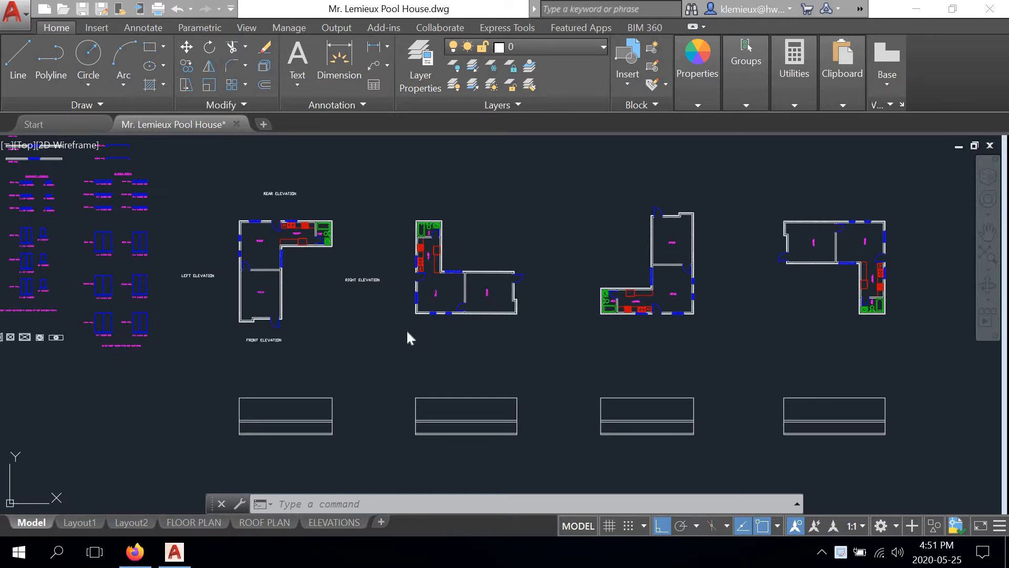
Step: Examine the floor plan beside the RIGHT ELEVATION label and the footing lines of the blank elevation below it
{"action": "scroll", "coordinate": [425, 321], "scroll_direction": "up", "scroll_amount": 4}
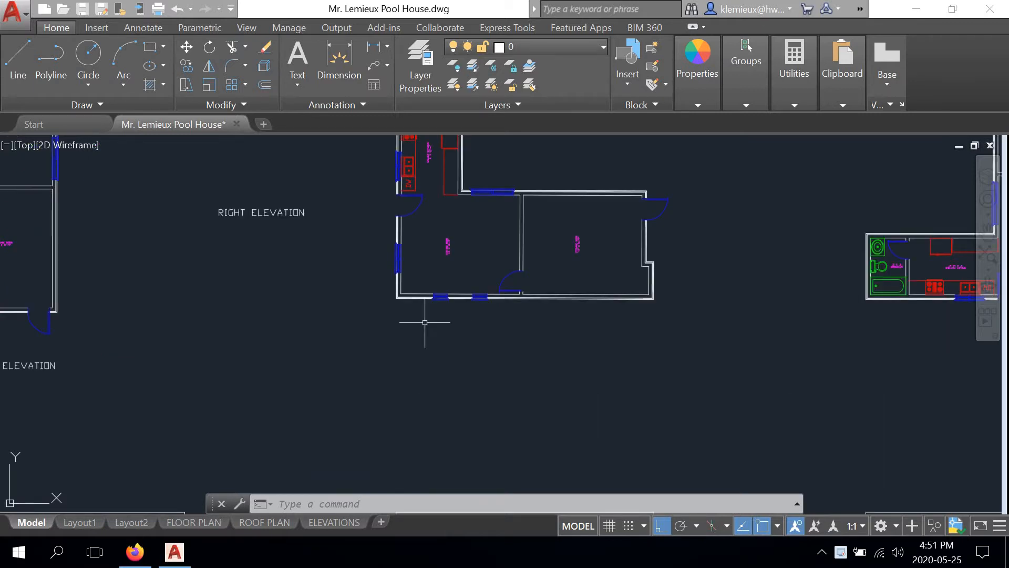
{"action": "scroll", "coordinate": [425, 322], "scroll_direction": "down", "scroll_amount": 2}
{"action": "middle_click_drag", "start_coordinate": [466, 334], "coordinate": [417, 305]}
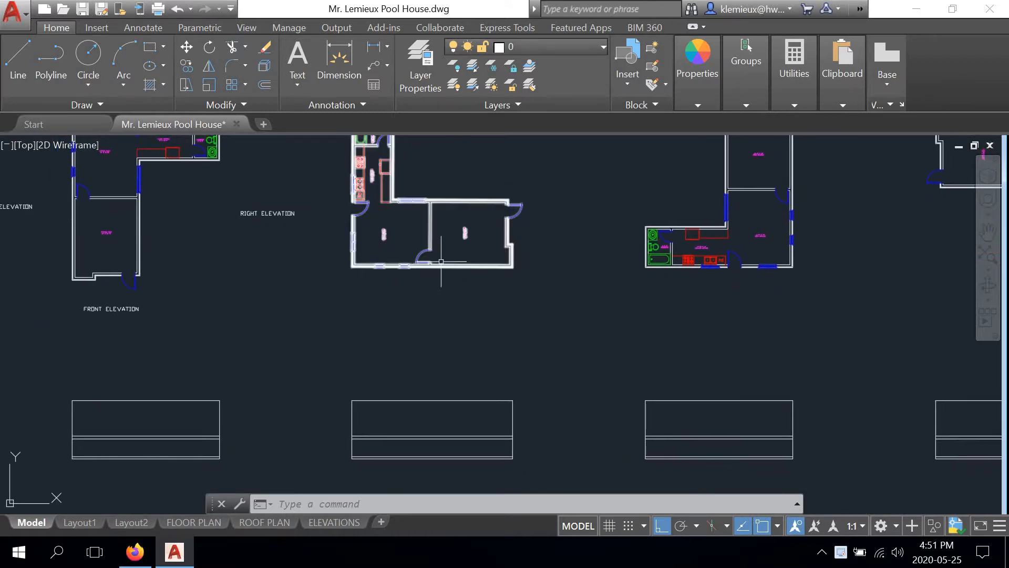
{"action": "scroll", "coordinate": [441, 262], "scroll_direction": "up", "scroll_amount": 4}
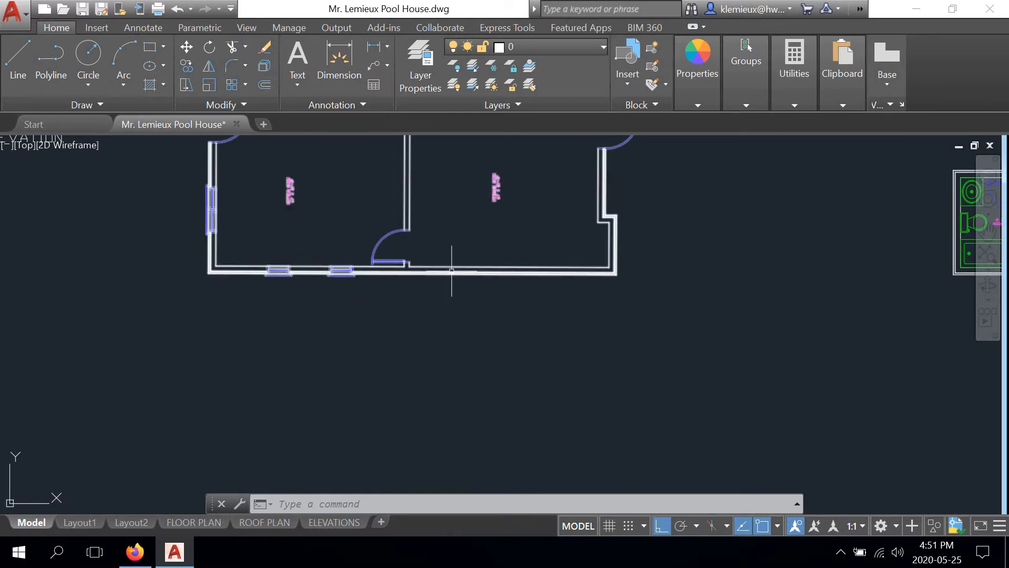
{"action": "middle_click_drag", "start_coordinate": [583, 243], "coordinate": [577, 353]}
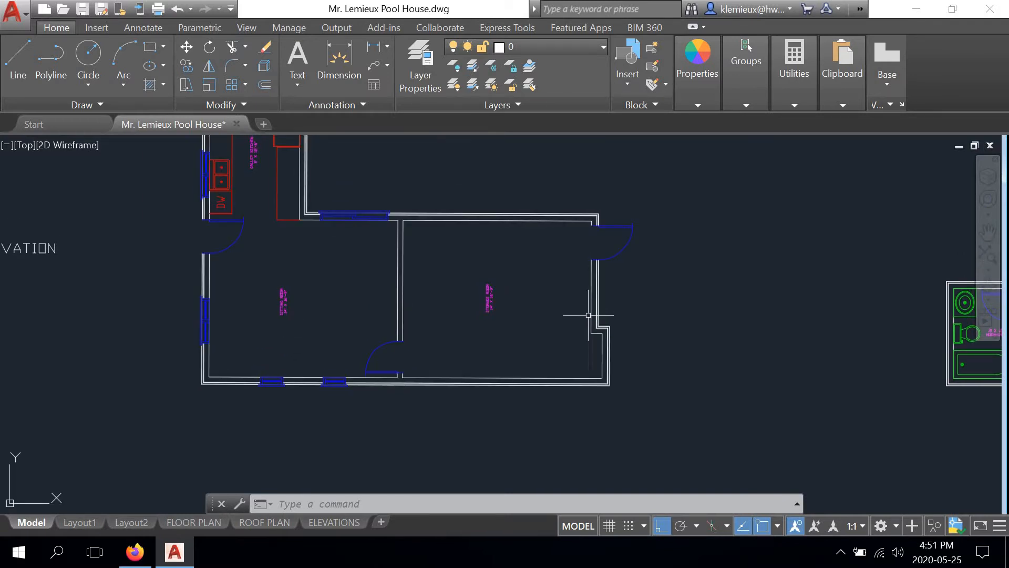
{"action": "scroll", "coordinate": [336, 215], "scroll_direction": "down", "scroll_amount": 4}
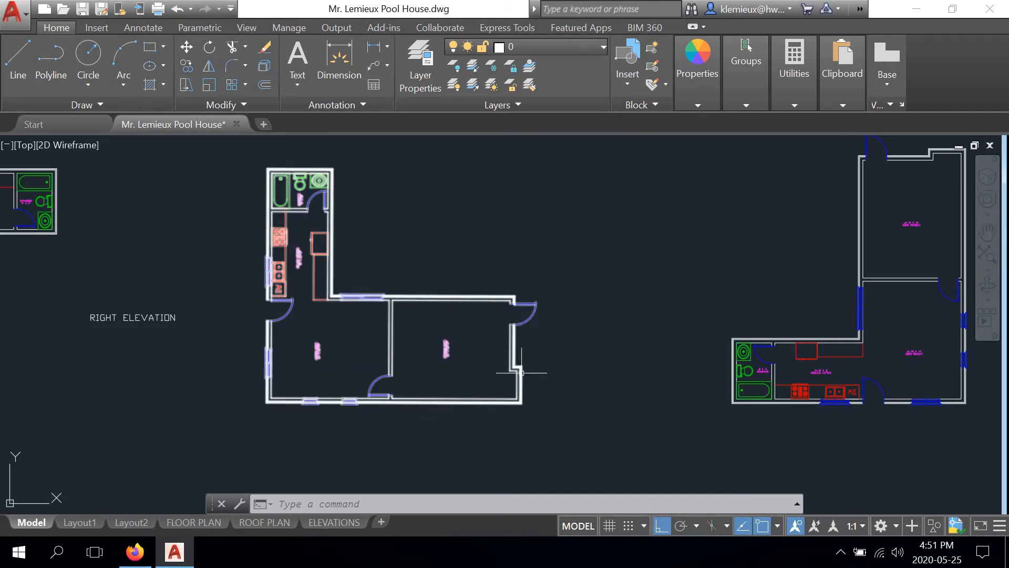
{"action": "scroll", "coordinate": [521, 372], "scroll_direction": "down", "scroll_amount": 5}
{"action": "middle_click_drag", "start_coordinate": [518, 387], "coordinate": [491, 232]}
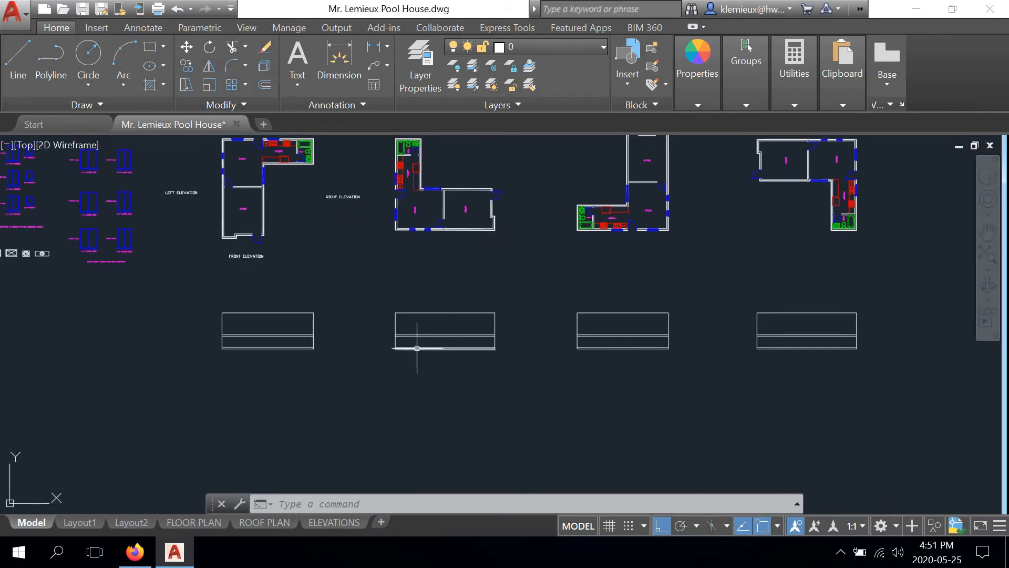
{"action": "scroll", "coordinate": [414, 337], "scroll_direction": "up", "scroll_amount": 4}
{"action": "scroll", "coordinate": [392, 354], "scroll_direction": "up", "scroll_amount": 4}
{"action": "middle_click_drag", "start_coordinate": [392, 353], "coordinate": [326, 343]}
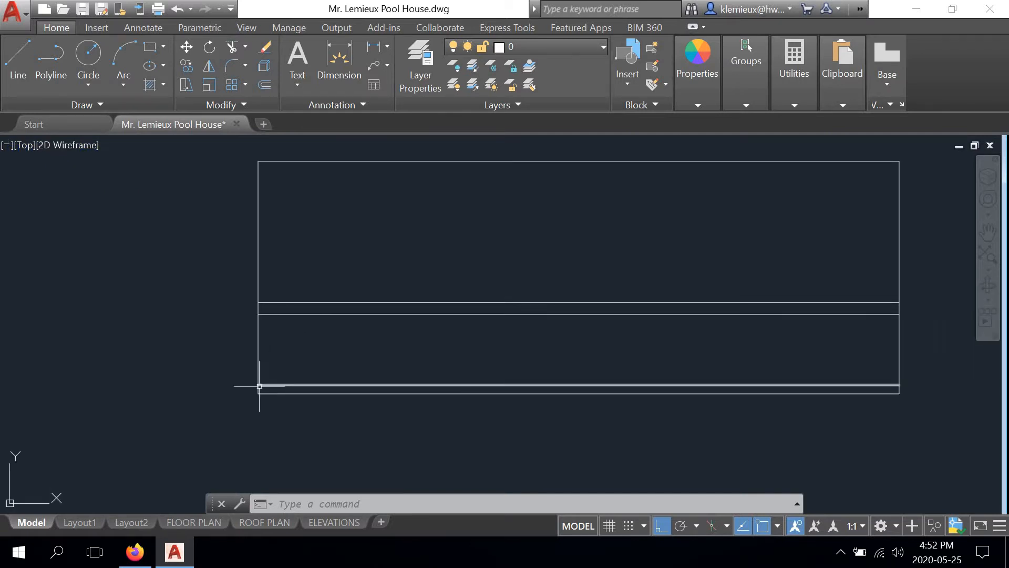
{"action": "scroll", "coordinate": [263, 396], "scroll_direction": "up", "scroll_amount": 4}
{"action": "middle_click_drag", "start_coordinate": [240, 395], "coordinate": [241, 395]}
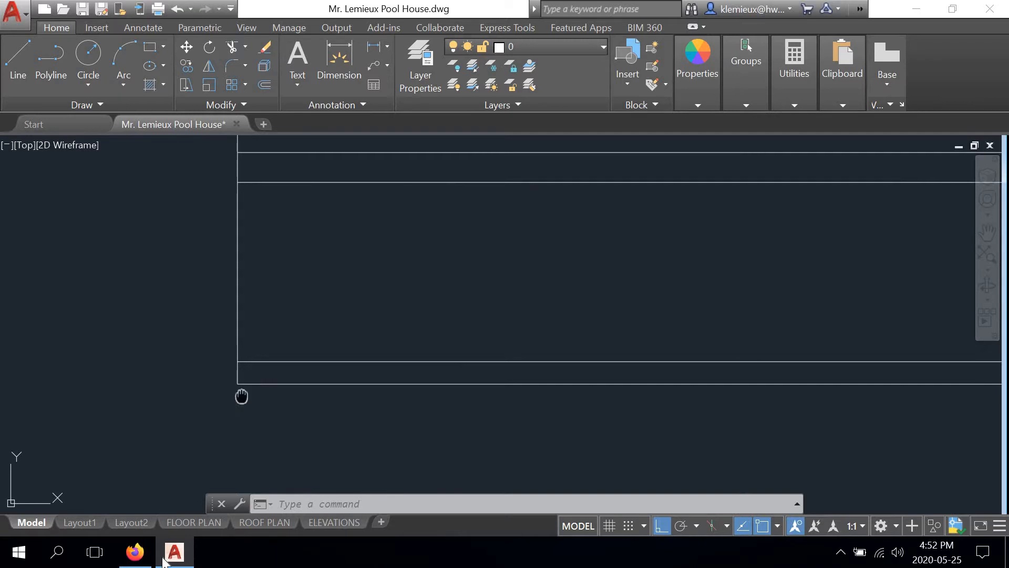
Step: Switch to Firefox to read the footing instructions on the Elevation Views course page, and return to the AutoCAD drawing
{"action": "left_click", "coordinate": [135, 552]}
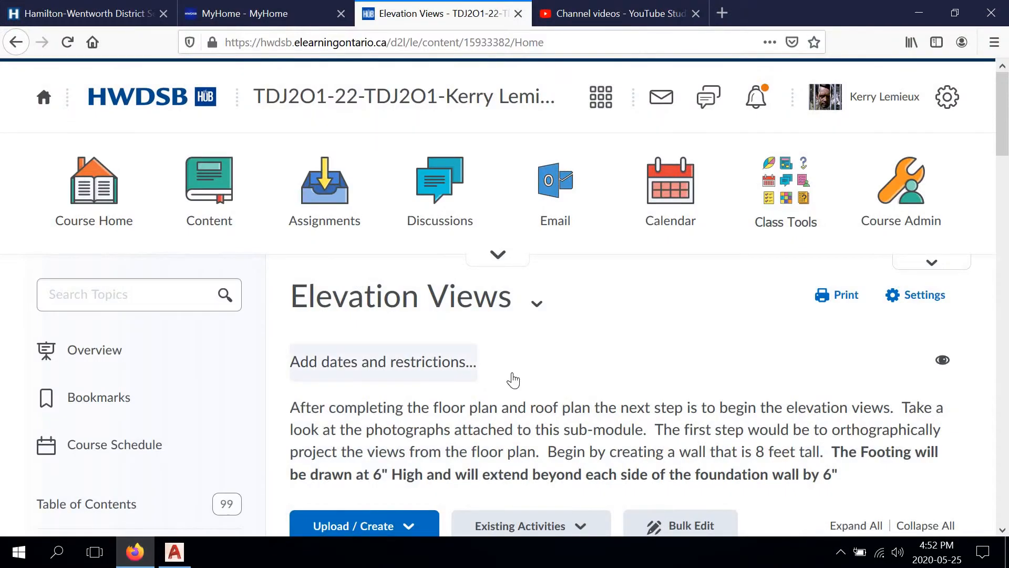
{"action": "scroll", "coordinate": [513, 379], "scroll_direction": "down", "scroll_amount": 3}
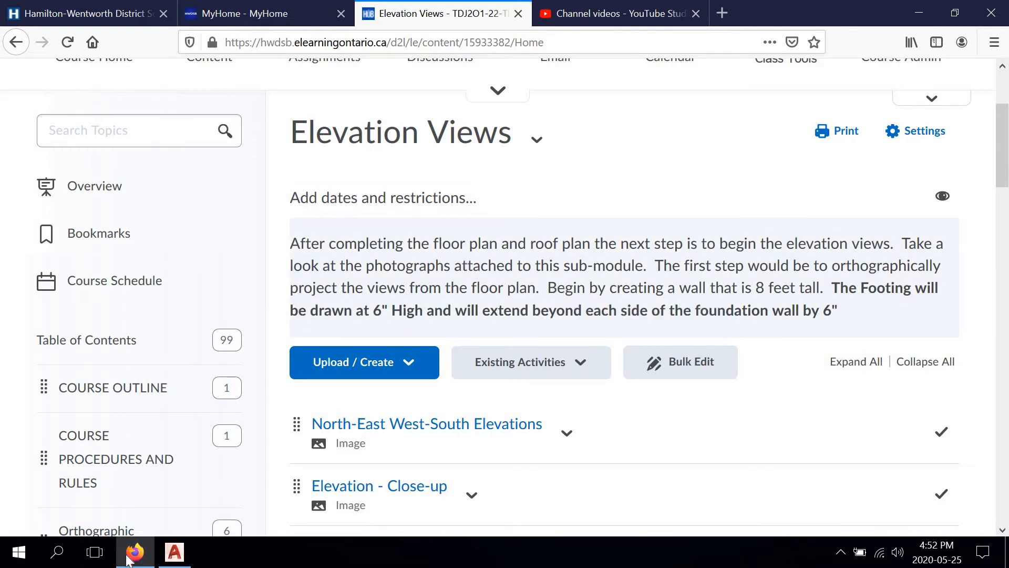
{"action": "left_click", "coordinate": [175, 552]}
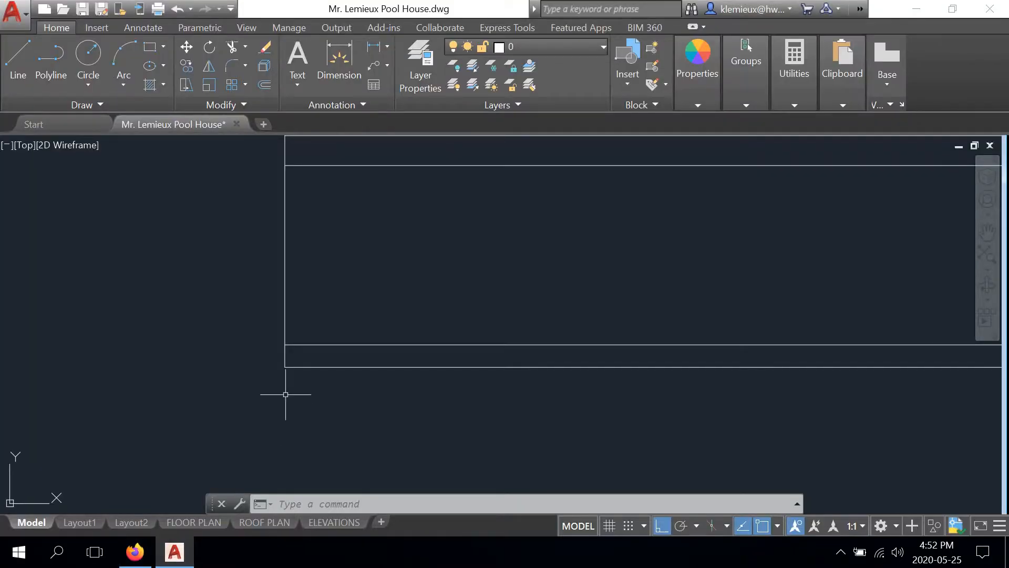
Step: Stretch the left ends of both footing lines outward 6" beyond the foundation wall in the second elevation
{"action": "left_click", "coordinate": [288, 365]}
{"action": "left_click", "coordinate": [283, 365]}
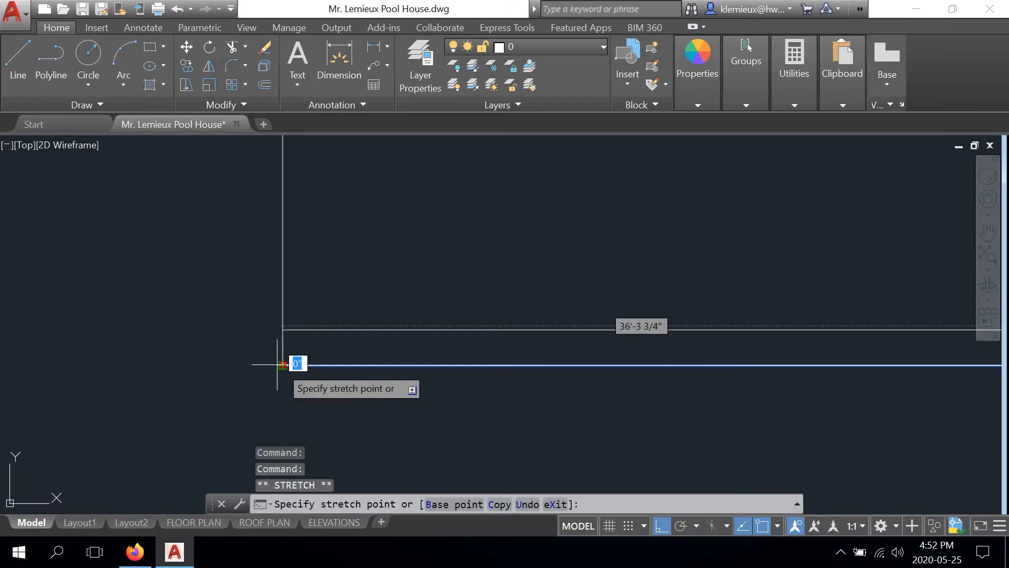
{"action": "type", "text": "6"}
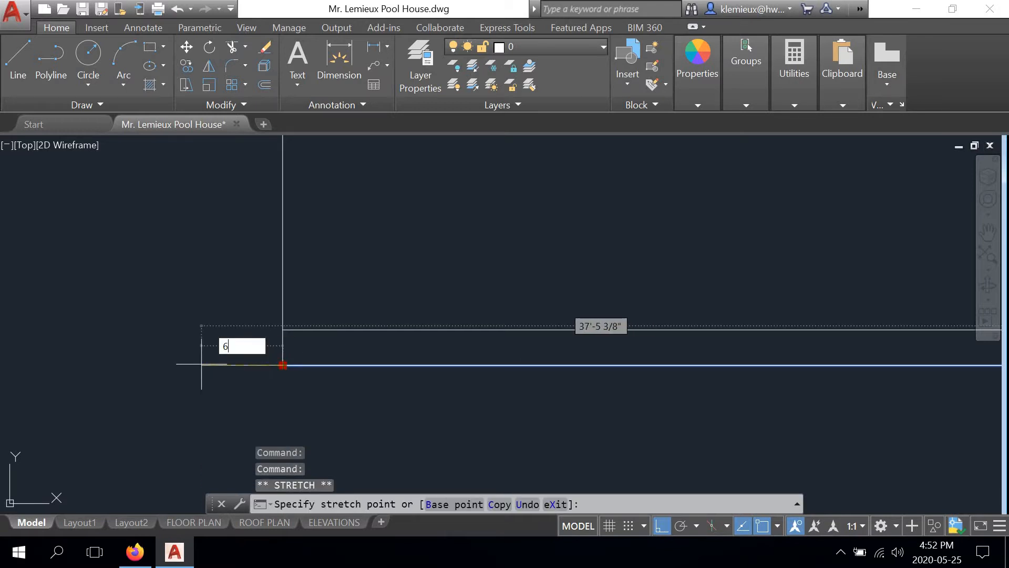
{"action": "key", "text": "Return"}
{"action": "left_click", "coordinate": [283, 330]}
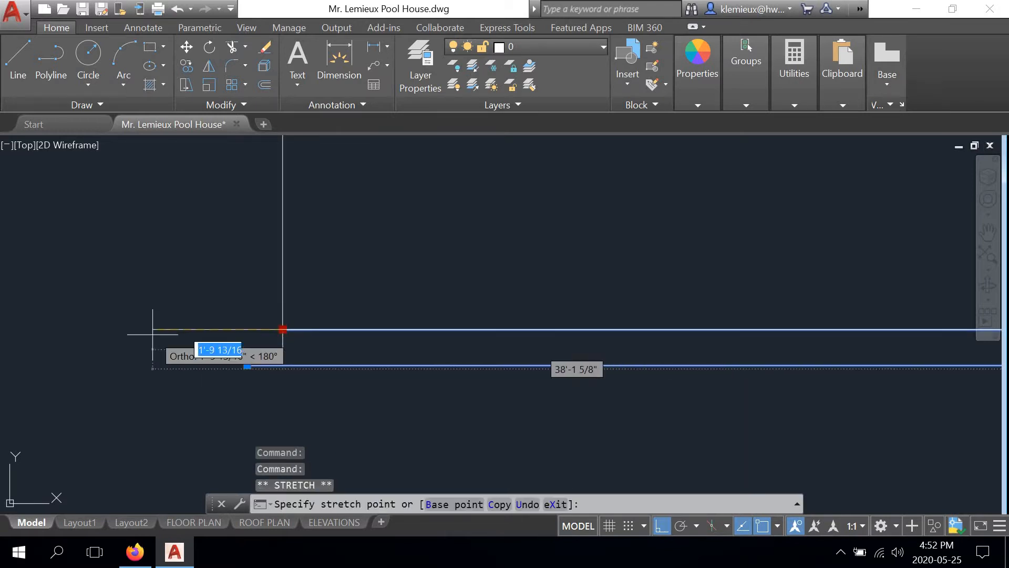
{"action": "type", "text": "6"}
{"action": "key", "text": "Return"}
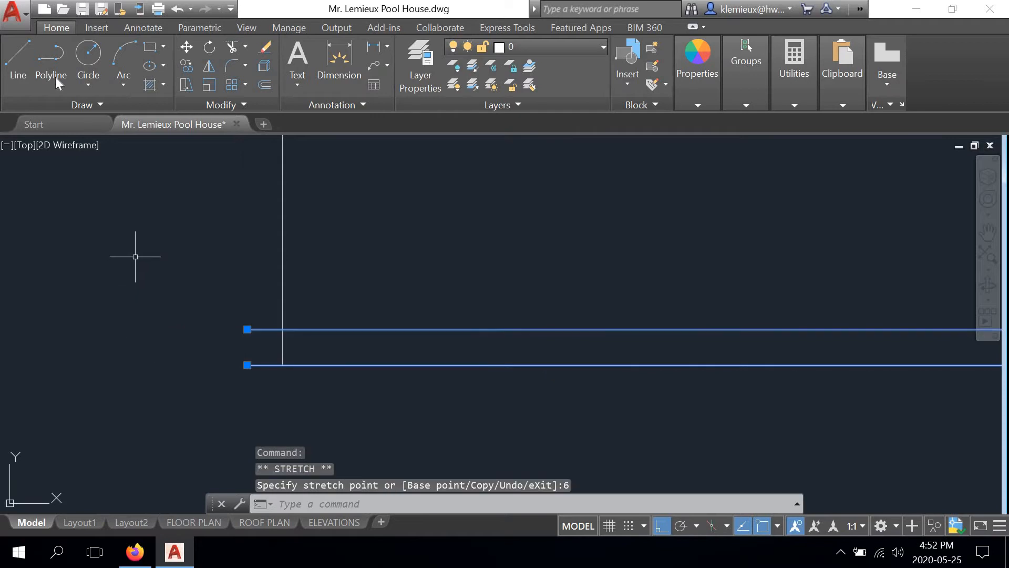
Step: Close the footing's left end with a vertical line and shorten the left wall line to the top of the footing
{"action": "left_click", "coordinate": [20, 51]}
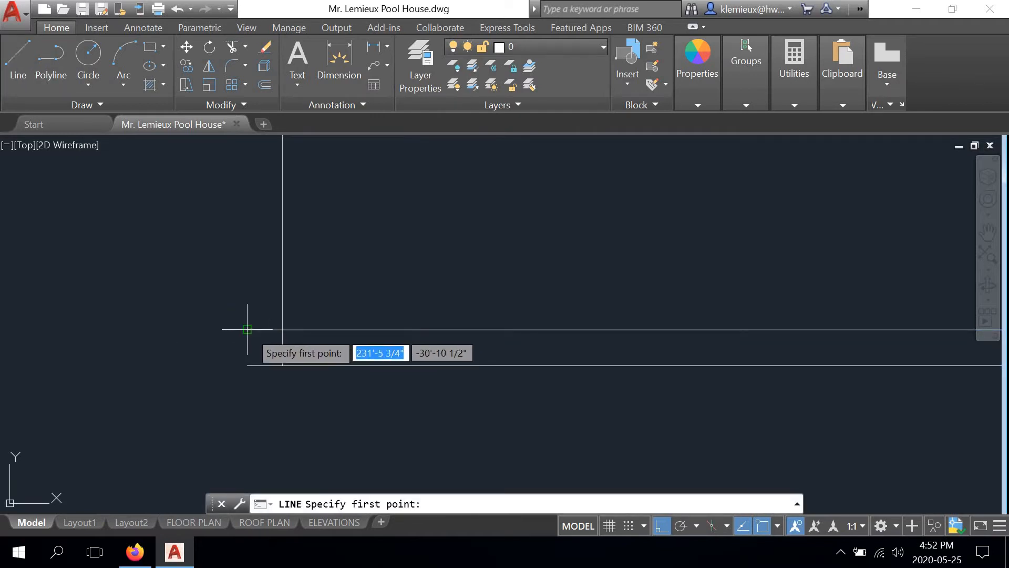
{"action": "left_click", "coordinate": [247, 365]}
{"action": "right_click", "coordinate": [201, 358]}
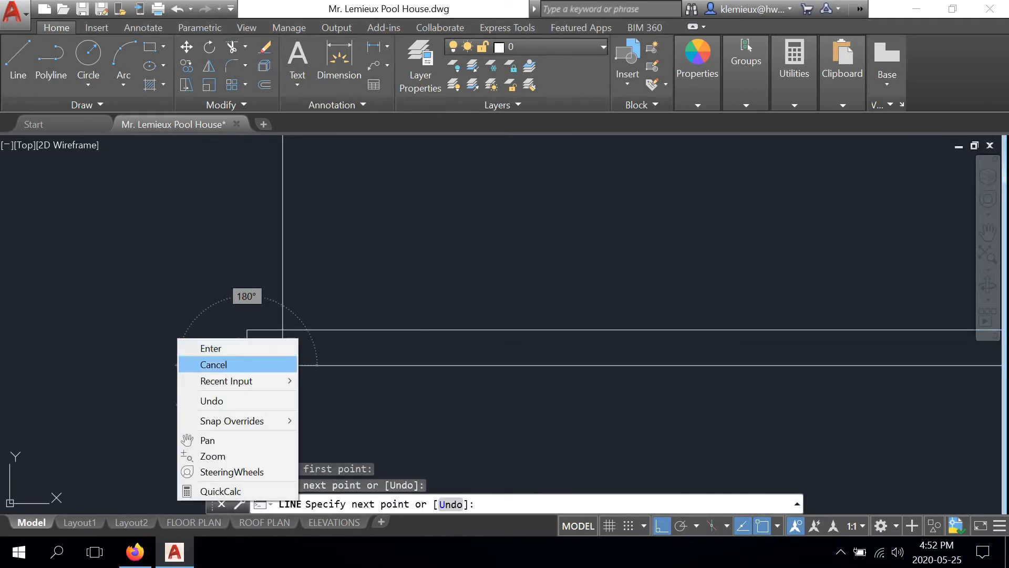
{"action": "left_click", "coordinate": [207, 361]}
{"action": "left_click", "coordinate": [283, 365]}
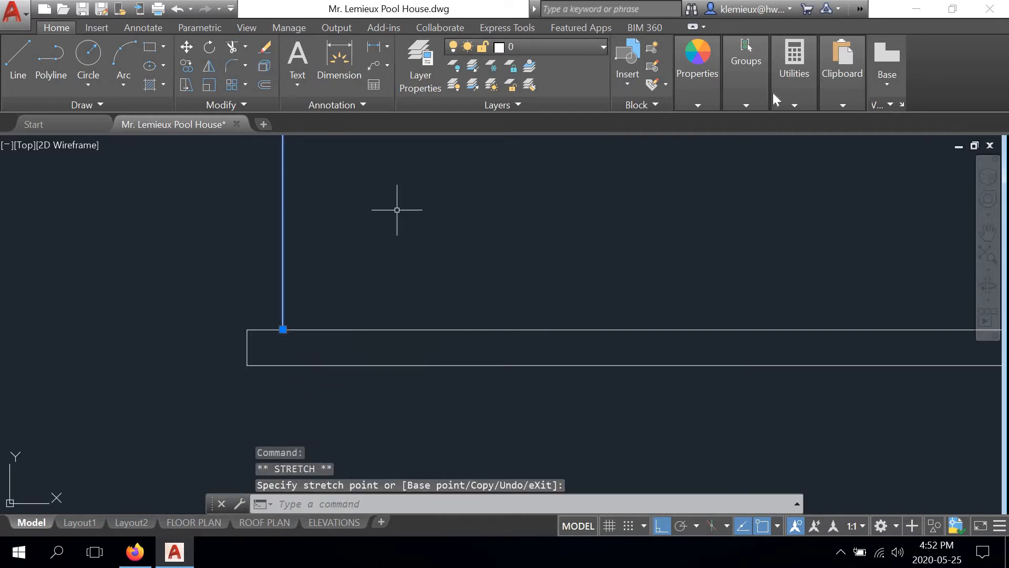
Step: Measure the height of the footing at its left end
{"action": "left_click", "coordinate": [791, 106]}
{"action": "left_click", "coordinate": [798, 129]}
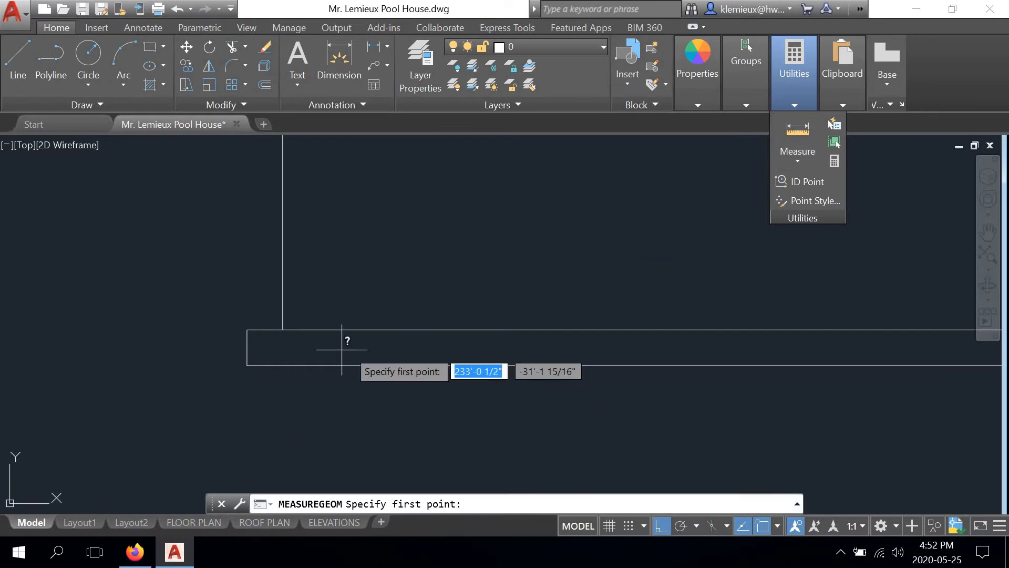
{"action": "left_click", "coordinate": [249, 330]}
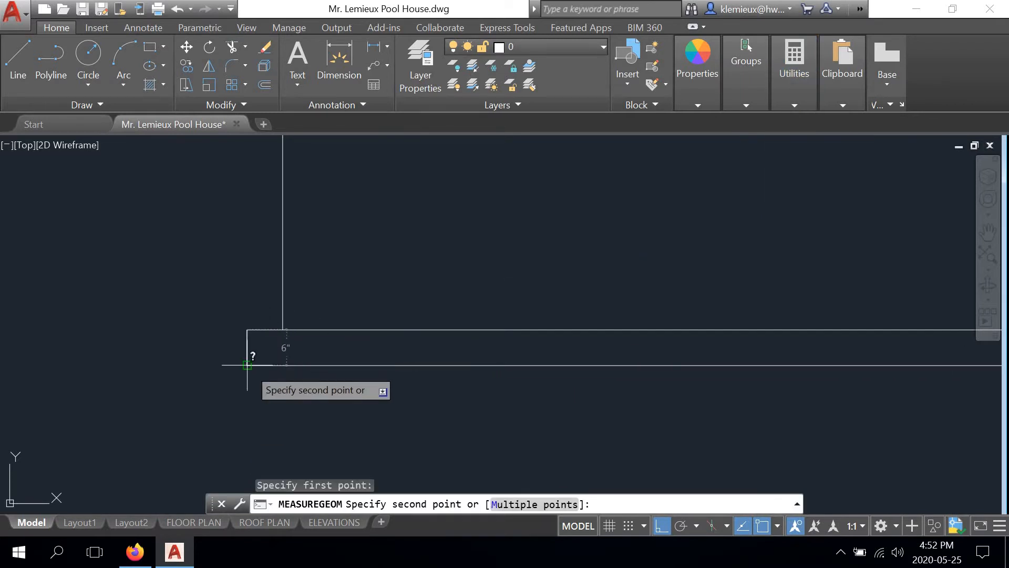
{"action": "right_click", "coordinate": [362, 290]}
{"action": "left_click", "coordinate": [400, 316]}
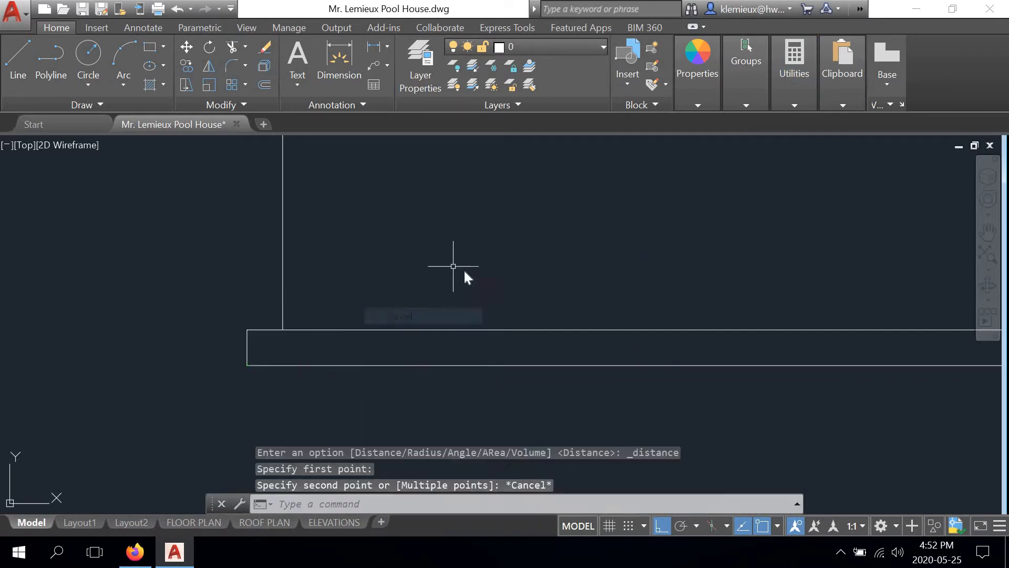
Step: Measure how far the footing projects beyond the left foundation wall line
{"action": "right_click", "coordinate": [462, 270]}
{"action": "left_click", "coordinate": [468, 276]}
{"action": "left_click", "coordinate": [519, 317]}
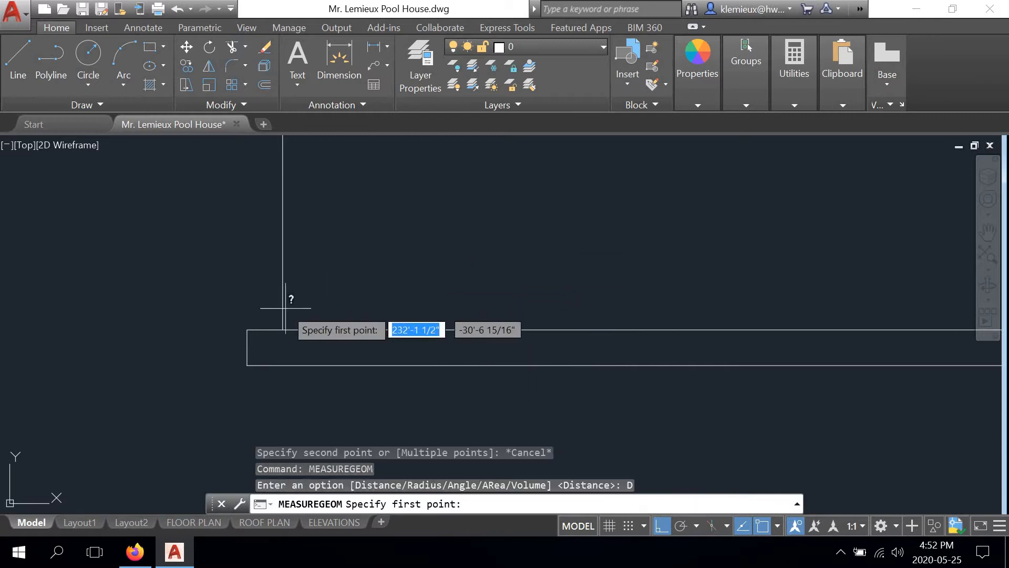
{"action": "left_click", "coordinate": [248, 331]}
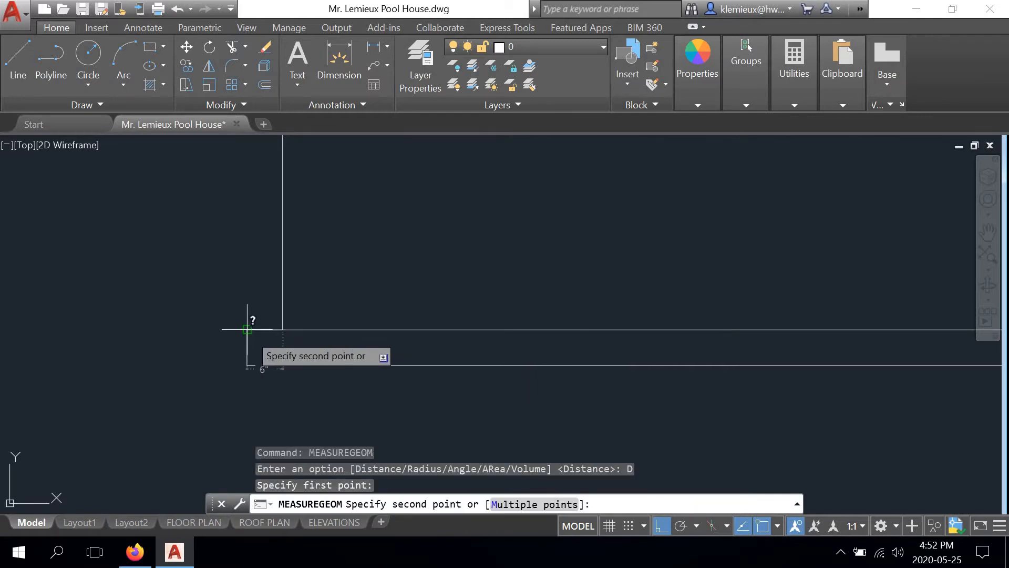
{"action": "right_click", "coordinate": [340, 292]}
{"action": "left_click", "coordinate": [356, 317]}
Step: Stretch the right ends of both footing lines outward 6" beyond the foundation wall
{"action": "scroll", "coordinate": [355, 318], "scroll_direction": "down", "scroll_amount": 4}
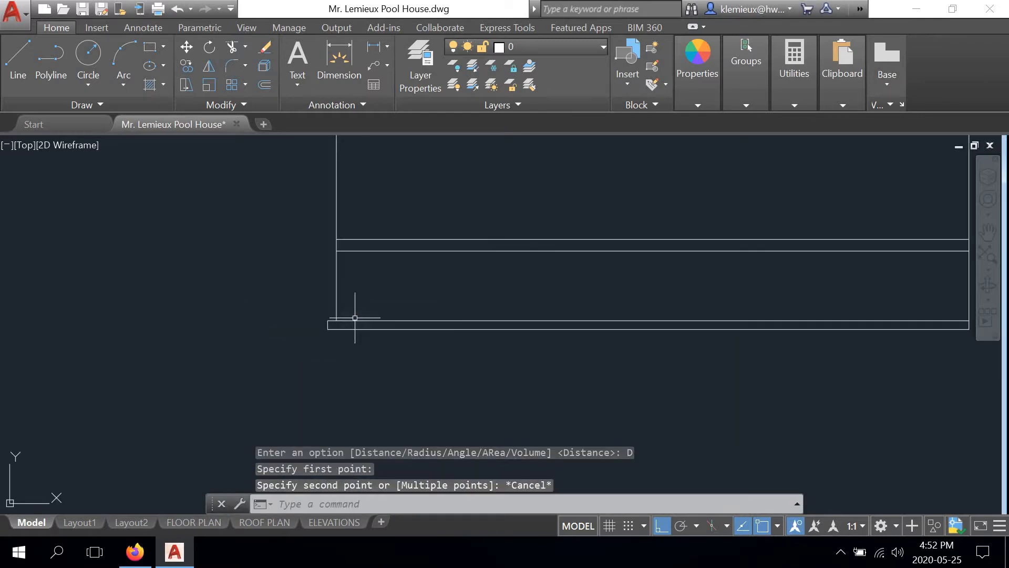
{"action": "middle_click_drag", "start_coordinate": [549, 299], "coordinate": [139, 300]}
{"action": "scroll", "coordinate": [558, 327], "scroll_direction": "up", "scroll_amount": 4}
{"action": "scroll", "coordinate": [564, 327], "scroll_direction": "up", "scroll_amount": 2}
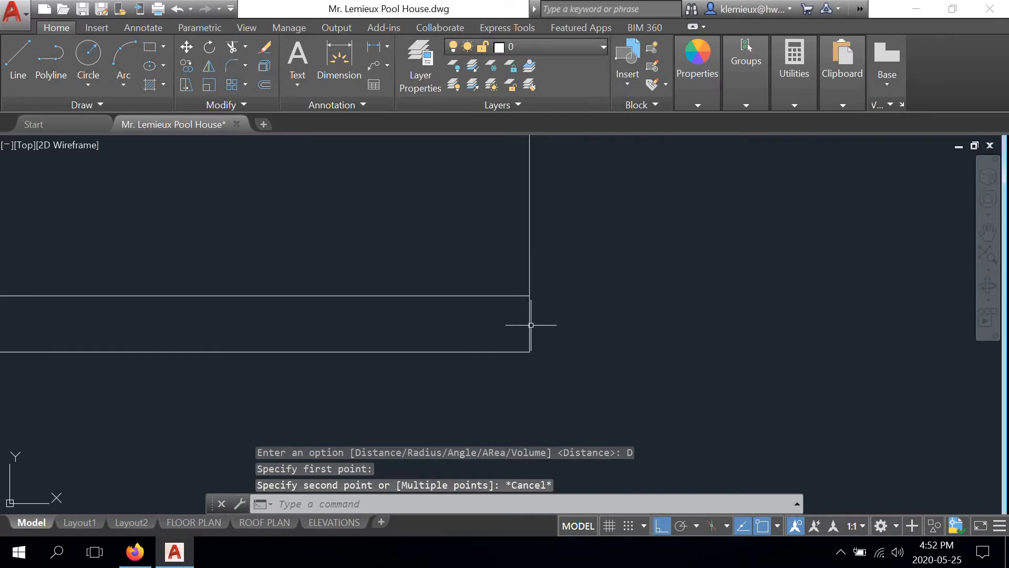
{"action": "left_click", "coordinate": [523, 351]}
{"action": "left_click", "coordinate": [530, 351]}
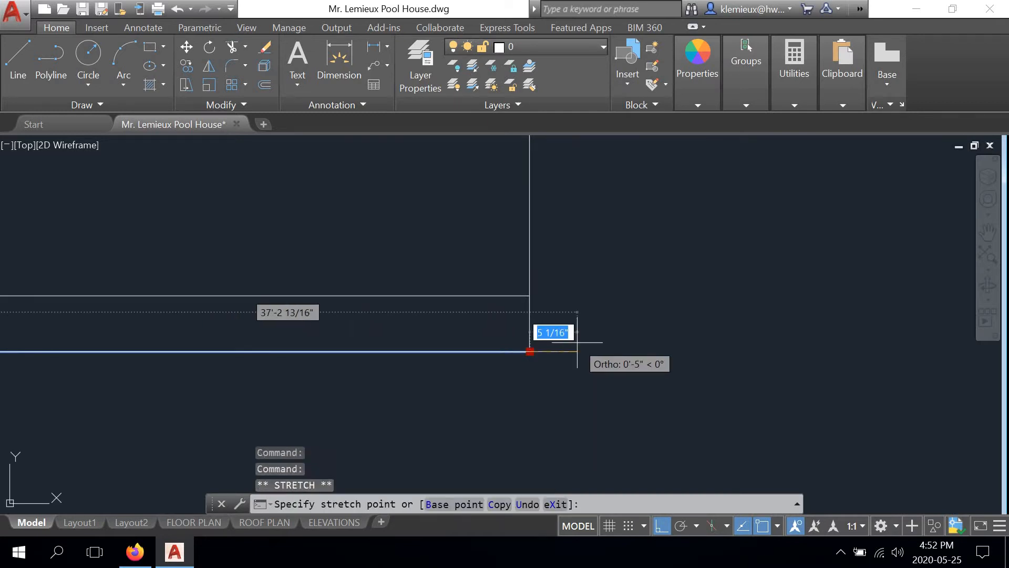
{"action": "type", "text": "6"}
{"action": "key", "text": "Return"}
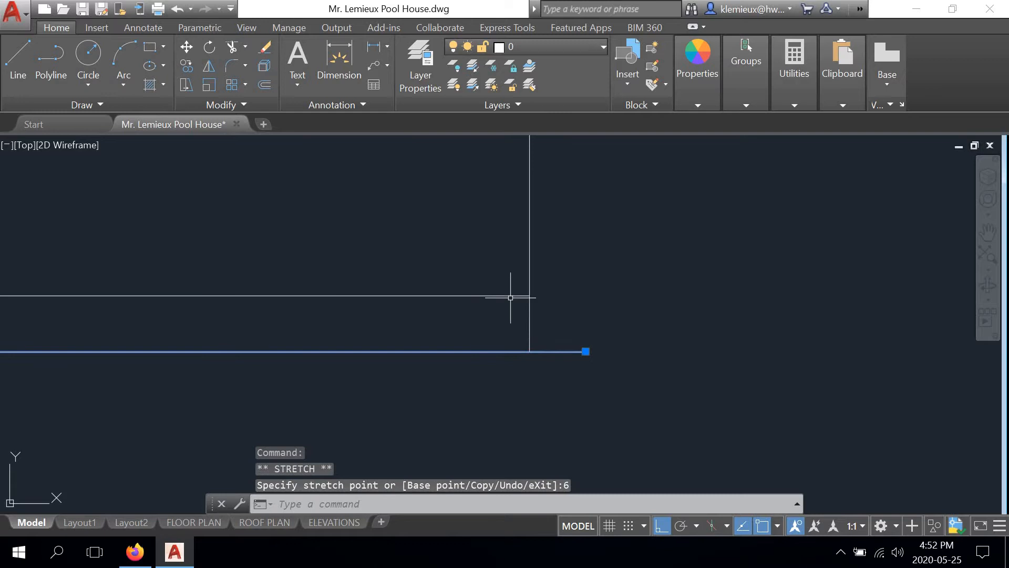
{"action": "left_click", "coordinate": [513, 296]}
{"action": "left_click", "coordinate": [530, 296]}
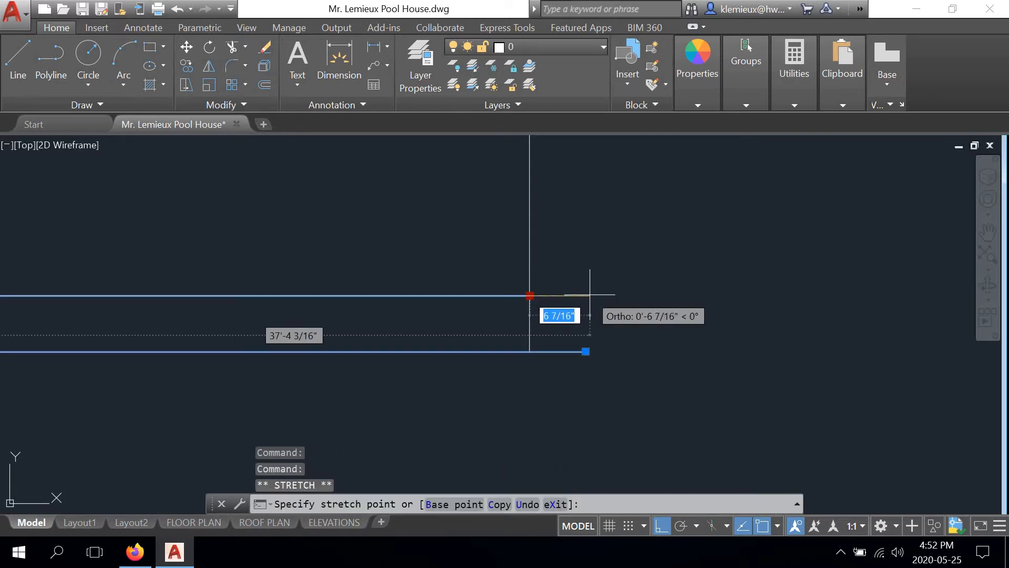
{"action": "type", "text": "6"}
{"action": "key", "text": "Return"}
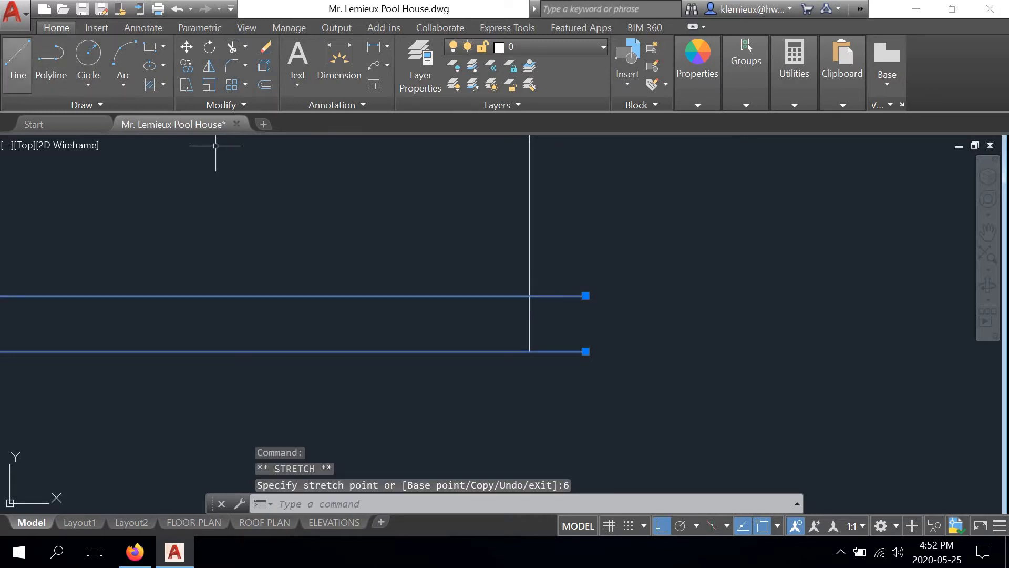
Step: Draw a vertical line closing the right end of the footing between its two horizontal lines
{"action": "left_click", "coordinate": [18, 58]}
{"action": "left_click", "coordinate": [586, 296]}
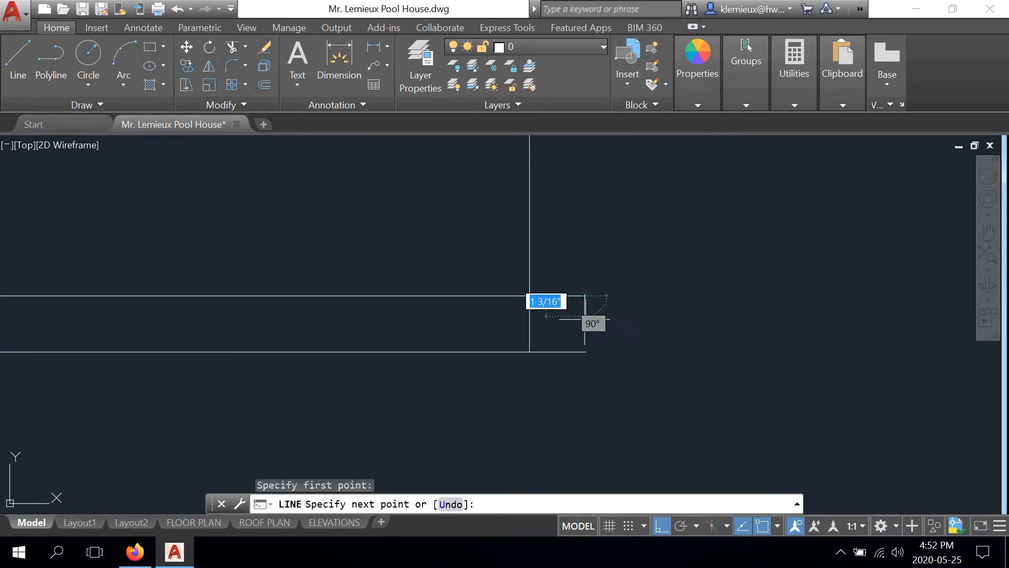
{"action": "right_click", "coordinate": [624, 319]}
{"action": "left_click", "coordinate": [631, 340]}
Step: Shorten the right wall line so that it ends at the top of the footing
{"action": "left_click", "coordinate": [531, 318]}
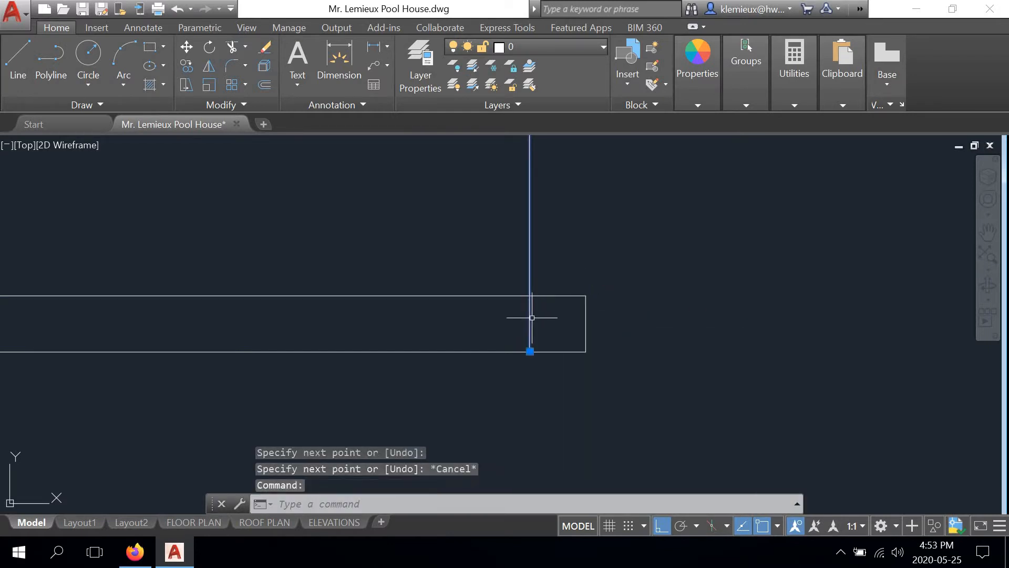
{"action": "left_click", "coordinate": [530, 350]}
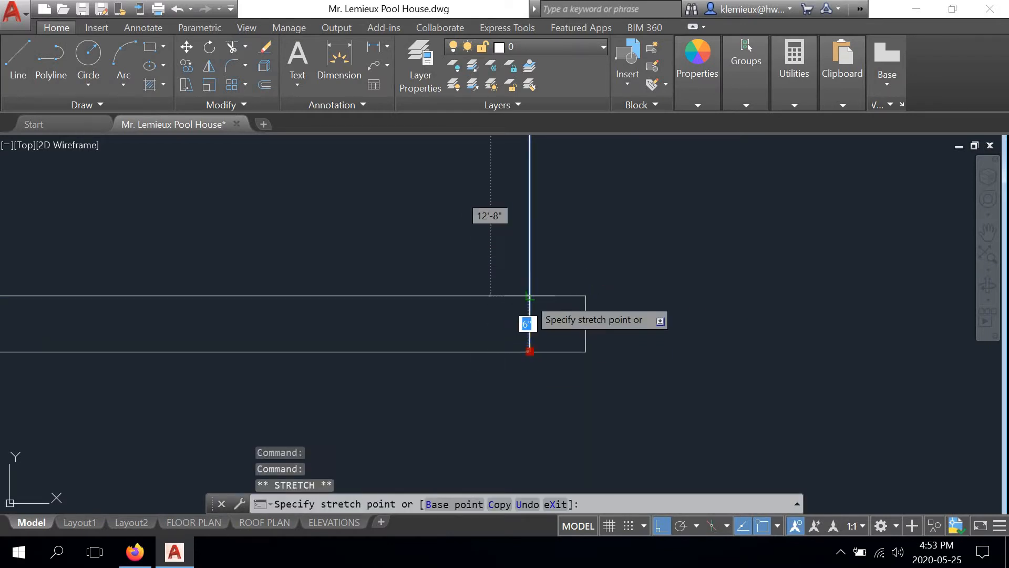
{"action": "left_click", "coordinate": [530, 297]}
Step: Inspect both ends of the footing and check them against the Elevation Views instructions in Firefox
{"action": "scroll", "coordinate": [581, 293], "scroll_direction": "down", "scroll_amount": 3}
{"action": "middle_click_drag", "start_coordinate": [541, 266], "coordinate": [583, 320]}
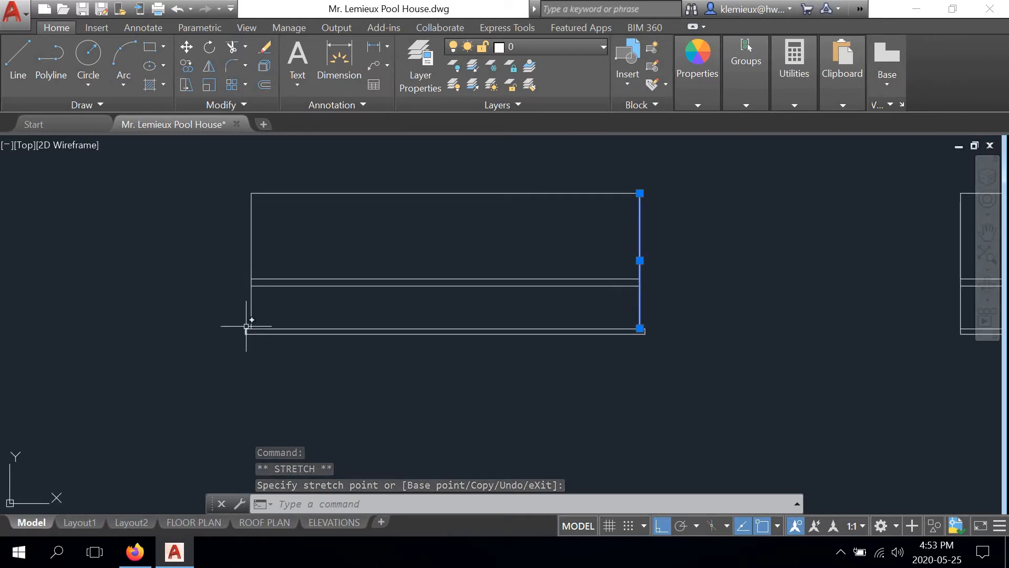
{"action": "scroll", "coordinate": [248, 322], "scroll_direction": "up", "scroll_amount": 5}
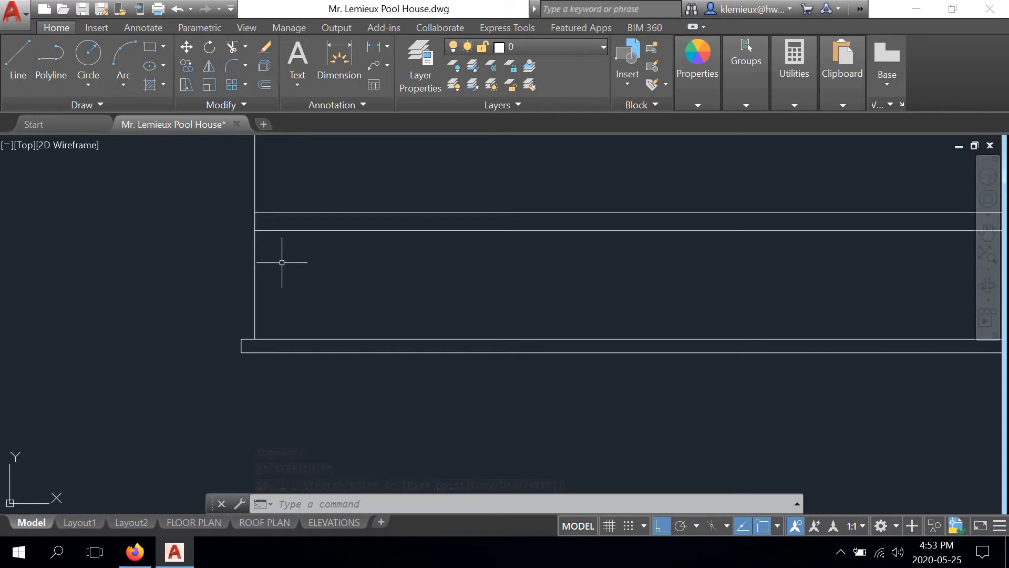
{"action": "left_click", "coordinate": [135, 552]}
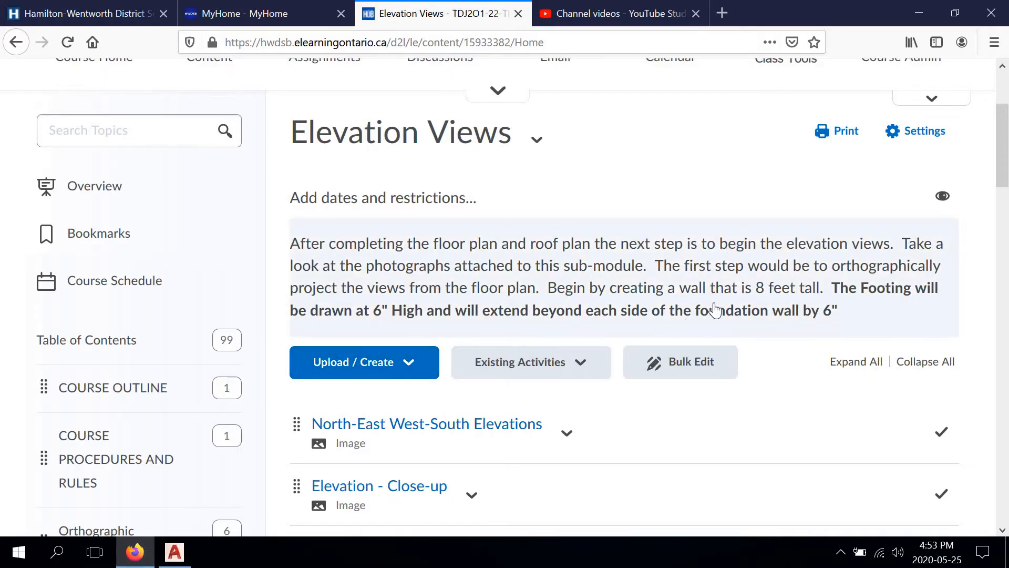
Step: Go to the Architectural Design - Pool House module and open the Wall Section Sizes Metric & Imperial document from its wall sections
{"action": "scroll", "coordinate": [596, 265], "scroll_direction": "down", "scroll_amount": 3}
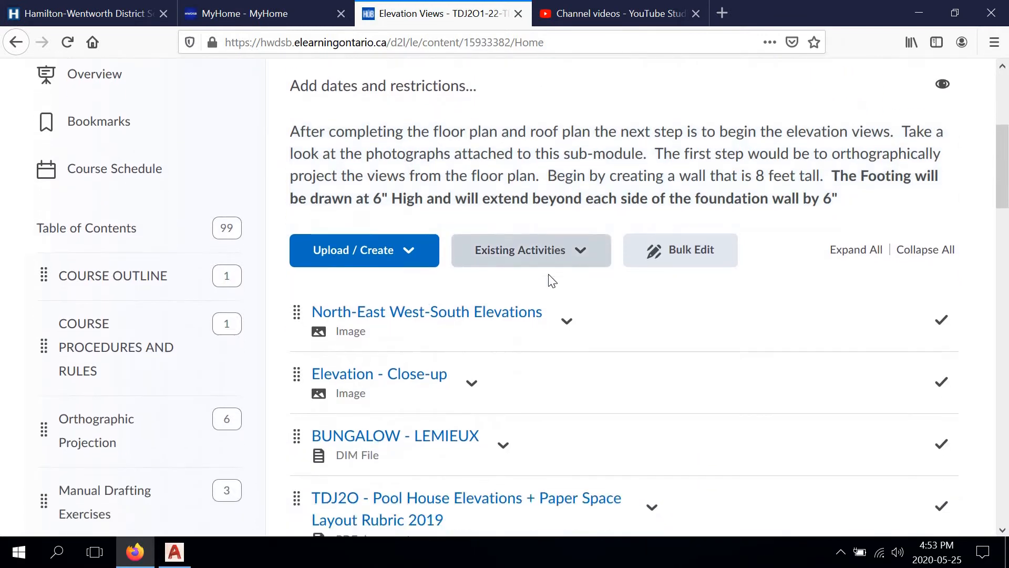
{"action": "scroll", "coordinate": [518, 294], "scroll_direction": "up", "scroll_amount": 2}
{"action": "scroll", "coordinate": [518, 333], "scroll_direction": "down", "scroll_amount": 6}
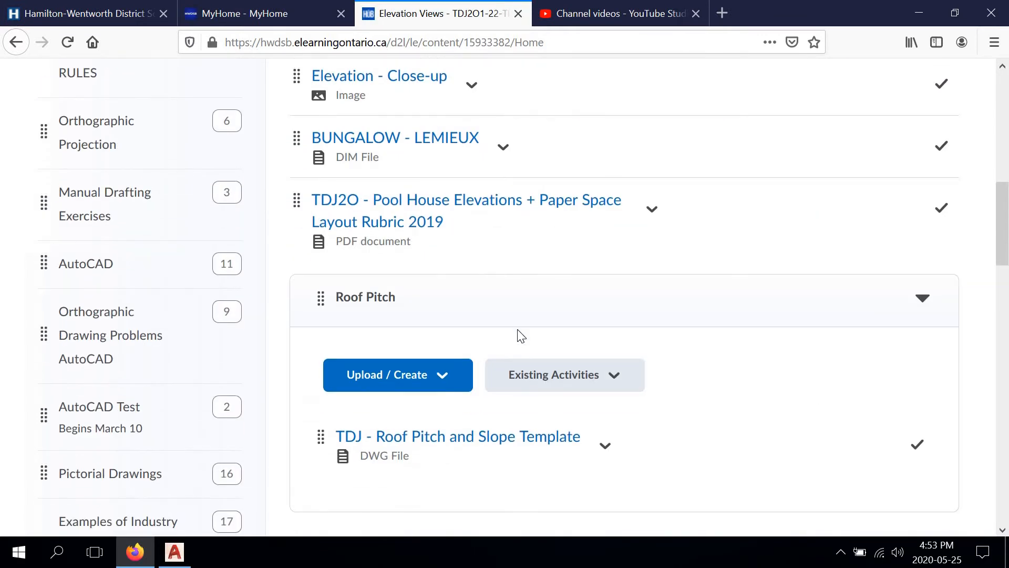
{"action": "scroll", "coordinate": [515, 335], "scroll_direction": "up", "scroll_amount": 10}
{"action": "scroll", "coordinate": [117, 325], "scroll_direction": "down", "scroll_amount": 18}
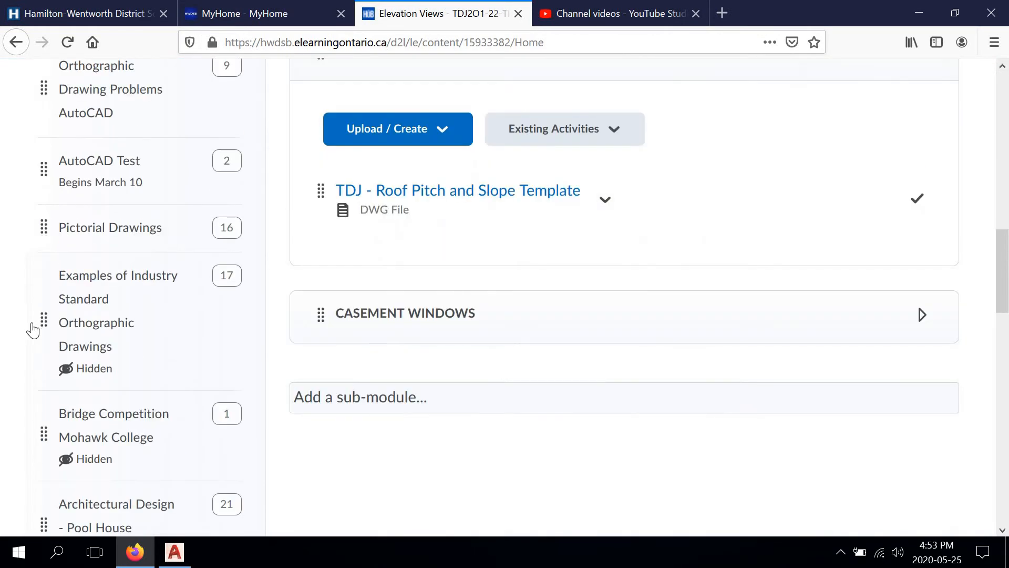
{"action": "scroll", "coordinate": [88, 183], "scroll_direction": "down", "scroll_amount": 1}
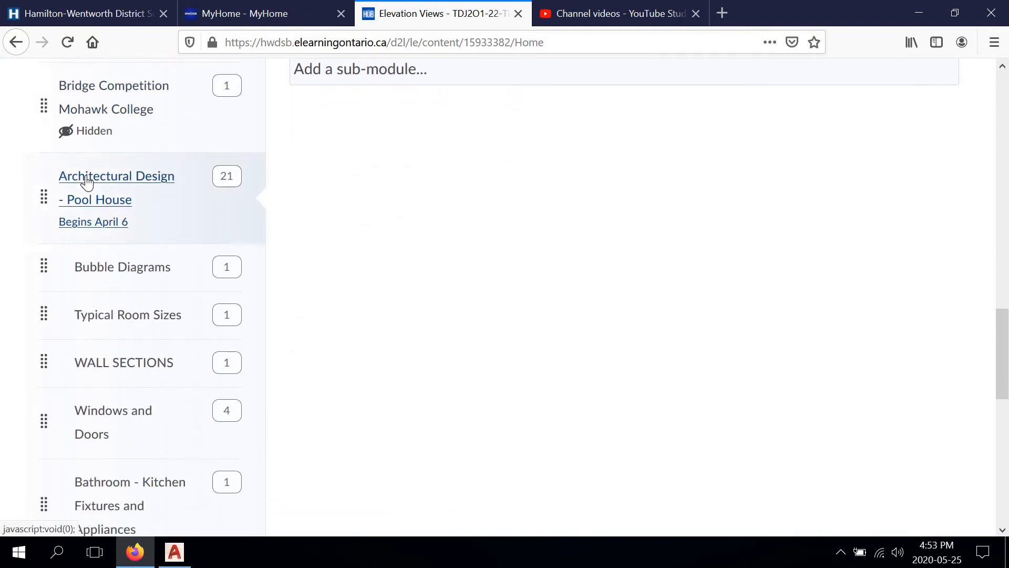
{"action": "left_click", "coordinate": [87, 182]}
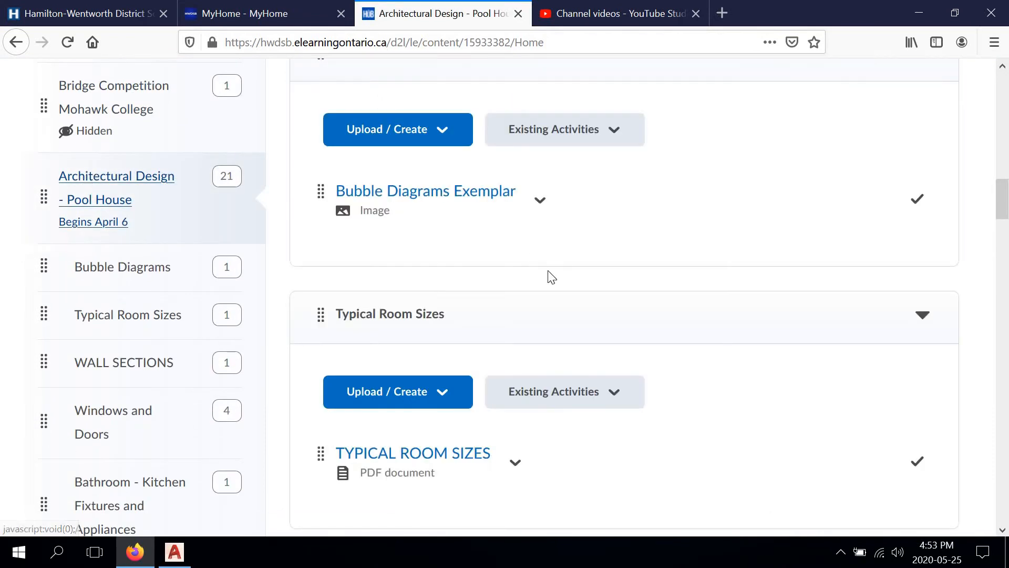
{"action": "scroll", "coordinate": [548, 274], "scroll_direction": "up", "scroll_amount": 3}
{"action": "scroll", "coordinate": [557, 295], "scroll_direction": "up", "scroll_amount": 13}
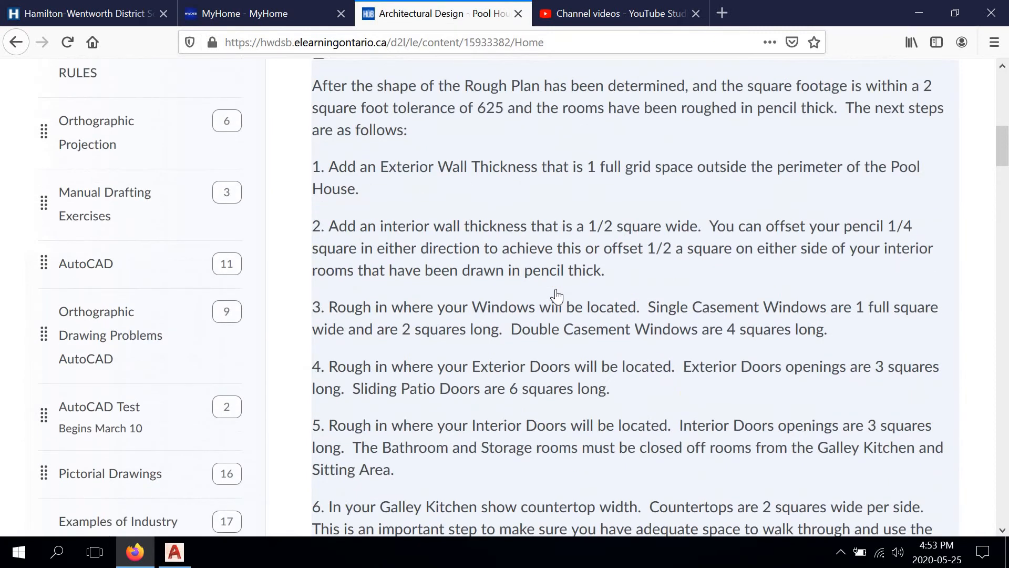
{"action": "scroll", "coordinate": [556, 294], "scroll_direction": "down", "scroll_amount": 20}
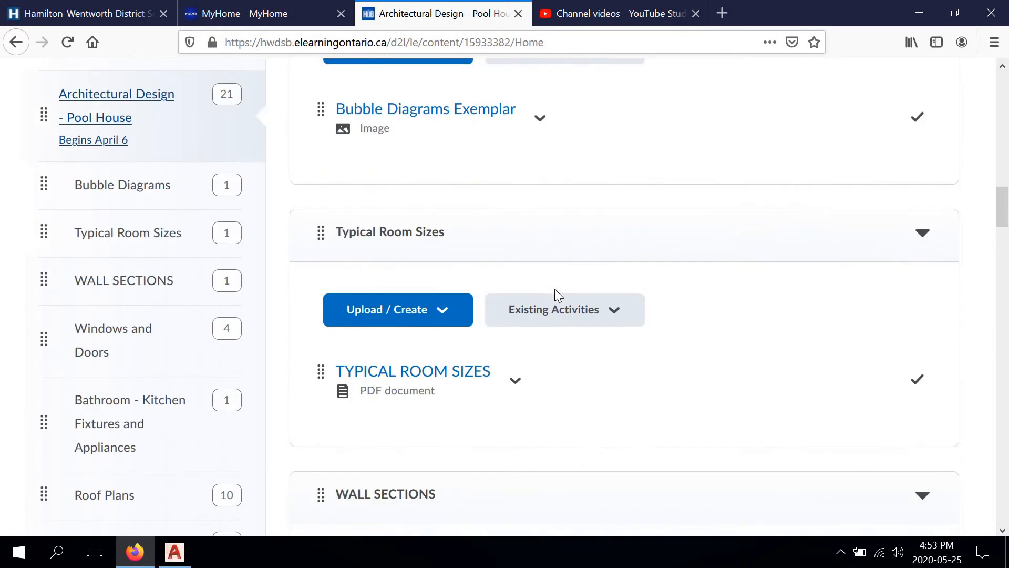
{"action": "scroll", "coordinate": [556, 290], "scroll_direction": "down", "scroll_amount": 5}
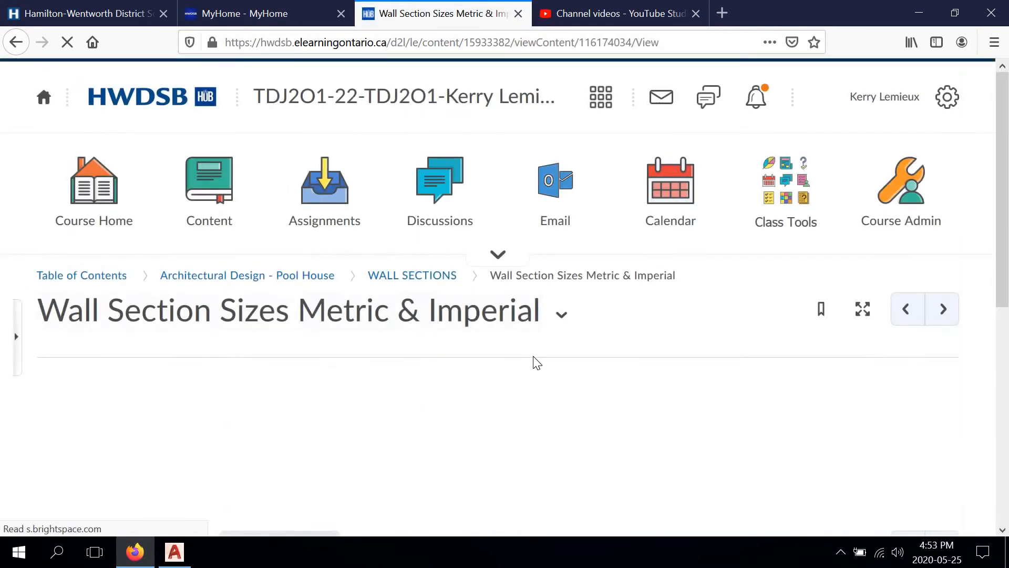
Step: Read through the wall section size tables down to the poured concrete thickness requirements under Foundations
{"action": "scroll", "coordinate": [535, 360], "scroll_direction": "down", "scroll_amount": 3}
{"action": "scroll", "coordinate": [535, 363], "scroll_direction": "down", "scroll_amount": 4}
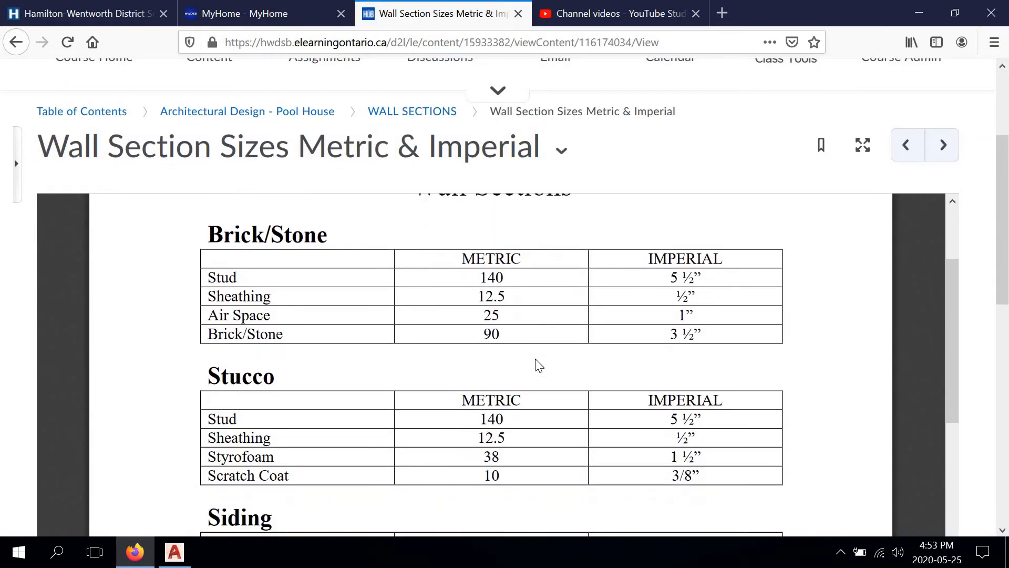
{"action": "scroll", "coordinate": [595, 307], "scroll_direction": "down", "scroll_amount": 6}
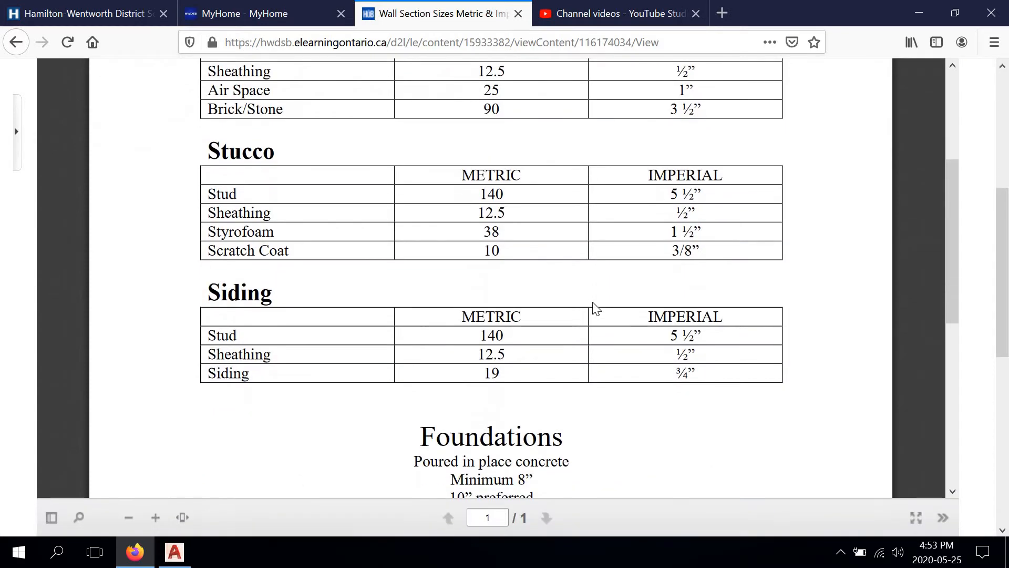
{"action": "scroll", "coordinate": [596, 308], "scroll_direction": "down", "scroll_amount": 2}
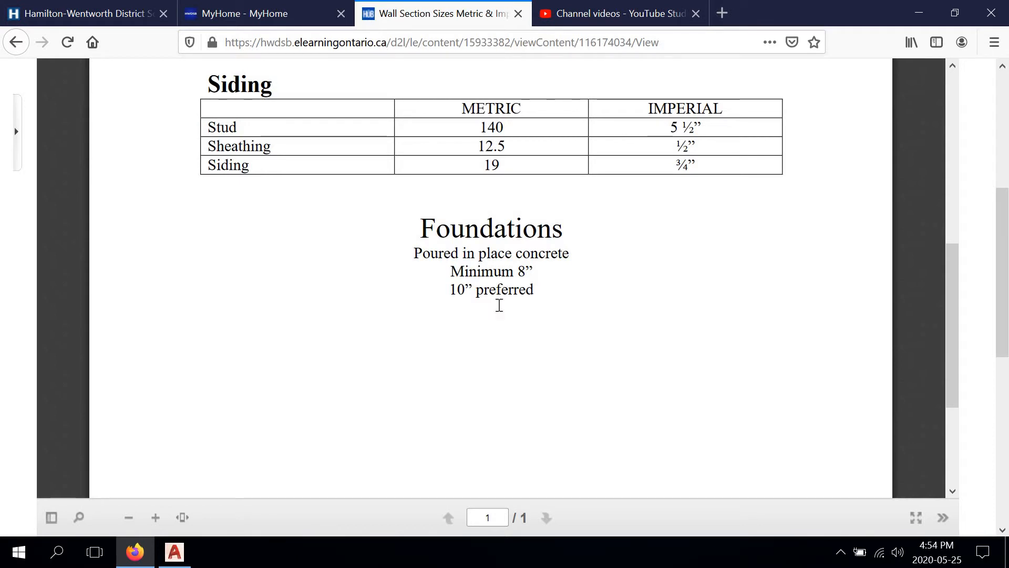
Step: Switch to AutoCAD and offset the left foundation wall line 10" toward the inside of the building
{"action": "left_click", "coordinate": [170, 551]}
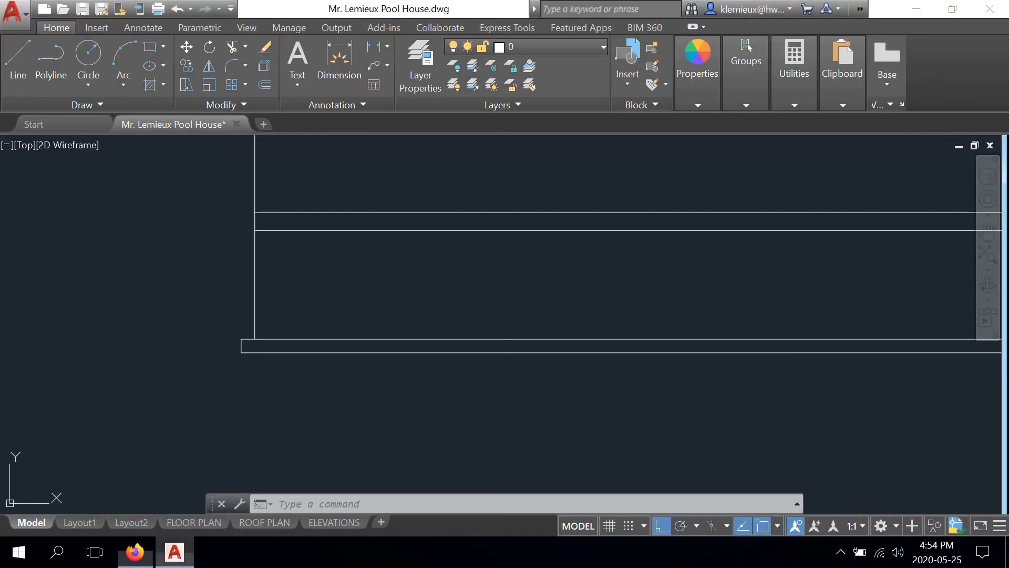
{"action": "left_click", "coordinate": [259, 86]}
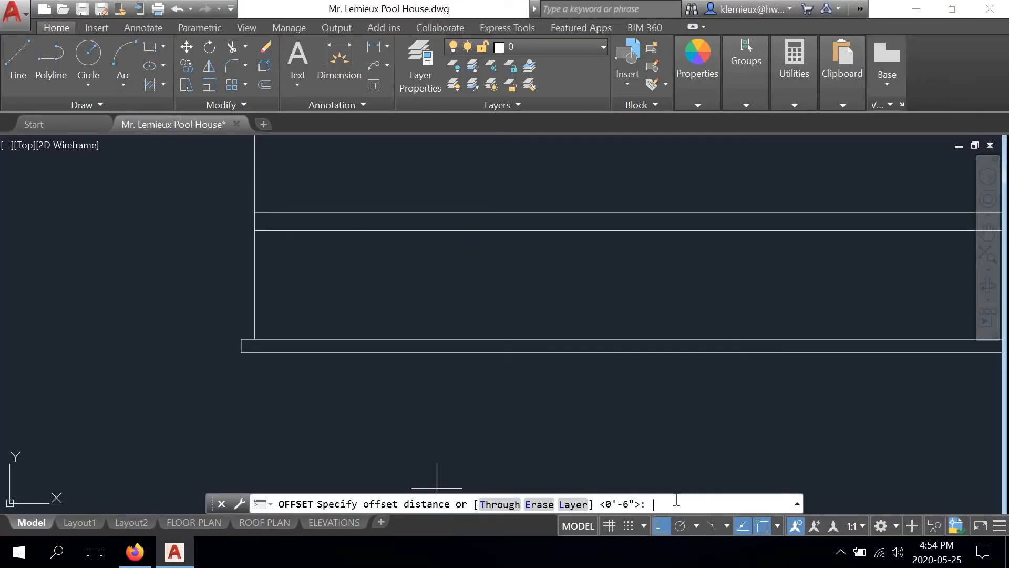
{"action": "type", "text": "10"}
{"action": "key", "text": "Return"}
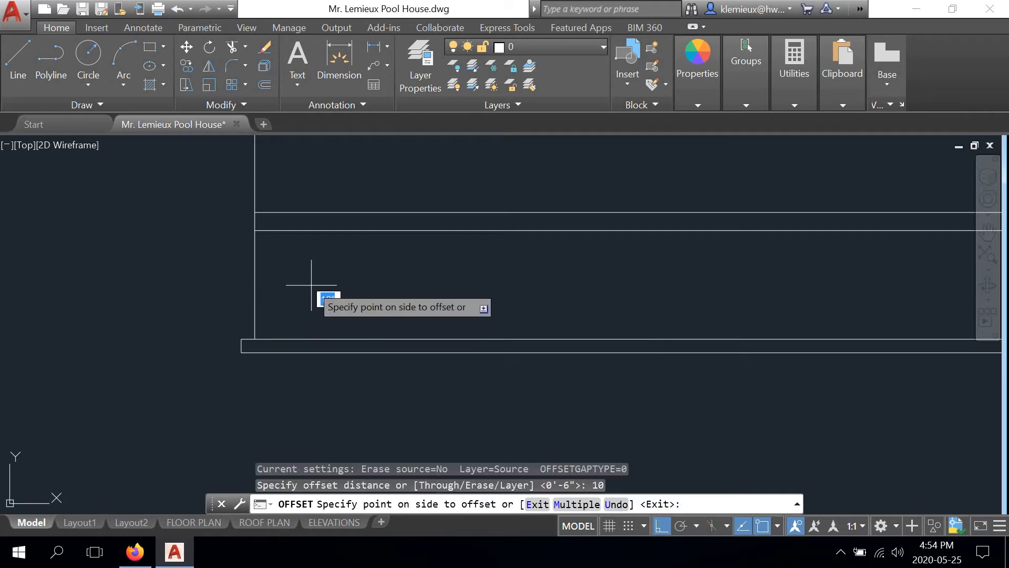
{"action": "key", "text": "Return"}
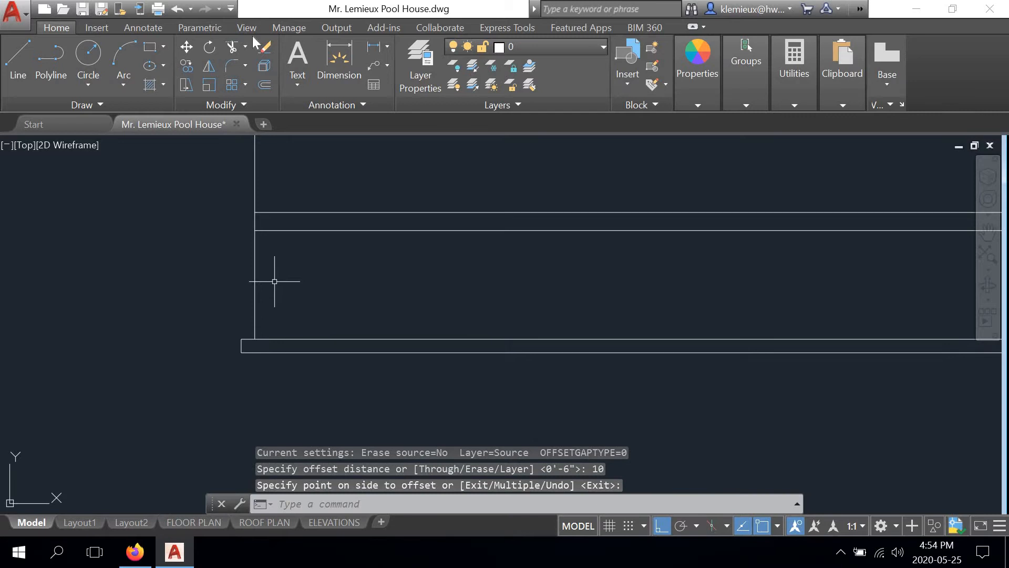
{"action": "left_click", "coordinate": [263, 85]}
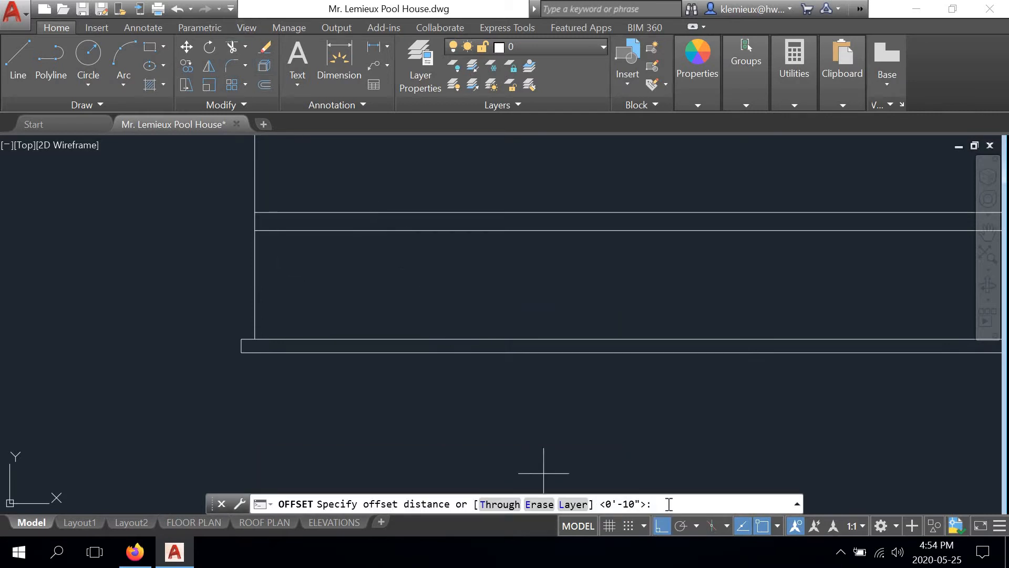
{"action": "key", "text": "Return"}
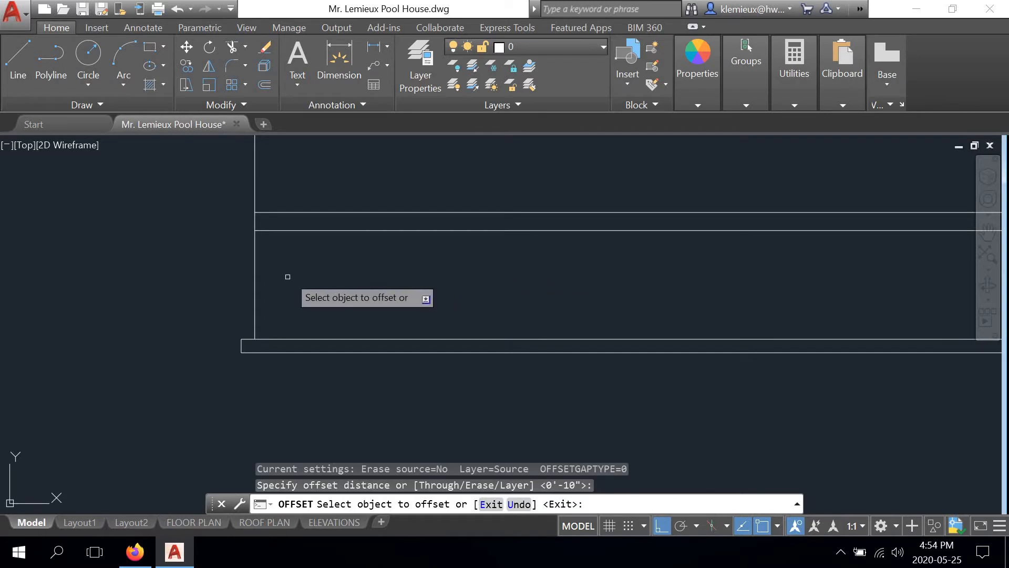
{"action": "scroll", "coordinate": [283, 279], "scroll_direction": "down", "scroll_amount": 2}
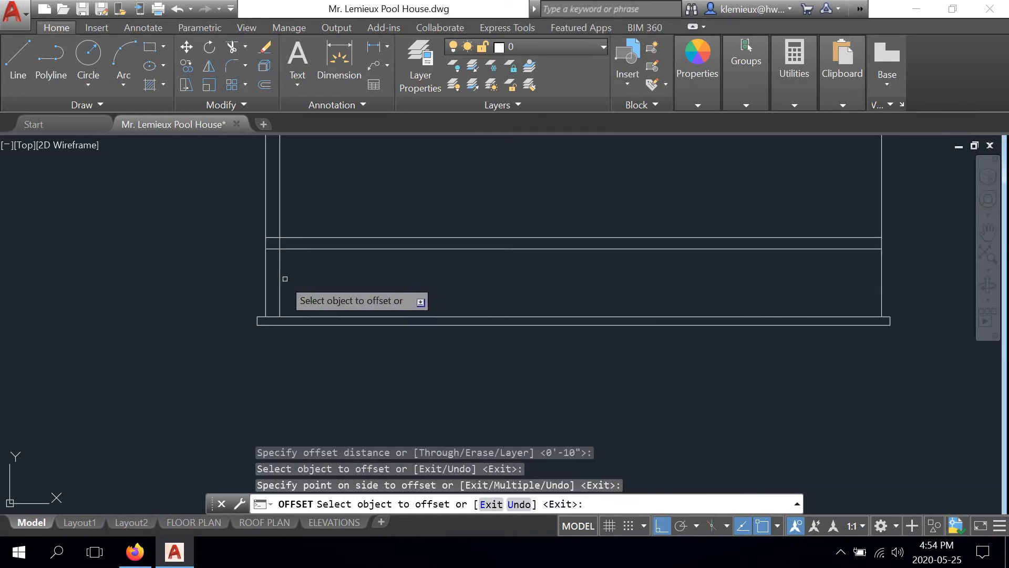
Step: Offset the right foundation wall line inward by the same 10" and end the Offset command
{"action": "left_click", "coordinate": [882, 277]}
{"action": "left_click", "coordinate": [833, 275]}
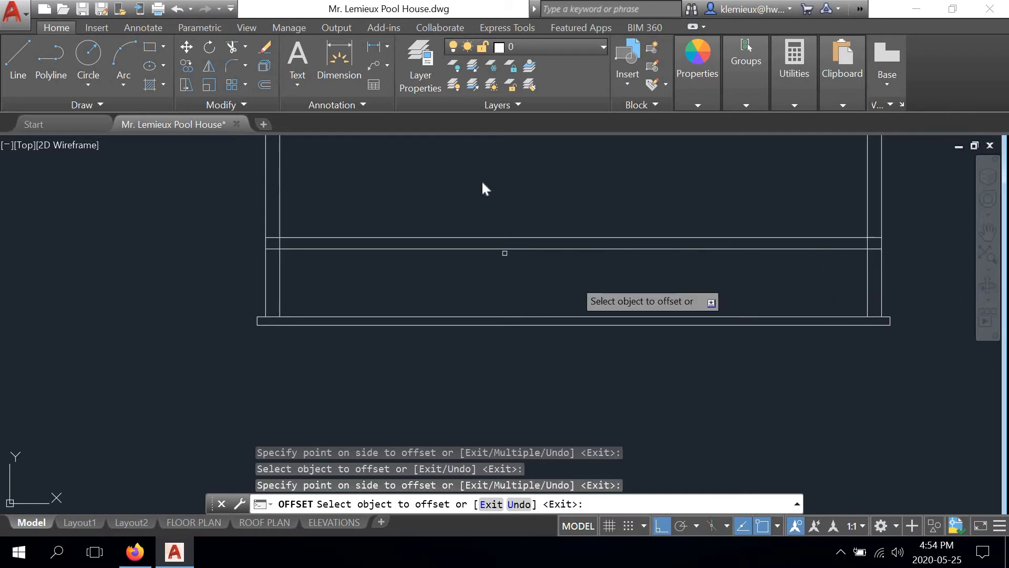
{"action": "right_click", "coordinate": [502, 211]}
{"action": "left_click", "coordinate": [516, 203]}
Step: Trim both inner foundation wall lines above the lower floor line so they remain only in the foundation area
{"action": "left_click", "coordinate": [232, 46]}
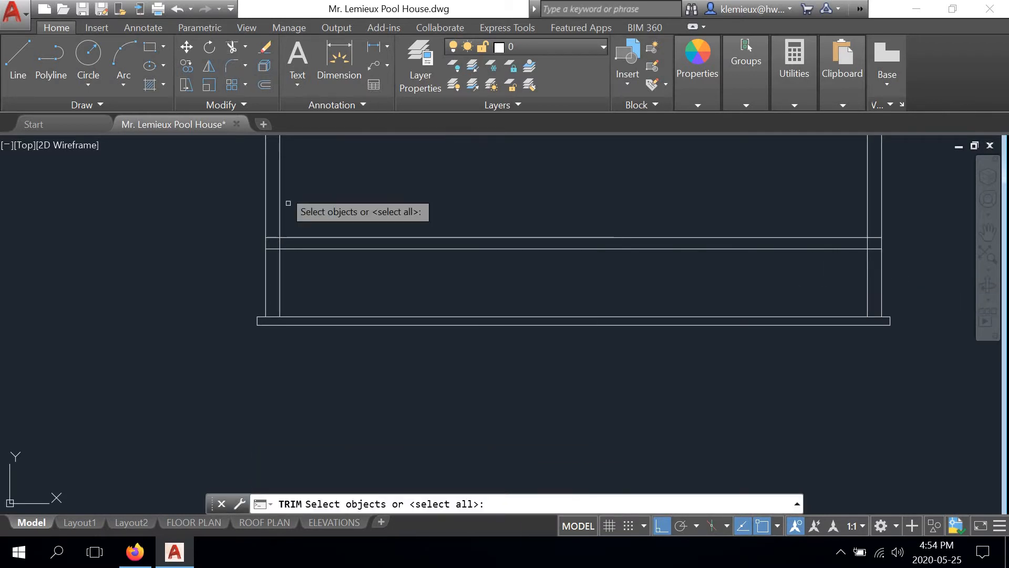
{"action": "left_click", "coordinate": [301, 248]}
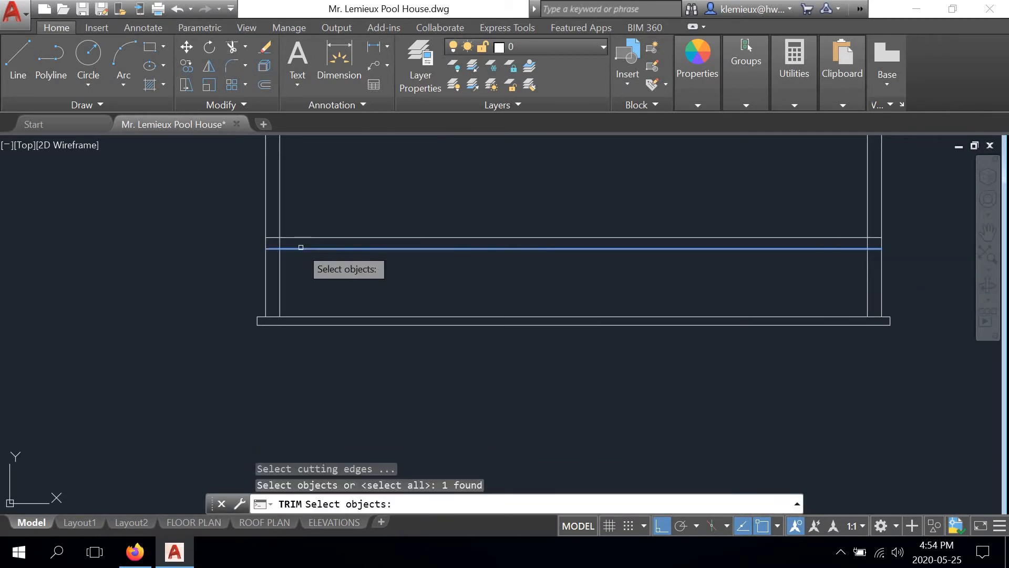
{"action": "key", "text": "Return"}
{"action": "left_click", "coordinate": [279, 217]}
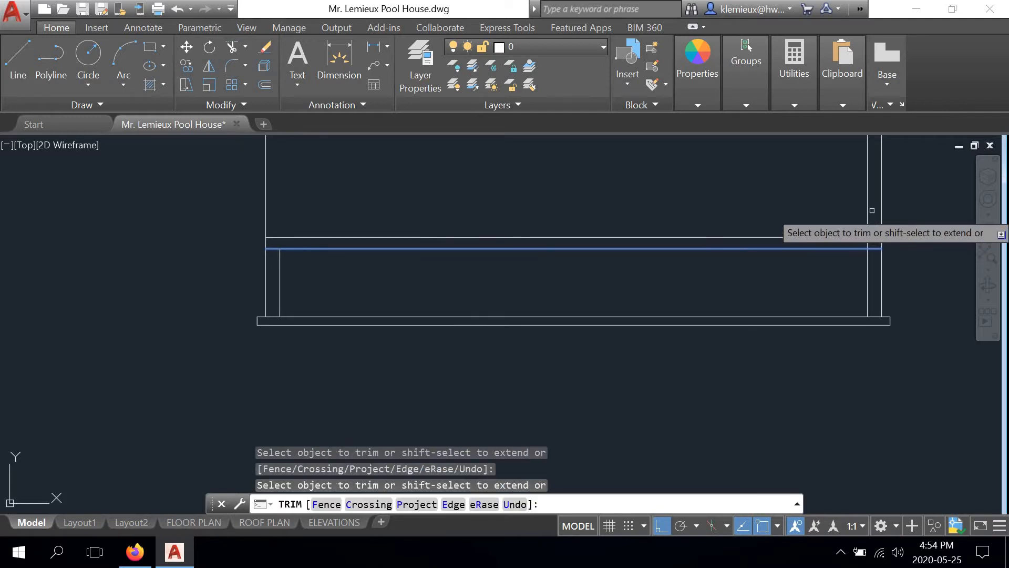
{"action": "left_click", "coordinate": [866, 210]}
{"action": "right_click", "coordinate": [751, 194]}
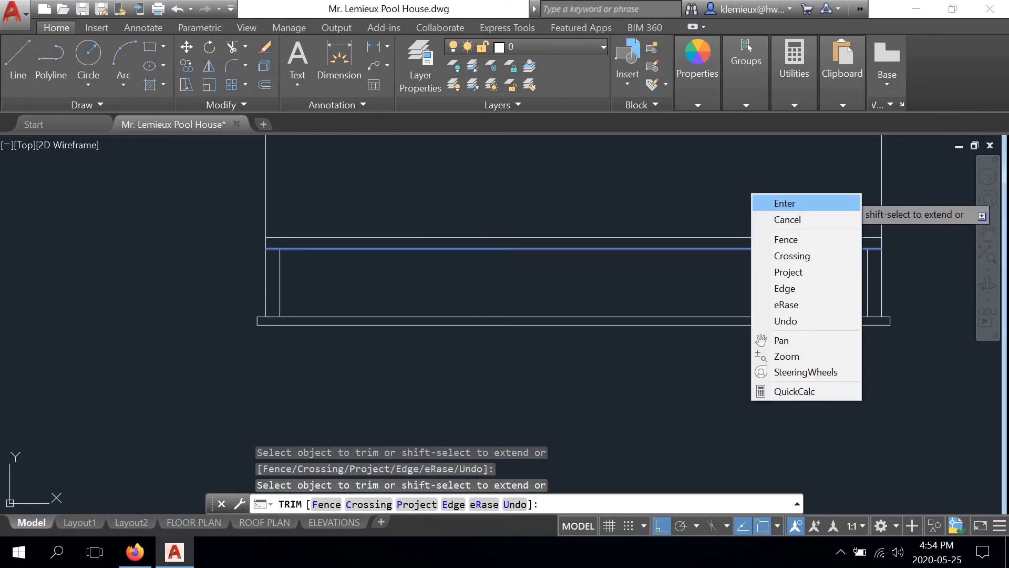
{"action": "left_click", "coordinate": [772, 218]}
Step: Measure the left foundation wall's thickness where it meets the top of the footing
{"action": "mouse_move", "coordinate": [522, 304]}
{"action": "middle_mouse_down"}
{"action": "mouse_move", "coordinate": [444, 299]}
{"action": "mouse_move", "coordinate": [392, 327]}
{"action": "middle_mouse_up"}
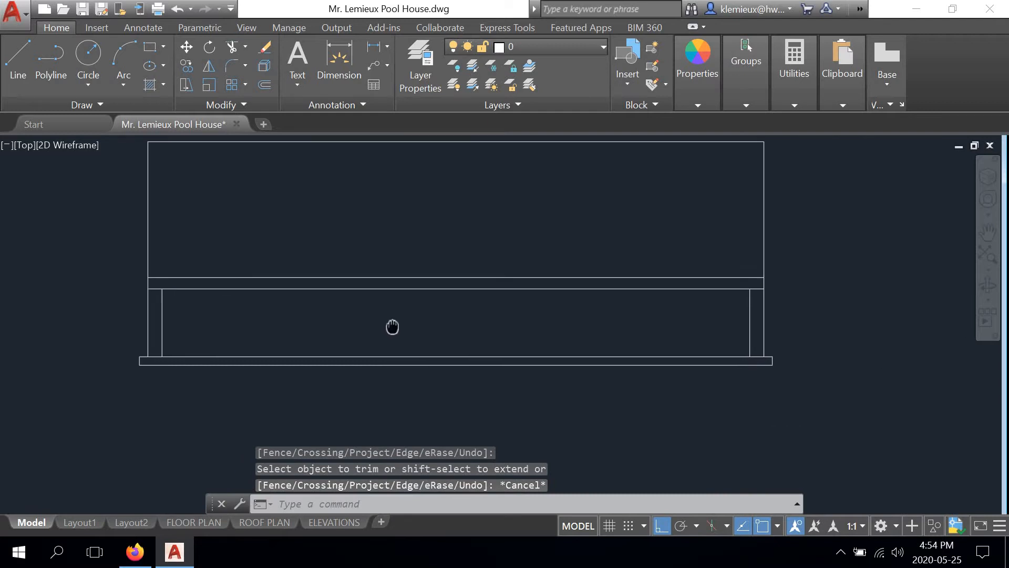
{"action": "middle_click_drag", "start_coordinate": [225, 347], "coordinate": [266, 342]}
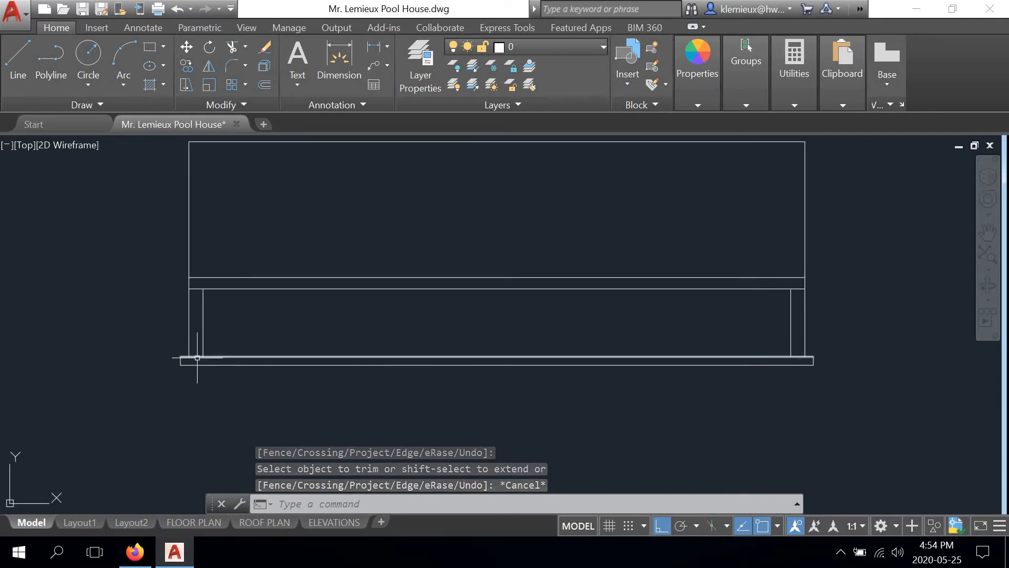
{"action": "scroll", "coordinate": [173, 356], "scroll_direction": "up", "scroll_amount": 4}
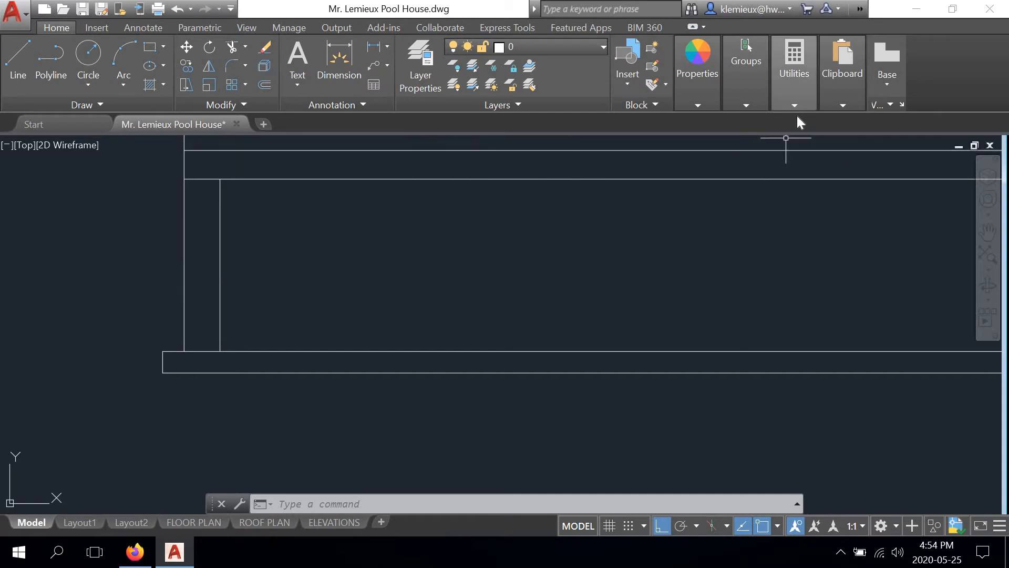
{"action": "left_click", "coordinate": [794, 74]}
{"action": "left_click", "coordinate": [795, 153]}
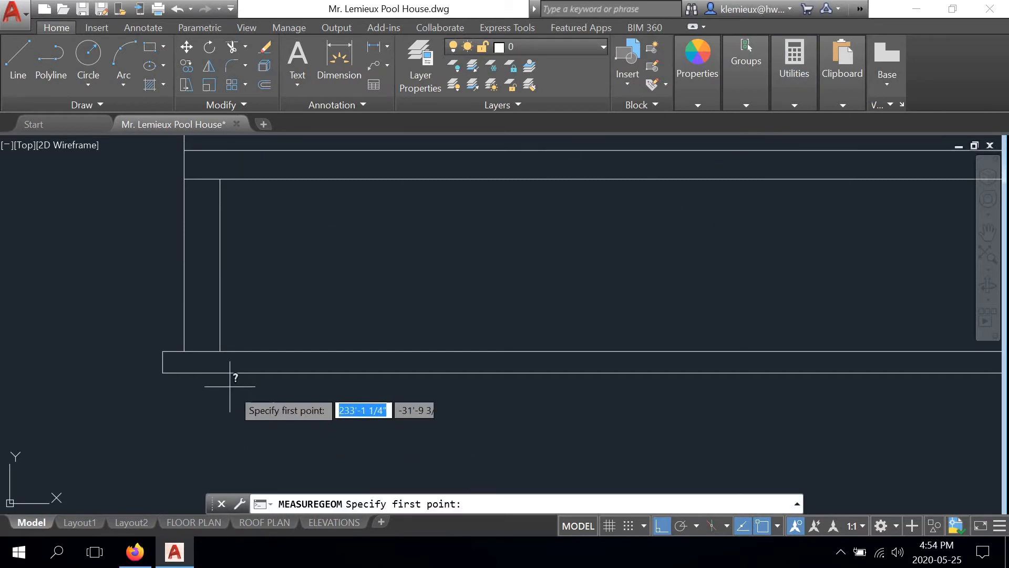
{"action": "left_click", "coordinate": [220, 351]}
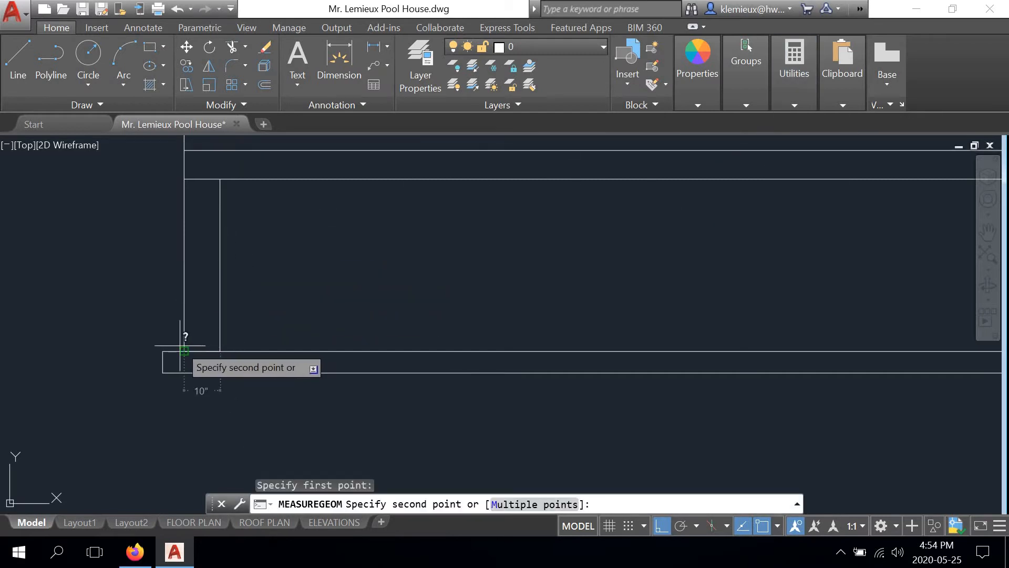
{"action": "right_click", "coordinate": [317, 308]}
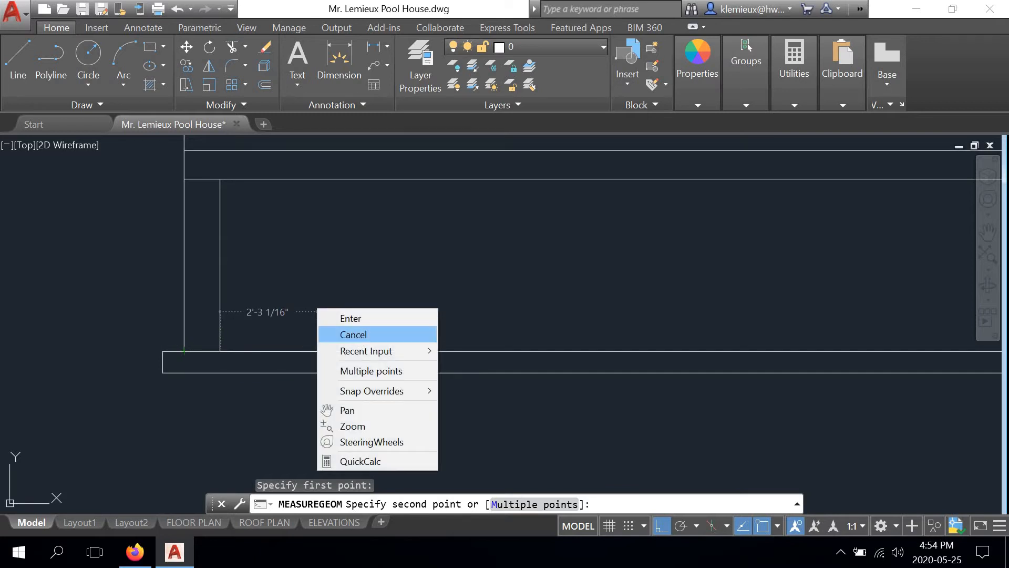
{"action": "left_click", "coordinate": [349, 334]}
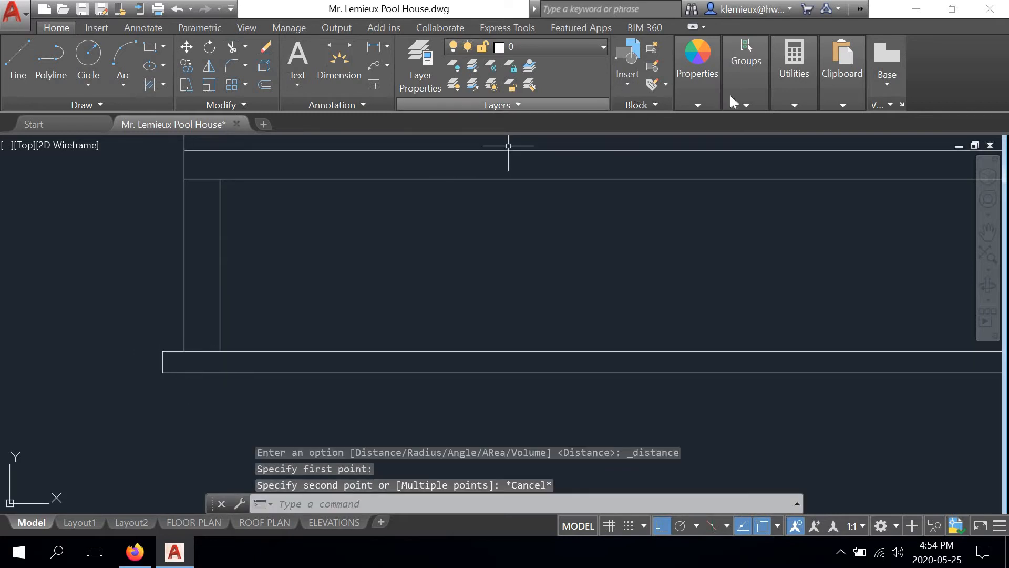
Step: Measure how far the footing projects outward beyond the left foundation wall
{"action": "left_click", "coordinate": [795, 103]}
{"action": "left_click", "coordinate": [797, 132]}
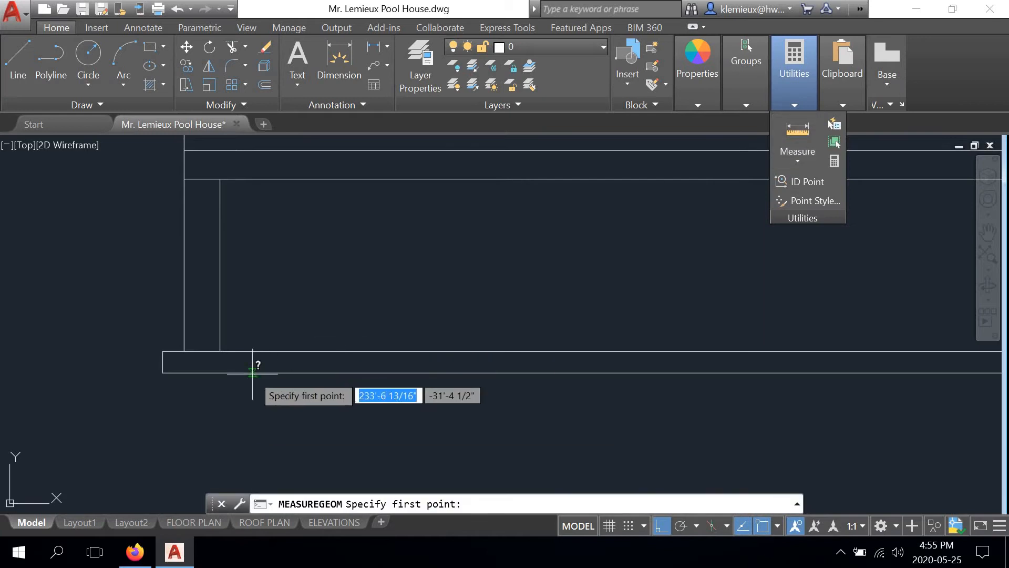
{"action": "left_click", "coordinate": [174, 350]}
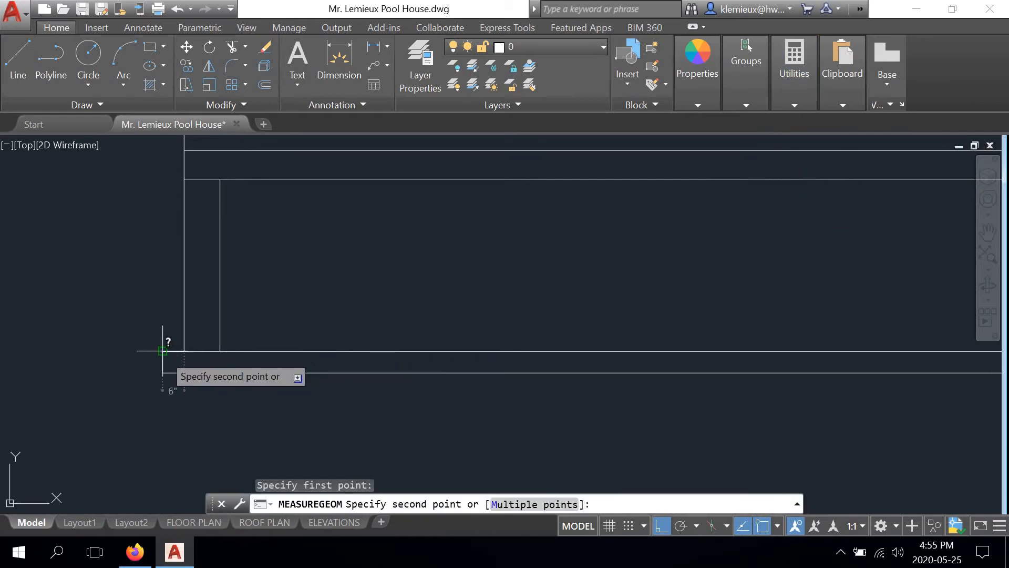
{"action": "right_click", "coordinate": [242, 327]}
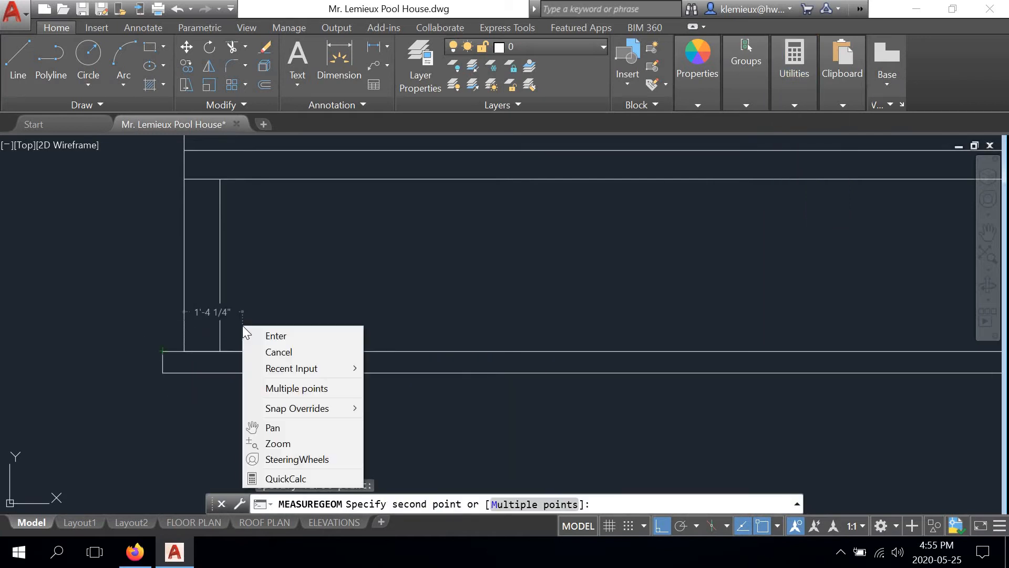
{"action": "left_click", "coordinate": [276, 353]}
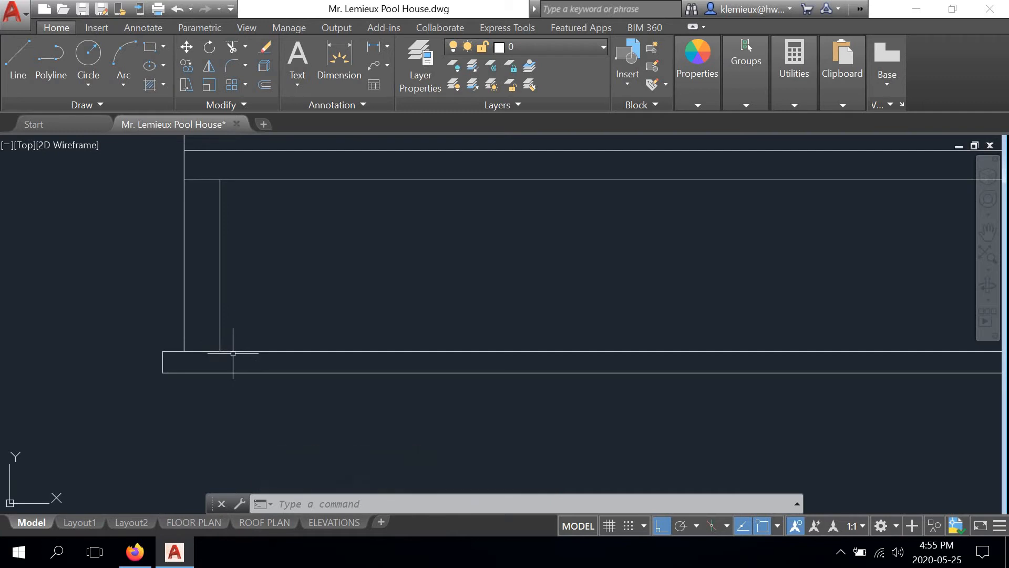
Step: Offset the left end line of the footing inward by 22" to mark the footing's inner edge
{"action": "left_click", "coordinate": [264, 84]}
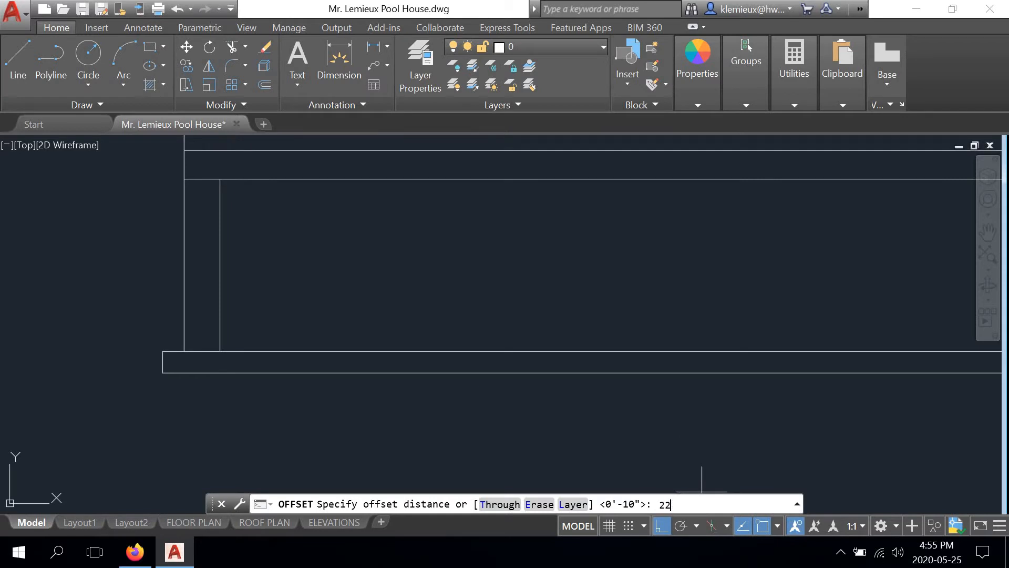
{"action": "key", "text": "Return"}
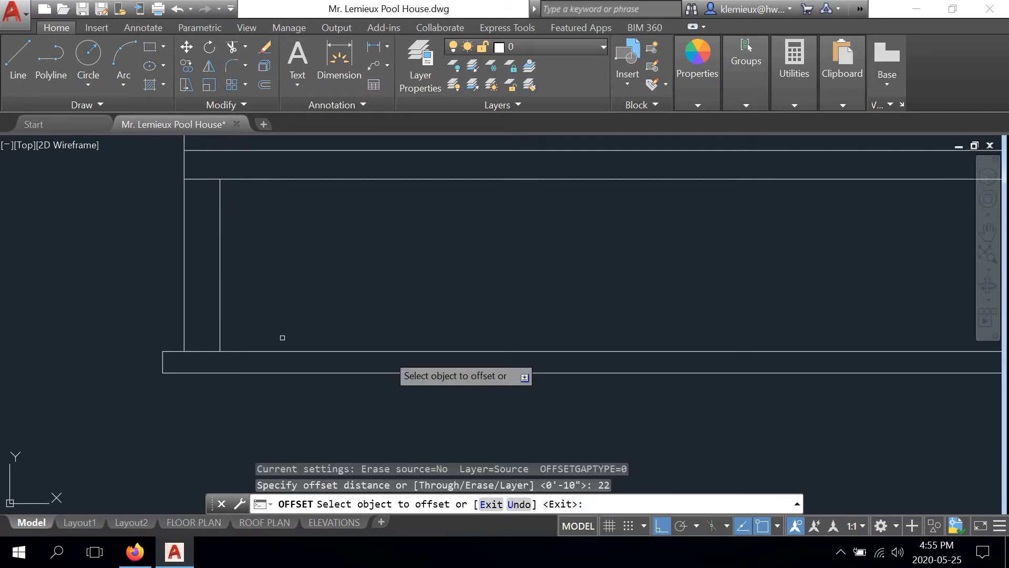
{"action": "left_click", "coordinate": [161, 360]}
{"action": "left_click", "coordinate": [252, 362]}
Step: Offset the right end line of the footing inward by the same 22" and end the Offset command
{"action": "scroll", "coordinate": [263, 355], "scroll_direction": "down", "scroll_amount": 2}
{"action": "mouse_move", "coordinate": [333, 356]}
{"action": "middle_mouse_down"}
{"action": "mouse_move", "coordinate": [157, 365]}
{"action": "mouse_move", "coordinate": [11, 344]}
{"action": "middle_mouse_up"}
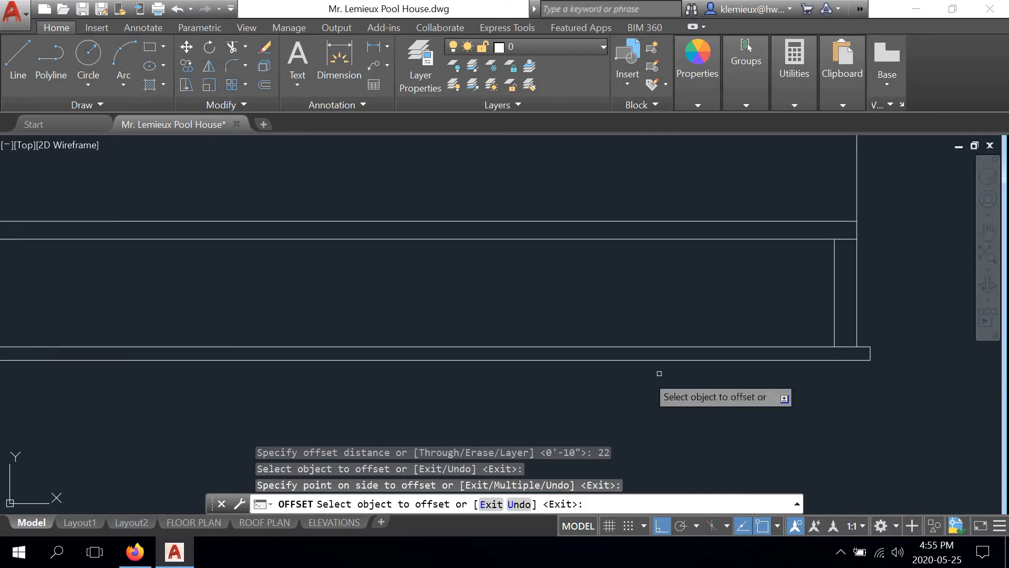
{"action": "left_click", "coordinate": [870, 354]}
{"action": "left_click", "coordinate": [720, 283]}
{"action": "right_click", "coordinate": [700, 264]}
{"action": "left_click", "coordinate": [718, 288]}
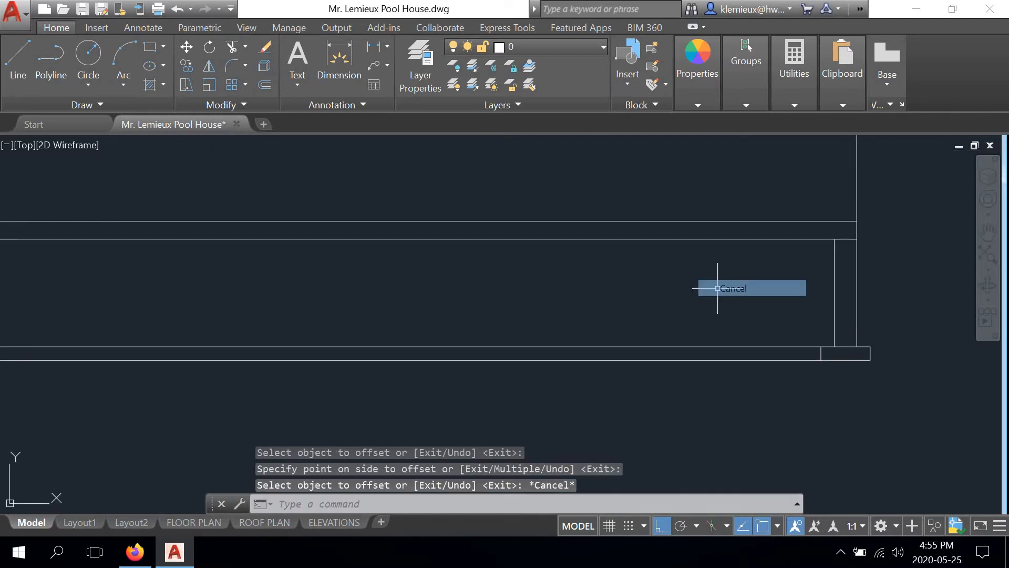
Step: Examine the row of elevation outlines against their floor plans, focusing on the galley kitchen side and the third elevation's foundation
{"action": "scroll", "coordinate": [668, 294], "scroll_direction": "down", "scroll_amount": 5}
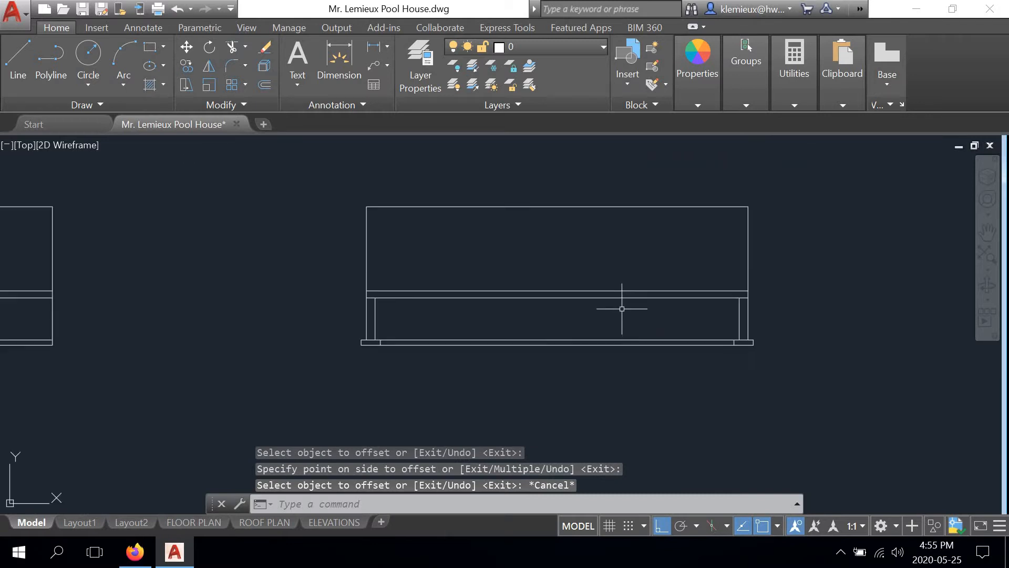
{"action": "scroll", "coordinate": [554, 365], "scroll_direction": "down", "scroll_amount": 4}
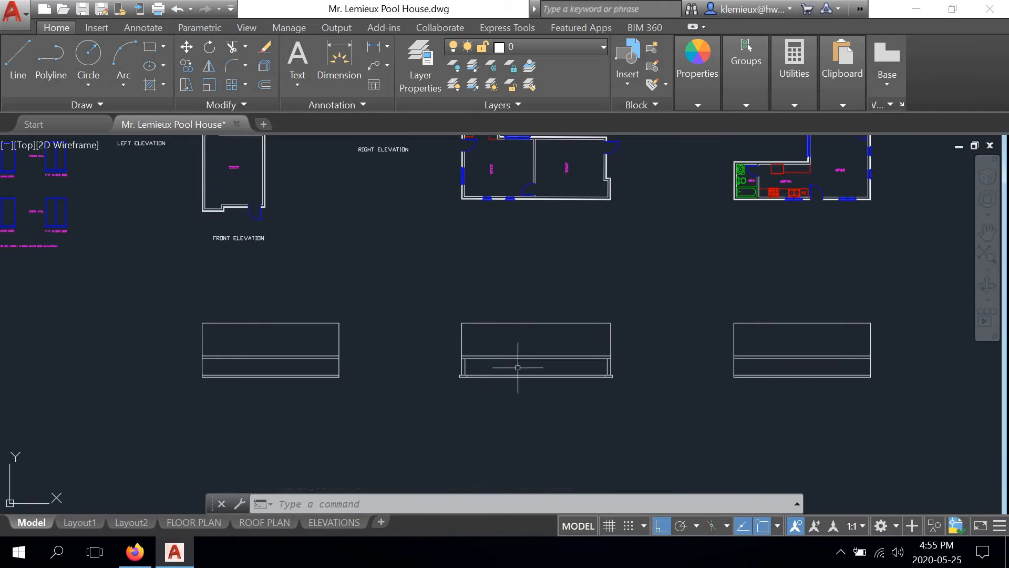
{"action": "scroll", "coordinate": [522, 368], "scroll_direction": "up", "scroll_amount": 1}
{"action": "scroll", "coordinate": [522, 363], "scroll_direction": "down", "scroll_amount": 1}
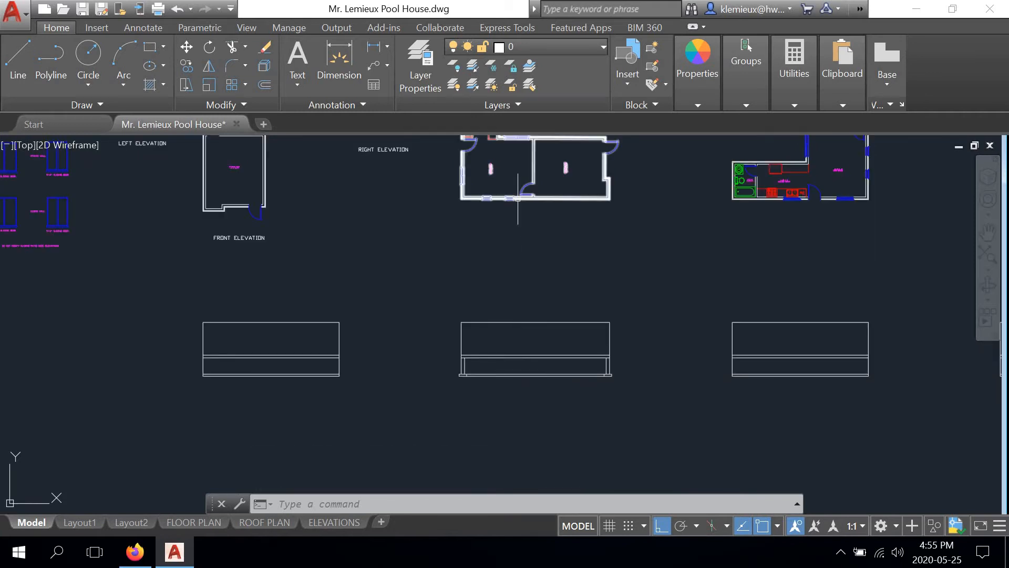
{"action": "scroll", "coordinate": [519, 237], "scroll_direction": "down", "scroll_amount": 2}
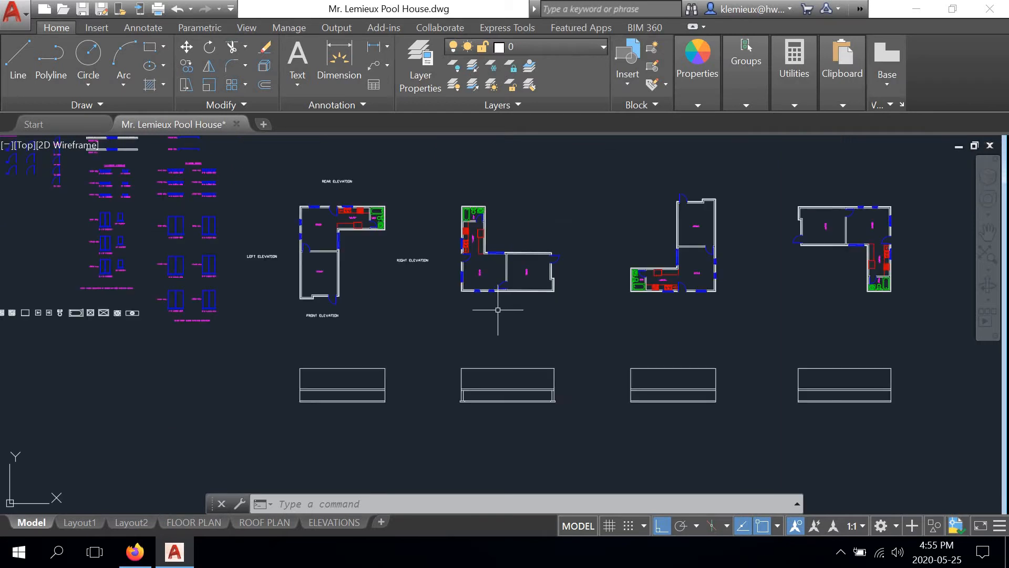
{"action": "scroll", "coordinate": [489, 339], "scroll_direction": "up", "scroll_amount": 2}
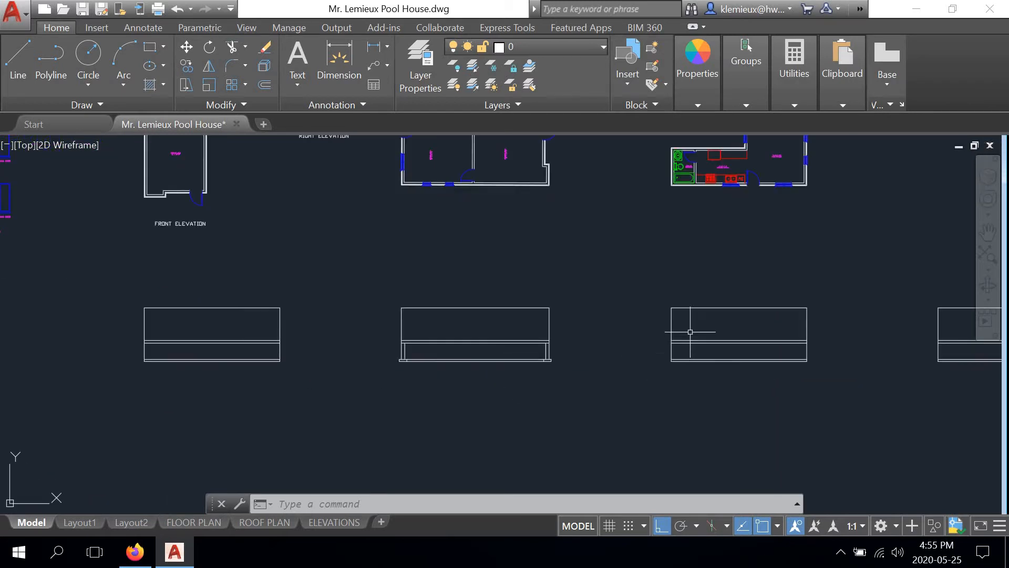
{"action": "middle_click_drag", "start_coordinate": [691, 332], "coordinate": [472, 346]}
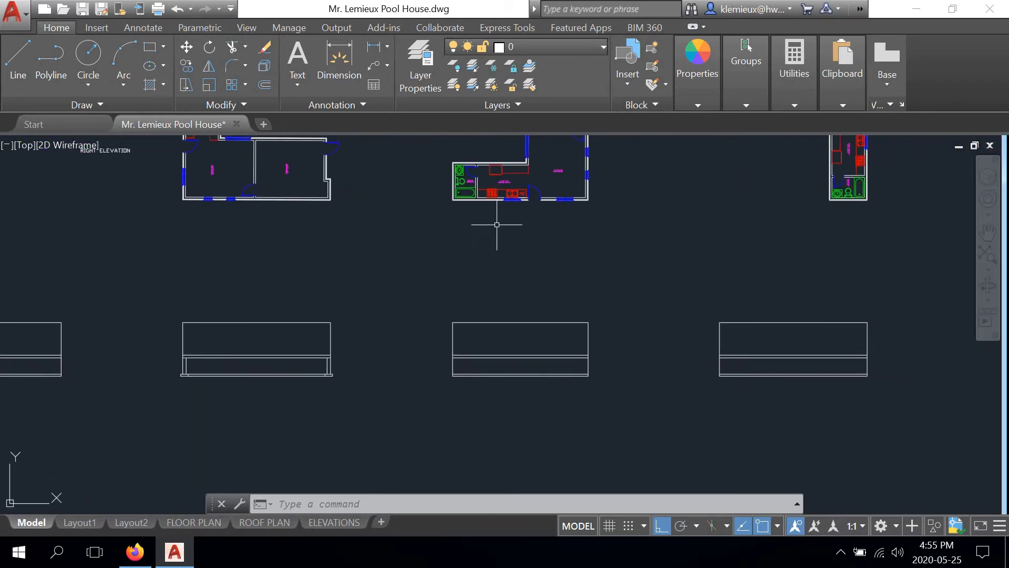
{"action": "scroll", "coordinate": [497, 179], "scroll_direction": "up", "scroll_amount": 3}
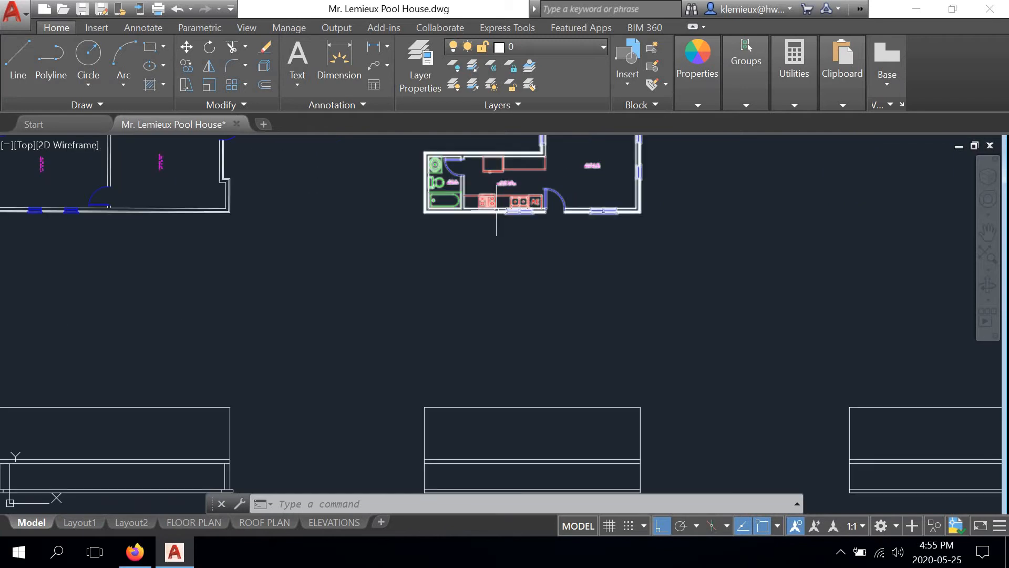
{"action": "scroll", "coordinate": [494, 292], "scroll_direction": "up", "scroll_amount": 2}
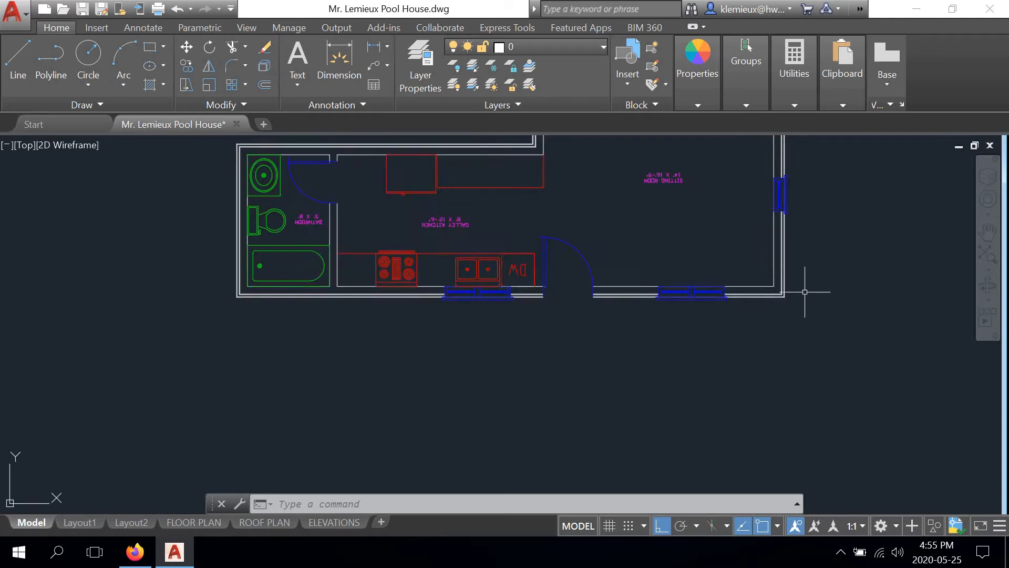
{"action": "scroll", "coordinate": [292, 295], "scroll_direction": "down", "scroll_amount": 2}
{"action": "scroll", "coordinate": [569, 310], "scroll_direction": "down", "scroll_amount": 3}
{"action": "mouse_move", "coordinate": [570, 310]}
{"action": "middle_mouse_down"}
{"action": "mouse_move", "coordinate": [516, 342]}
{"action": "mouse_move", "coordinate": [521, 348]}
{"action": "mouse_move", "coordinate": [501, 255]}
{"action": "middle_mouse_up"}
{"action": "scroll", "coordinate": [499, 327], "scroll_direction": "up", "scroll_amount": 4}
{"action": "scroll", "coordinate": [332, 298], "scroll_direction": "up", "scroll_amount": 2}
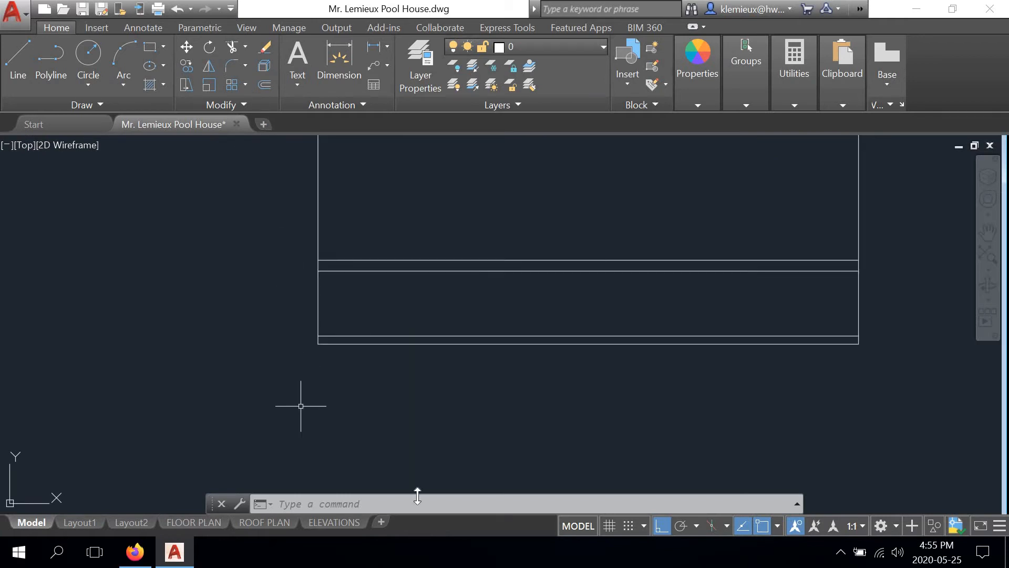
{"action": "left_click", "coordinate": [264, 86]}
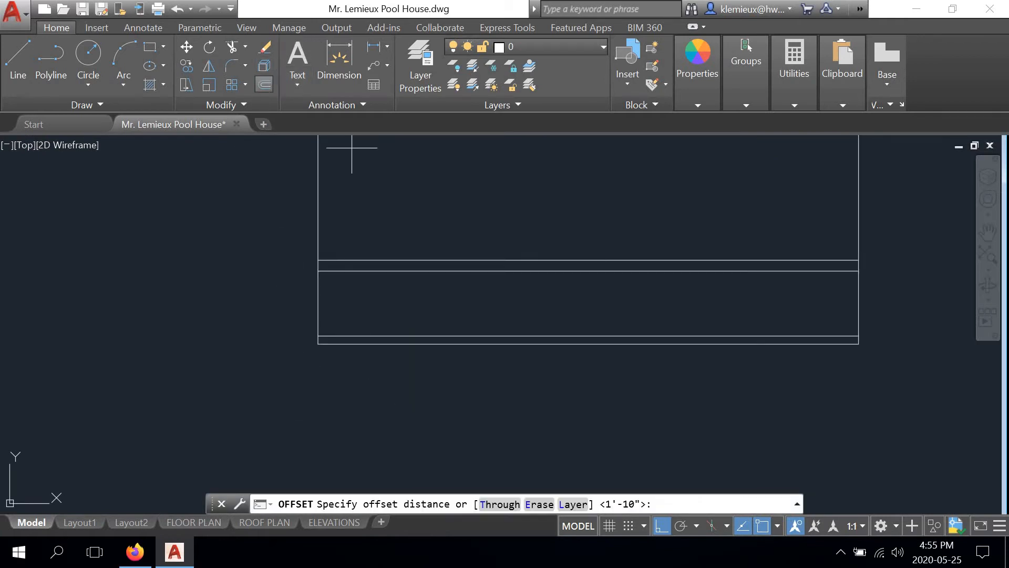
{"action": "key", "text": "Return"}
{"action": "scroll", "coordinate": [314, 339], "scroll_direction": "up", "scroll_amount": 4}
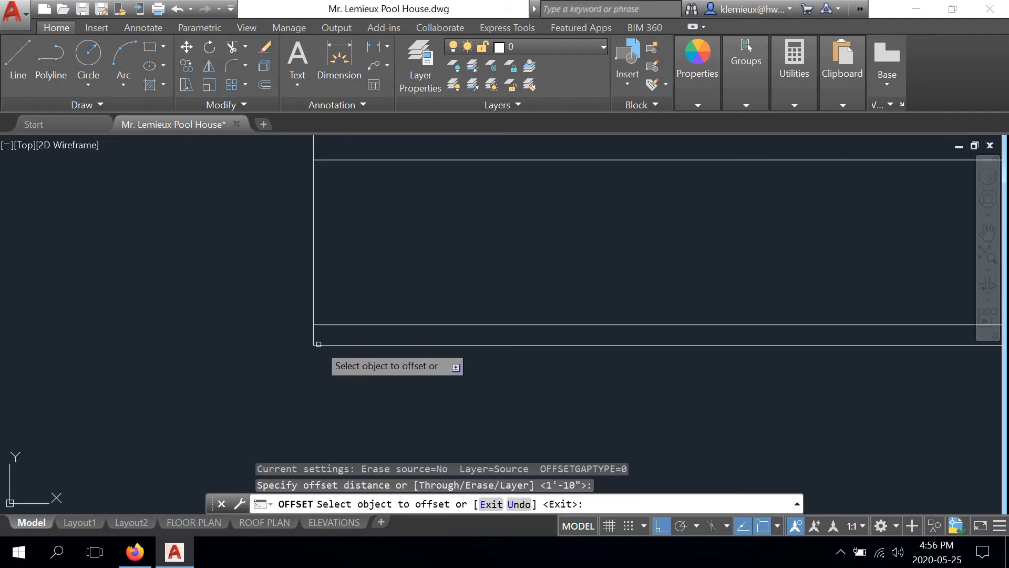
{"action": "left_click", "coordinate": [314, 335]}
{"action": "left_click", "coordinate": [450, 333]}
{"action": "scroll", "coordinate": [451, 331], "scroll_direction": "down", "scroll_amount": 4}
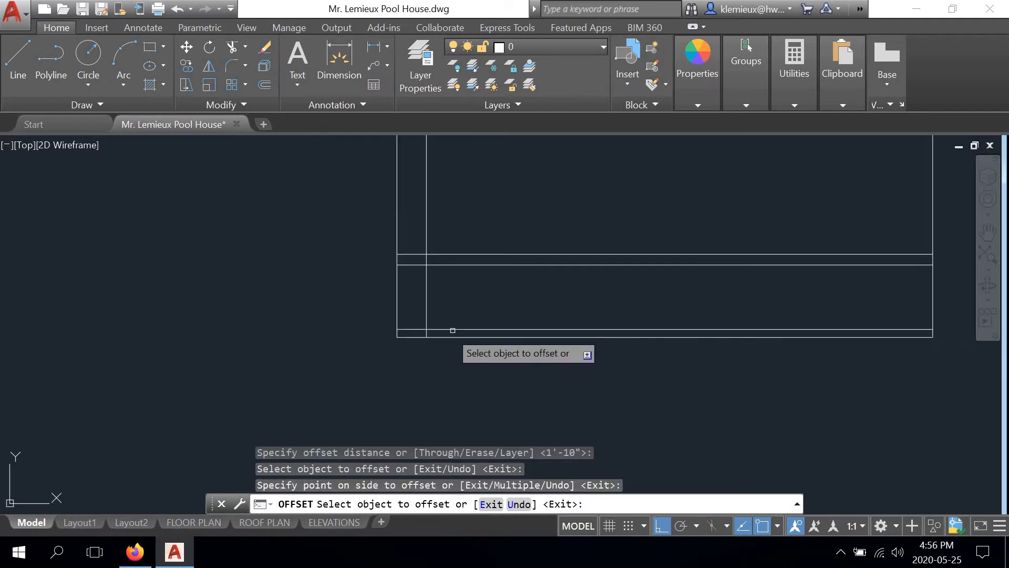
{"action": "scroll", "coordinate": [957, 343], "scroll_direction": "up", "scroll_amount": 4}
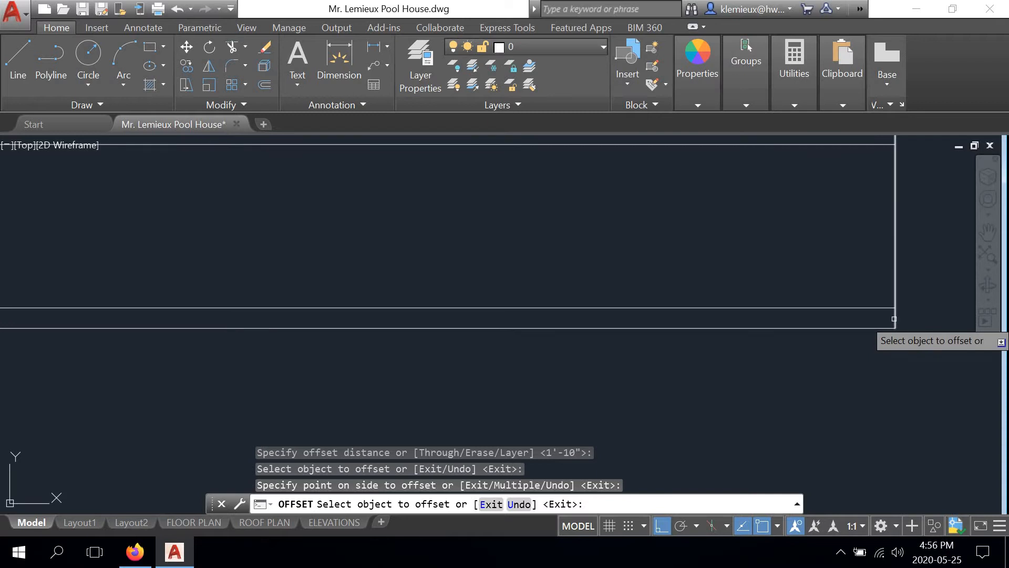
{"action": "scroll", "coordinate": [241, 254], "scroll_direction": "down", "scroll_amount": 5}
{"action": "right_click", "coordinate": [412, 255]}
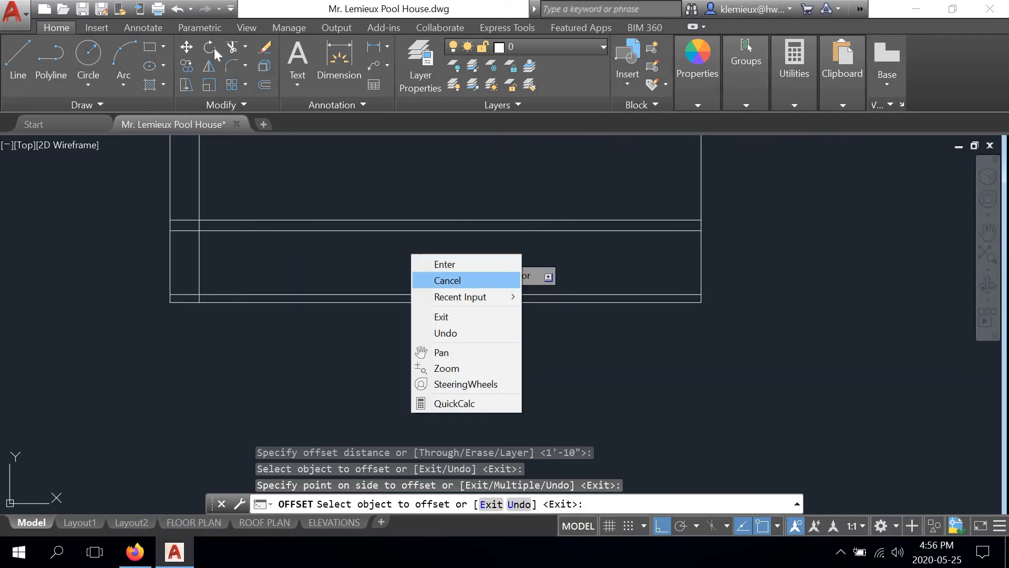
{"action": "key", "text": "Escape"}
{"action": "left_click", "coordinate": [175, 9]}
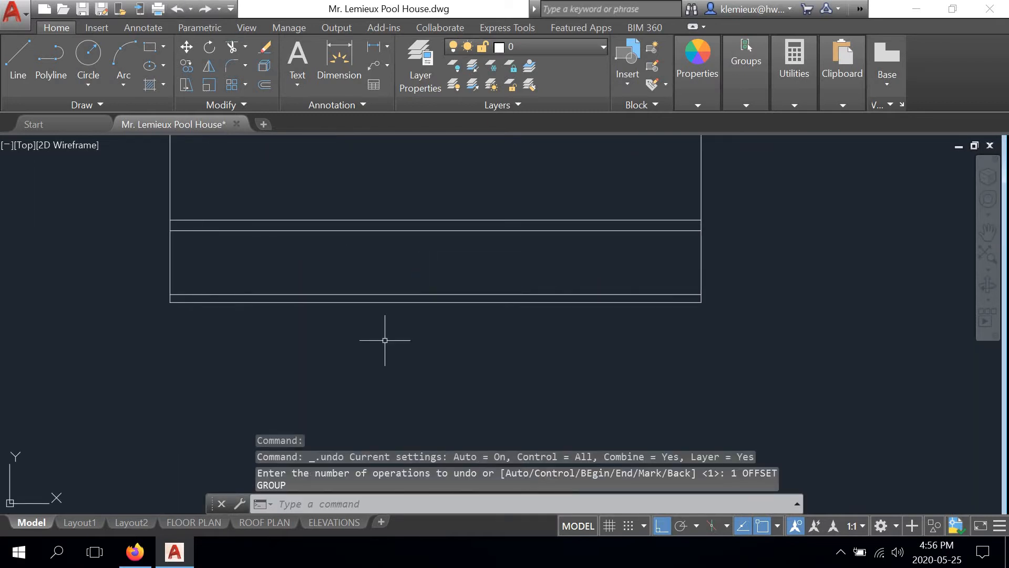
Step: Stretch the left ends of the third elevation's top and bottom footing lines 6" beyond the foundation wall
{"action": "middle_click_drag", "start_coordinate": [343, 255], "coordinate": [428, 317]}
{"action": "scroll", "coordinate": [412, 310], "scroll_direction": "down", "scroll_amount": 4}
{"action": "scroll", "coordinate": [362, 329], "scroll_direction": "up", "scroll_amount": 4}
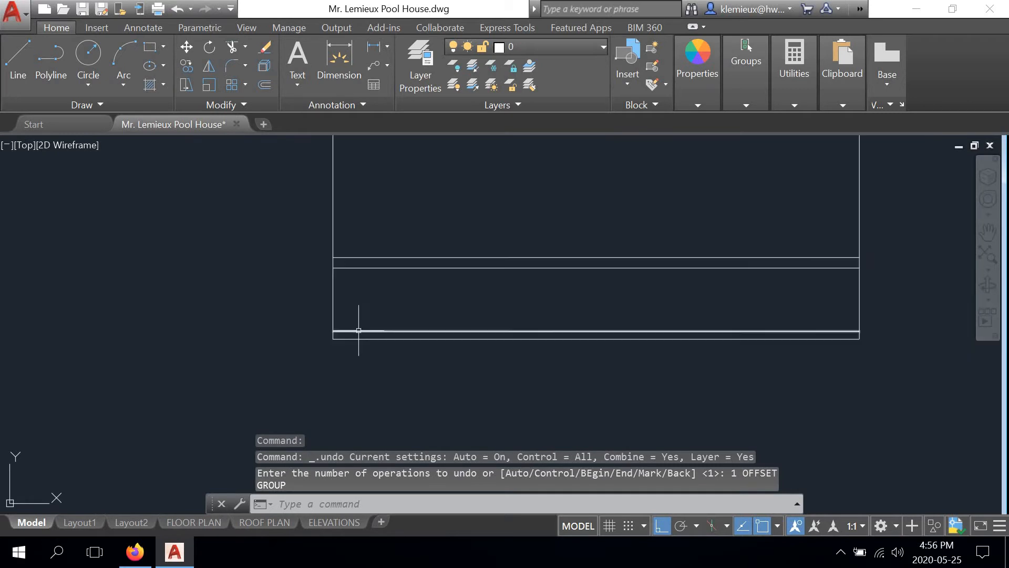
{"action": "scroll", "coordinate": [355, 318], "scroll_direction": "up", "scroll_amount": 3}
{"action": "scroll", "coordinate": [351, 323], "scroll_direction": "up", "scroll_amount": 3}
{"action": "left_click", "coordinate": [336, 325]}
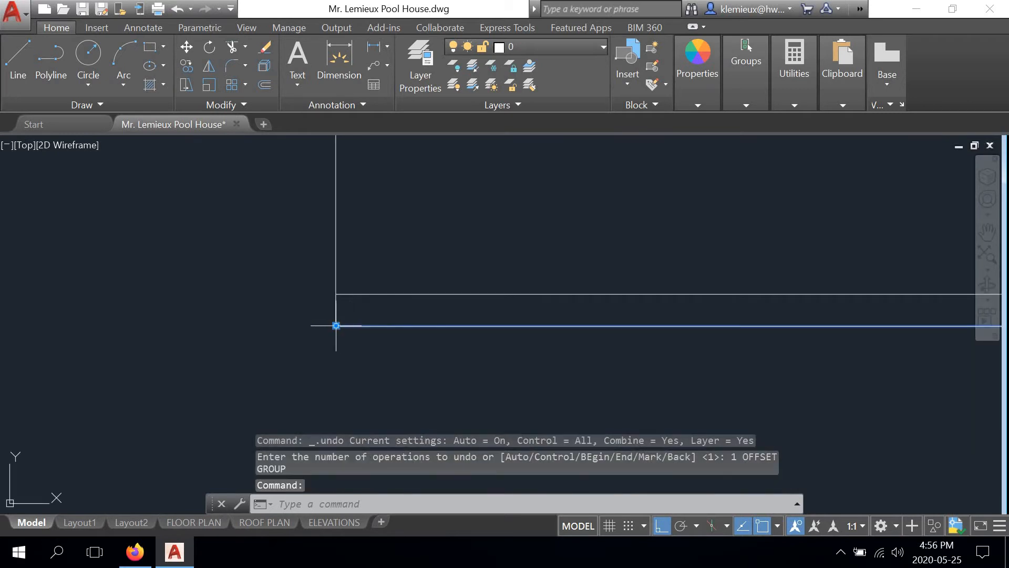
{"action": "left_click", "coordinate": [336, 325]}
{"action": "key", "text": "Return"}
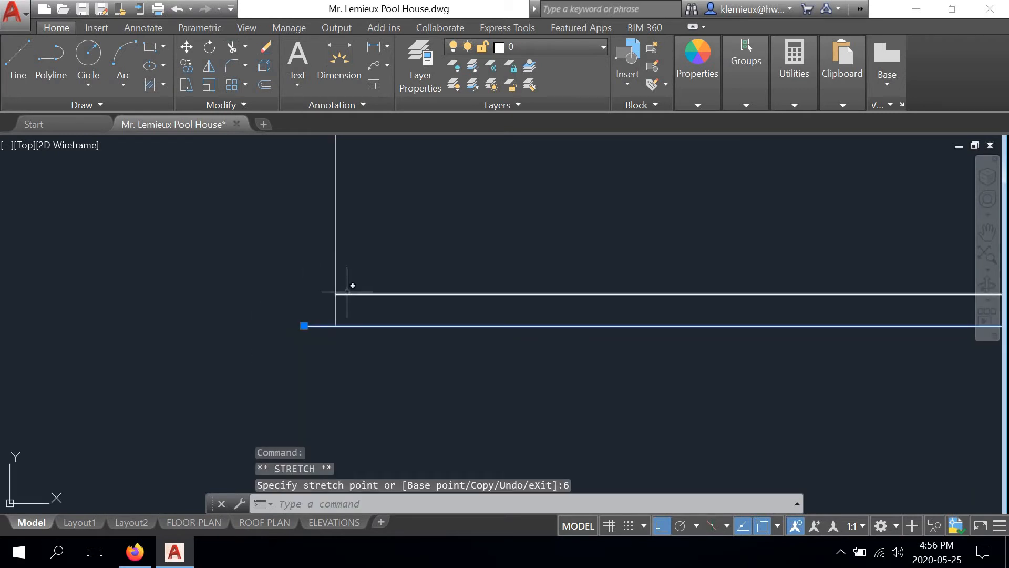
{"action": "left_click", "coordinate": [344, 294]}
{"action": "left_click", "coordinate": [336, 294]}
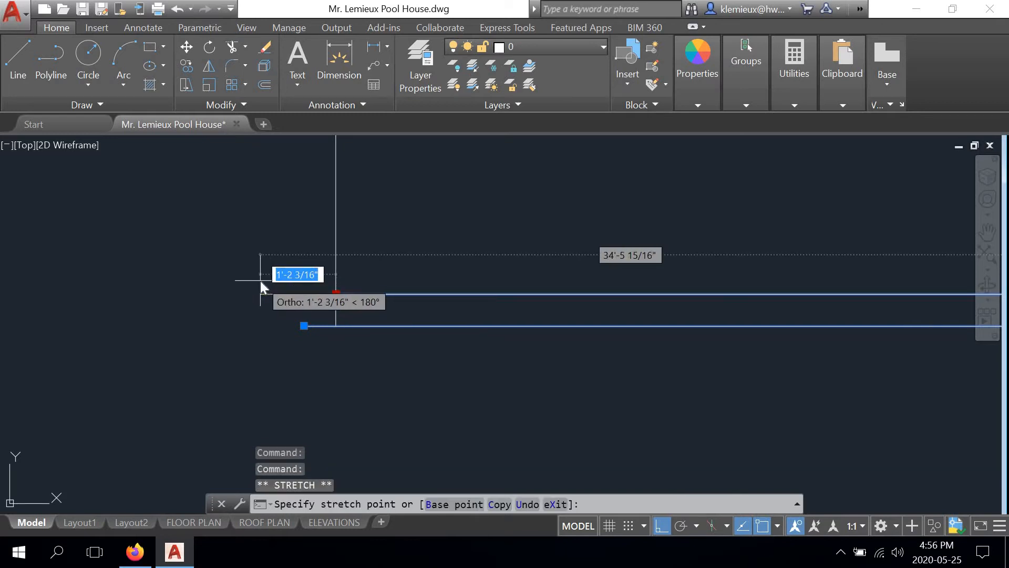
{"action": "type", "text": "6"}
{"action": "key", "text": "Return"}
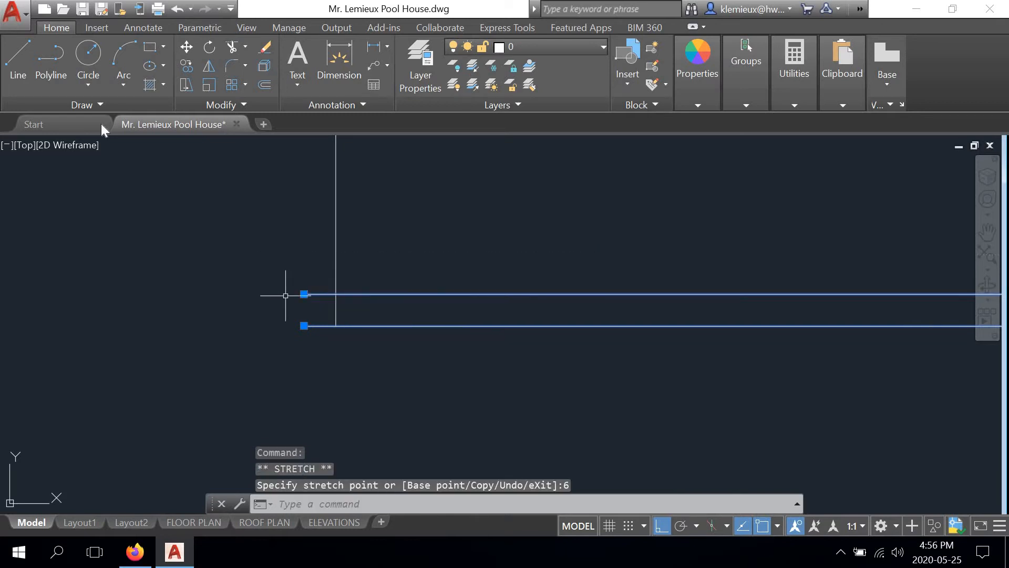
Step: Draw a vertical line closing the footing's left end between its top and bottom lines
{"action": "left_click", "coordinate": [18, 58]}
{"action": "left_click", "coordinate": [303, 294]}
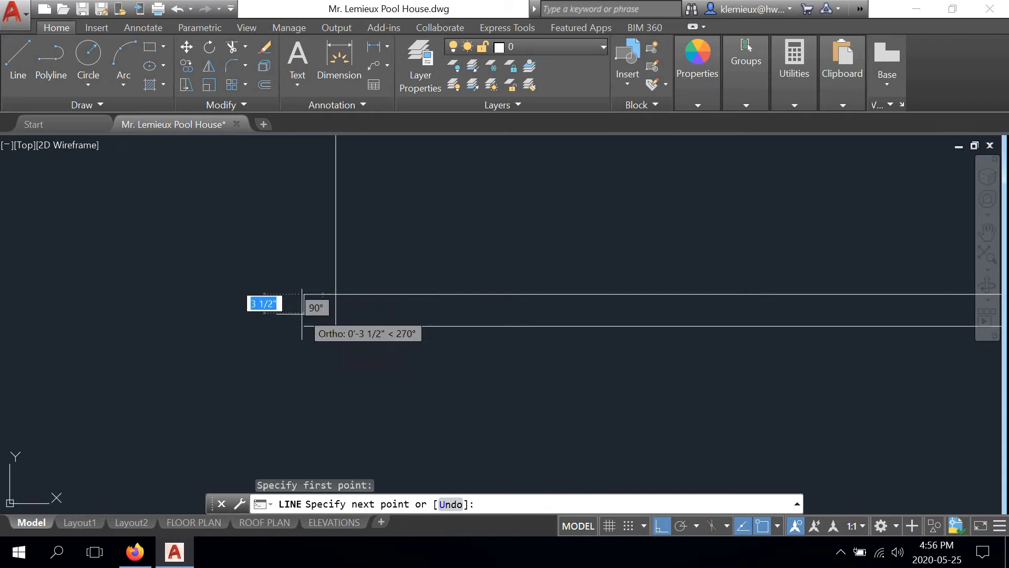
{"action": "right_click", "coordinate": [415, 228]}
{"action": "key", "text": "Escape"}
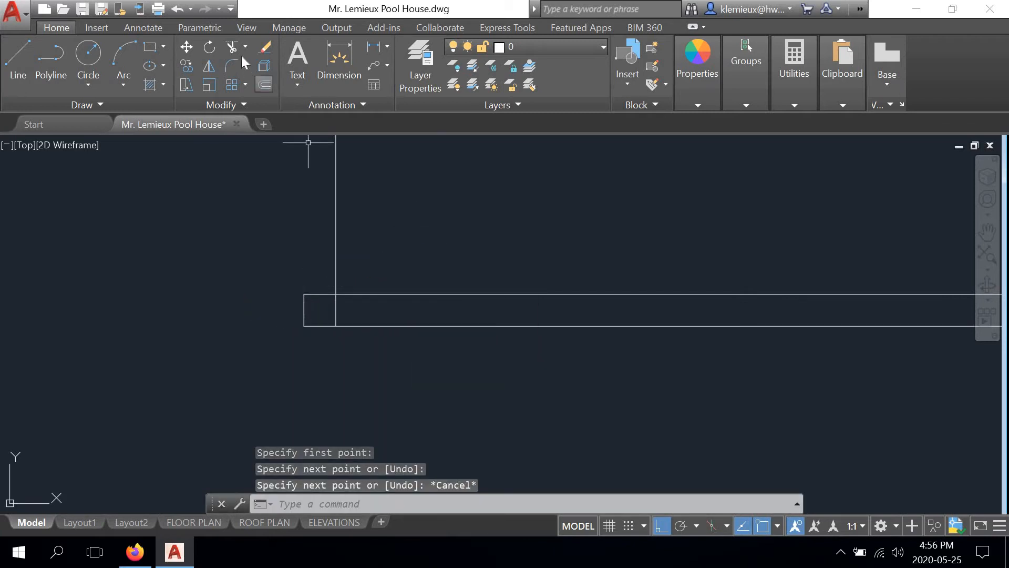
Step: Trim the left foundation wall line inside the footing, using the footing's top line as the cutting edge
{"action": "left_click", "coordinate": [336, 303]}
{"action": "right_click", "coordinate": [335, 303]}
{"action": "left_click", "coordinate": [336, 304]}
{"action": "right_click", "coordinate": [388, 246]}
{"action": "left_click", "coordinate": [418, 272]}
Step: Stretch the right ends of the bottom and top footing lines 6" beyond the foundation wall
{"action": "scroll", "coordinate": [394, 275], "scroll_direction": "down", "scroll_amount": 4}
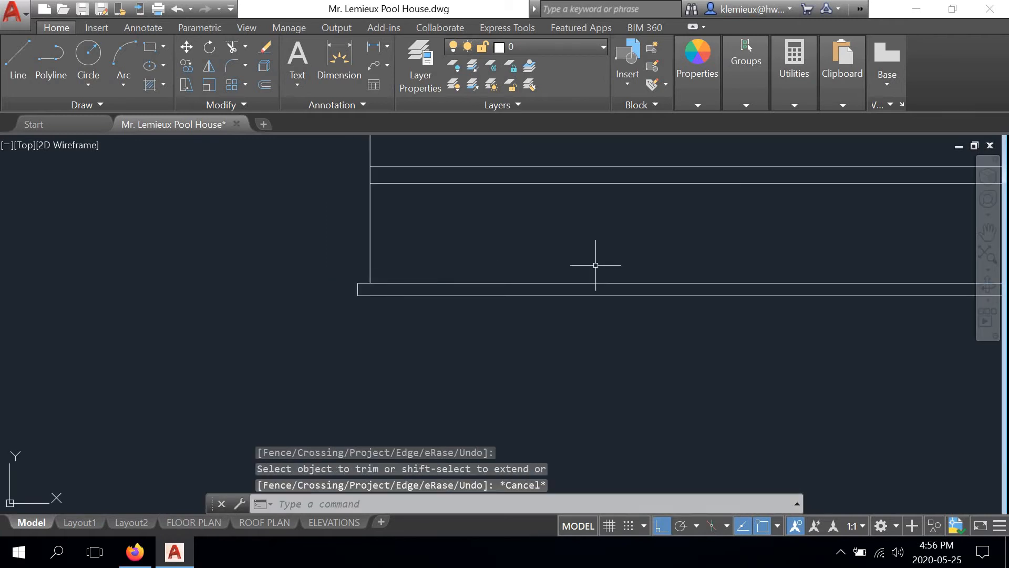
{"action": "middle_click_drag", "start_coordinate": [641, 256], "coordinate": [70, 275]}
{"action": "scroll", "coordinate": [585, 294], "scroll_direction": "up", "scroll_amount": 4}
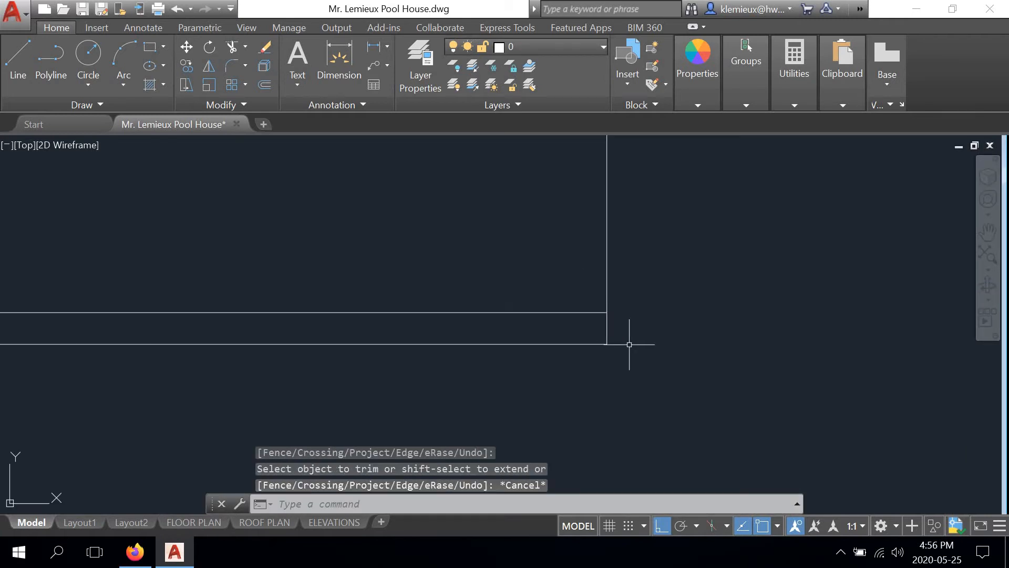
{"action": "left_click", "coordinate": [584, 345]}
{"action": "left_click", "coordinate": [607, 344]}
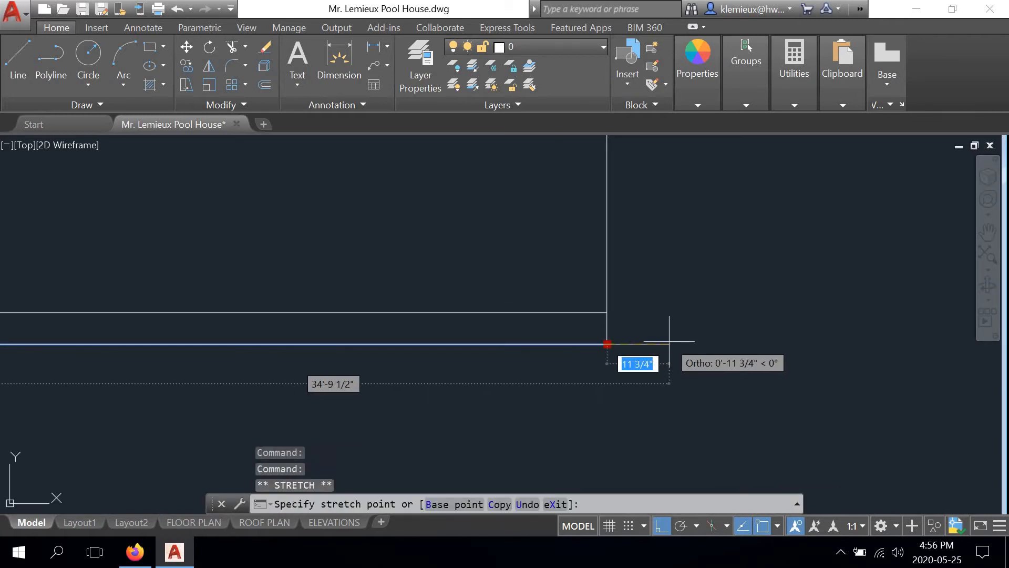
{"action": "type", "text": "6"}
{"action": "key", "text": "Return"}
{"action": "left_click", "coordinate": [574, 311]}
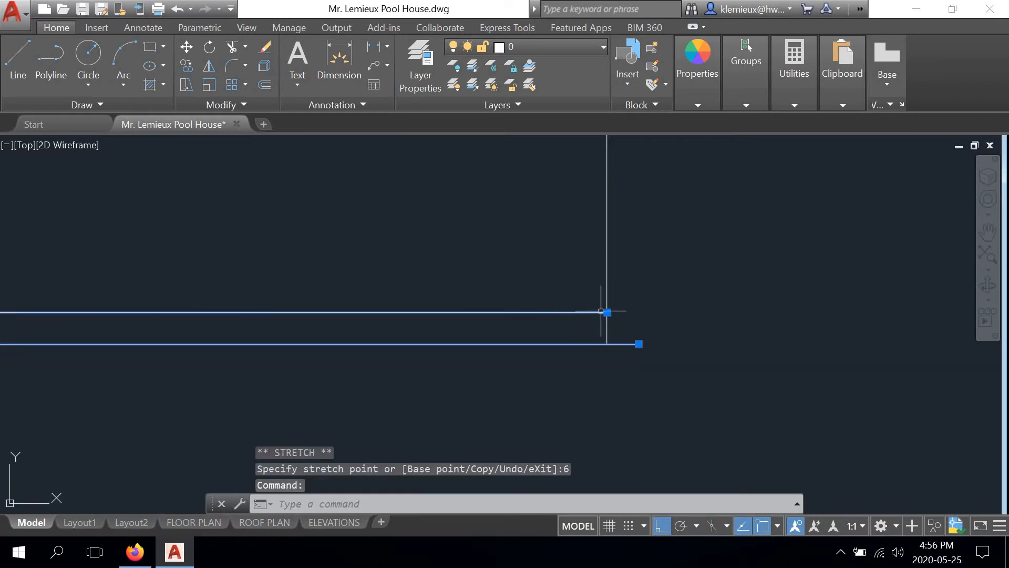
{"action": "left_click", "coordinate": [607, 312]}
{"action": "type", "text": "6"}
{"action": "key", "text": "Return"}
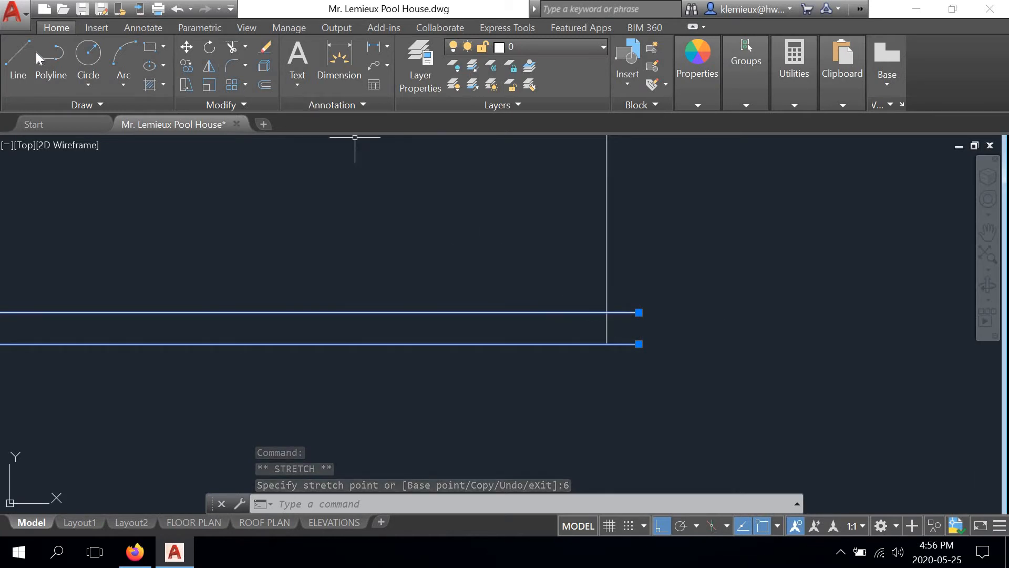
Step: Draw a vertical line closing the footing's right end and end the Line command
{"action": "left_click", "coordinate": [18, 58]}
{"action": "scroll", "coordinate": [654, 327], "scroll_direction": "up", "scroll_amount": 4}
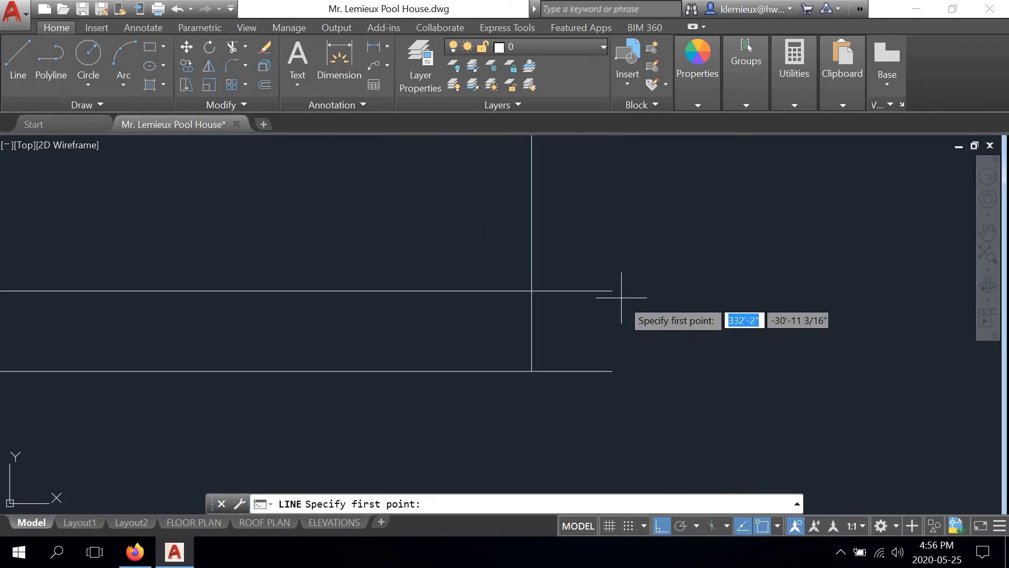
{"action": "left_click", "coordinate": [612, 291]}
{"action": "left_click", "coordinate": [612, 371]}
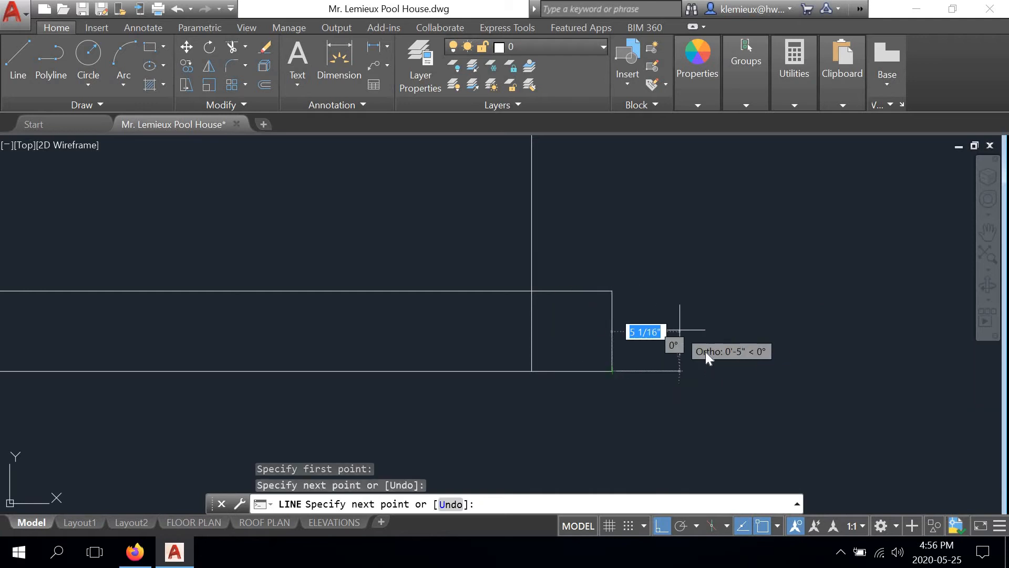
{"action": "right_click", "coordinate": [681, 330]}
{"action": "left_click", "coordinate": [714, 354]}
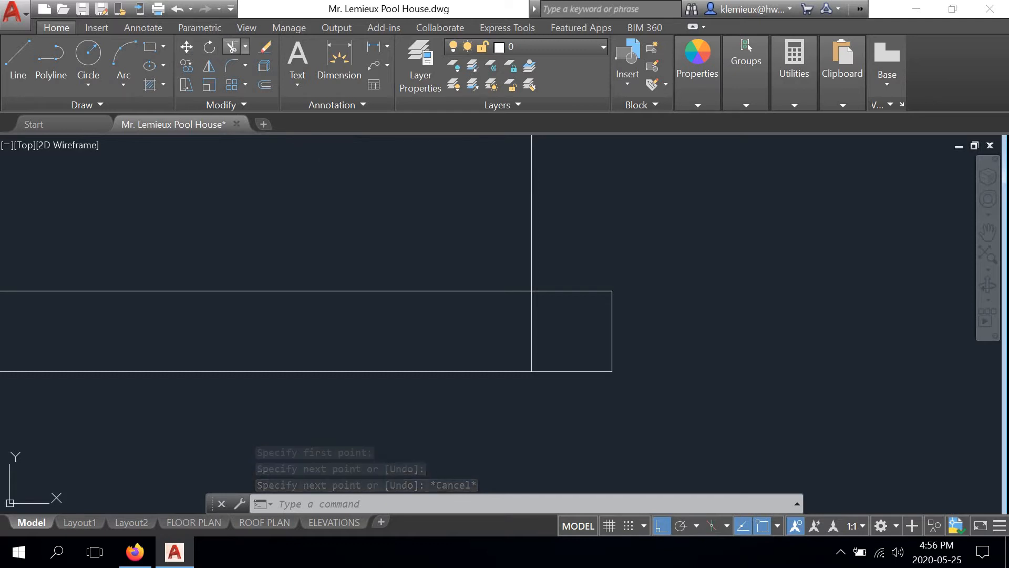
Step: Trim the right foundation wall line where it crosses the footing, cutting at the footing's top line
{"action": "left_click", "coordinate": [231, 47]}
{"action": "left_click", "coordinate": [557, 290]}
{"action": "key", "text": "Return"}
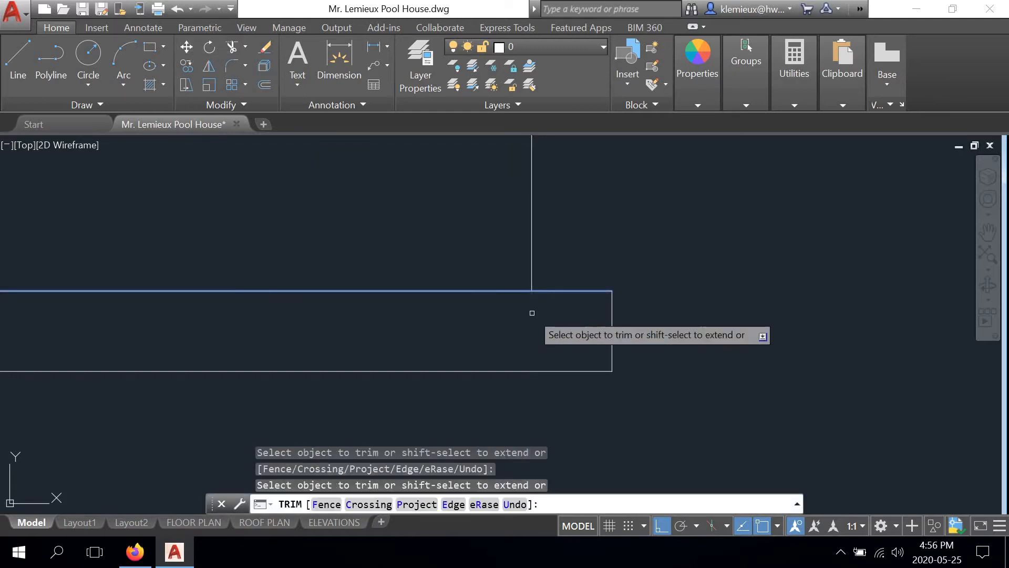
Step: End the trim and offset the elevation's right foundation wall line 10" inward to give the wall its thickness
{"action": "right_click", "coordinate": [651, 287]}
{"action": "left_click", "coordinate": [683, 312]}
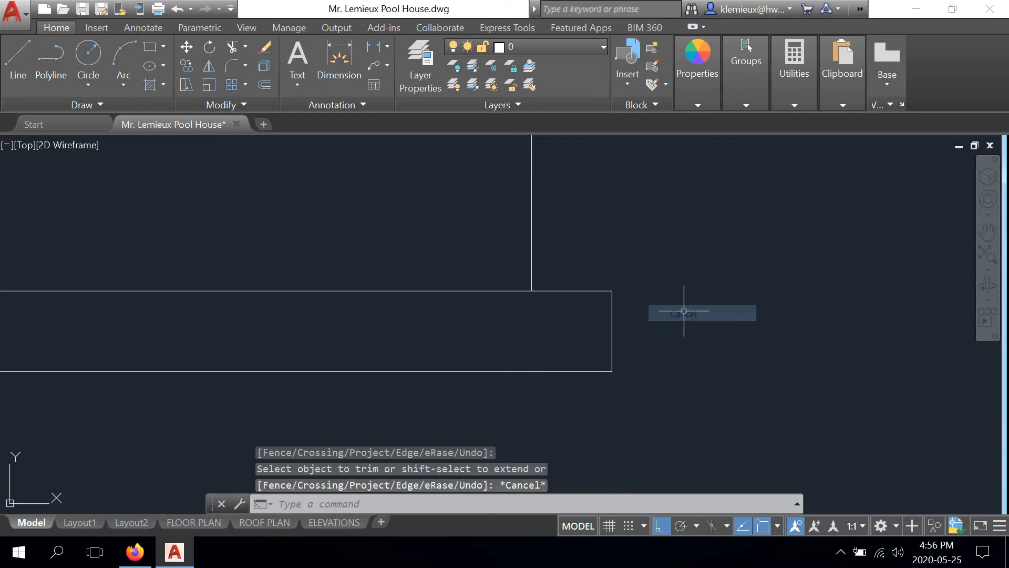
{"action": "scroll", "coordinate": [654, 311], "scroll_direction": "down", "scroll_amount": 3}
{"action": "scroll", "coordinate": [653, 307], "scroll_direction": "down", "scroll_amount": 2}
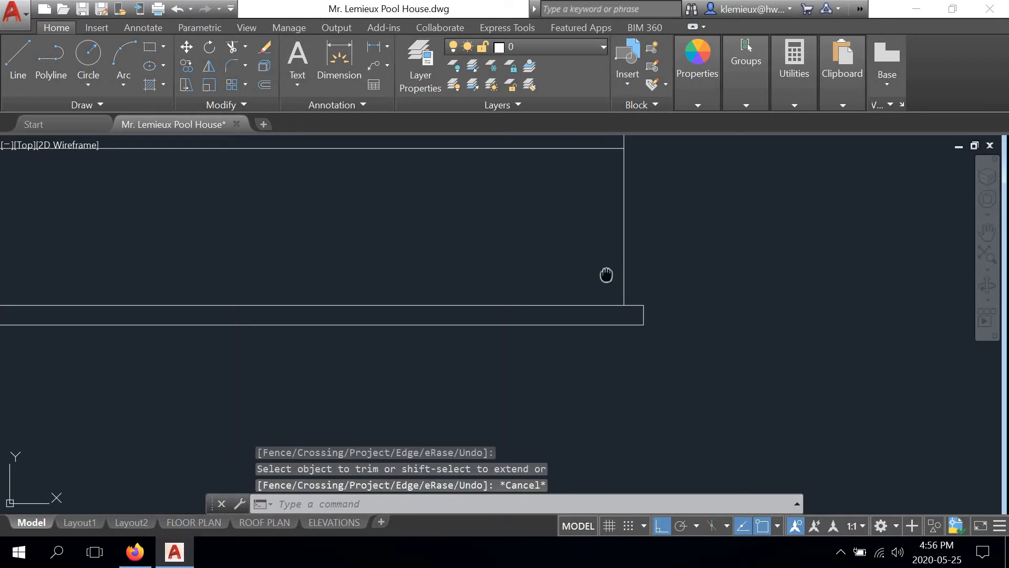
{"action": "middle_click_drag", "start_coordinate": [606, 274], "coordinate": [611, 317]}
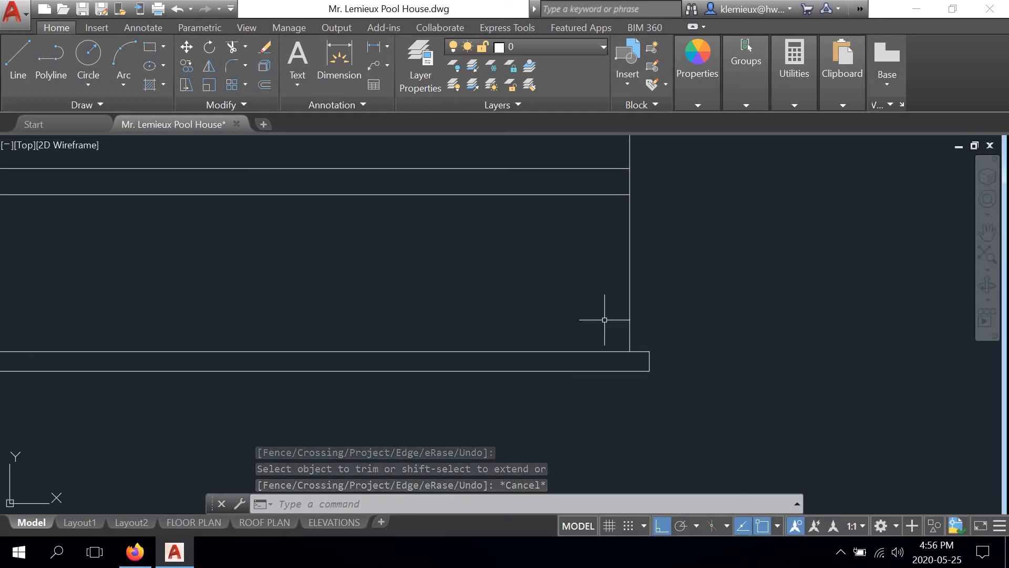
{"action": "left_click", "coordinate": [264, 84]}
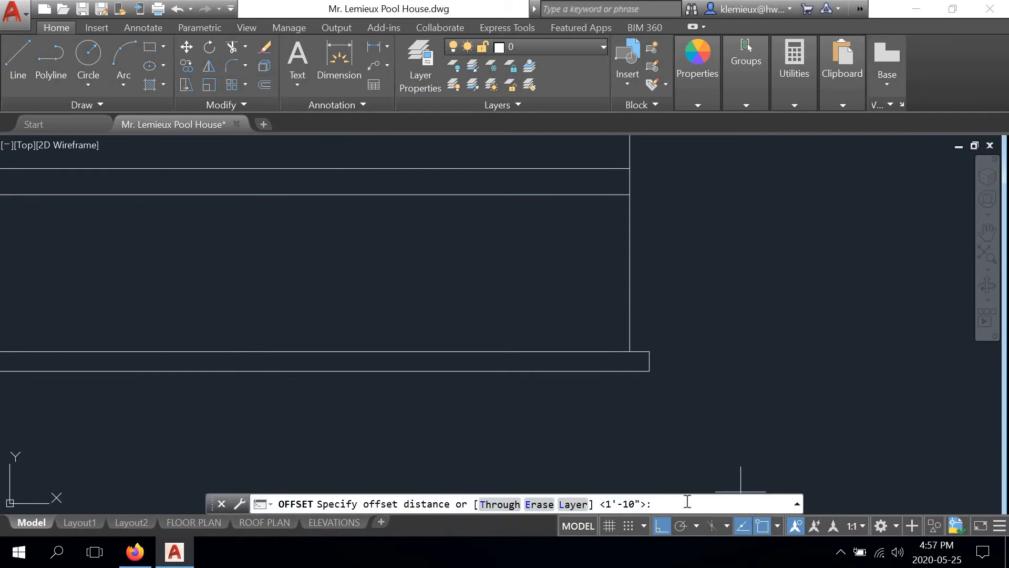
{"action": "type", "text": "10"}
{"action": "key", "text": "Return"}
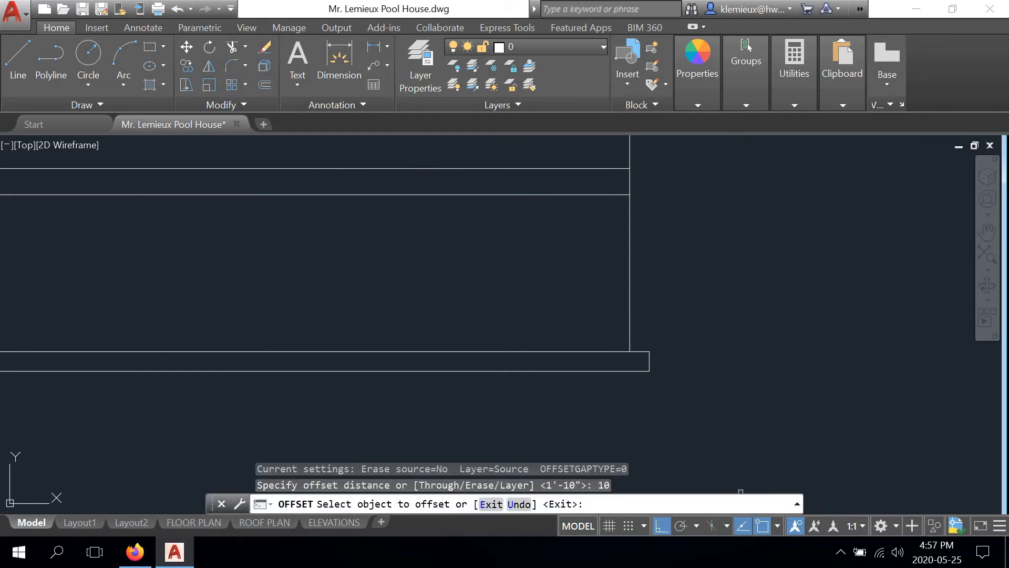
{"action": "left_click", "coordinate": [629, 281]}
{"action": "left_click", "coordinate": [583, 282]}
Step: Offset the left foundation wall line 10" inward and end the Offset command
{"action": "scroll", "coordinate": [584, 282], "scroll_direction": "down", "scroll_amount": 4}
{"action": "middle_click_drag", "start_coordinate": [429, 285], "coordinate": [552, 283]}
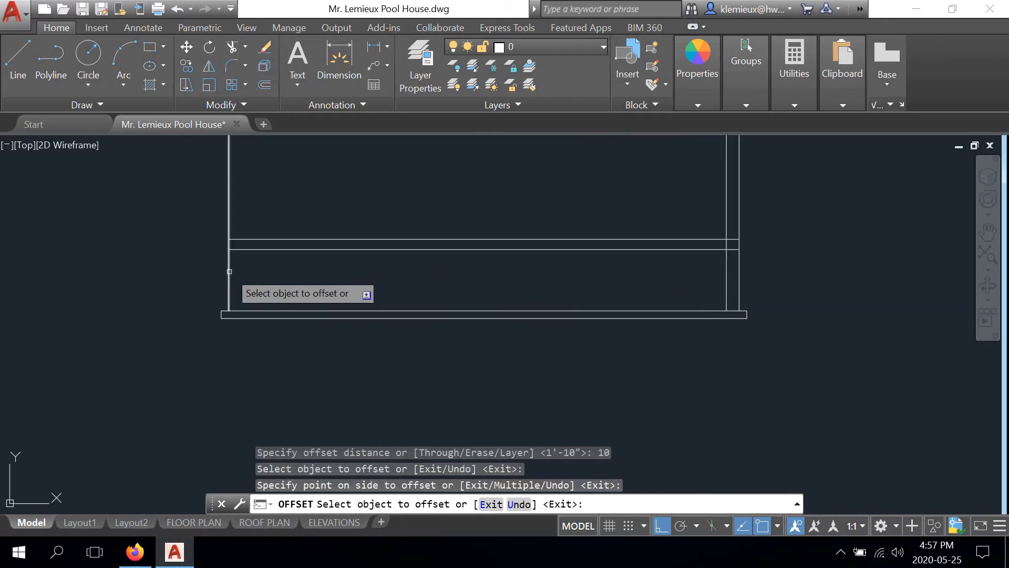
{"action": "left_click", "coordinate": [229, 288]}
{"action": "left_click", "coordinate": [263, 288]}
{"action": "right_click", "coordinate": [290, 289]}
{"action": "left_click", "coordinate": [306, 296]}
Step: Trim the left inner foundation wall line above the floor, using the floor's lower line as the cutting edge
{"action": "scroll", "coordinate": [252, 229], "scroll_direction": "up", "scroll_amount": 4}
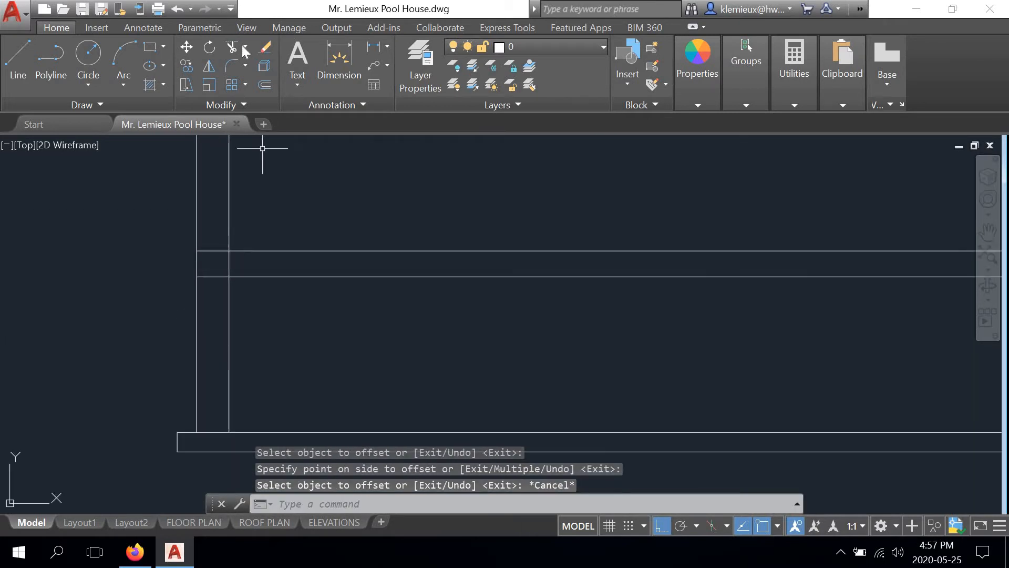
{"action": "left_click", "coordinate": [231, 47]}
{"action": "left_click", "coordinate": [246, 277]}
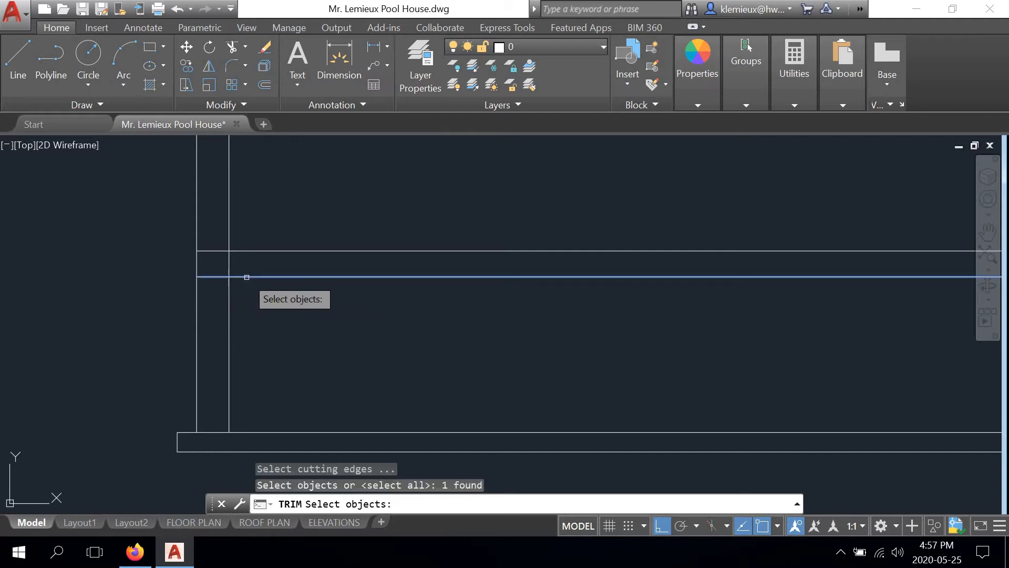
{"action": "right_click", "coordinate": [228, 259]}
{"action": "left_click", "coordinate": [229, 260]}
{"action": "scroll", "coordinate": [230, 261], "scroll_direction": "down", "scroll_amount": 2}
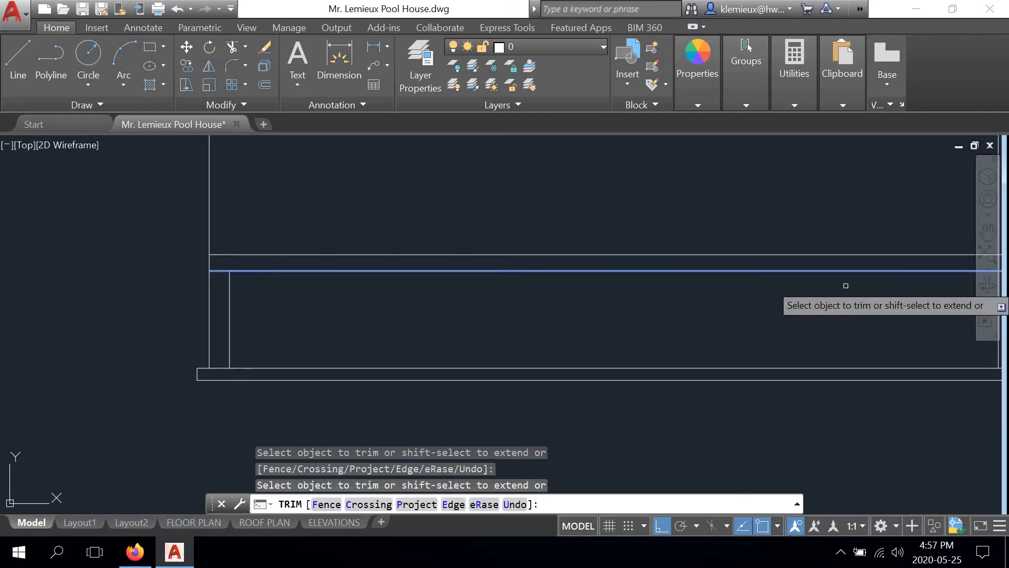
Step: Trim the right inner foundation wall line above the floor's lower line and end the Trim command
{"action": "middle_click_drag", "start_coordinate": [847, 279], "coordinate": [626, 300]}
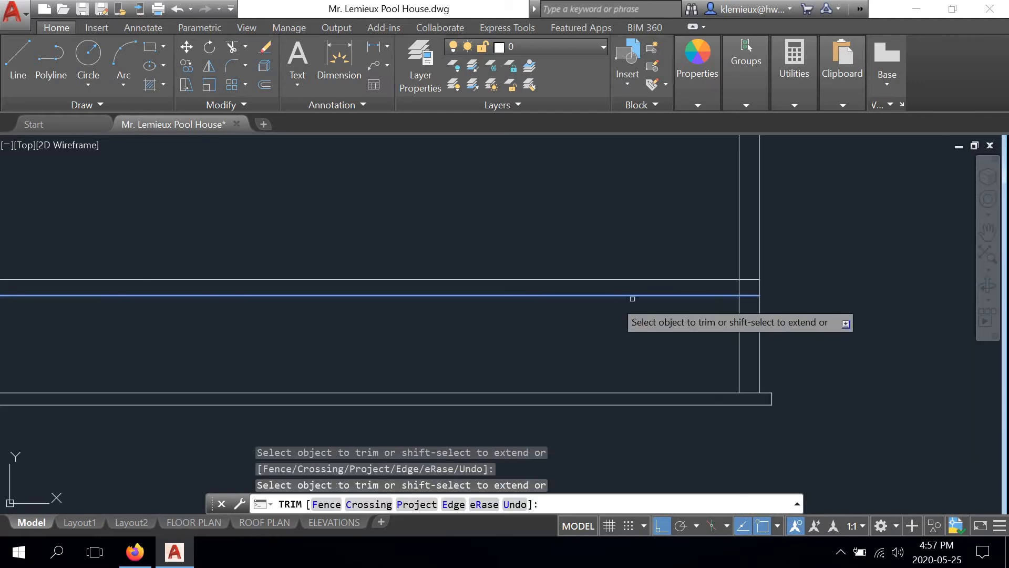
{"action": "left_click", "coordinate": [741, 261]}
{"action": "scroll", "coordinate": [737, 260], "scroll_direction": "down", "scroll_amount": 3}
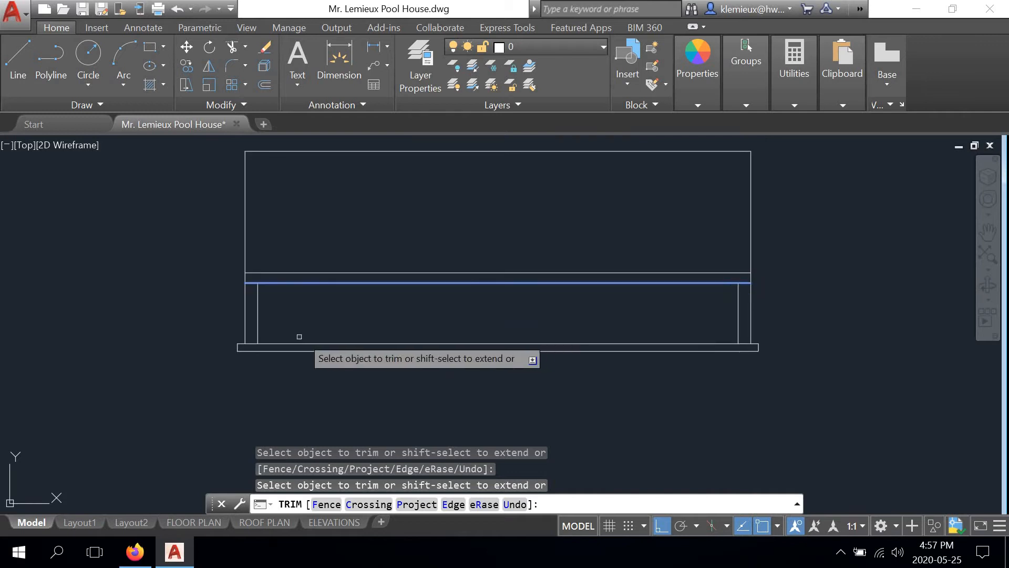
{"action": "scroll", "coordinate": [245, 348], "scroll_direction": "up", "scroll_amount": 3}
{"action": "right_click", "coordinate": [371, 302]}
{"action": "left_click", "coordinate": [381, 313]}
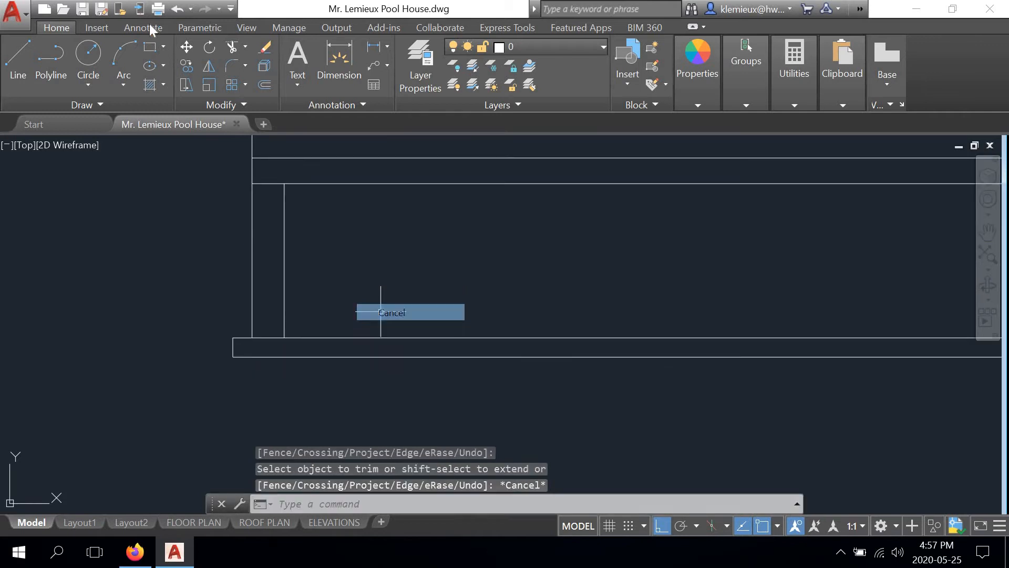
Step: Offset the footing's left end line 22" inward to mark the left footing's inner edge
{"action": "left_click", "coordinate": [264, 84]}
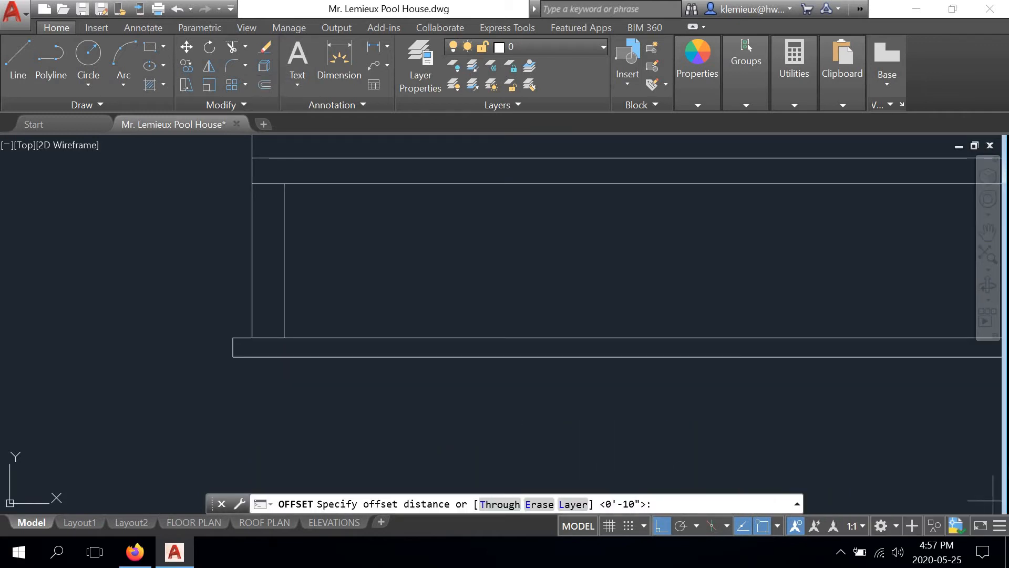
{"action": "type", "text": "22"}
{"action": "key", "text": "Return"}
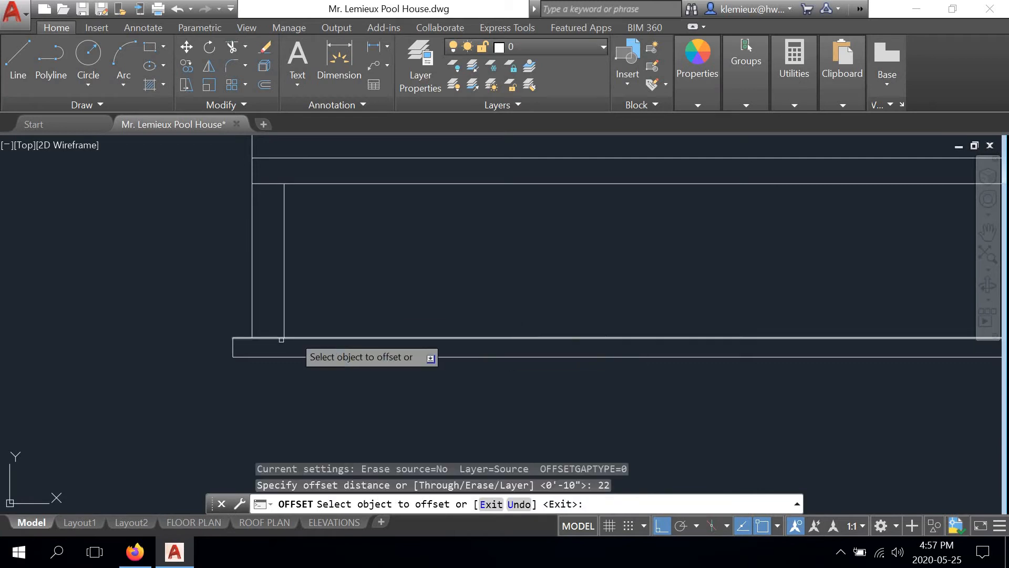
{"action": "left_click", "coordinate": [230, 346]}
{"action": "left_click", "coordinate": [373, 372]}
Step: Offset the footing's right end line 22" inward and end the Offset command
{"action": "mouse_move", "coordinate": [374, 372]}
{"action": "middle_mouse_down"}
{"action": "mouse_move", "coordinate": [284, 340]}
{"action": "mouse_move", "coordinate": [851, 336]}
{"action": "mouse_move", "coordinate": [604, 376]}
{"action": "middle_mouse_up"}
{"action": "scroll", "coordinate": [605, 376], "scroll_direction": "up", "scroll_amount": 2}
{"action": "left_click", "coordinate": [768, 296]}
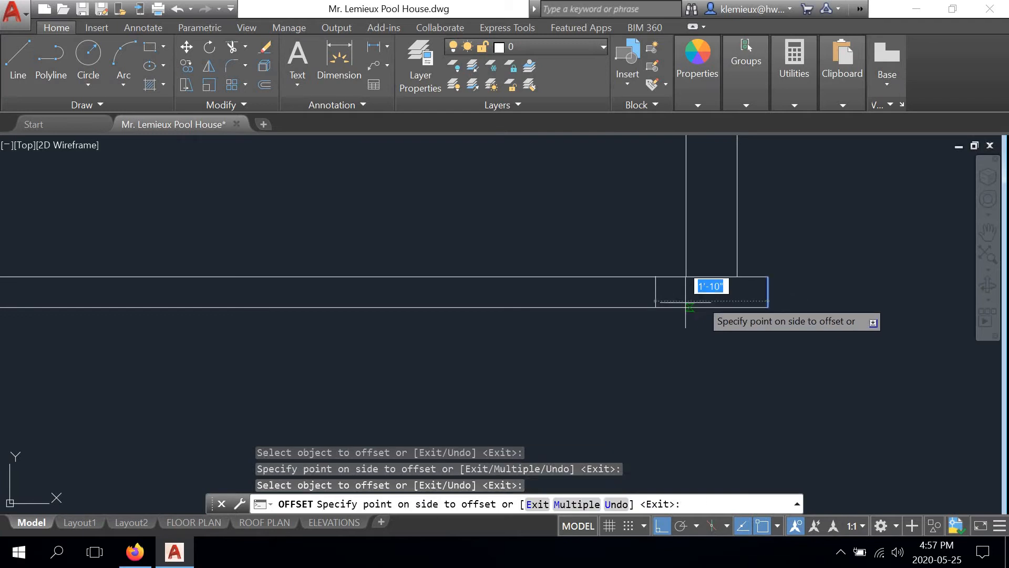
{"action": "left_click", "coordinate": [687, 304]}
{"action": "right_click", "coordinate": [682, 341]}
{"action": "left_click", "coordinate": [713, 365]}
{"action": "scroll", "coordinate": [715, 394], "scroll_direction": "down", "scroll_amount": 6}
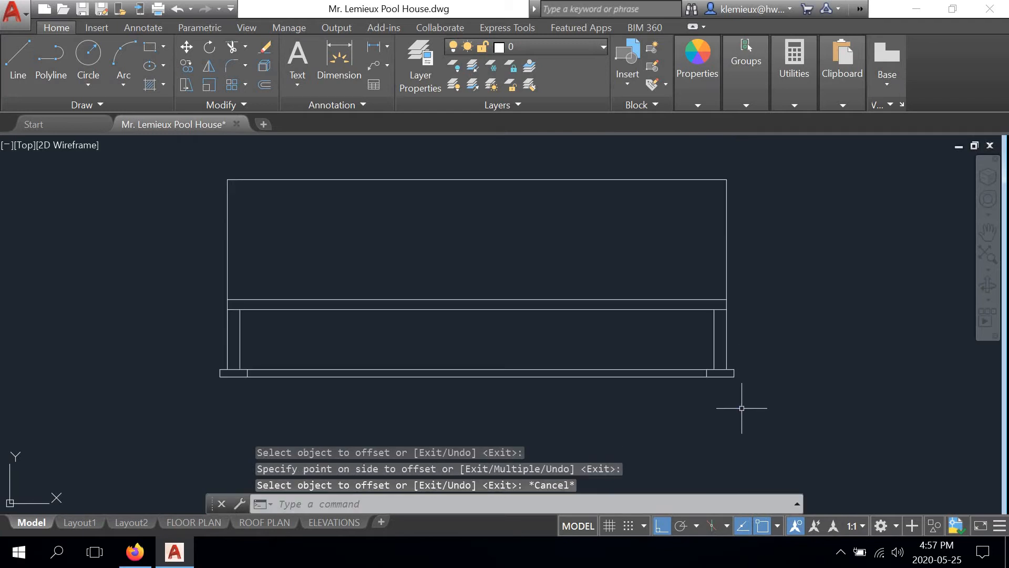
Step: Examine the row of elevations and the front wall jog and wing corners of the floor plan above the first elevation
{"action": "scroll", "coordinate": [599, 347], "scroll_direction": "down", "scroll_amount": 2}
{"action": "scroll", "coordinate": [545, 345], "scroll_direction": "down", "scroll_amount": 2}
{"action": "middle_click_drag", "start_coordinate": [536, 345], "coordinate": [703, 345]}
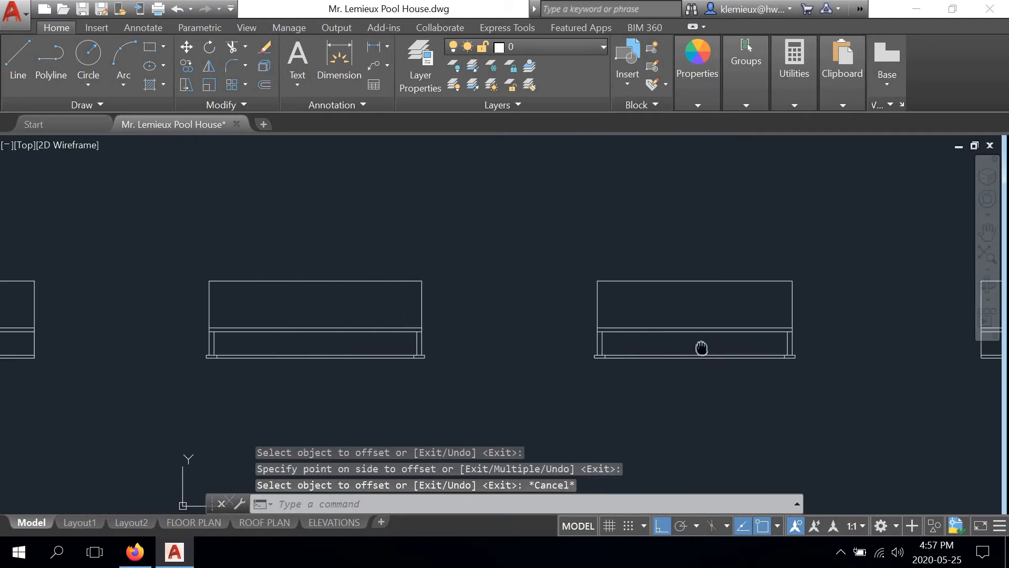
{"action": "scroll", "coordinate": [397, 335], "scroll_direction": "down", "scroll_amount": 3}
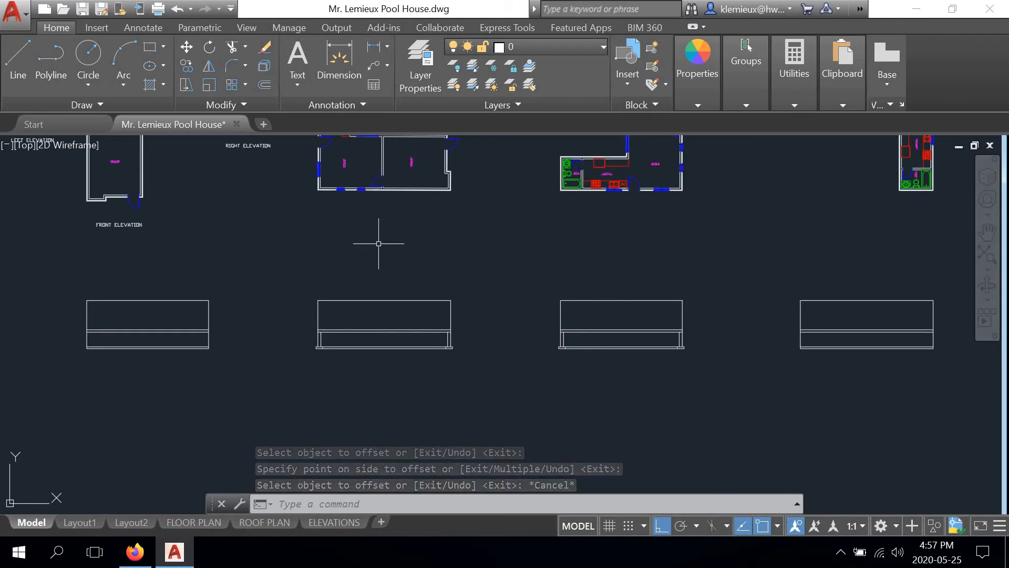
{"action": "mouse_move", "coordinate": [379, 238]}
{"action": "middle_mouse_down"}
{"action": "mouse_move", "coordinate": [380, 271]}
{"action": "mouse_move", "coordinate": [453, 270]}
{"action": "mouse_move", "coordinate": [346, 259]}
{"action": "middle_mouse_up"}
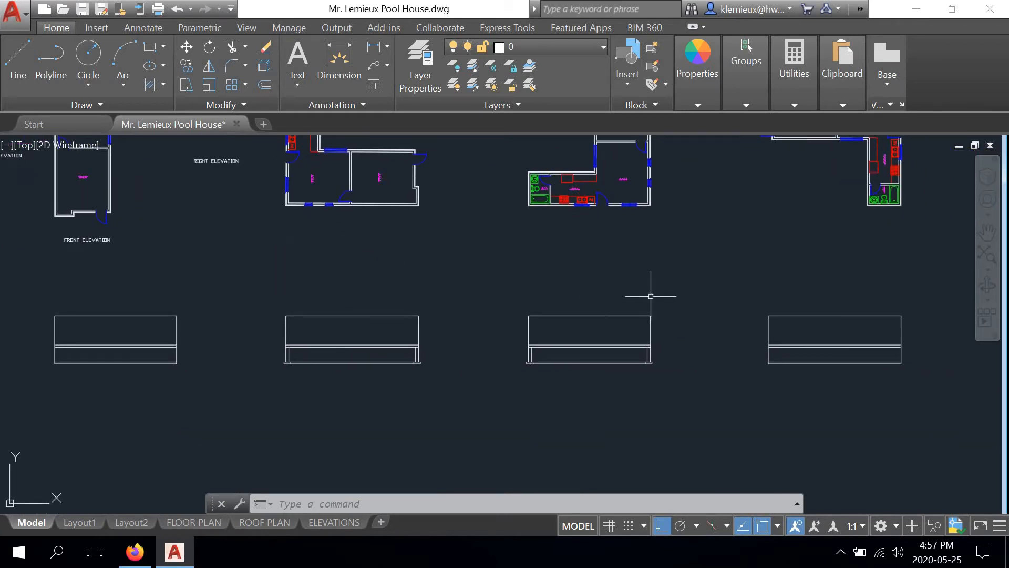
{"action": "scroll", "coordinate": [695, 299], "scroll_direction": "down", "scroll_amount": 2}
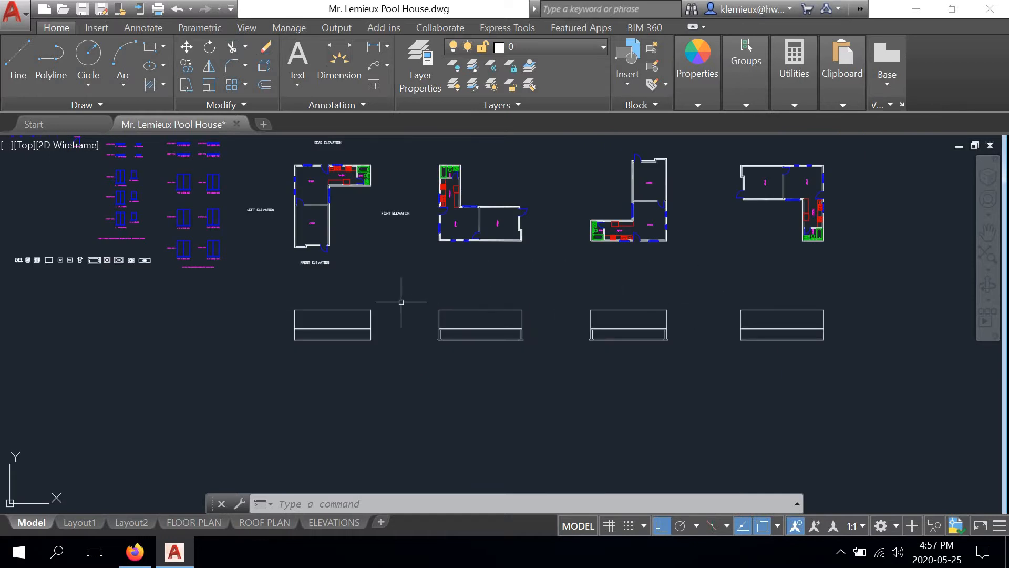
{"action": "middle_click_drag", "start_coordinate": [401, 302], "coordinate": [540, 312]}
{"action": "scroll", "coordinate": [540, 311], "scroll_direction": "up", "scroll_amount": 4}
{"action": "mouse_move", "coordinate": [446, 291]}
{"action": "middle_mouse_down"}
{"action": "mouse_move", "coordinate": [371, 338]}
{"action": "mouse_move", "coordinate": [366, 354]}
{"action": "middle_mouse_up"}
{"action": "middle_click_drag", "start_coordinate": [383, 389], "coordinate": [375, 386]}
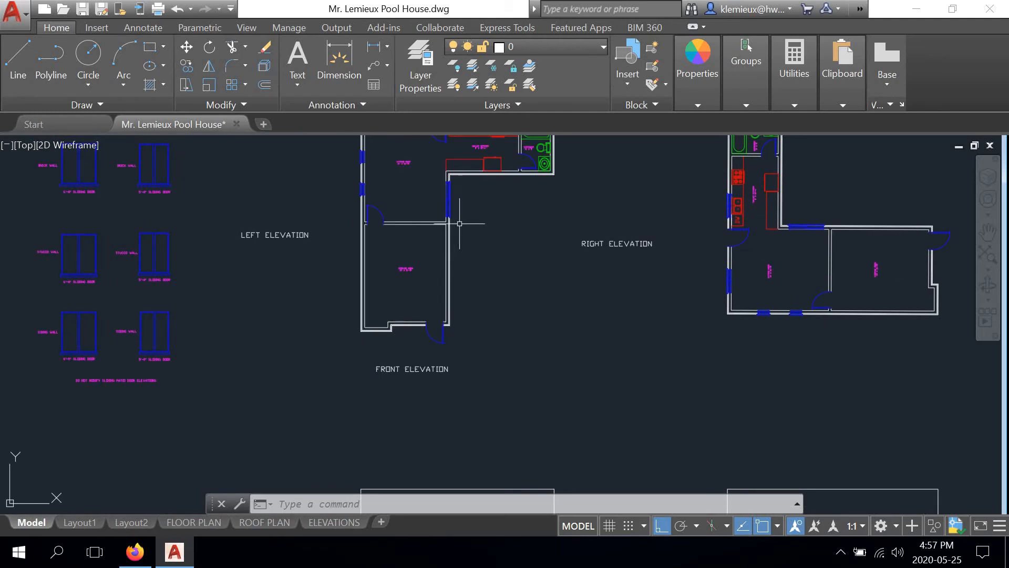
{"action": "scroll", "coordinate": [365, 327], "scroll_direction": "up", "scroll_amount": 4}
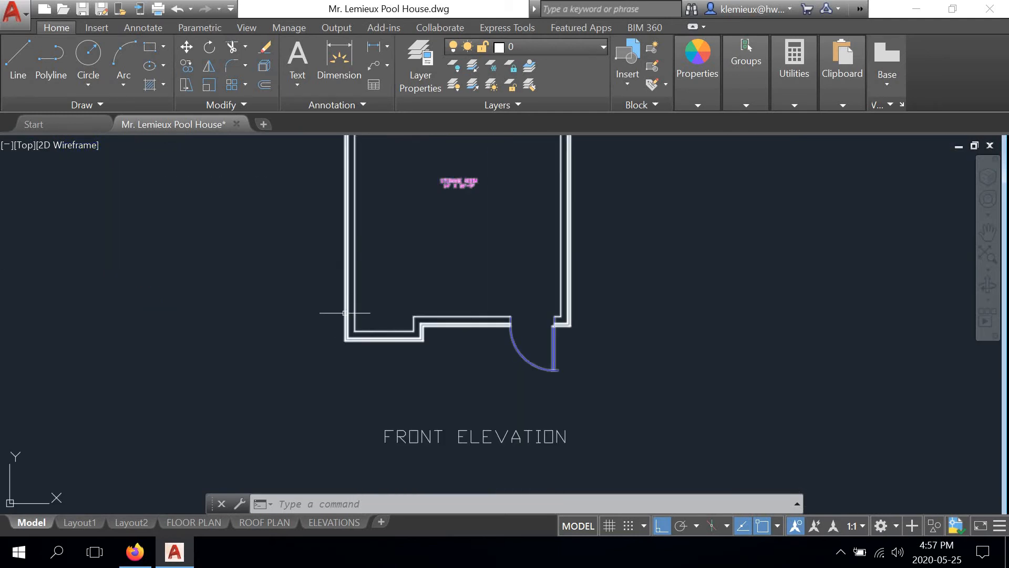
{"action": "scroll", "coordinate": [428, 318], "scroll_direction": "down", "scroll_amount": 2}
{"action": "mouse_move", "coordinate": [510, 290]}
{"action": "middle_mouse_down"}
{"action": "mouse_move", "coordinate": [431, 377]}
{"action": "mouse_move", "coordinate": [419, 441]}
{"action": "middle_mouse_up"}
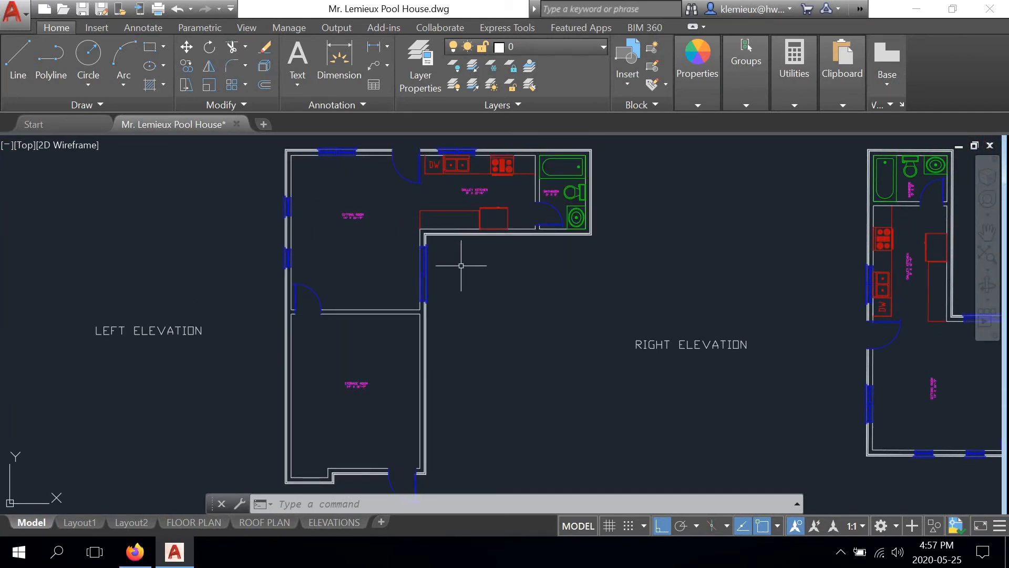
{"action": "scroll", "coordinate": [461, 265], "scroll_direction": "down", "scroll_amount": 5}
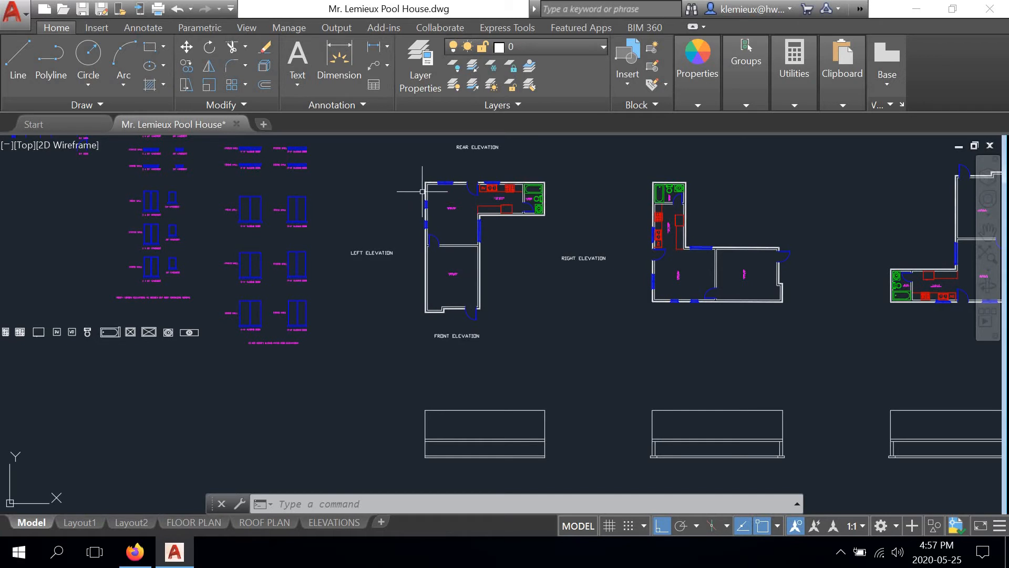
Step: Draw a vertical line from the outer corner of the floor plan's front wall jog down to the front elevation's top footing line
{"action": "scroll", "coordinate": [456, 404], "scroll_direction": "up", "scroll_amount": 2}
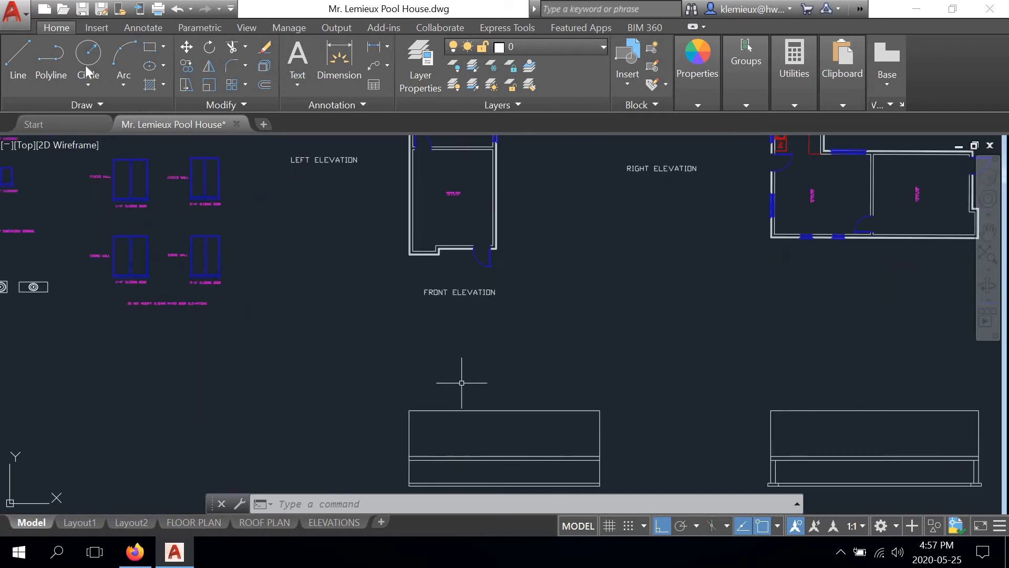
{"action": "scroll", "coordinate": [399, 216], "scroll_direction": "up", "scroll_amount": 5}
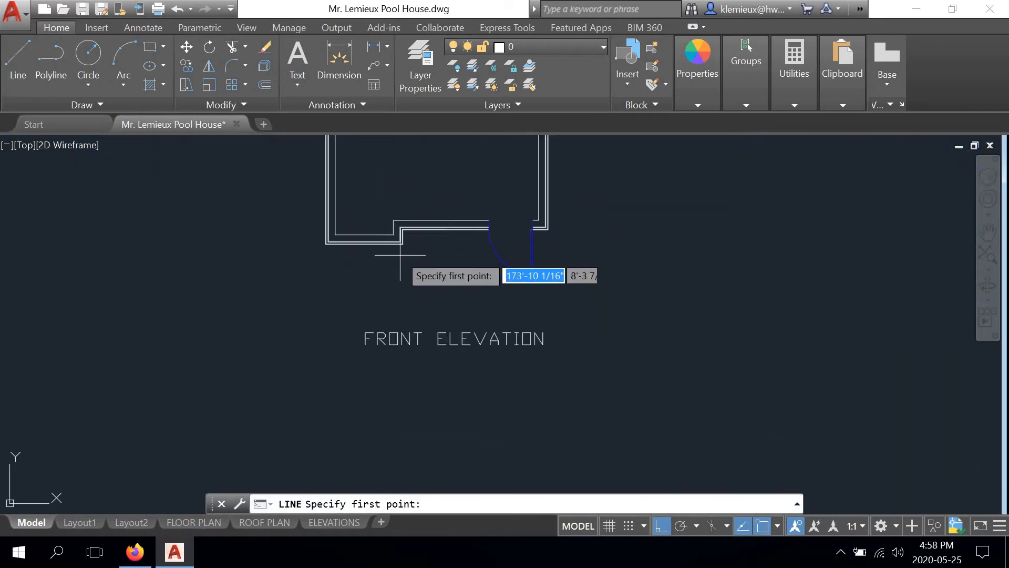
{"action": "scroll", "coordinate": [389, 205], "scroll_direction": "down", "scroll_amount": 2}
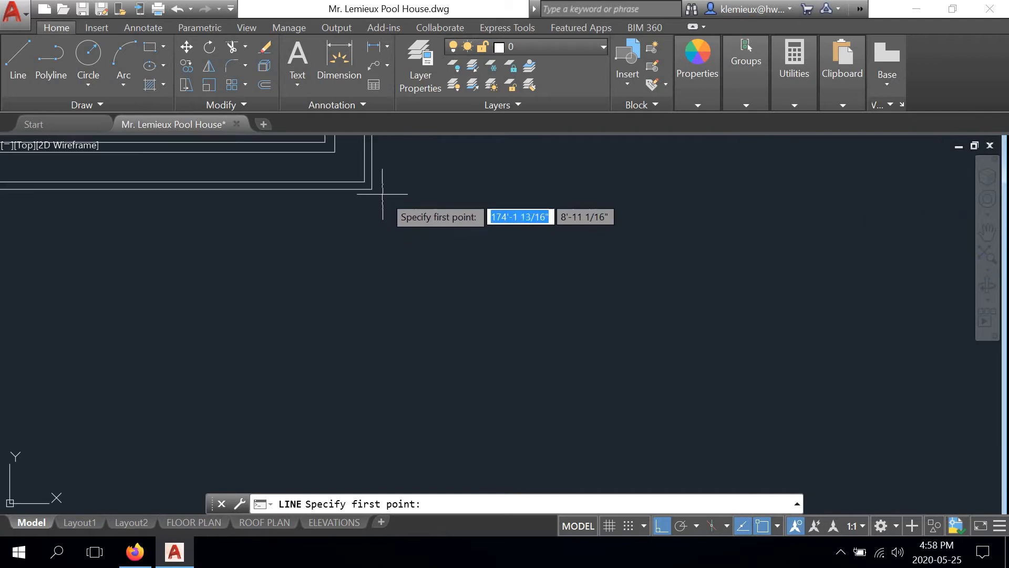
{"action": "left_click", "coordinate": [371, 188]}
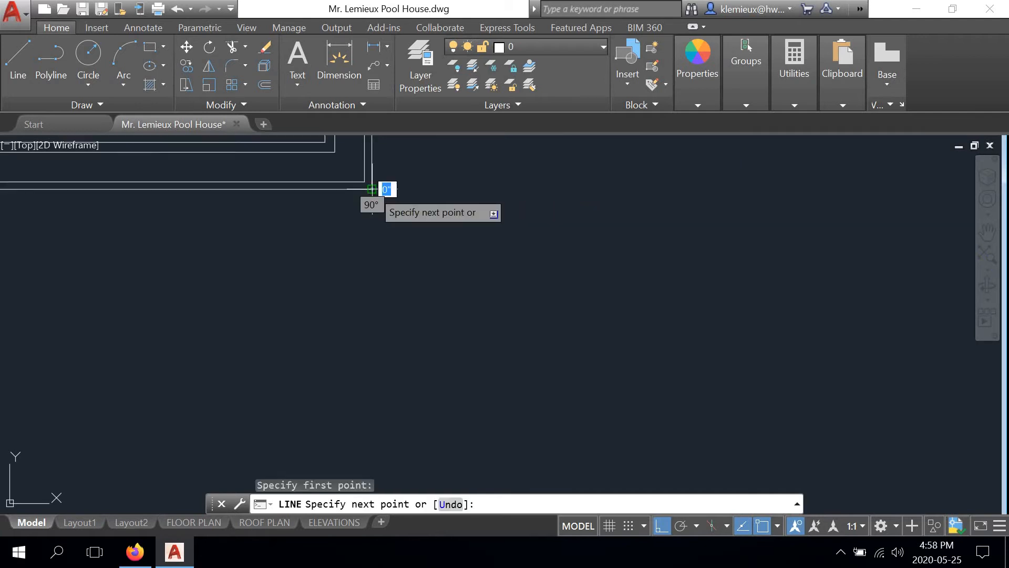
{"action": "scroll", "coordinate": [371, 189], "scroll_direction": "down", "scroll_amount": 6}
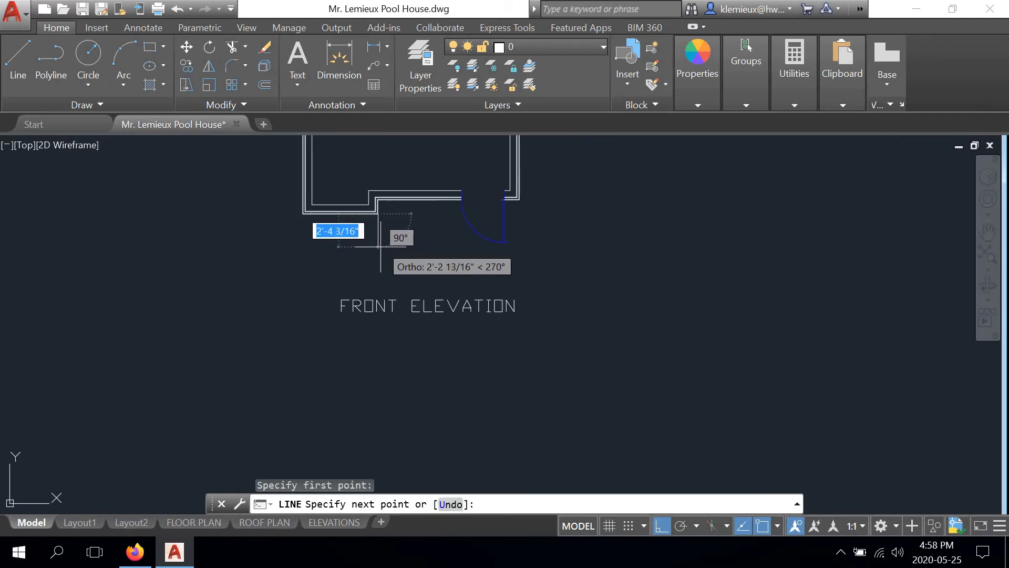
{"action": "middle_click_drag", "start_coordinate": [368, 352], "coordinate": [388, 140]}
{"action": "scroll", "coordinate": [388, 140], "scroll_direction": "down", "scroll_amount": 2}
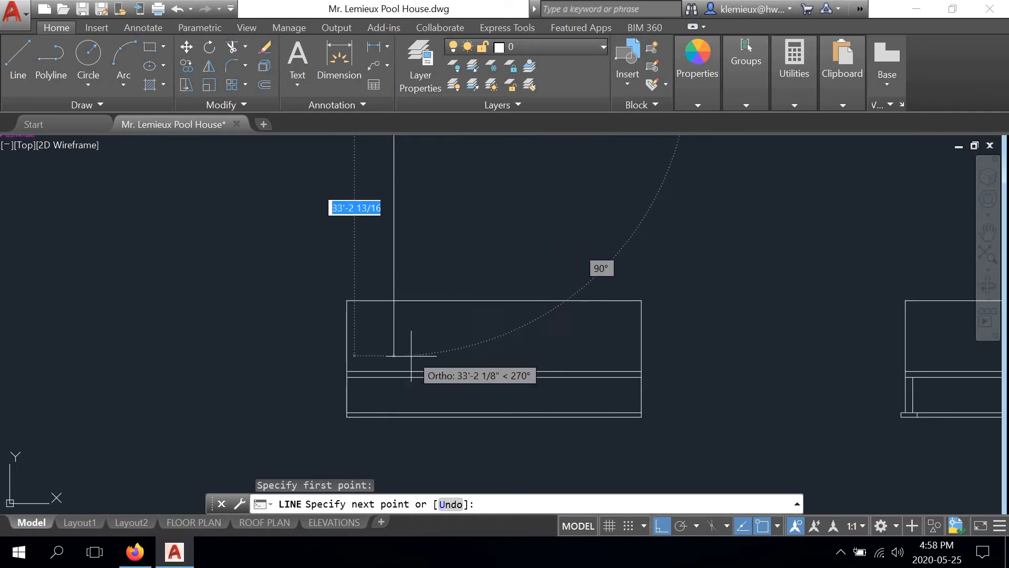
{"action": "scroll", "coordinate": [394, 418], "scroll_direction": "up", "scroll_amount": 2}
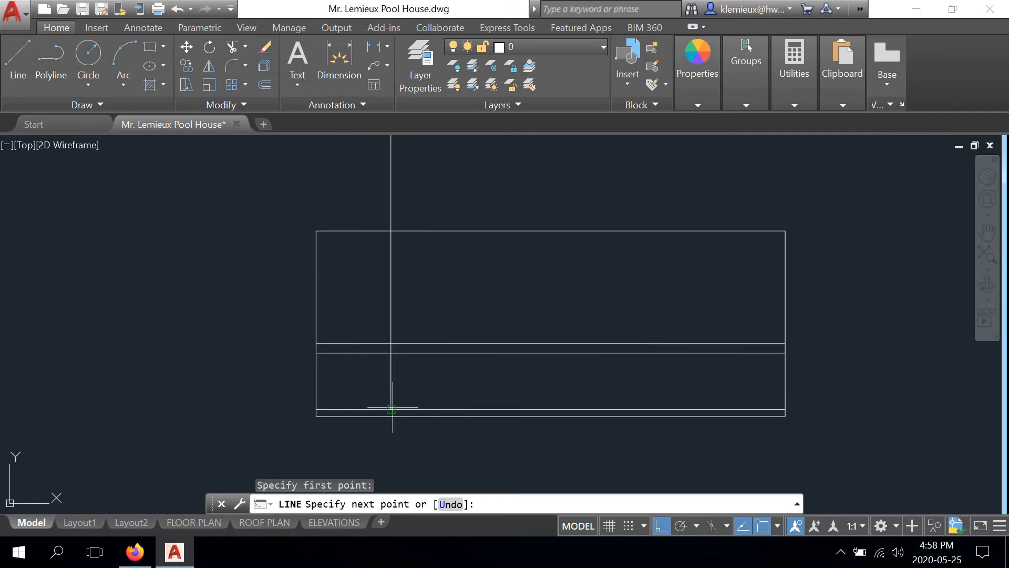
{"action": "left_click", "coordinate": [390, 409]}
{"action": "right_click", "coordinate": [489, 321]}
{"action": "left_click", "coordinate": [492, 321]}
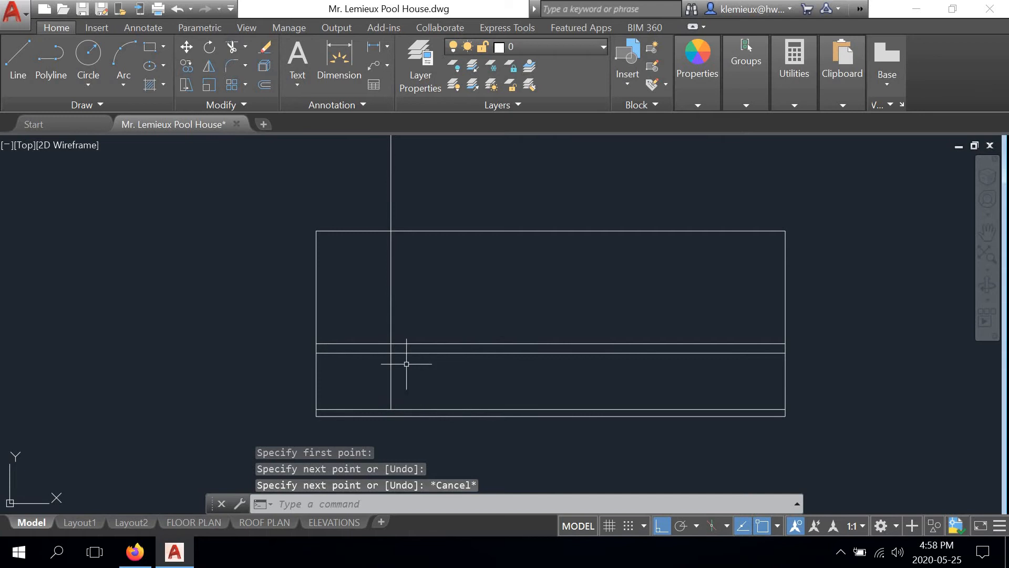
Step: Draw a vertical line from the first floor plan's outer corner beside the front door down to the front elevation's top footing line
{"action": "scroll", "coordinate": [406, 363], "scroll_direction": "down", "scroll_amount": 4}
{"action": "middle_click_drag", "start_coordinate": [457, 247], "coordinate": [353, 363]}
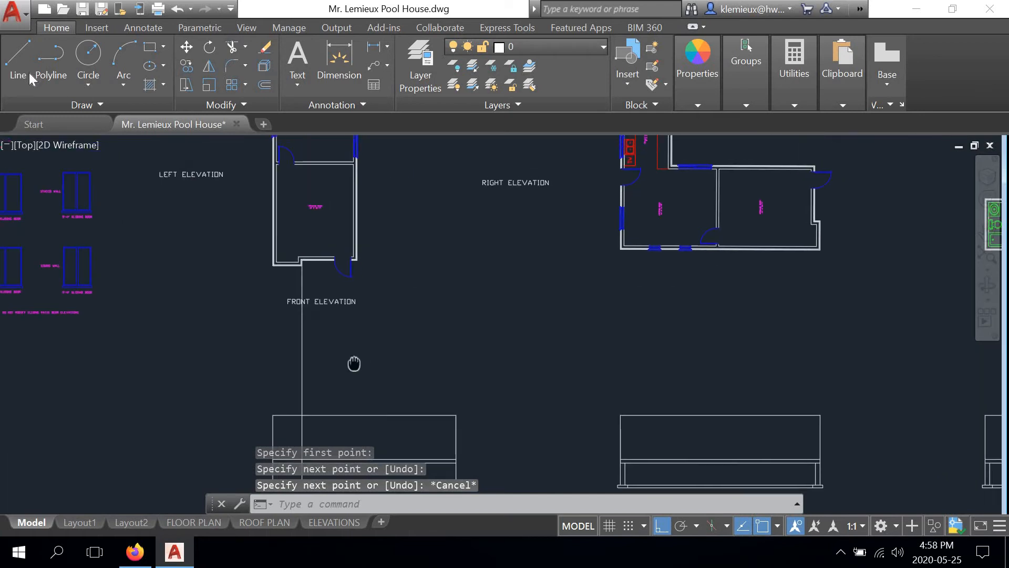
{"action": "right_click", "coordinate": [151, 178]}
{"action": "left_click", "coordinate": [158, 185]}
{"action": "scroll", "coordinate": [368, 260], "scroll_direction": "up", "scroll_amount": 5}
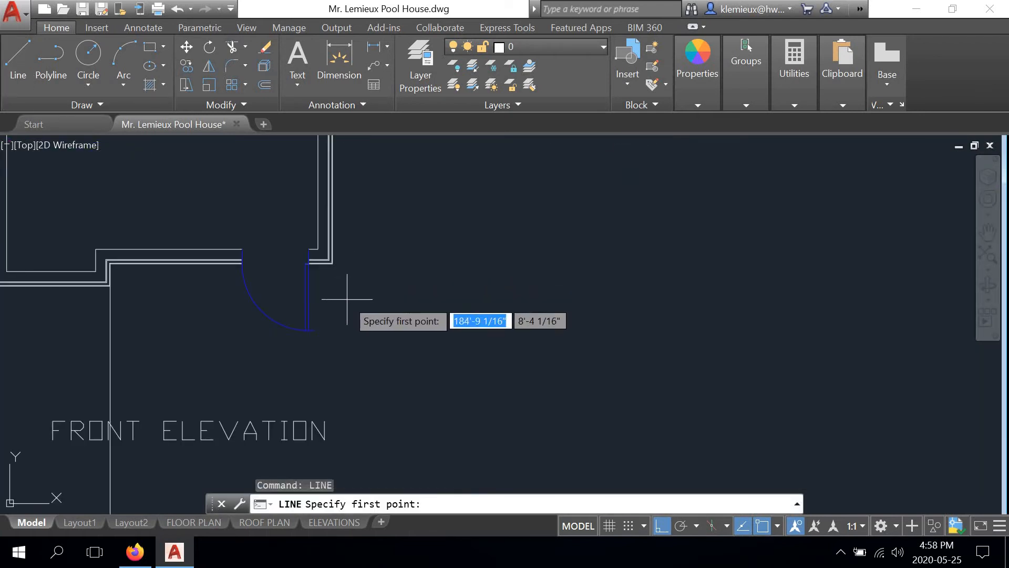
{"action": "scroll", "coordinate": [347, 299], "scroll_direction": "up", "scroll_amount": 3}
{"action": "middle_click_drag", "start_coordinate": [301, 196], "coordinate": [367, 250]}
{"action": "scroll", "coordinate": [367, 250], "scroll_direction": "up", "scroll_amount": 2}
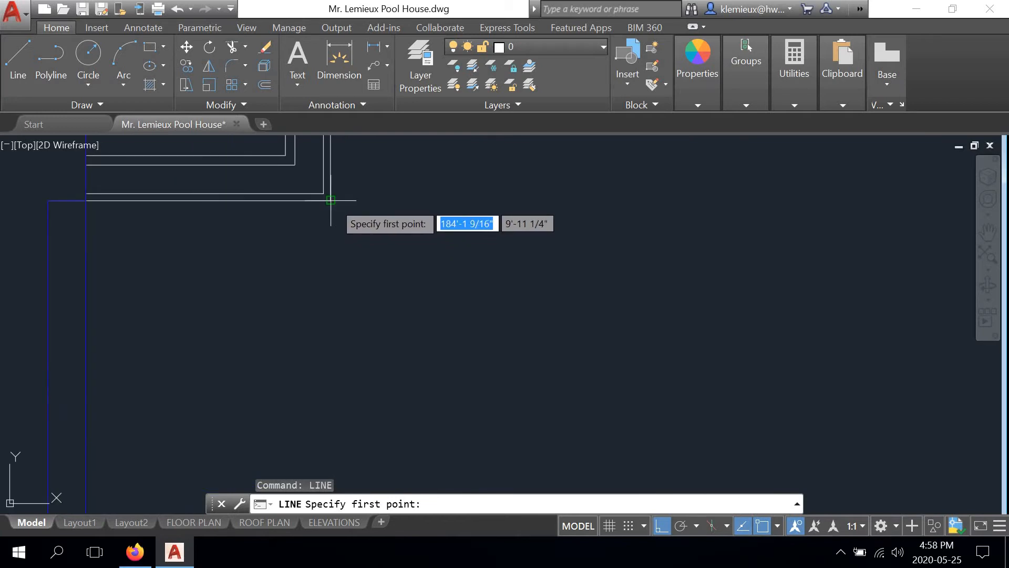
{"action": "left_click", "coordinate": [330, 200]}
{"action": "scroll", "coordinate": [349, 281], "scroll_direction": "down", "scroll_amount": 4}
{"action": "middle_click_drag", "start_coordinate": [368, 320], "coordinate": [349, 264]}
{"action": "scroll", "coordinate": [347, 326], "scroll_direction": "up", "scroll_amount": 5}
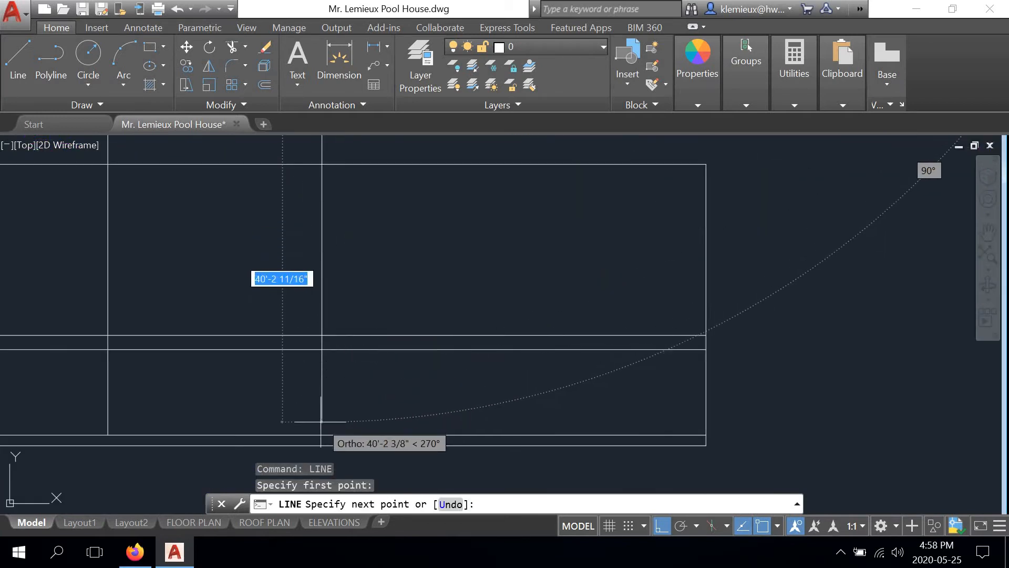
{"action": "right_click", "coordinate": [382, 282]}
{"action": "left_click", "coordinate": [418, 306]}
Step: Draw a vertical line from the fourth floor plan's outer corner below the side door down to its elevation's top footing line
{"action": "scroll", "coordinate": [394, 302], "scroll_direction": "down", "scroll_amount": 2}
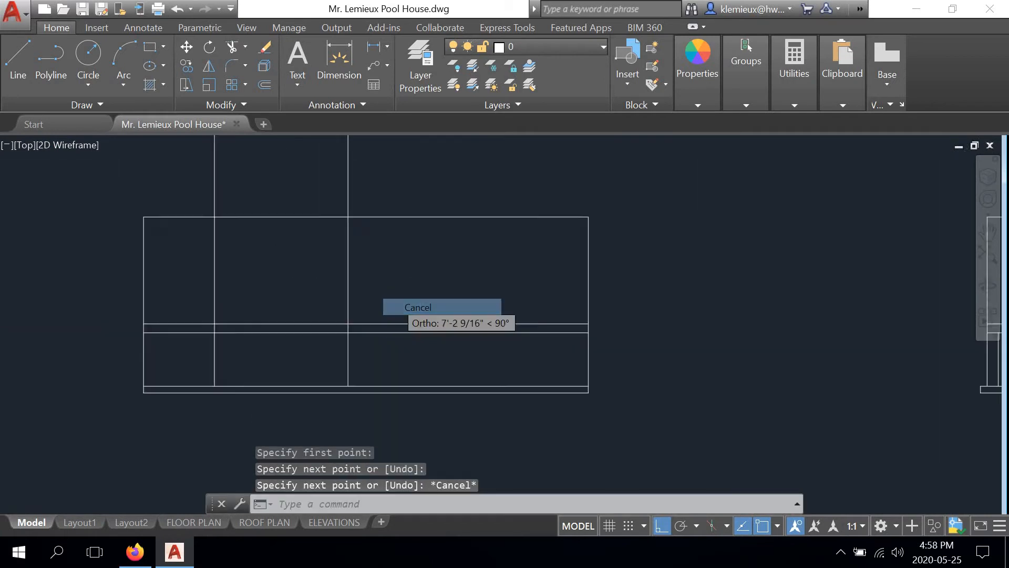
{"action": "scroll", "coordinate": [398, 308], "scroll_direction": "down", "scroll_amount": 5}
{"action": "mouse_move", "coordinate": [672, 234]}
{"action": "middle_mouse_down"}
{"action": "mouse_move", "coordinate": [482, 254]}
{"action": "mouse_move", "coordinate": [308, 295]}
{"action": "middle_mouse_up"}
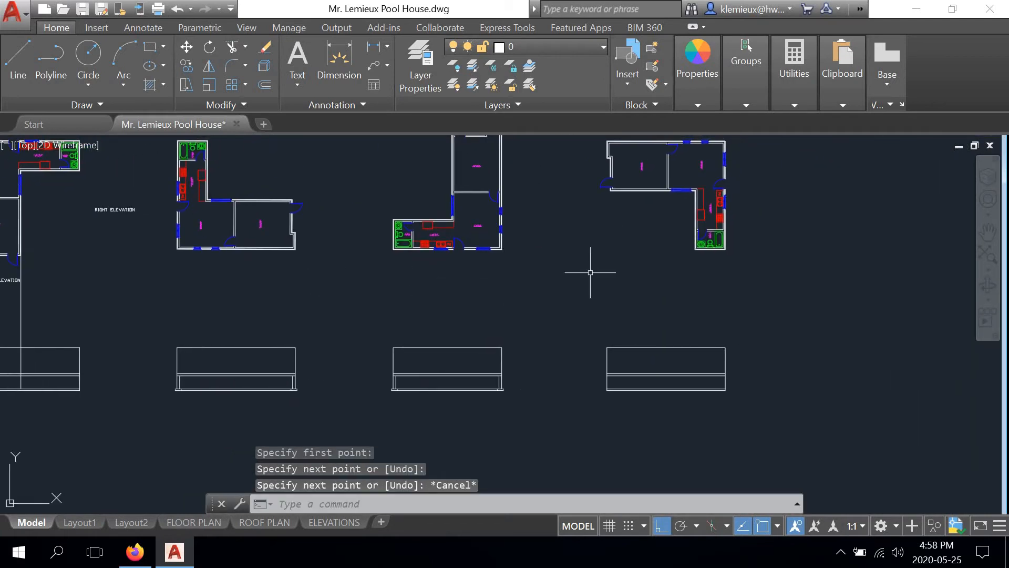
{"action": "middle_click_drag", "start_coordinate": [591, 273], "coordinate": [399, 311]}
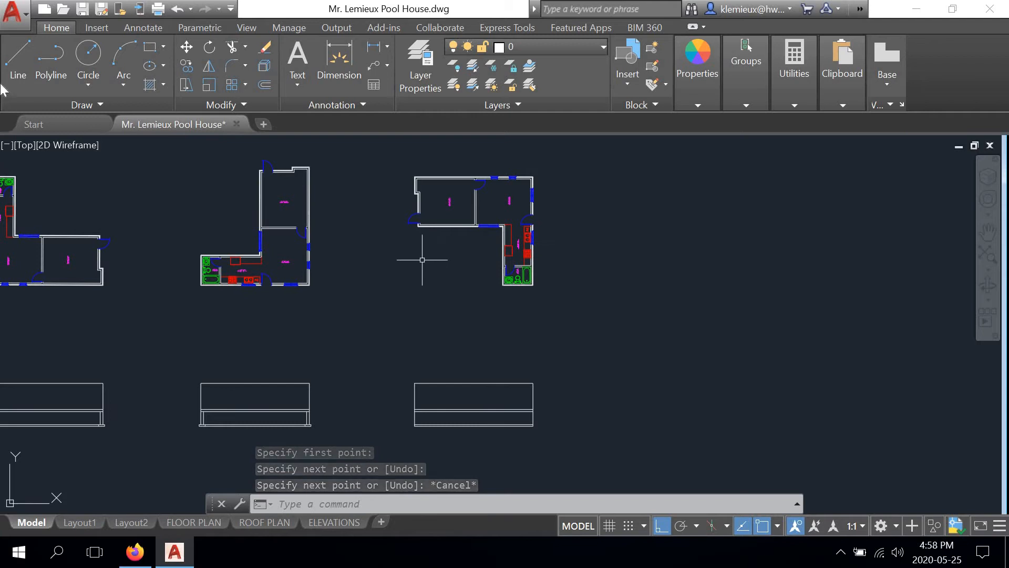
{"action": "left_click", "coordinate": [16, 62]}
{"action": "right_click", "coordinate": [373, 188]}
{"action": "left_click", "coordinate": [416, 196]}
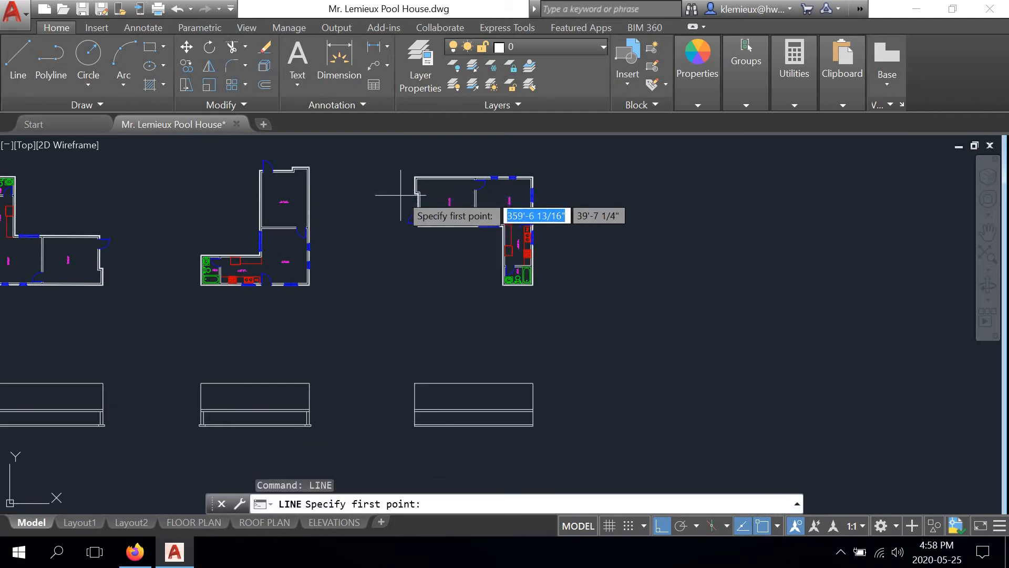
{"action": "scroll", "coordinate": [428, 258], "scroll_direction": "up", "scroll_amount": 6}
{"action": "scroll", "coordinate": [428, 221], "scroll_direction": "up", "scroll_amount": 3}
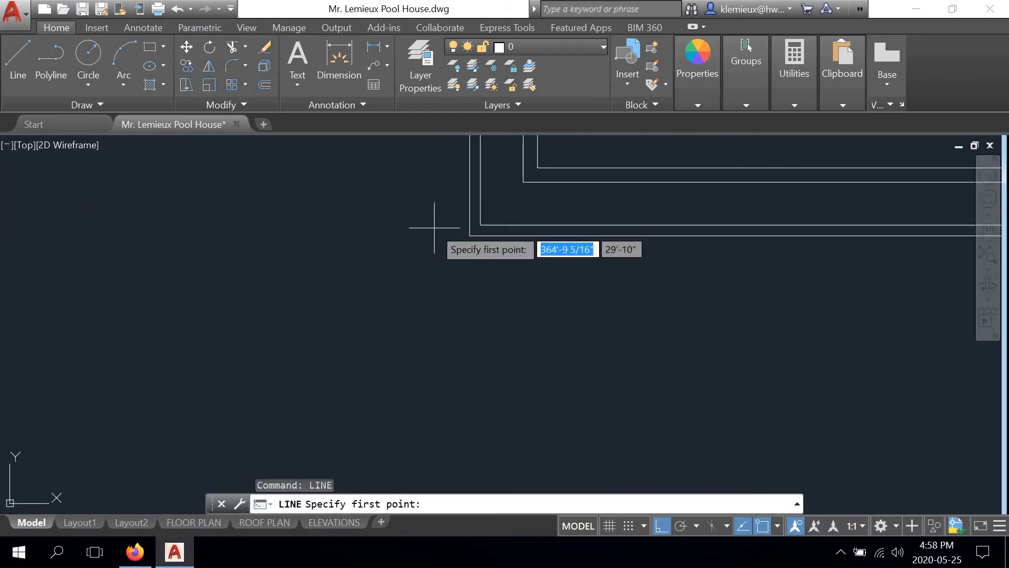
{"action": "left_click", "coordinate": [470, 234]}
{"action": "scroll", "coordinate": [468, 231], "scroll_direction": "down", "scroll_amount": 3}
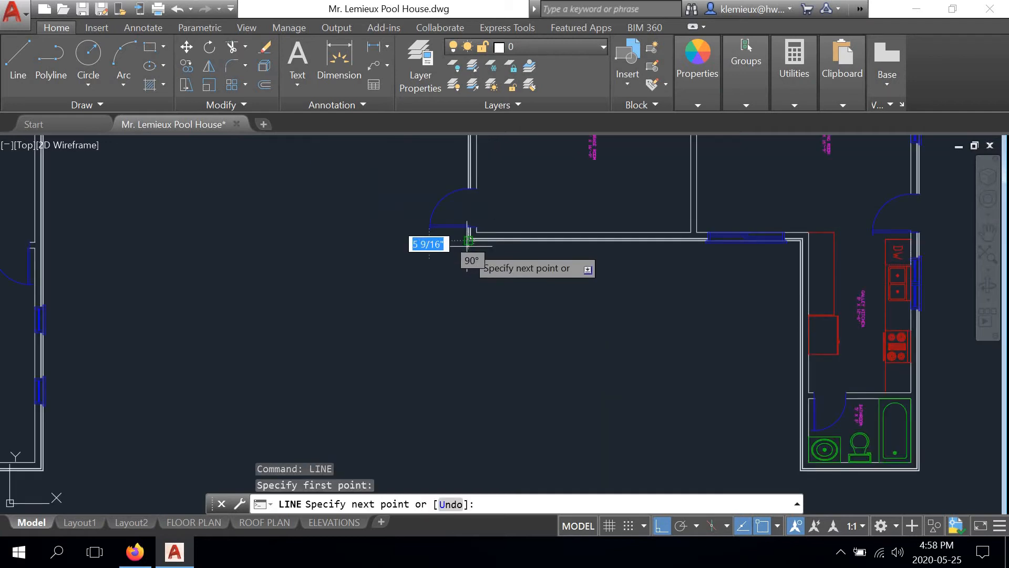
{"action": "scroll", "coordinate": [514, 284], "scroll_direction": "down", "scroll_amount": 5}
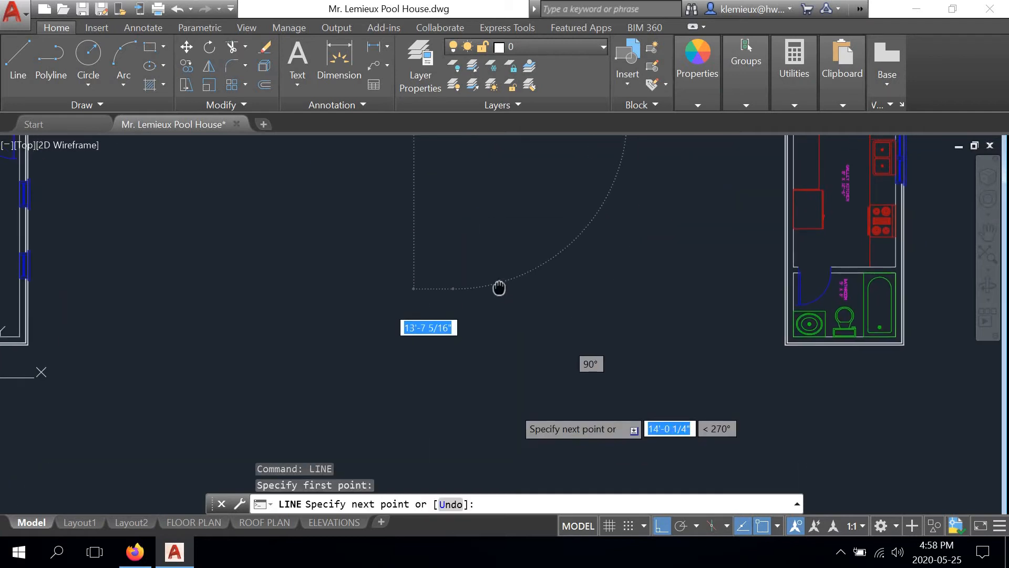
{"action": "scroll", "coordinate": [463, 387], "scroll_direction": "up", "scroll_amount": 5}
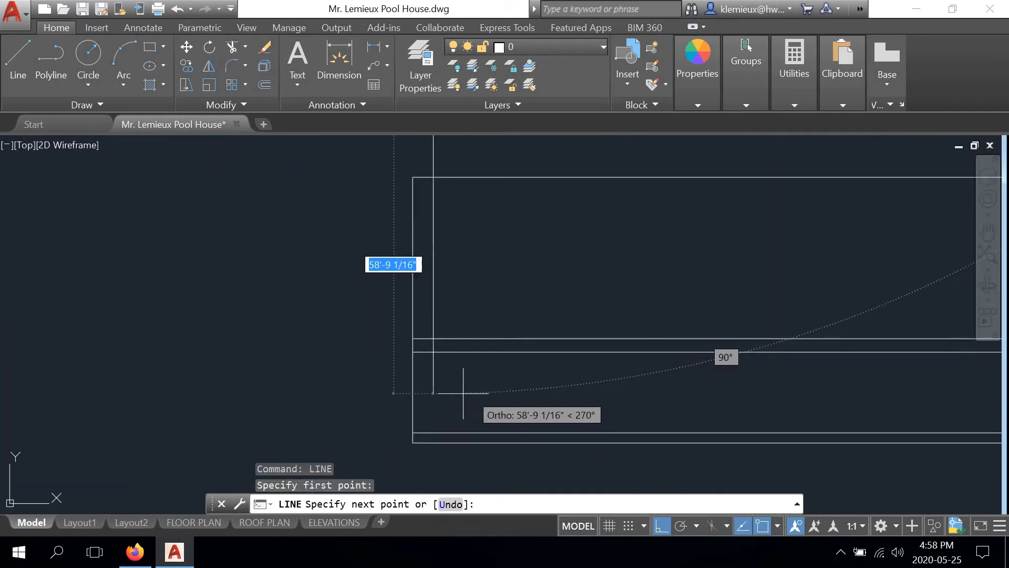
{"action": "right_click", "coordinate": [547, 256]}
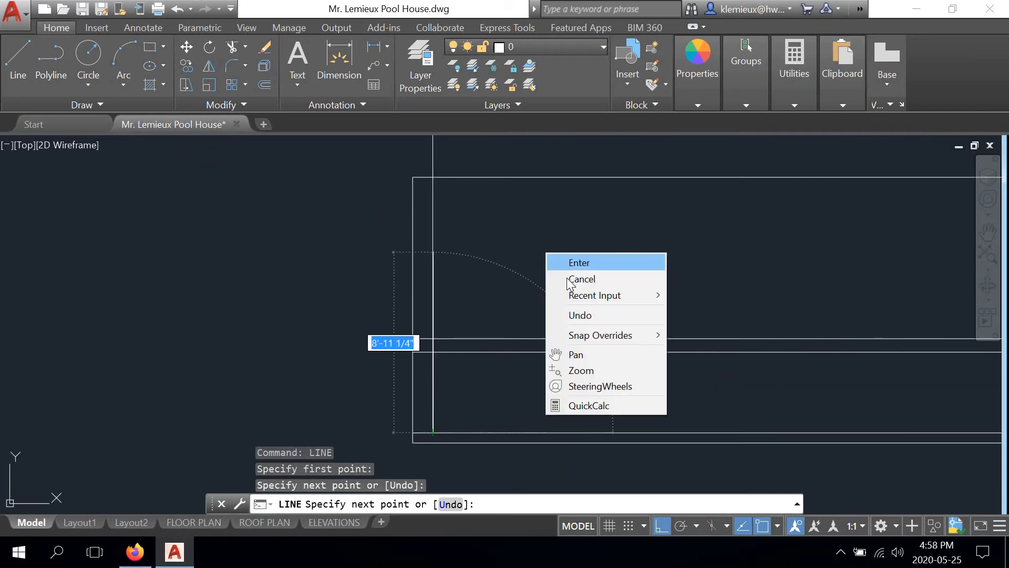
{"action": "left_click", "coordinate": [571, 278]}
Step: Draw a vertical line from the bathroom wing's outer corner on the fourth floor plan down to its elevation's top footing line
{"action": "scroll", "coordinate": [467, 362], "scroll_direction": "down", "scroll_amount": 5}
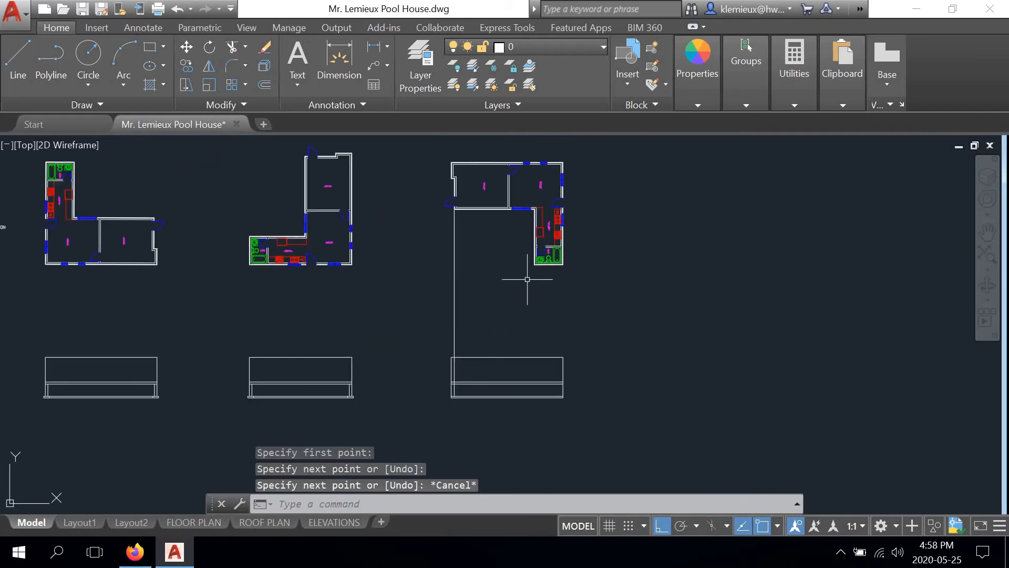
{"action": "right_click", "coordinate": [483, 252]}
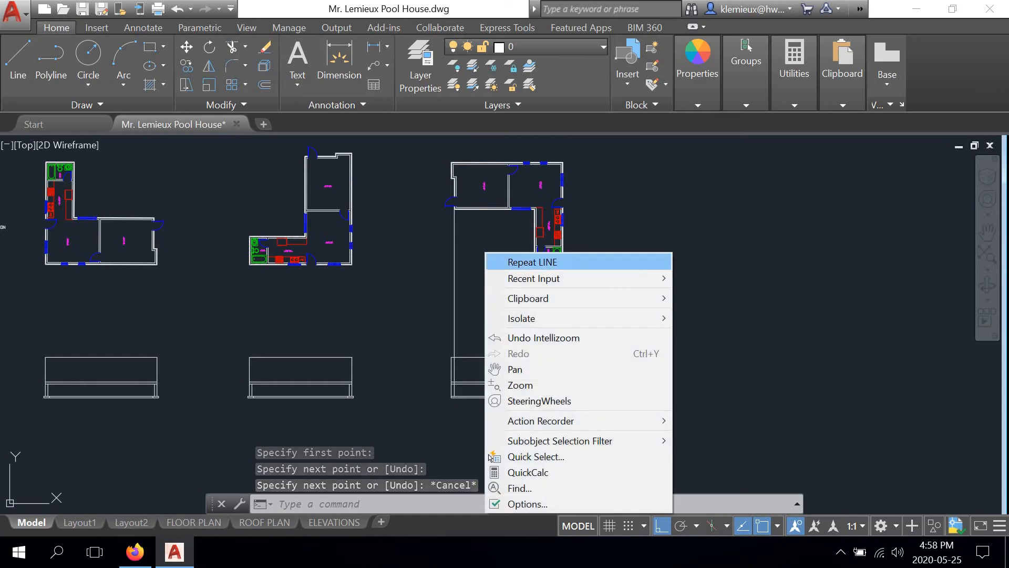
{"action": "left_click", "coordinate": [534, 262]}
{"action": "scroll", "coordinate": [541, 271], "scroll_direction": "up", "scroll_amount": 8}
{"action": "scroll", "coordinate": [444, 270], "scroll_direction": "up", "scroll_amount": 5}
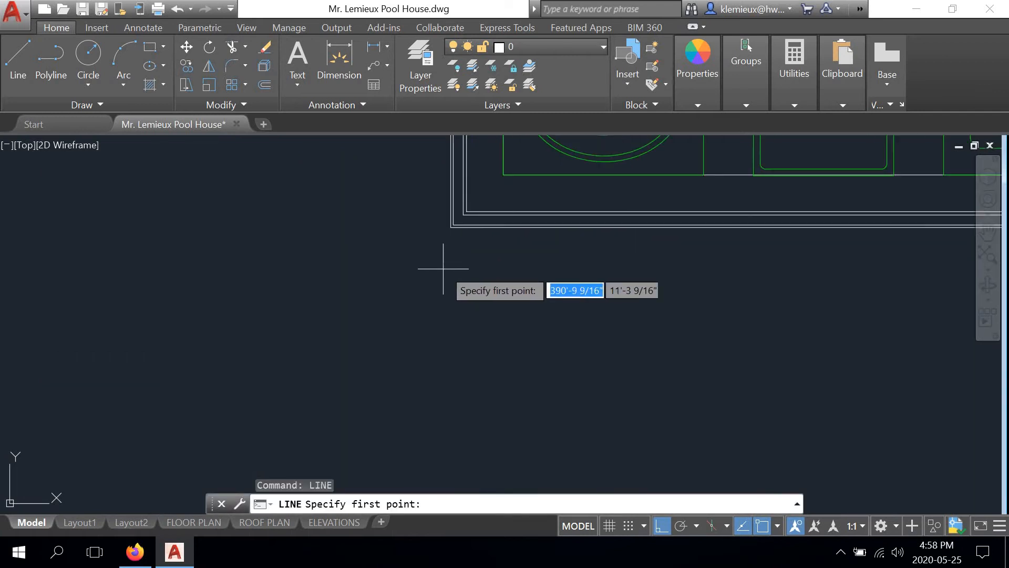
{"action": "left_click", "coordinate": [449, 206]}
{"action": "scroll", "coordinate": [448, 254], "scroll_direction": "down", "scroll_amount": 6}
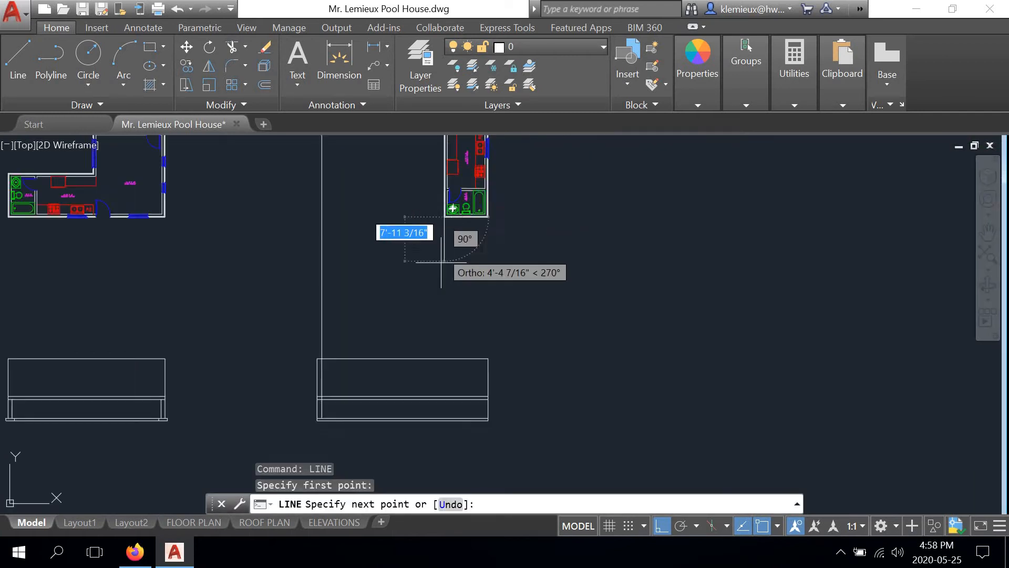
{"action": "scroll", "coordinate": [437, 339], "scroll_direction": "up", "scroll_amount": 5}
{"action": "scroll", "coordinate": [434, 337], "scroll_direction": "up", "scroll_amount": 3}
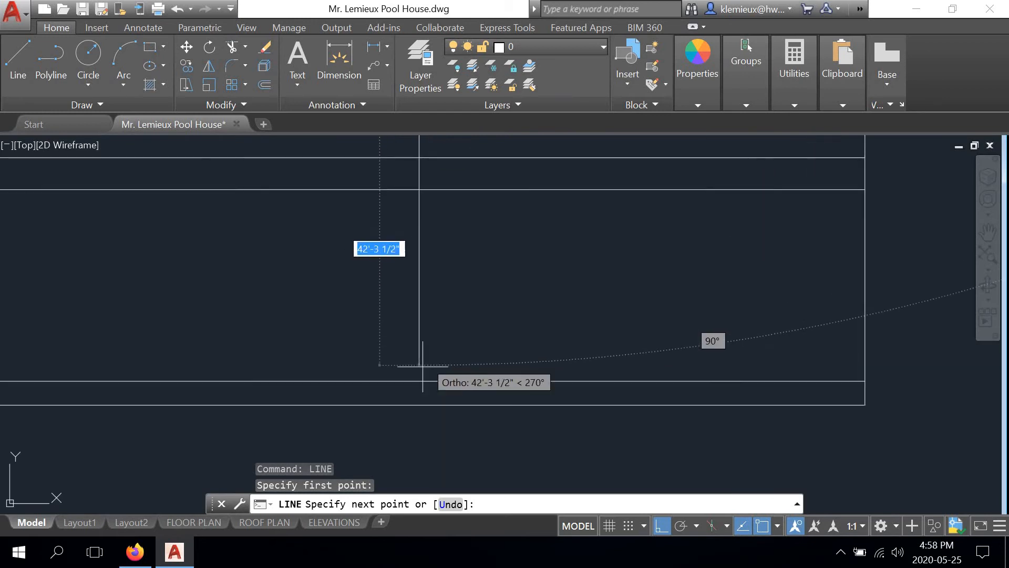
{"action": "right_click", "coordinate": [514, 301]}
{"action": "left_click", "coordinate": [541, 329]}
Step: Trim the projection lines above the first and fourth elevations, using each elevation's top line as the cutting edge
{"action": "scroll", "coordinate": [473, 342], "scroll_direction": "down", "scroll_amount": 5}
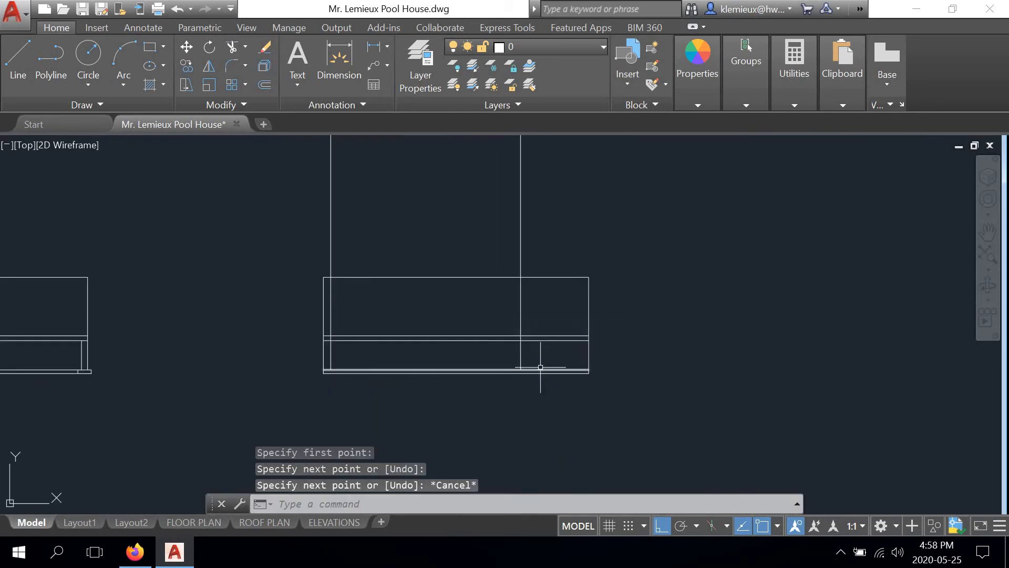
{"action": "middle_click_drag", "start_coordinate": [389, 349], "coordinate": [642, 367]}
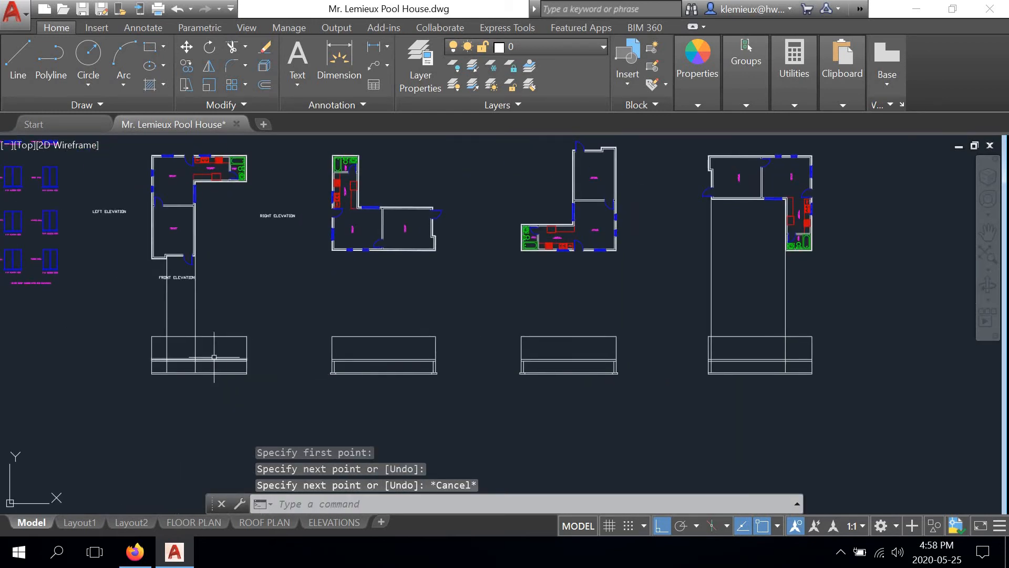
{"action": "middle_click_drag", "start_coordinate": [214, 357], "coordinate": [293, 334]}
{"action": "scroll", "coordinate": [301, 329], "scroll_direction": "up", "scroll_amount": 3}
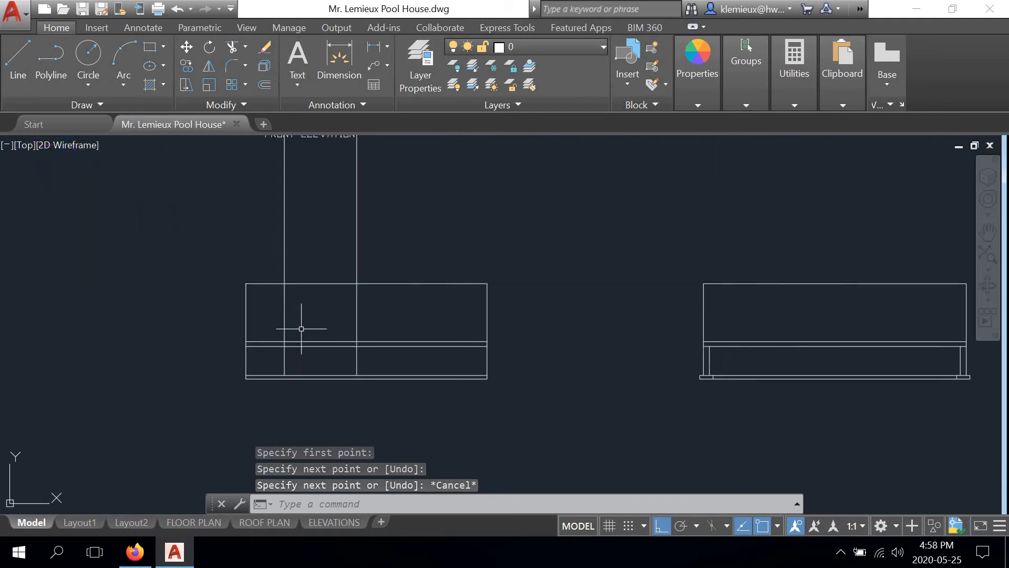
{"action": "left_click", "coordinate": [232, 47]}
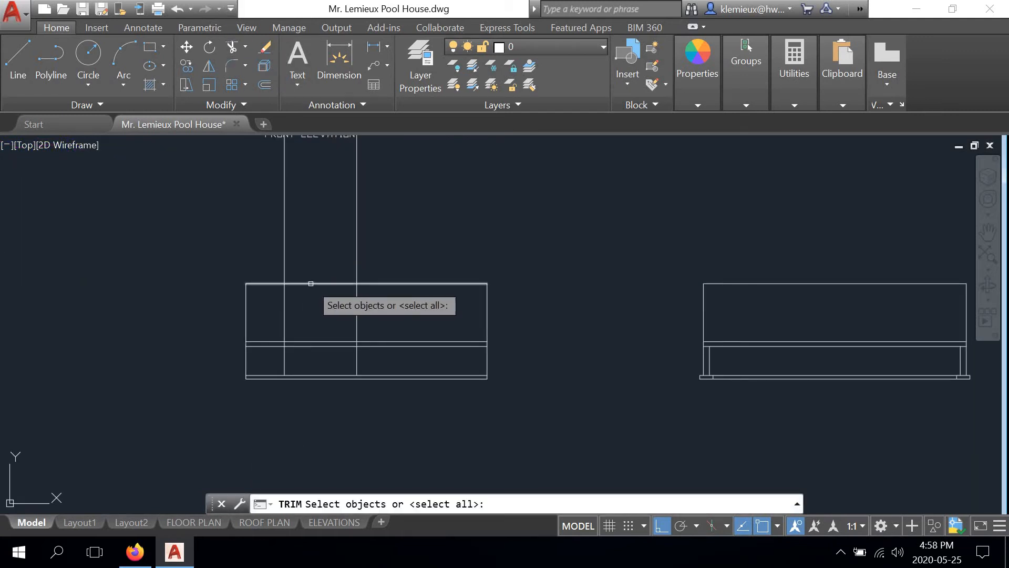
{"action": "left_click", "coordinate": [310, 283]}
{"action": "scroll", "coordinate": [368, 247], "scroll_direction": "down", "scroll_amount": 3}
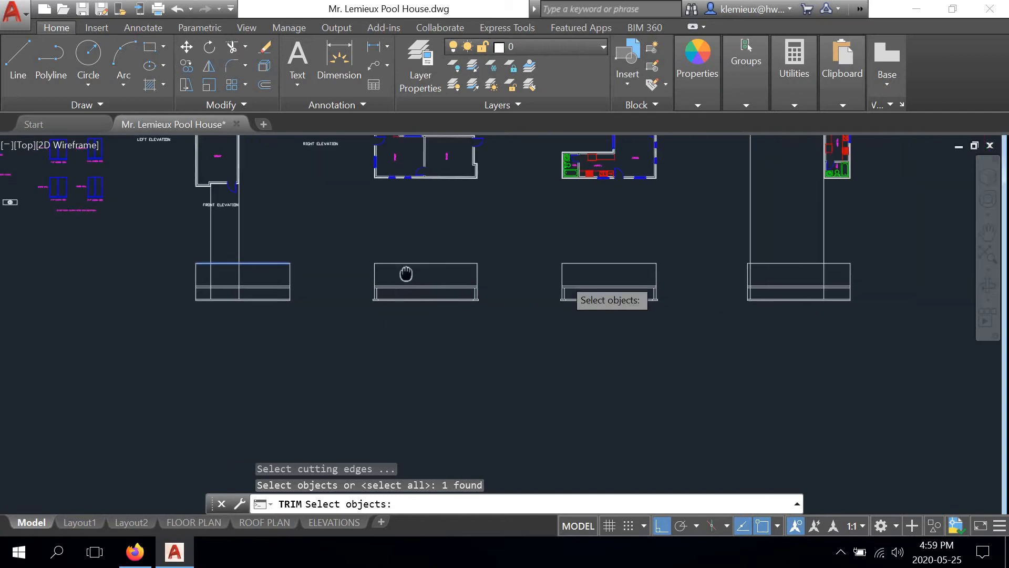
{"action": "left_click", "coordinate": [763, 262]}
{"action": "key", "text": "Return"}
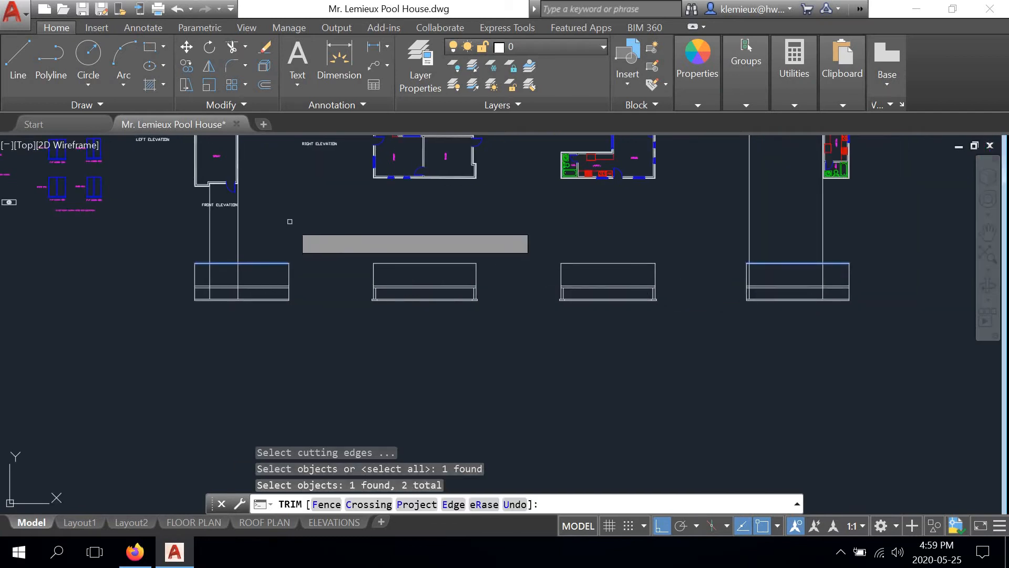
{"action": "left_click", "coordinate": [239, 233]}
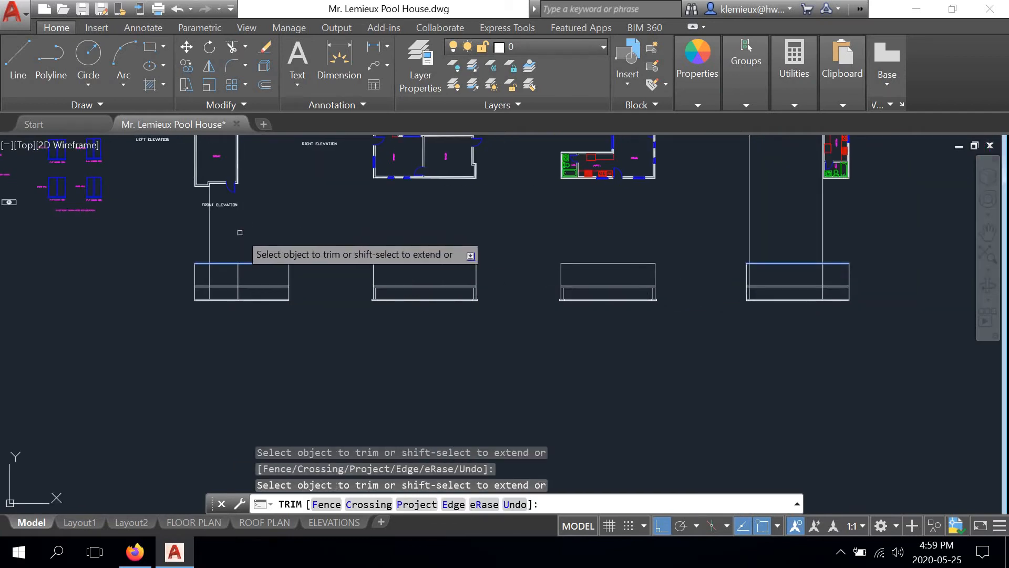
{"action": "left_click", "coordinate": [209, 234]}
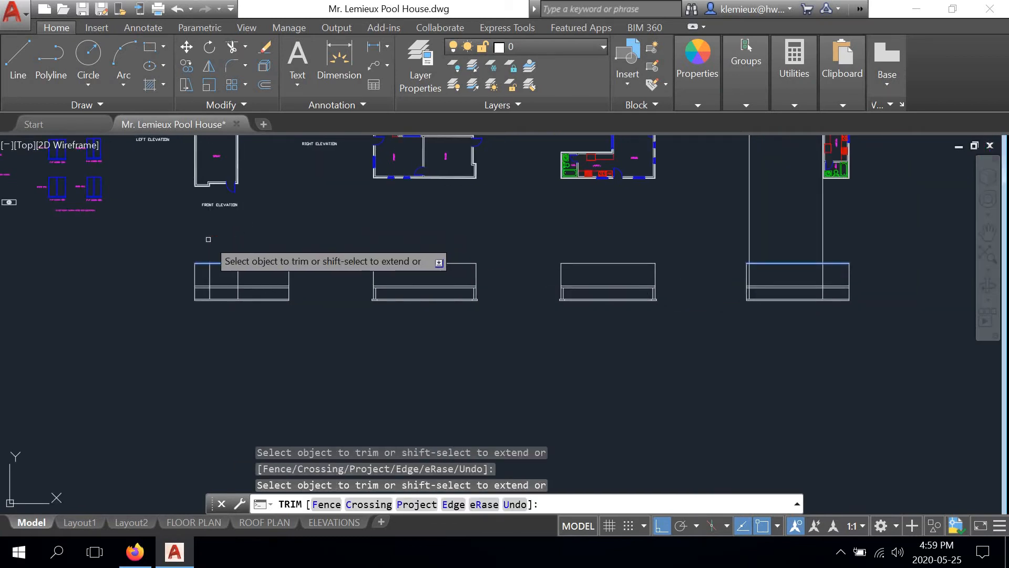
{"action": "left_click", "coordinate": [749, 229]}
{"action": "right_click", "coordinate": [795, 252]}
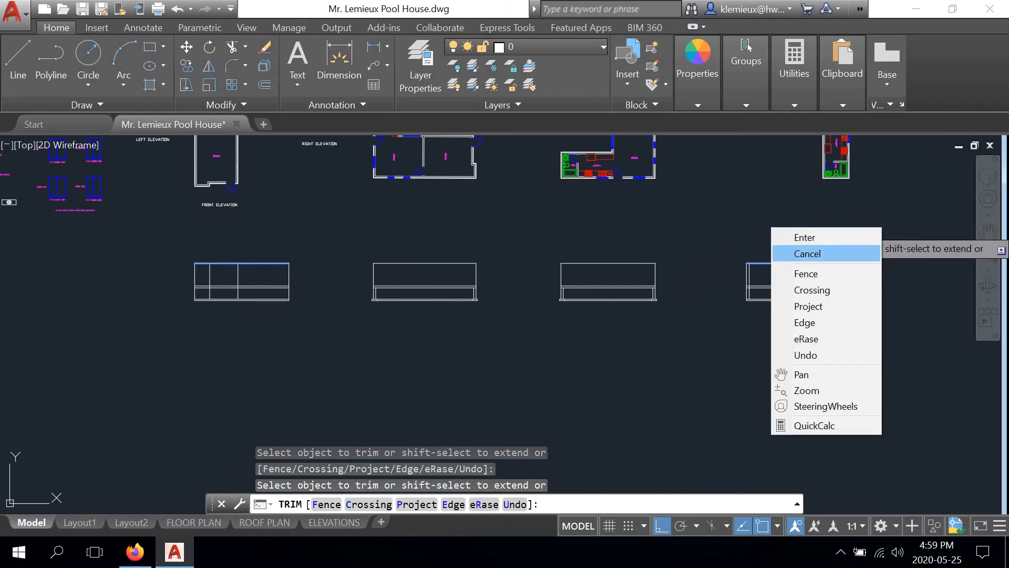
{"action": "left_click", "coordinate": [794, 247]}
Step: Trim the projection lines between the fourth elevation's two floor lines, using the floor lines of both the first and fourth elevations as cutting edges
{"action": "scroll", "coordinate": [226, 305], "scroll_direction": "up", "scroll_amount": 8}
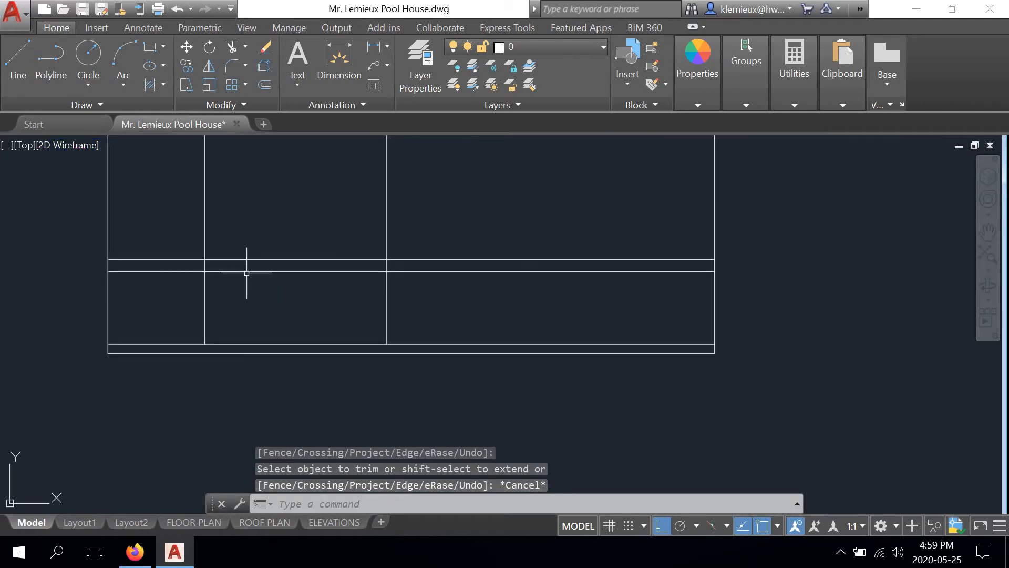
{"action": "key", "text": "Return"}
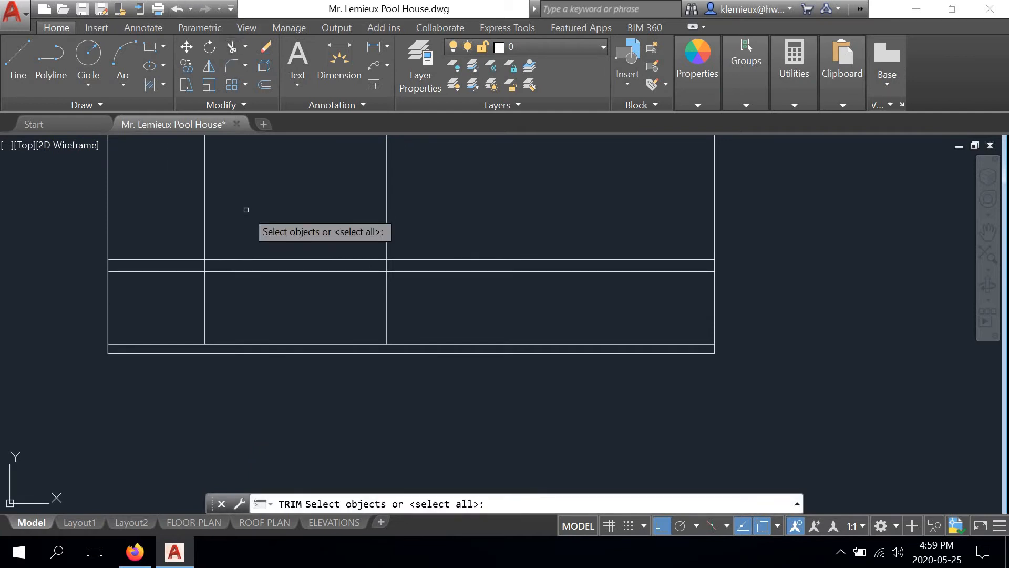
{"action": "left_click", "coordinate": [239, 260]}
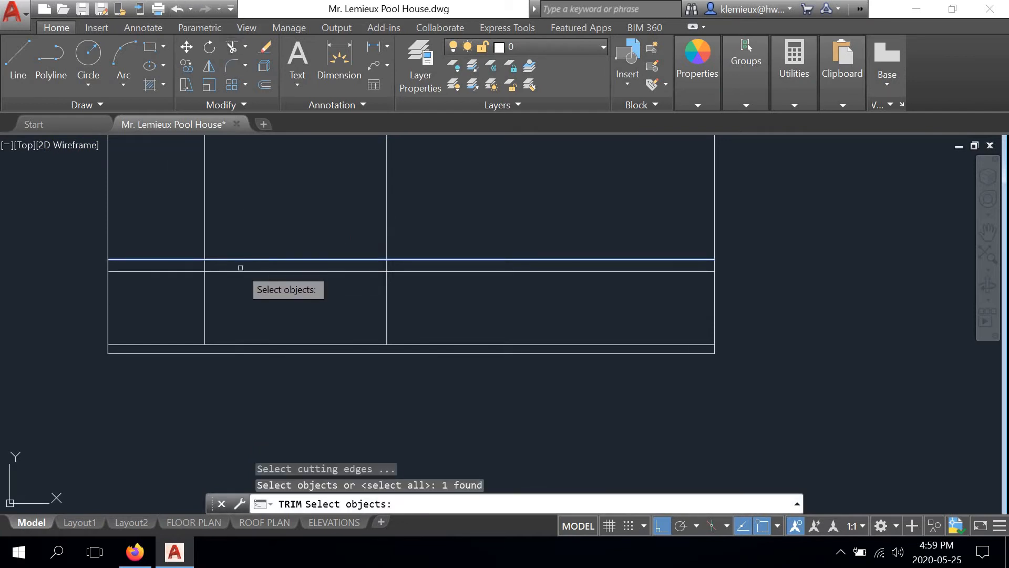
{"action": "left_click", "coordinate": [240, 271]}
{"action": "scroll", "coordinate": [268, 281], "scroll_direction": "down", "scroll_amount": 5}
{"action": "middle_click_drag", "start_coordinate": [670, 285], "coordinate": [221, 278]}
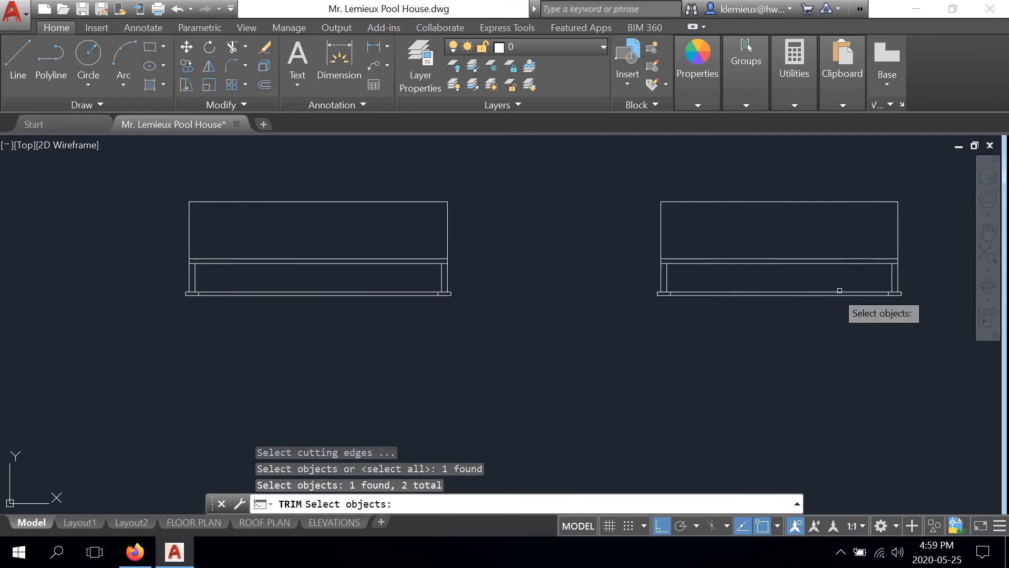
{"action": "middle_click_drag", "start_coordinate": [844, 285], "coordinate": [324, 336]}
{"action": "scroll", "coordinate": [786, 324], "scroll_direction": "up", "scroll_amount": 4}
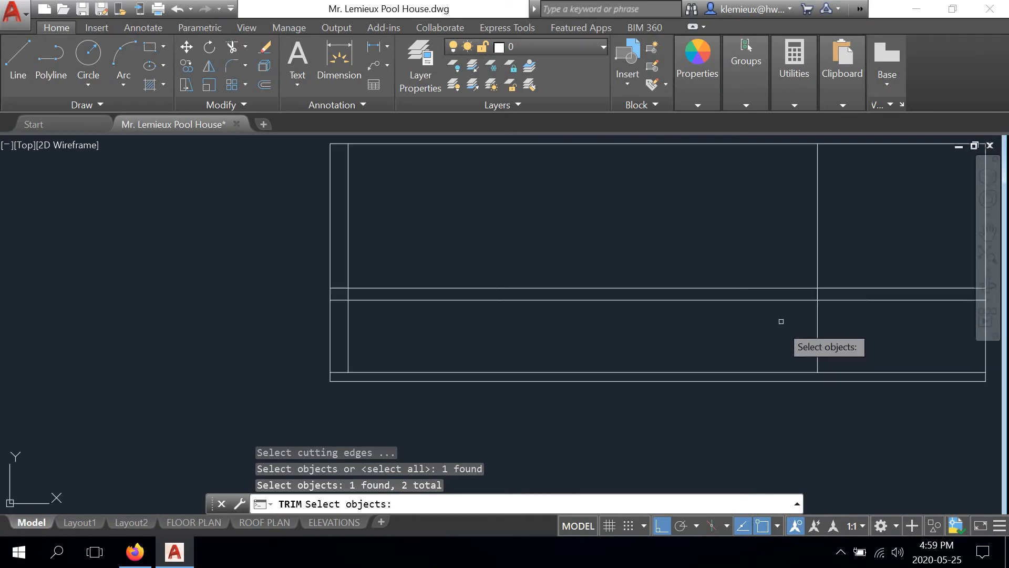
{"action": "left_click", "coordinate": [802, 299]}
{"action": "left_click", "coordinate": [807, 288]}
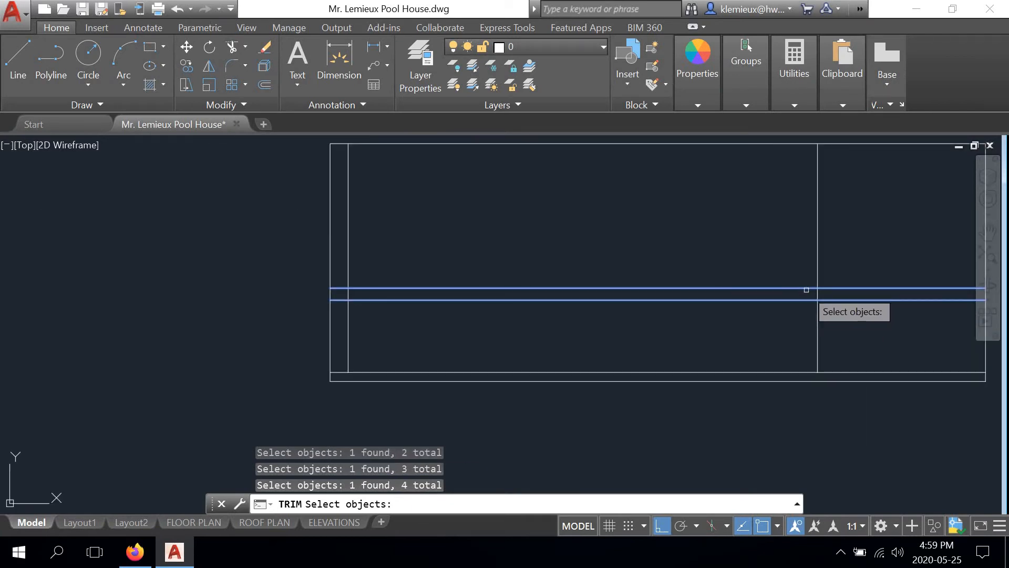
{"action": "scroll", "coordinate": [806, 290], "scroll_direction": "up", "scroll_amount": 2}
{"action": "key", "text": "Return"}
{"action": "scroll", "coordinate": [813, 293], "scroll_direction": "down", "scroll_amount": 2}
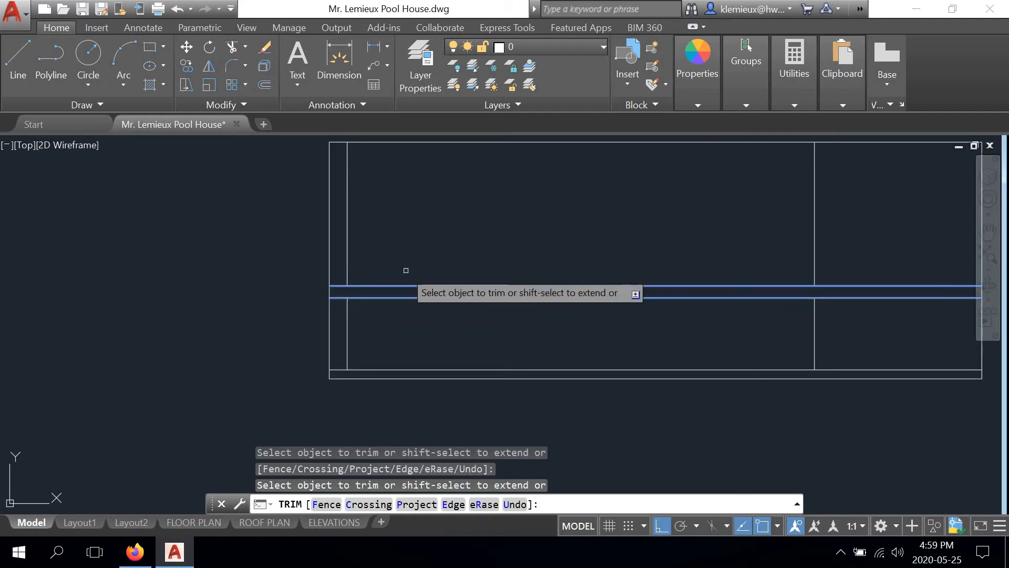
Step: Trim the two projection lines out of the gap between the front elevation's two floor lines
{"action": "scroll", "coordinate": [407, 273], "scroll_direction": "down", "scroll_amount": 4}
{"action": "scroll", "coordinate": [558, 286], "scroll_direction": "down", "scroll_amount": 3}
{"action": "scroll", "coordinate": [824, 295], "scroll_direction": "down", "scroll_amount": 1}
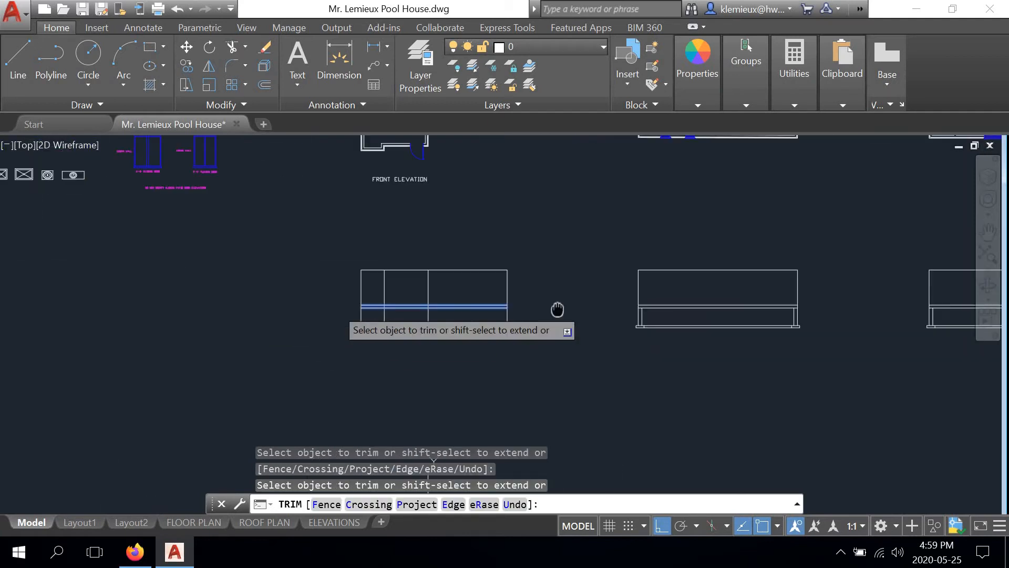
{"action": "scroll", "coordinate": [440, 295], "scroll_direction": "up", "scroll_amount": 10}
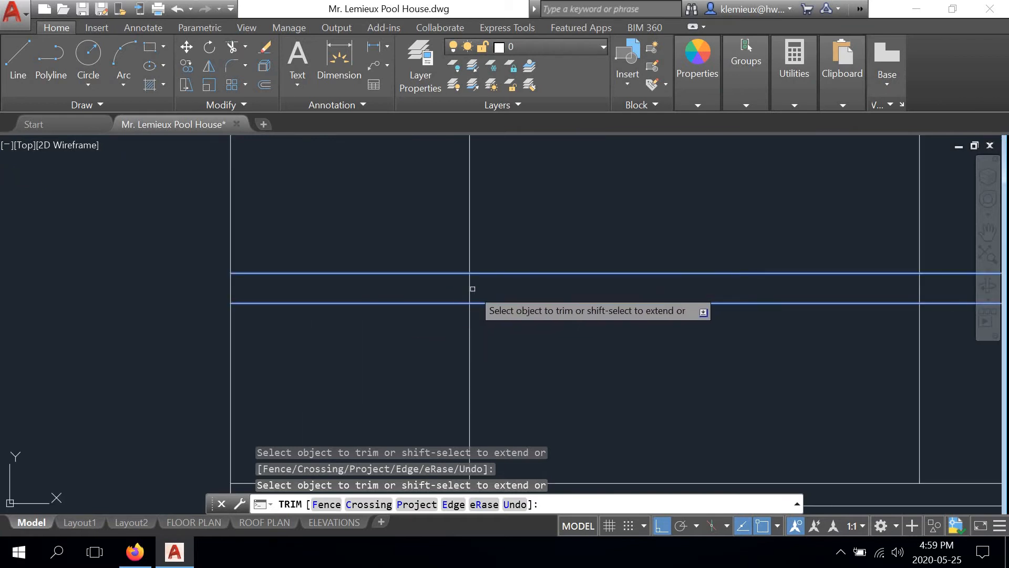
{"action": "left_click", "coordinate": [470, 288]}
{"action": "scroll", "coordinate": [470, 288], "scroll_direction": "down", "scroll_amount": 2}
{"action": "left_click", "coordinate": [751, 288]}
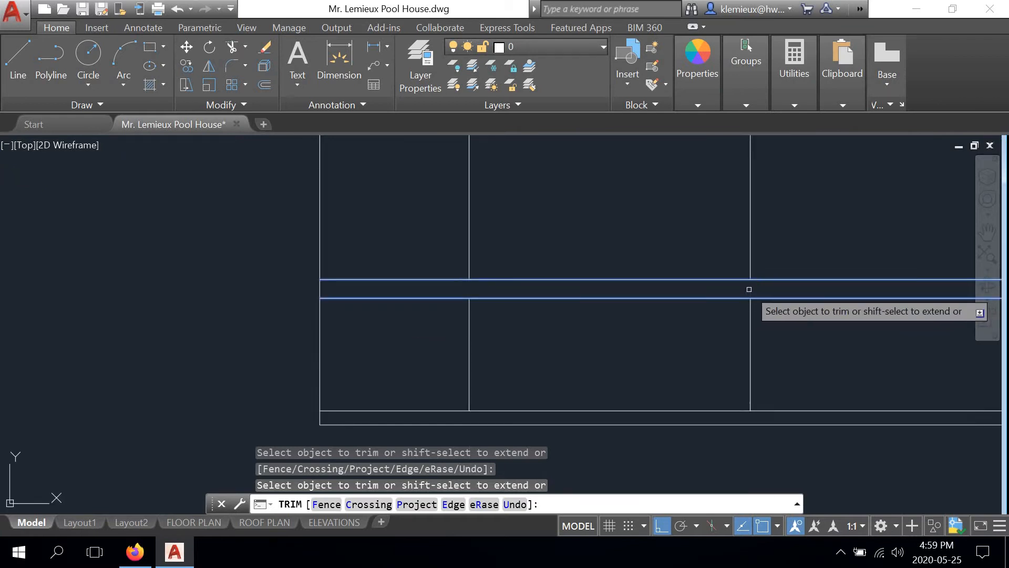
{"action": "key", "text": "Return"}
{"action": "scroll", "coordinate": [696, 293], "scroll_direction": "down", "scroll_amount": 5}
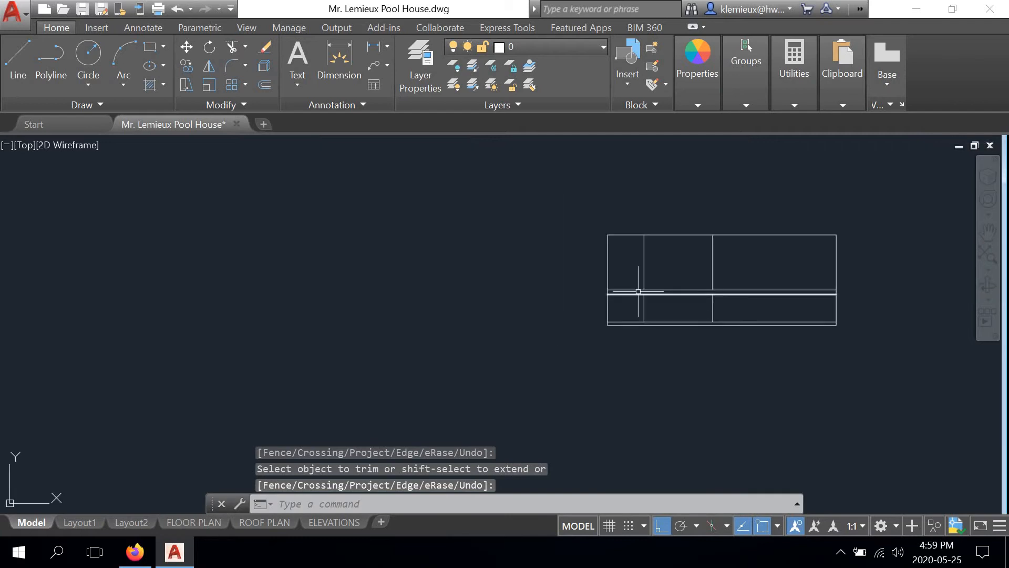
Step: Examine the four elevations against the floor plans above them, comparing the projected corners with the wall outlines
{"action": "middle_click_drag", "start_coordinate": [640, 291], "coordinate": [362, 387]}
{"action": "scroll", "coordinate": [360, 343], "scroll_direction": "down", "scroll_amount": 3}
{"action": "scroll", "coordinate": [358, 342], "scroll_direction": "up", "scroll_amount": 3}
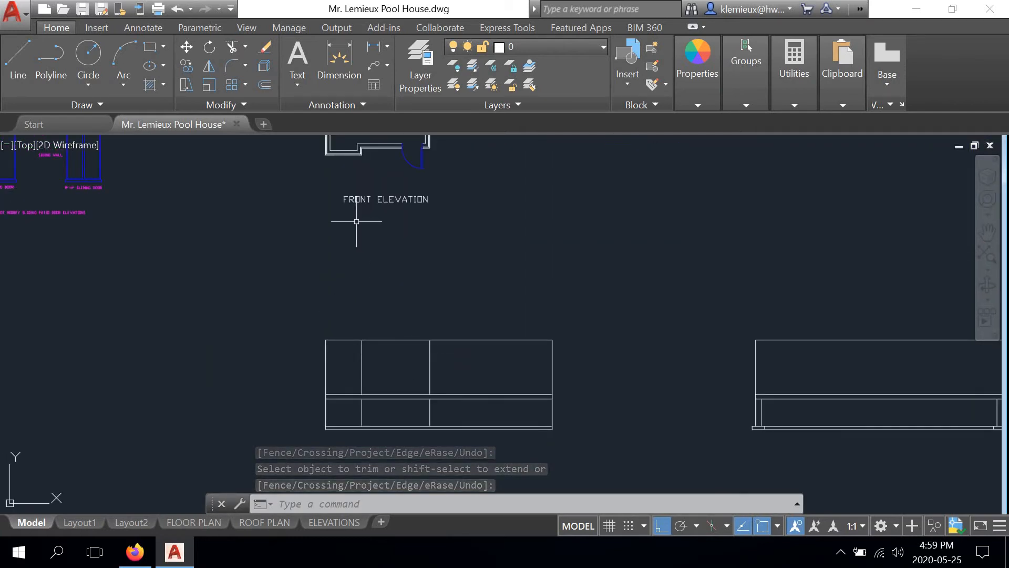
{"action": "middle_click_drag", "start_coordinate": [370, 155], "coordinate": [410, 237]}
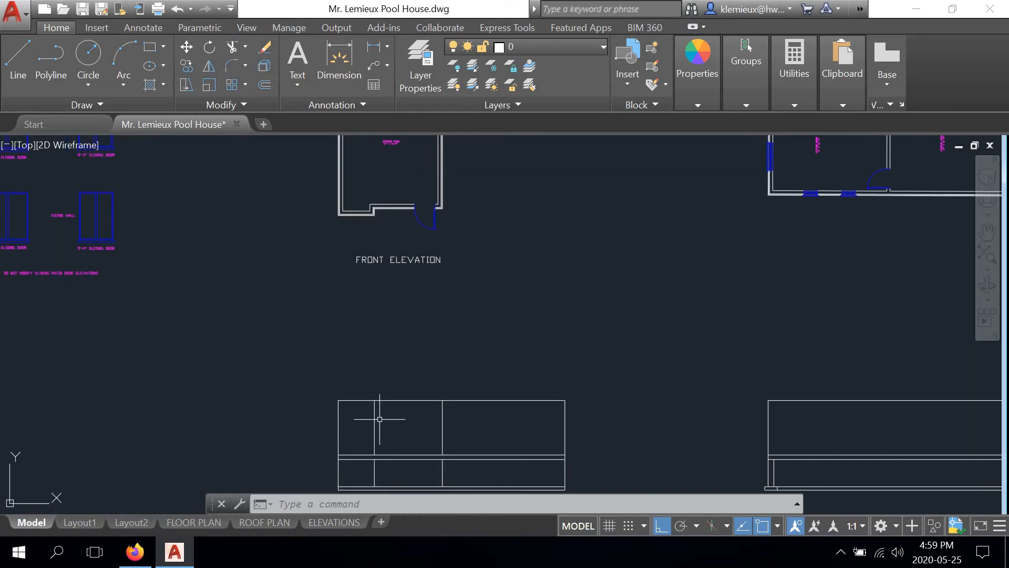
{"action": "scroll", "coordinate": [453, 419], "scroll_direction": "down", "scroll_amount": 2}
{"action": "middle_click_drag", "start_coordinate": [618, 344], "coordinate": [406, 336]}
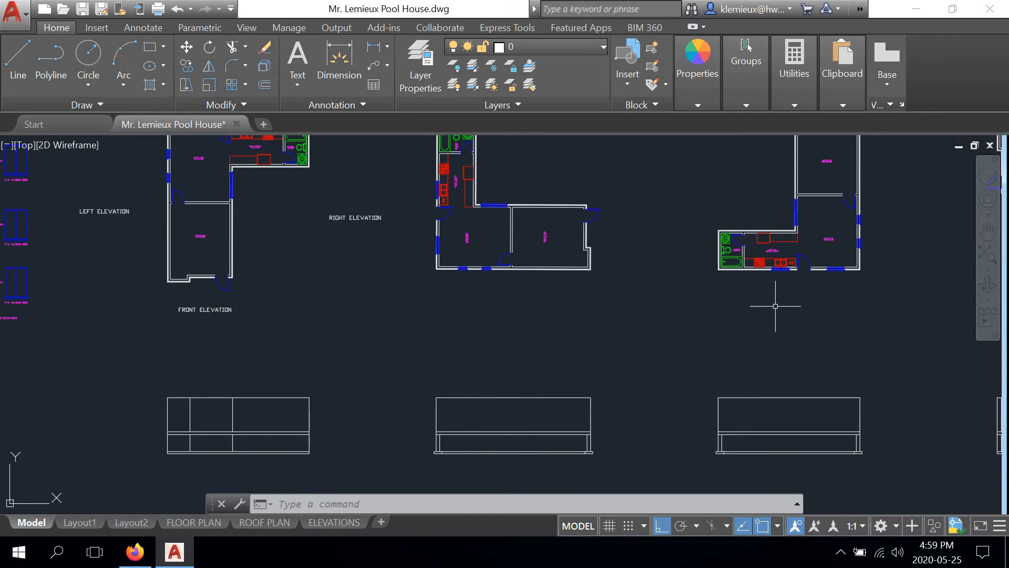
{"action": "scroll", "coordinate": [797, 314], "scroll_direction": "down", "scroll_amount": 3}
{"action": "middle_click_drag", "start_coordinate": [792, 315], "coordinate": [570, 322]}
{"action": "scroll", "coordinate": [736, 310], "scroll_direction": "up", "scroll_amount": 2}
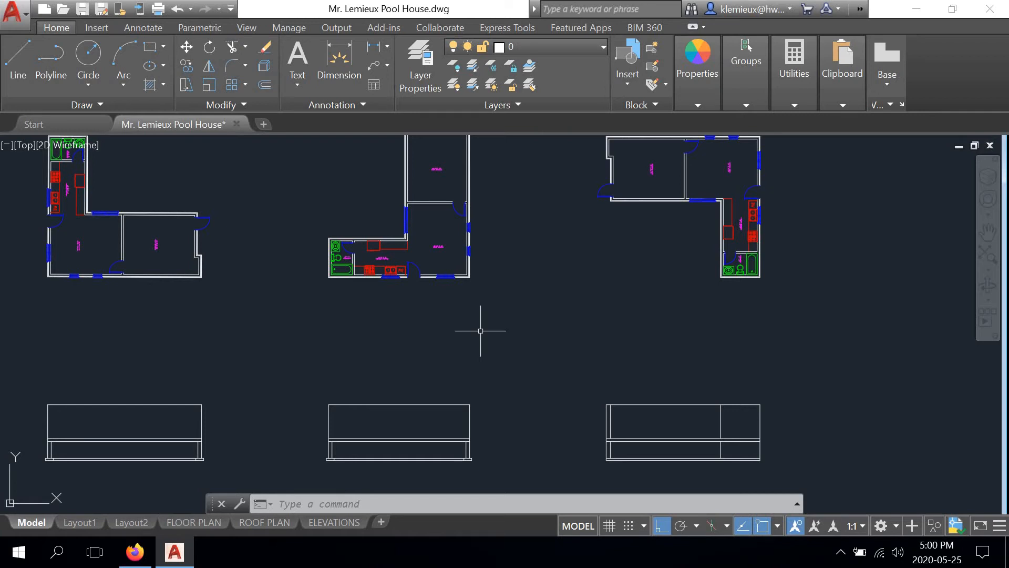
{"action": "mouse_move", "coordinate": [626, 424]}
{"action": "middle_mouse_down"}
{"action": "mouse_move", "coordinate": [637, 380]}
{"action": "mouse_move", "coordinate": [876, 397]}
{"action": "middle_mouse_up"}
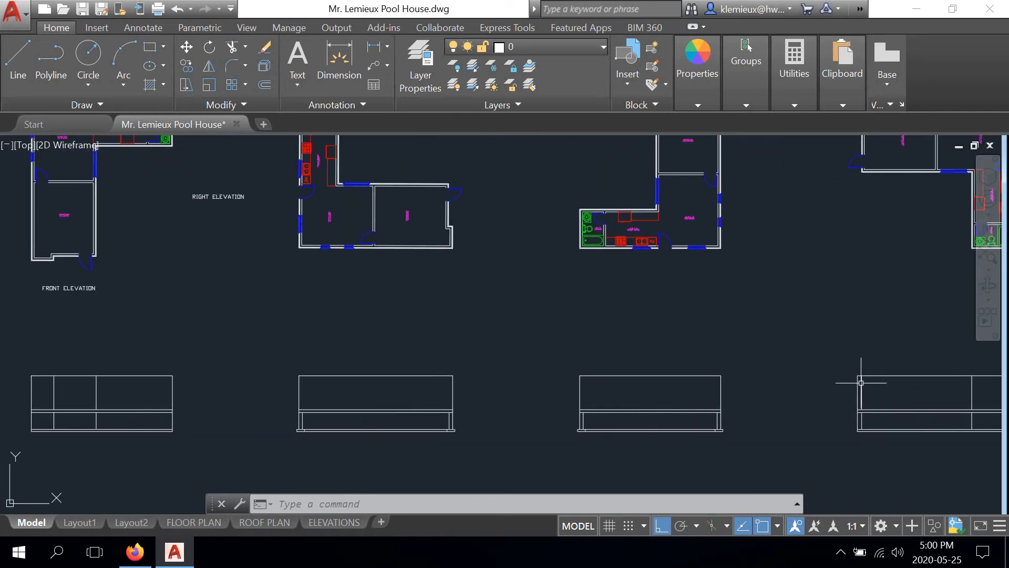
{"action": "middle_click_drag", "start_coordinate": [412, 375], "coordinate": [710, 357]}
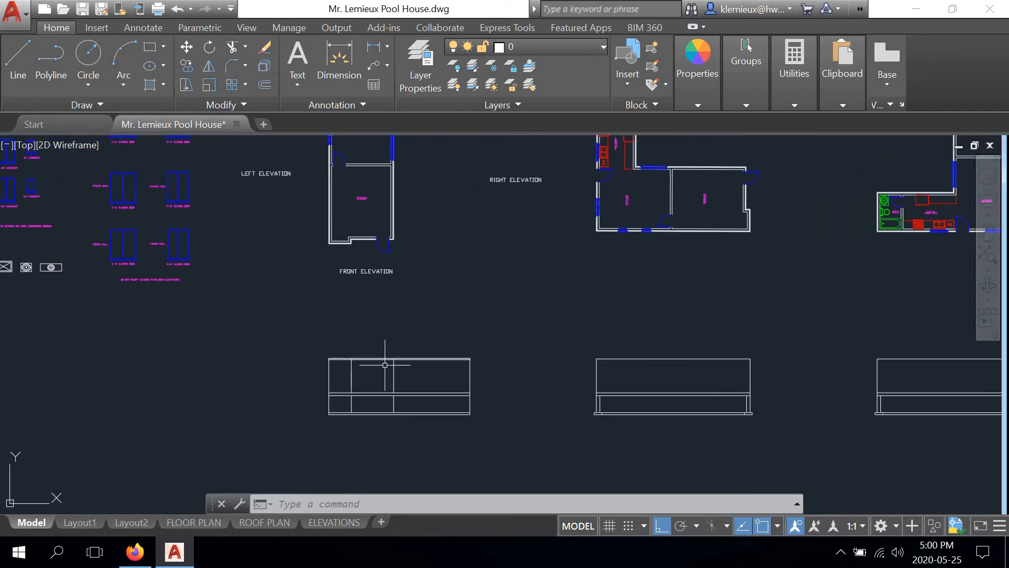
Step: Stretch the left ends of the front elevation's bottom and top footing lines outward by 6 inches
{"action": "middle_click_drag", "start_coordinate": [385, 365], "coordinate": [426, 329]}
{"action": "scroll", "coordinate": [372, 378], "scroll_direction": "up", "scroll_amount": 4}
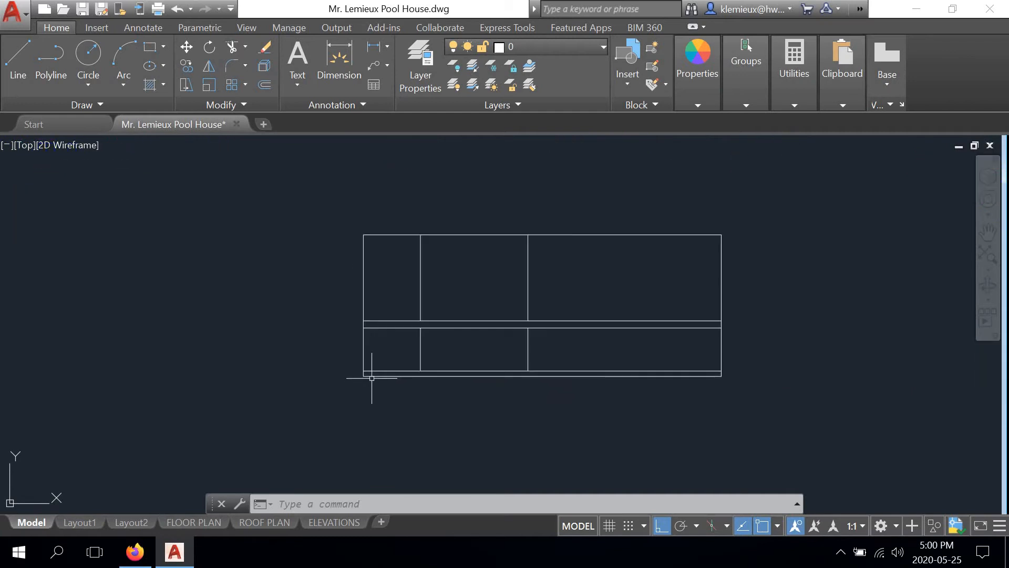
{"action": "scroll", "coordinate": [378, 343], "scroll_direction": "up", "scroll_amount": 2}
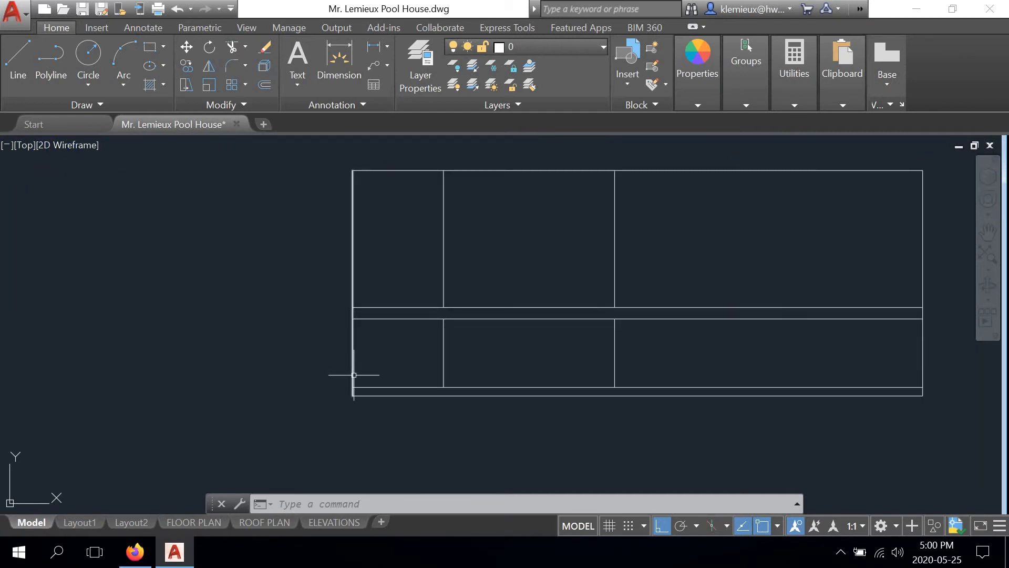
{"action": "scroll", "coordinate": [354, 386], "scroll_direction": "up", "scroll_amount": 2}
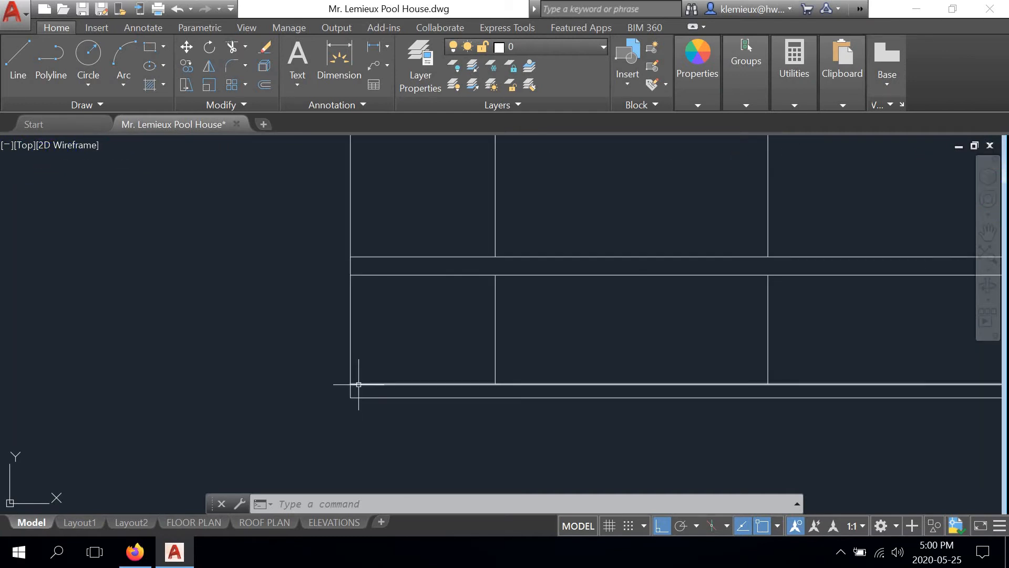
{"action": "scroll", "coordinate": [353, 402], "scroll_direction": "up", "scroll_amount": 3}
{"action": "left_click", "coordinate": [344, 386]}
{"action": "left_click", "coordinate": [342, 385]}
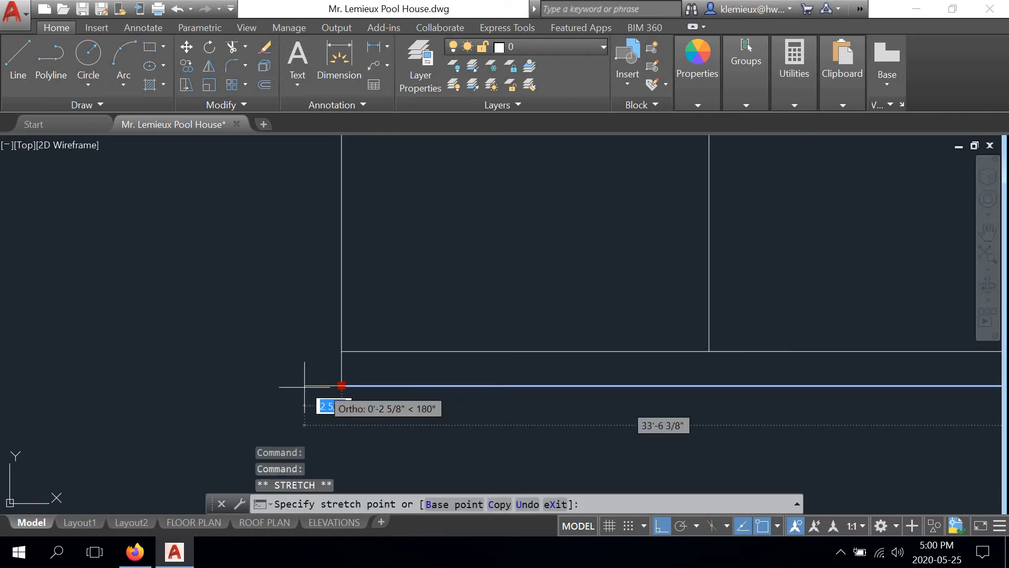
{"action": "type", "text": "6"}
{"action": "key", "text": "Return"}
{"action": "left_click", "coordinate": [365, 351]}
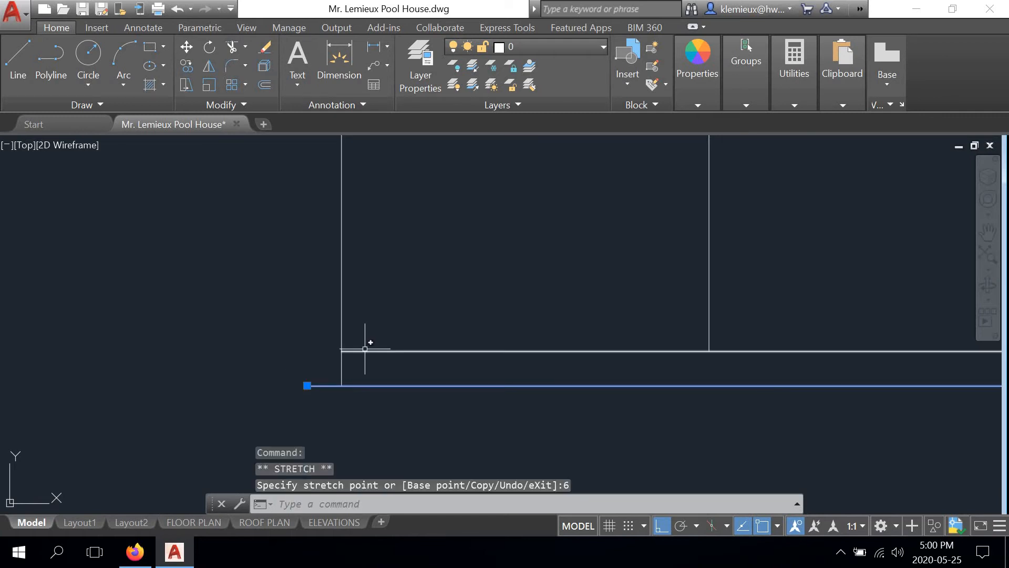
{"action": "left_click", "coordinate": [342, 350]}
{"action": "type", "text": "6"}
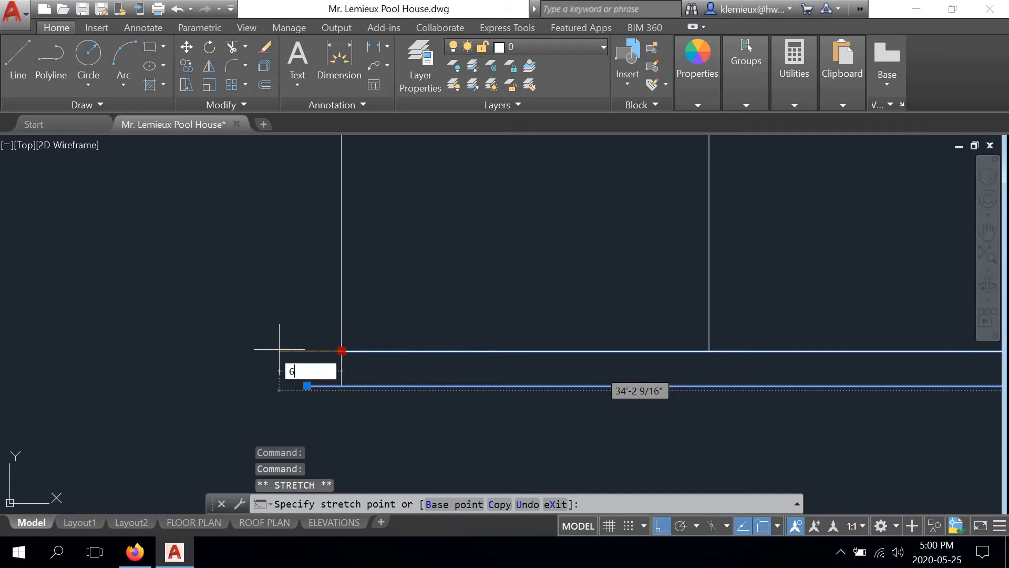
{"action": "key", "text": "Return"}
Step: Stretch the right ends of the front elevation's bottom and top footing lines outward by 6 inches
{"action": "scroll", "coordinate": [333, 354], "scroll_direction": "down", "scroll_amount": 2}
{"action": "middle_click_drag", "start_coordinate": [735, 342], "coordinate": [257, 345]}
{"action": "middle_click_drag", "start_coordinate": [930, 361], "coordinate": [446, 339]}
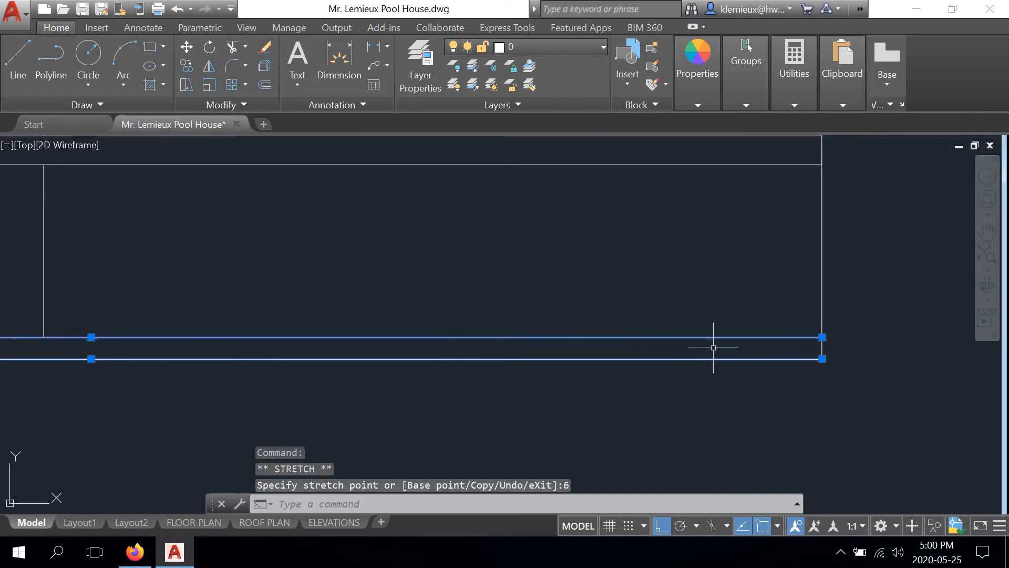
{"action": "left_click", "coordinate": [822, 359]}
{"action": "type", "text": "6"}
{"action": "key", "text": "Return"}
{"action": "left_click", "coordinate": [823, 337]}
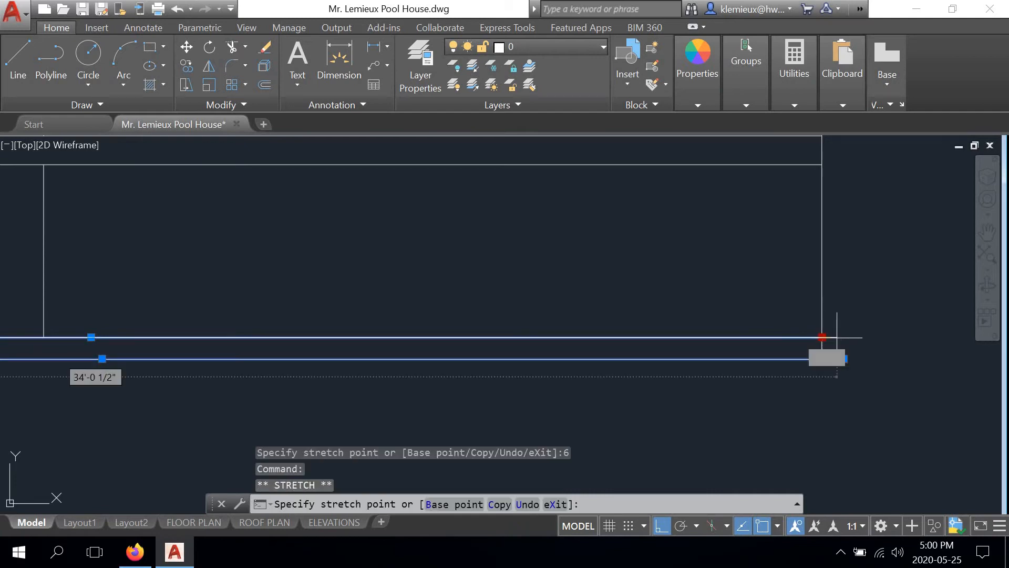
{"action": "type", "text": "6"}
{"action": "key", "text": "Return"}
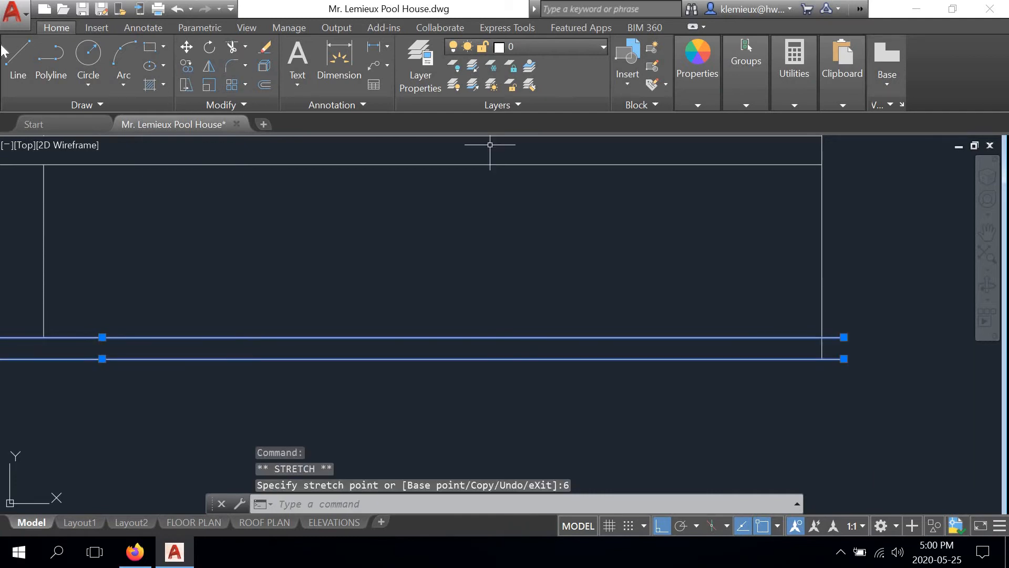
Step: Close the right end of the front elevation's footing with a vertical line between the two footing lines
{"action": "left_click", "coordinate": [11, 57]}
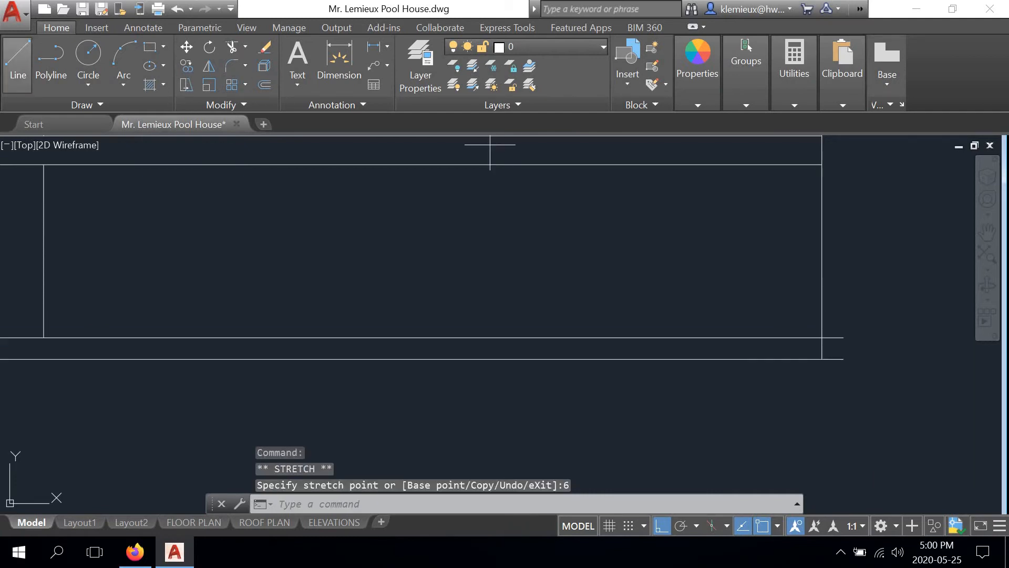
{"action": "left_click", "coordinate": [846, 337]}
{"action": "left_click", "coordinate": [845, 360]}
{"action": "scroll", "coordinate": [845, 364], "scroll_direction": "down", "scroll_amount": 6}
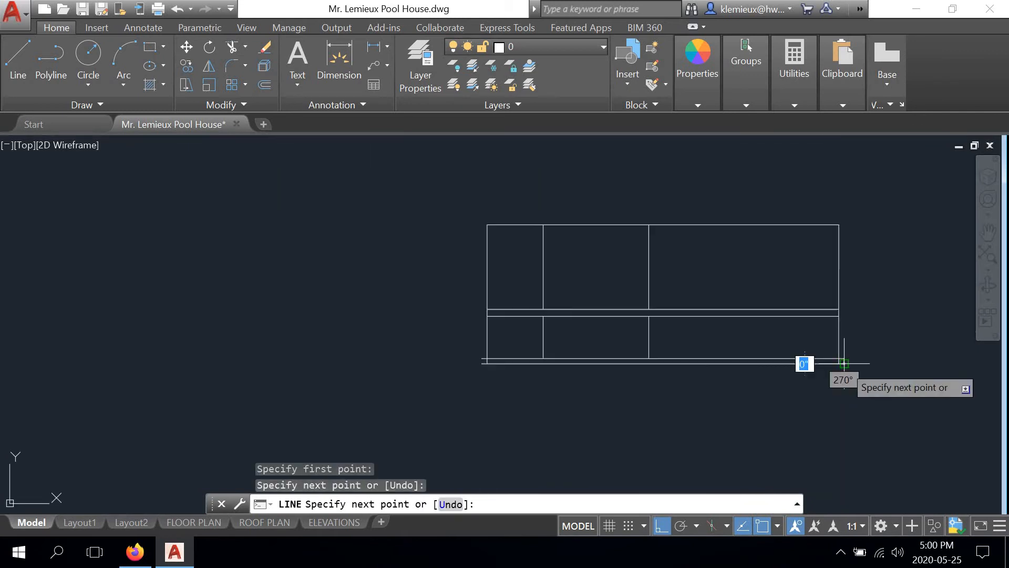
{"action": "right_click", "coordinate": [709, 372]}
{"action": "left_click", "coordinate": [733, 384]}
Step: Close the left end of the front elevation's footing with a vertical line joining its top and bottom lines
{"action": "scroll", "coordinate": [477, 360], "scroll_direction": "up", "scroll_amount": 5}
{"action": "right_click", "coordinate": [468, 286]}
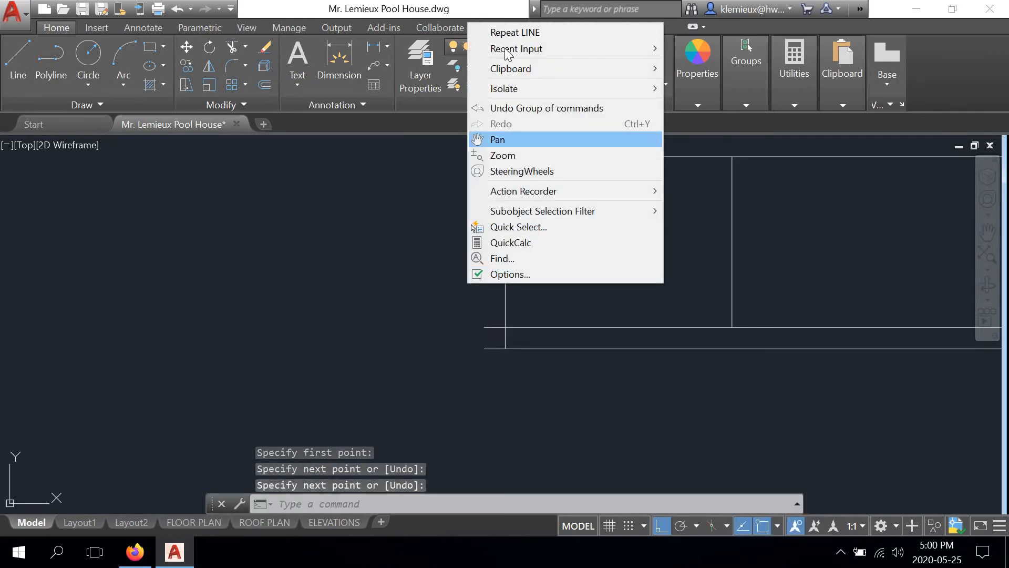
{"action": "left_click", "coordinate": [508, 34]}
{"action": "scroll", "coordinate": [469, 345], "scroll_direction": "up", "scroll_amount": 4}
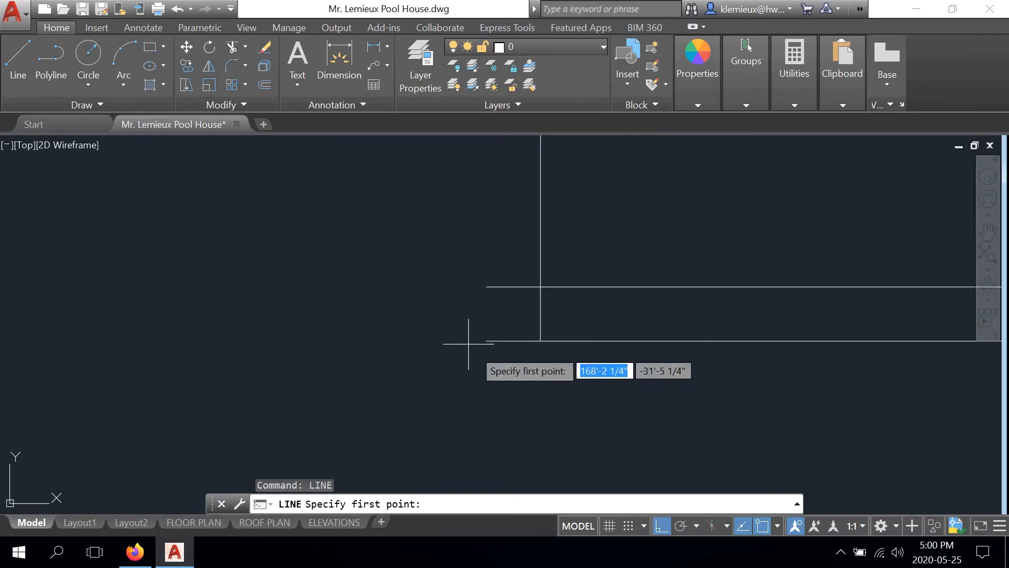
{"action": "left_click", "coordinate": [486, 287]}
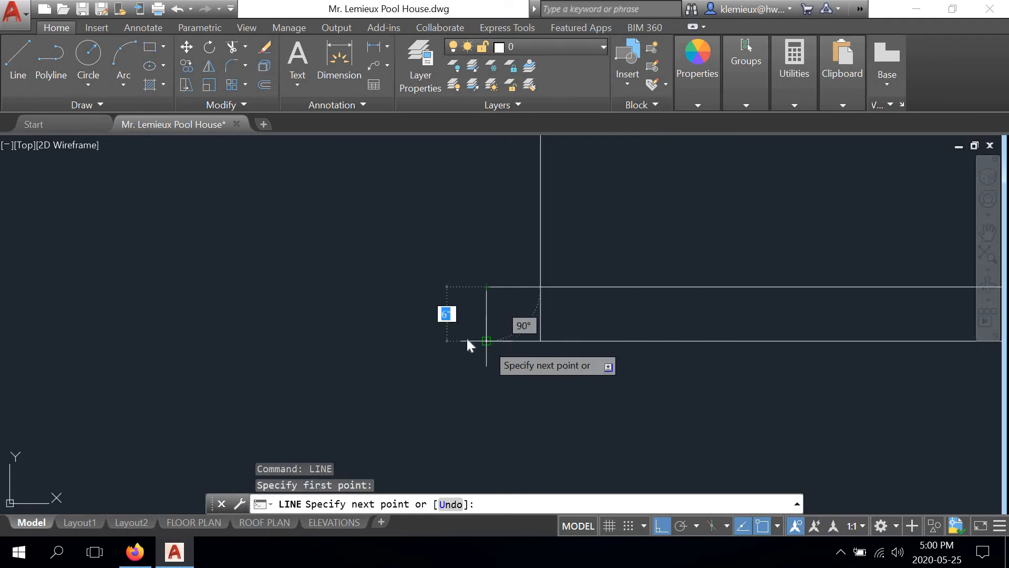
{"action": "right_click", "coordinate": [465, 338]}
{"action": "left_click", "coordinate": [483, 362]}
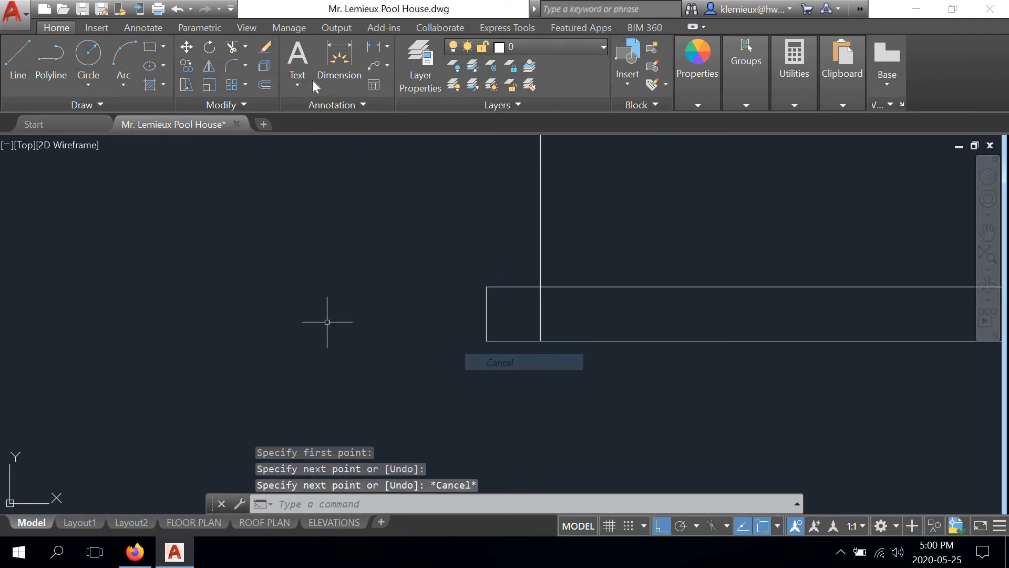
Step: Trim the left wall line inside the front elevation's footing, using the footing's top line as the cutting edge
{"action": "left_click", "coordinate": [232, 47]}
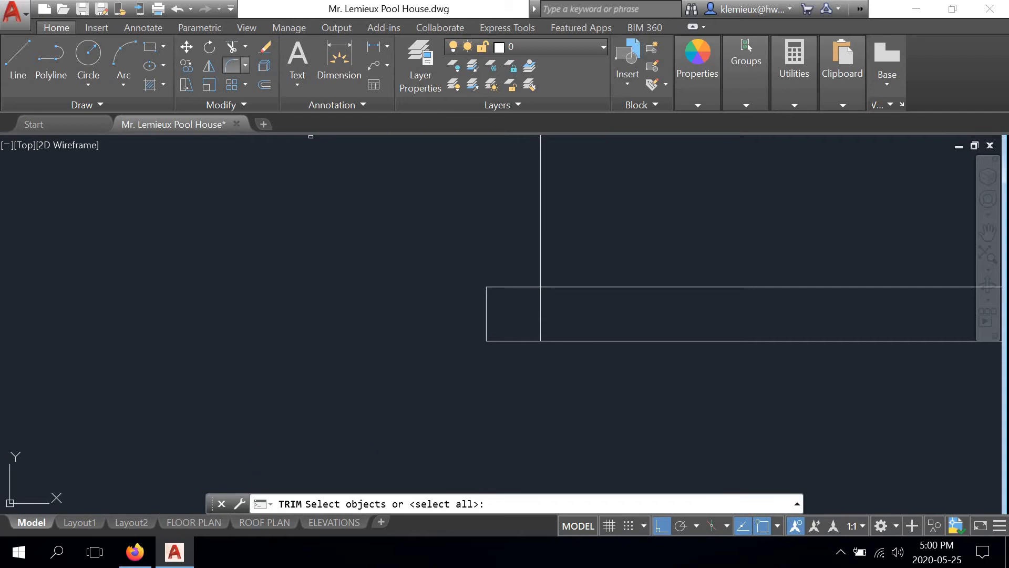
{"action": "left_click", "coordinate": [532, 289]}
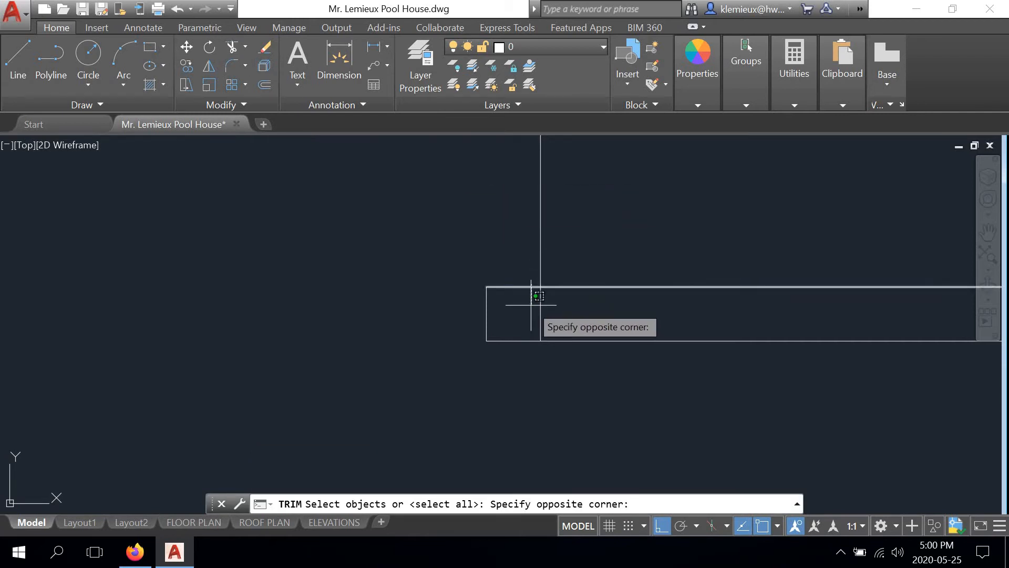
{"action": "left_click", "coordinate": [529, 302]}
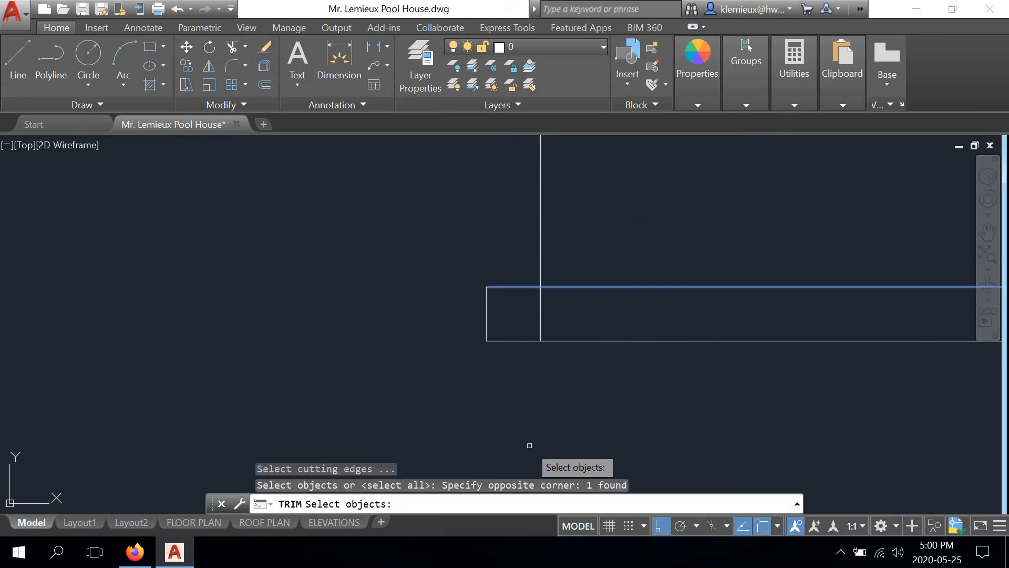
{"action": "key", "text": "Return"}
{"action": "left_click", "coordinate": [541, 315]}
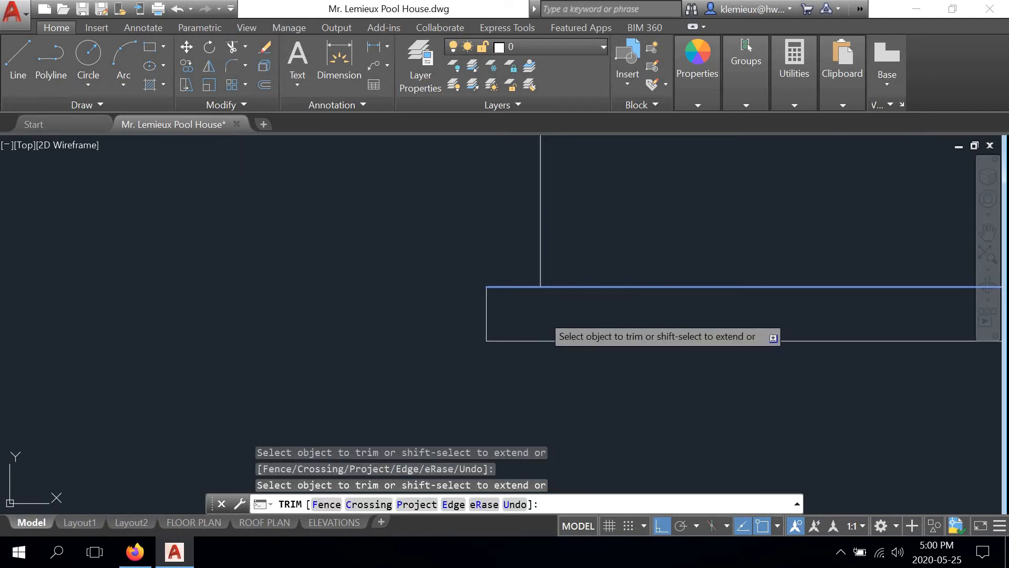
Step: Trim the right wall line inside the front elevation's footing against the same top footing line and end the Trim command
{"action": "scroll", "coordinate": [541, 316], "scroll_direction": "down", "scroll_amount": 8}
{"action": "middle_click_drag", "start_coordinate": [765, 329], "coordinate": [308, 318]}
{"action": "scroll", "coordinate": [637, 314], "scroll_direction": "up", "scroll_amount": 8}
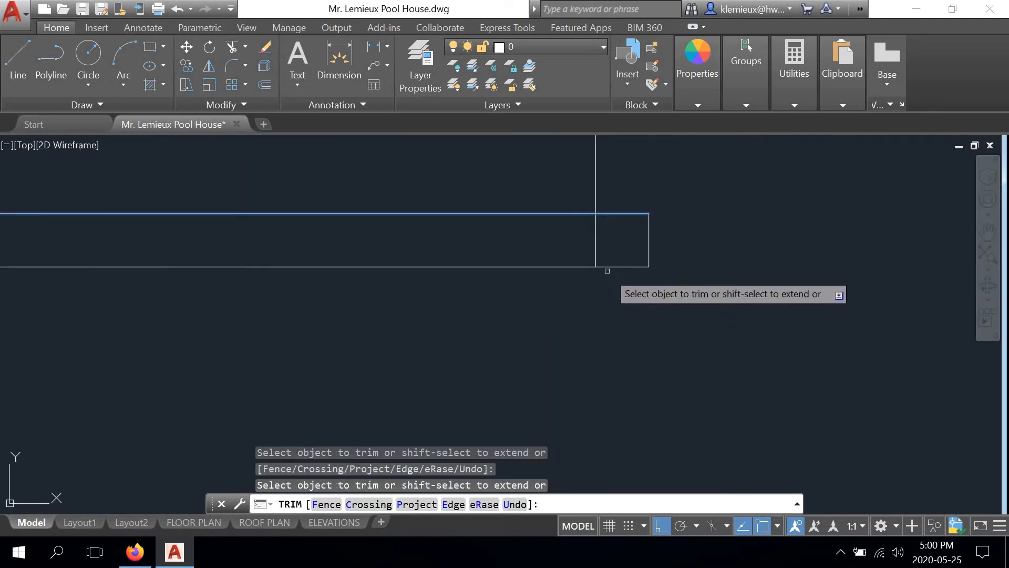
{"action": "left_click", "coordinate": [595, 257]}
{"action": "scroll", "coordinate": [653, 233], "scroll_direction": "down", "scroll_amount": 6}
{"action": "right_click", "coordinate": [702, 247]}
{"action": "left_click", "coordinate": [739, 274]}
Step: Stretch the left ends of the bottom and top footing lines on the rightmost elevation outward by 6 inches
{"action": "scroll", "coordinate": [566, 300], "scroll_direction": "down", "scroll_amount": 8}
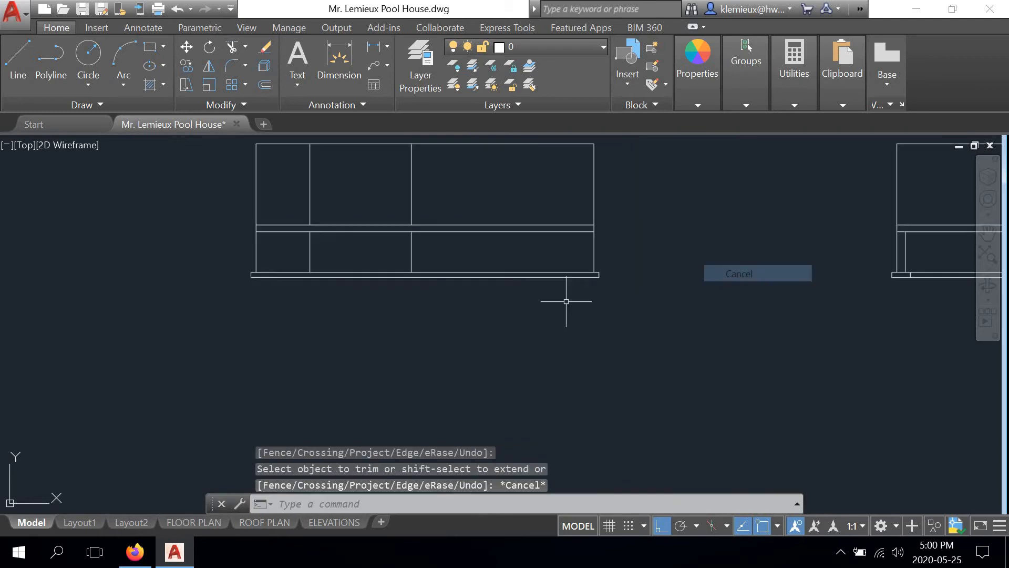
{"action": "middle_click_drag", "start_coordinate": [680, 300], "coordinate": [268, 304]}
{"action": "middle_click_drag", "start_coordinate": [780, 287], "coordinate": [275, 293]}
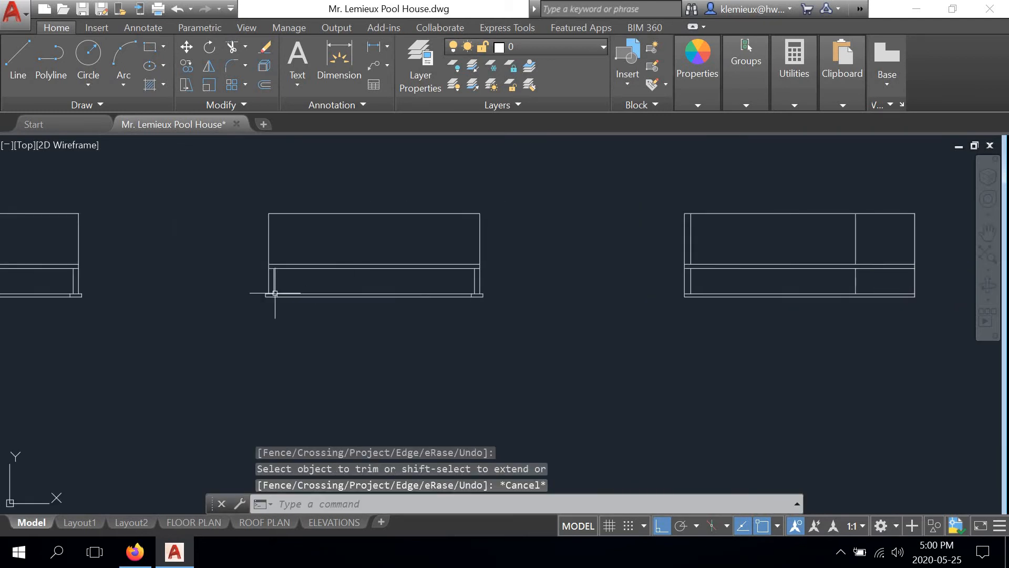
{"action": "middle_click_drag", "start_coordinate": [817, 294], "coordinate": [624, 300]}
{"action": "scroll", "coordinate": [547, 315], "scroll_direction": "up", "scroll_amount": 8}
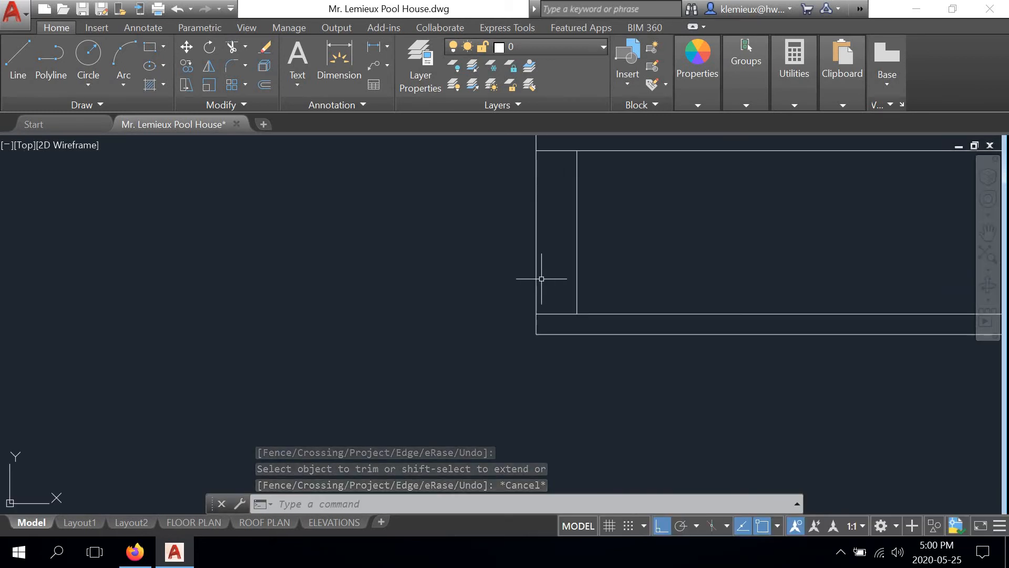
{"action": "scroll", "coordinate": [544, 317], "scroll_direction": "up", "scroll_amount": 2}
{"action": "left_click", "coordinate": [546, 343]}
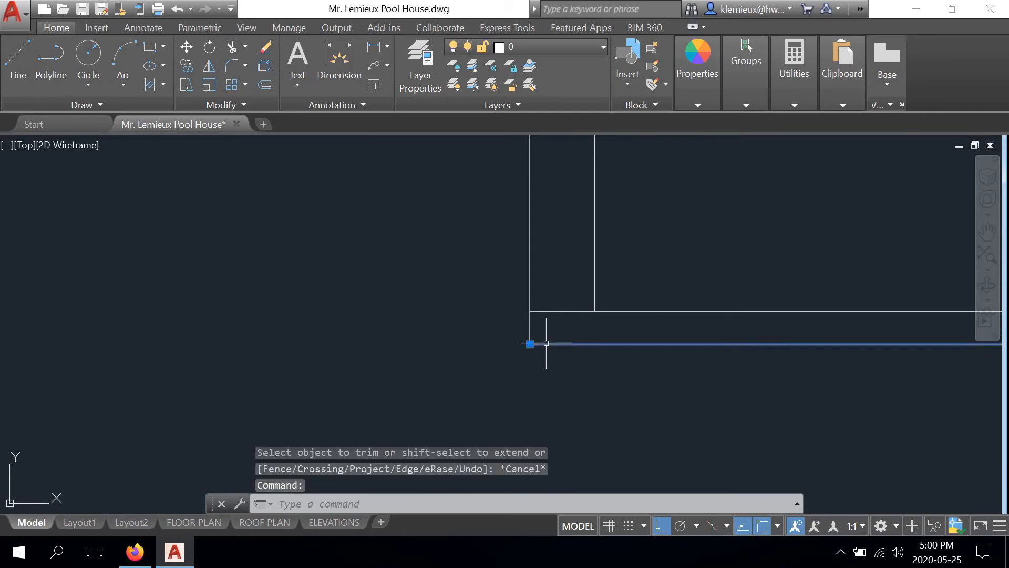
{"action": "left_click", "coordinate": [530, 343]}
{"action": "key", "text": "Return"}
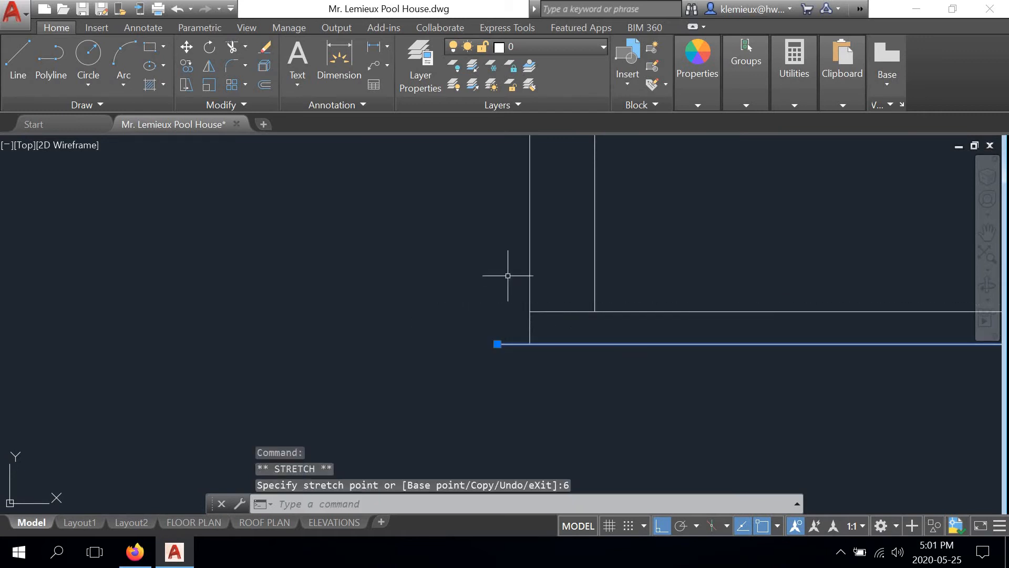
{"action": "left_click", "coordinate": [530, 311]}
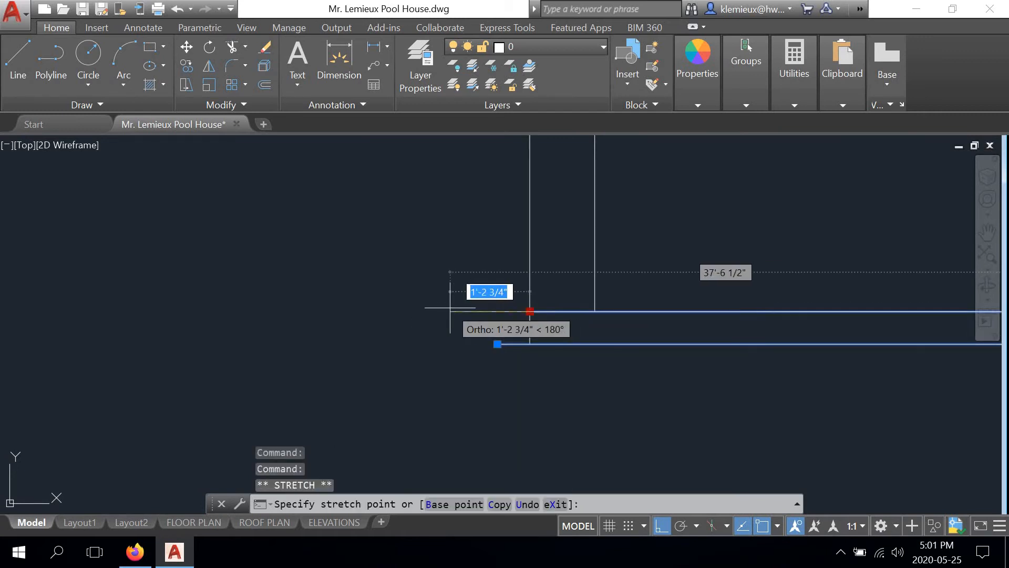
{"action": "type", "text": "6"}
{"action": "key", "text": "Return"}
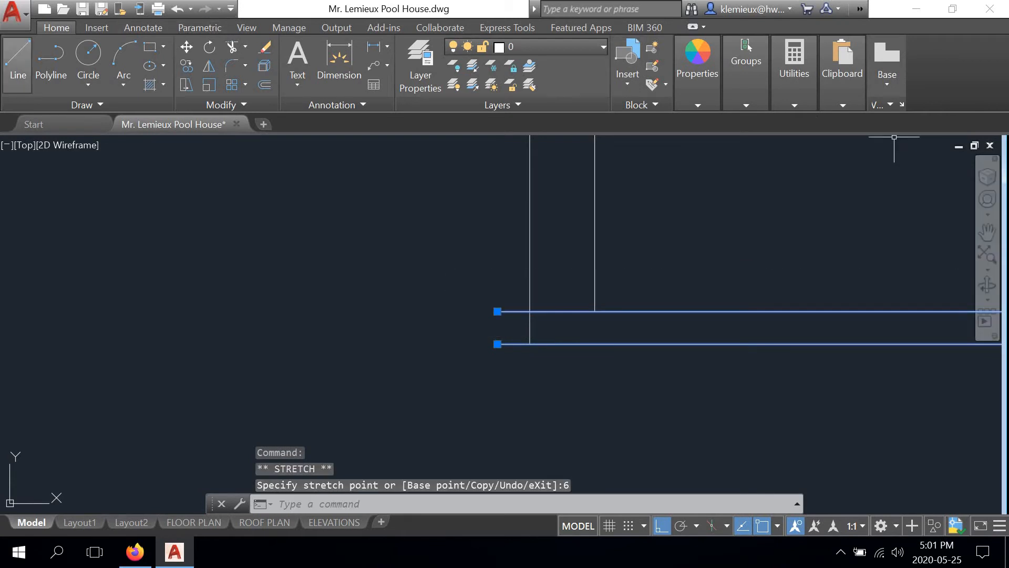
Step: Close the left end of the rightmost elevation's footing with a vertical line between its bottom and top lines
{"action": "type", "text": "l"}
{"action": "key", "text": "Return"}
{"action": "left_click", "coordinate": [498, 343]}
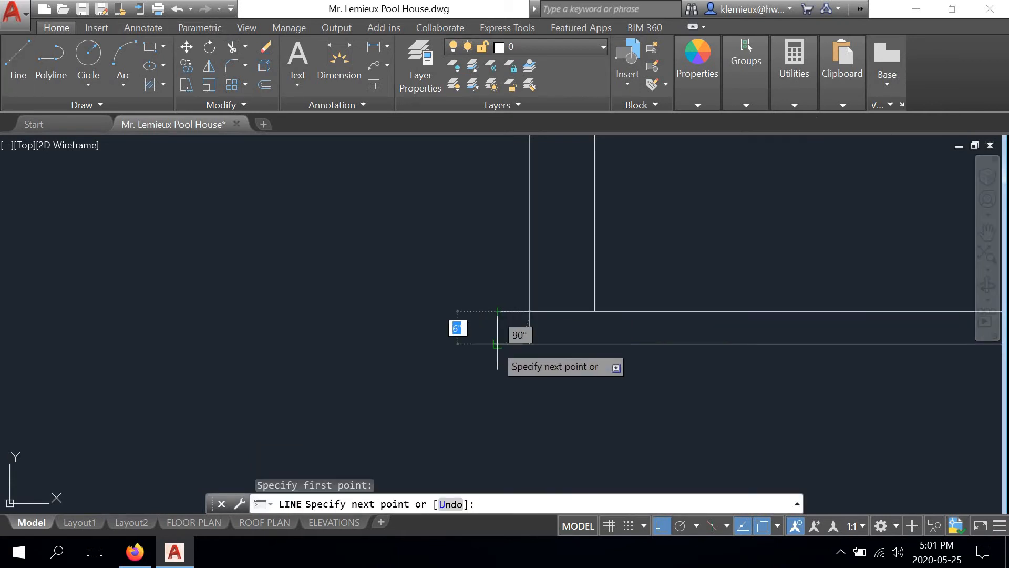
Step: Close the left end of the rightmost elevation's base strip with a vertical line between its two horizontal edges
{"action": "left_click", "coordinate": [497, 311]}
{"action": "right_click", "coordinate": [420, 229]}
{"action": "left_click", "coordinate": [446, 260]}
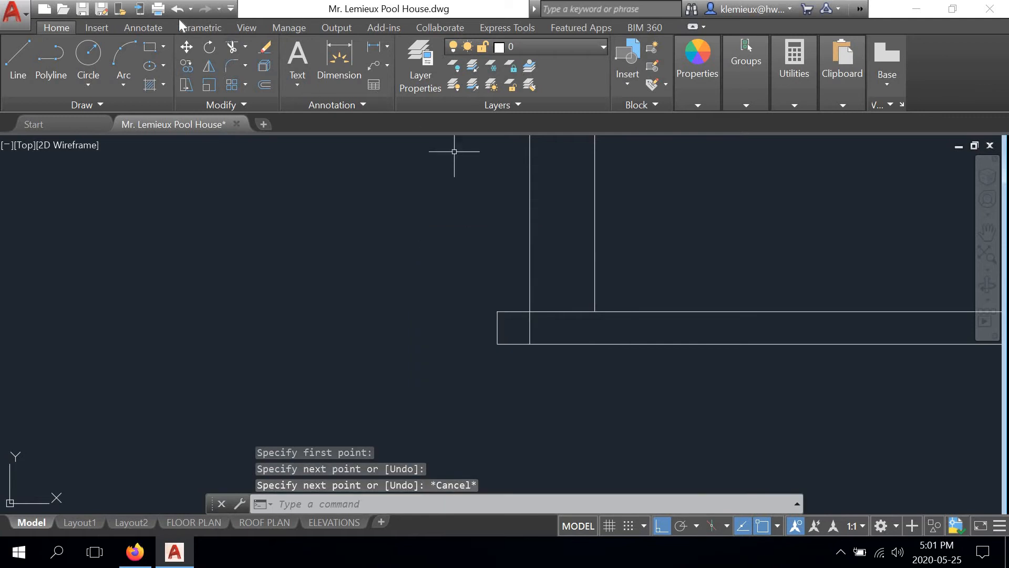
Step: Trim the left outer wall line inside the base strip, using the strip's upper edge as the cutting edge
{"action": "left_click", "coordinate": [232, 47]}
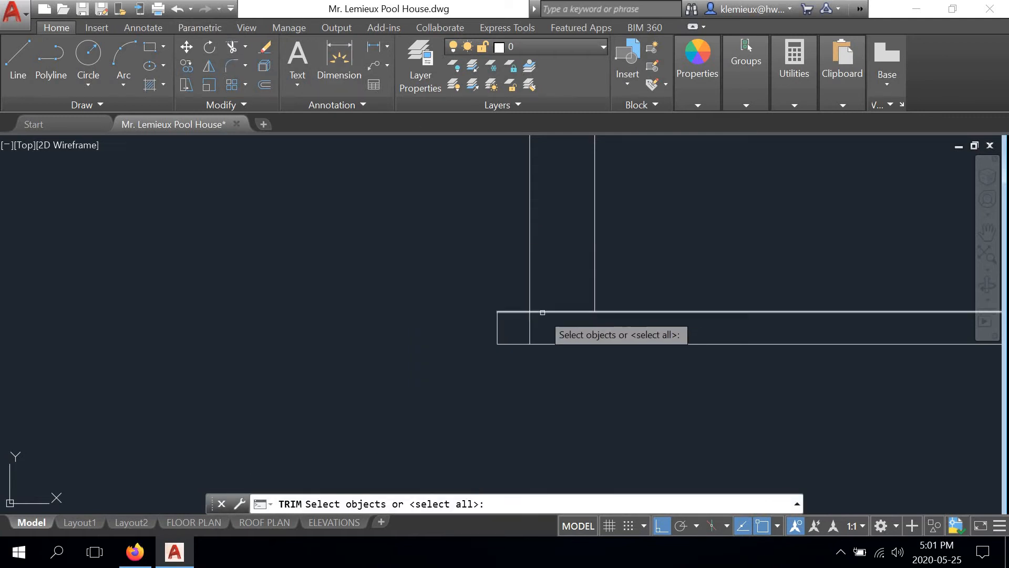
{"action": "left_click", "coordinate": [539, 312]}
{"action": "right_click", "coordinate": [529, 327]}
{"action": "left_click", "coordinate": [529, 326]}
{"action": "right_click", "coordinate": [453, 237]}
{"action": "left_click", "coordinate": [467, 253]}
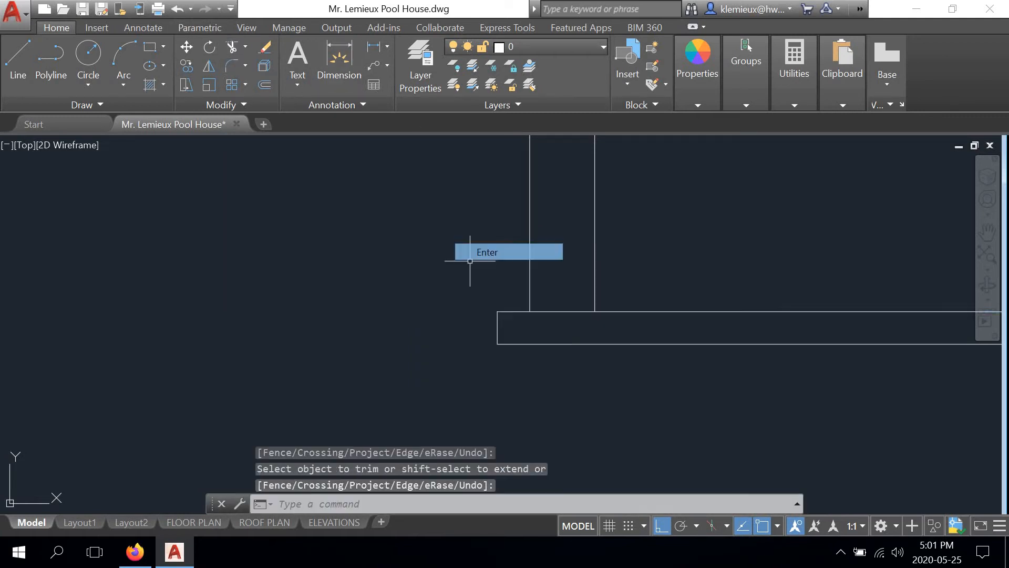
Step: Stretch the right end of the base strip's lower edge 6 inches outward beyond the wall
{"action": "scroll", "coordinate": [462, 274], "scroll_direction": "down", "scroll_amount": 4}
{"action": "middle_click_drag", "start_coordinate": [863, 280], "coordinate": [416, 267]}
{"action": "middle_click_drag", "start_coordinate": [751, 265], "coordinate": [507, 290]}
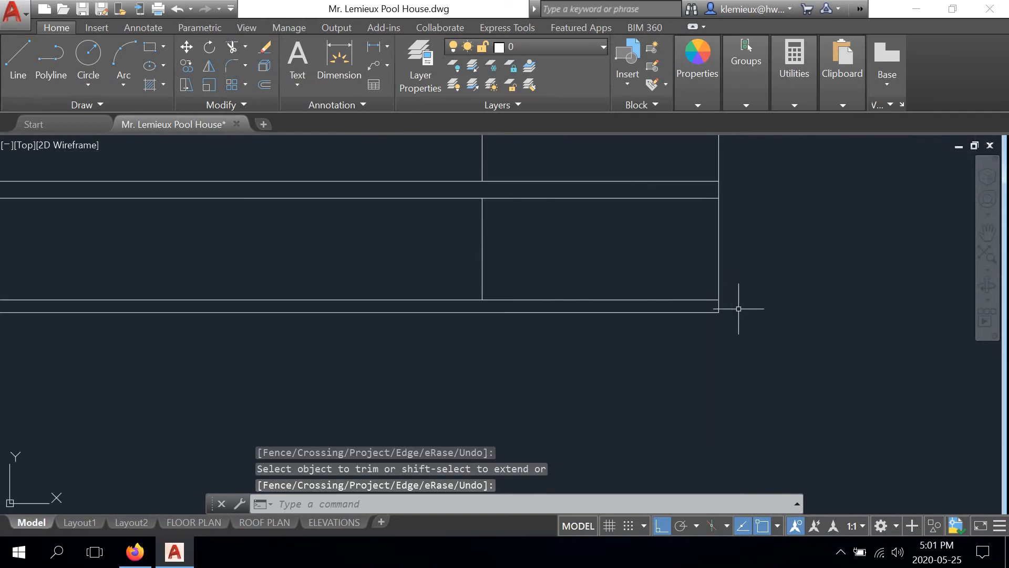
{"action": "scroll", "coordinate": [739, 309], "scroll_direction": "up", "scroll_amount": 6}
{"action": "key", "text": "Return"}
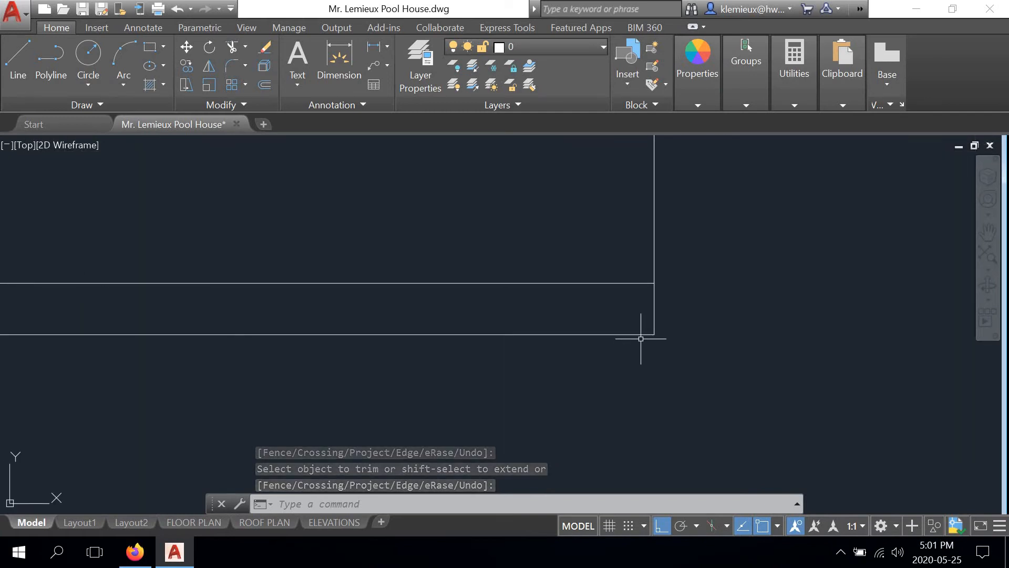
{"action": "left_click", "coordinate": [651, 335]}
{"action": "left_click", "coordinate": [665, 333]}
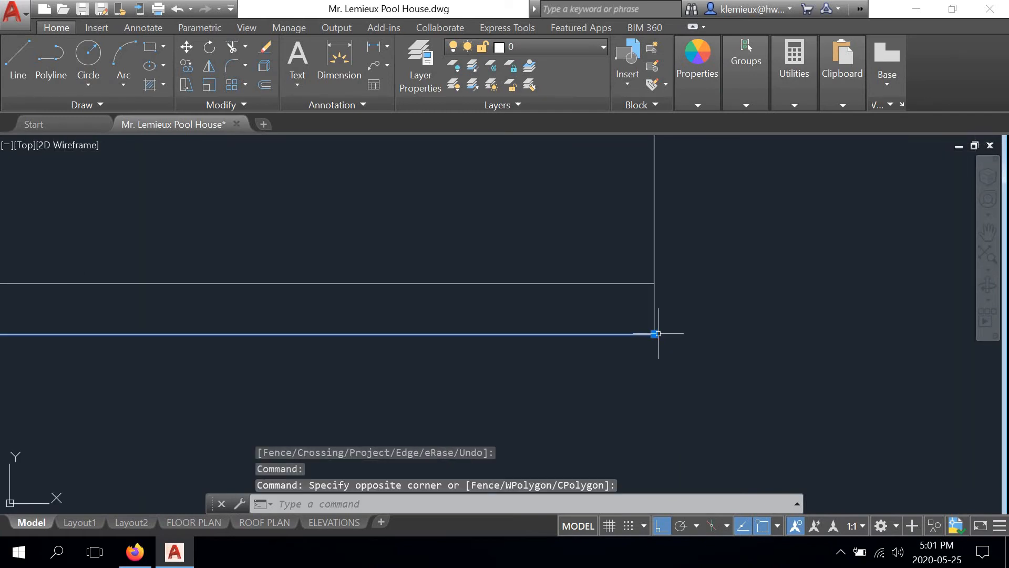
{"action": "left_click", "coordinate": [655, 333]}
{"action": "key", "text": "Return"}
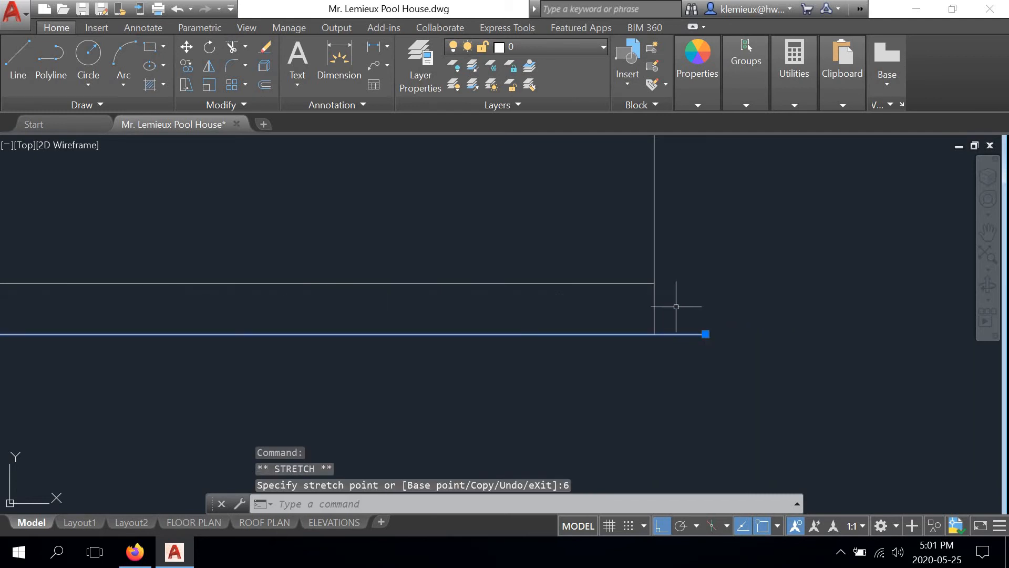
Step: Stretch the right end of the base strip's upper edge outward by 6 inches
{"action": "left_click", "coordinate": [651, 282]}
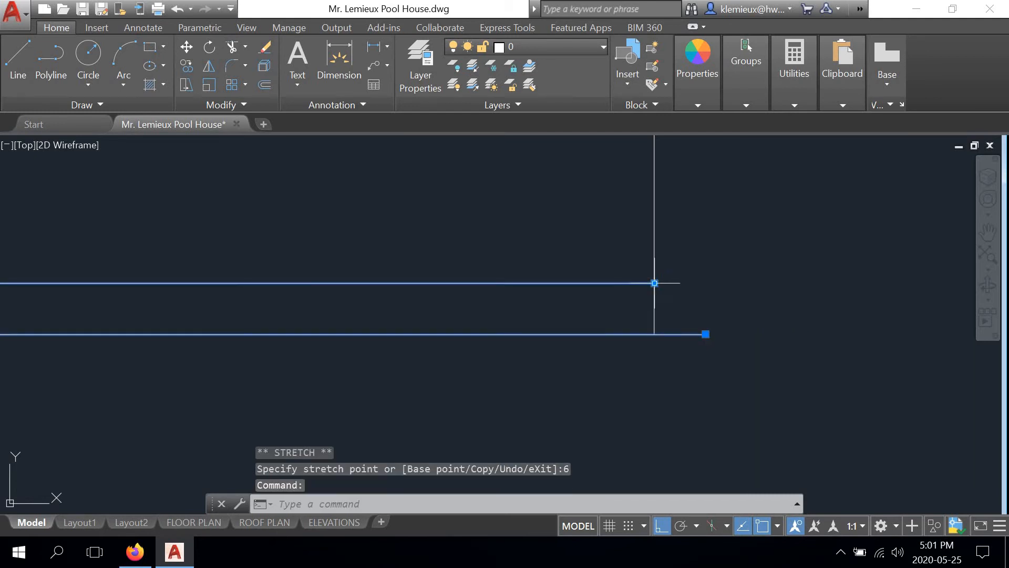
{"action": "left_click", "coordinate": [654, 283]}
{"action": "type", "text": "6"}
{"action": "key", "text": "Return"}
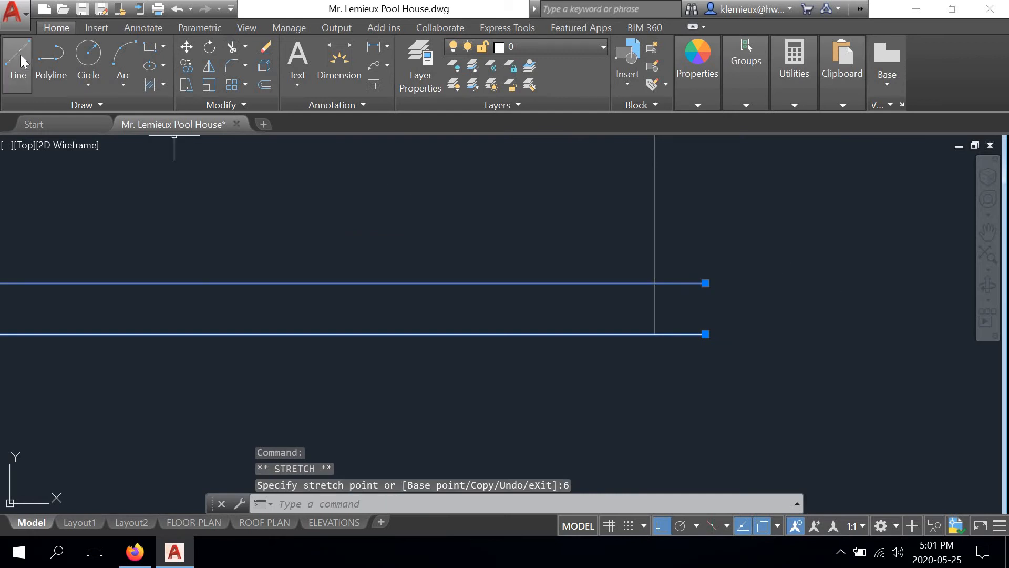
Step: Close the right end of the base strip with a vertical line joining the two stretched edges
{"action": "left_click", "coordinate": [20, 59]}
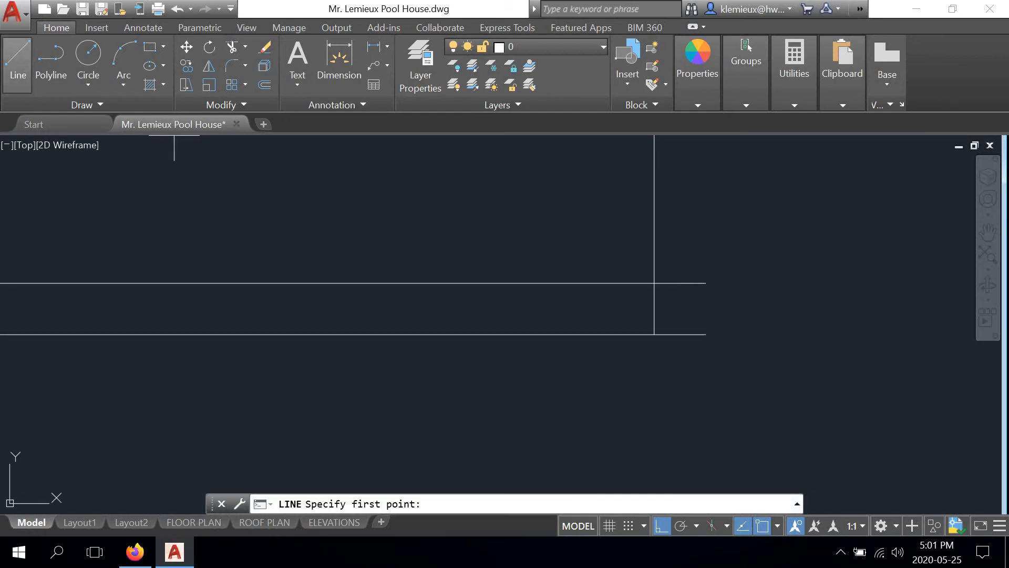
{"action": "left_click", "coordinate": [705, 283]}
{"action": "left_click", "coordinate": [706, 333]}
{"action": "right_click", "coordinate": [773, 296]}
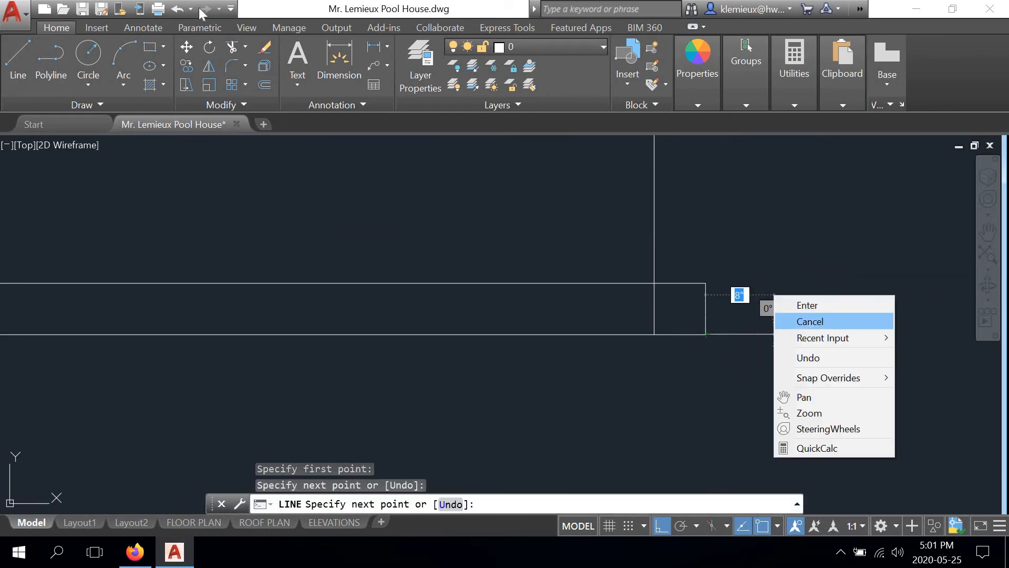
Step: Trim the right outer wall line inside the base strip, using the strip's upper edge as the cutting edge
{"action": "left_click", "coordinate": [231, 46]}
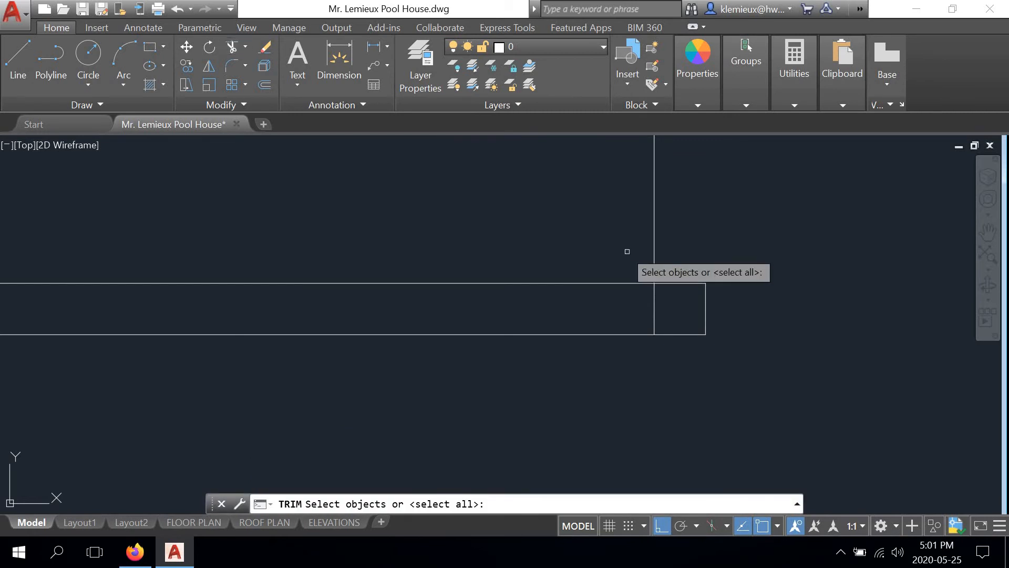
{"action": "left_click", "coordinate": [649, 284]}
{"action": "key", "text": "Return"}
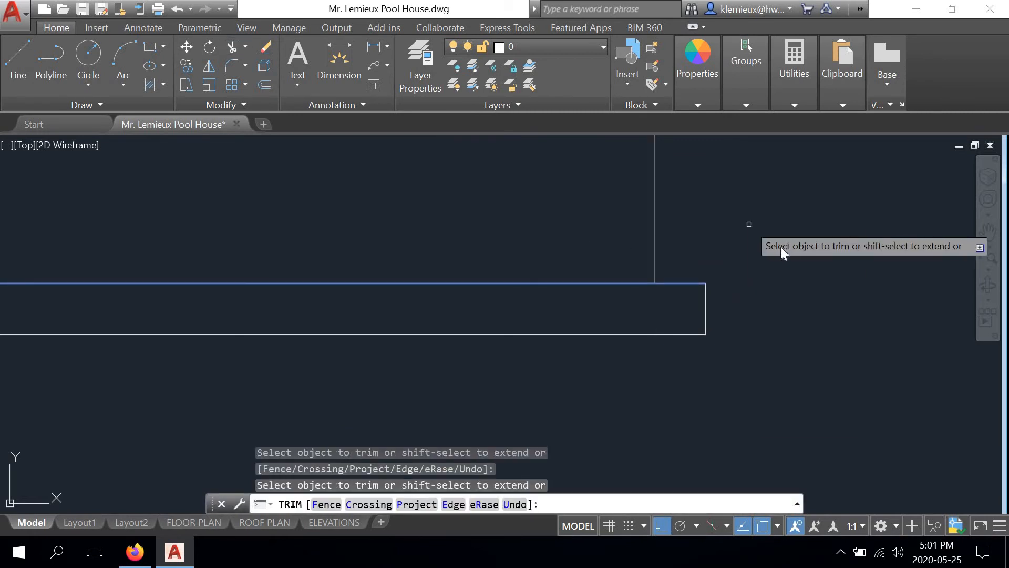
{"action": "right_click", "coordinate": [750, 223]}
{"action": "left_click", "coordinate": [773, 248]}
Step: Examine the row of elevation outlines, ending at the front elevation below its floor plan
{"action": "scroll", "coordinate": [784, 272], "scroll_direction": "down", "scroll_amount": 5}
{"action": "scroll", "coordinate": [552, 286], "scroll_direction": "down", "scroll_amount": 2}
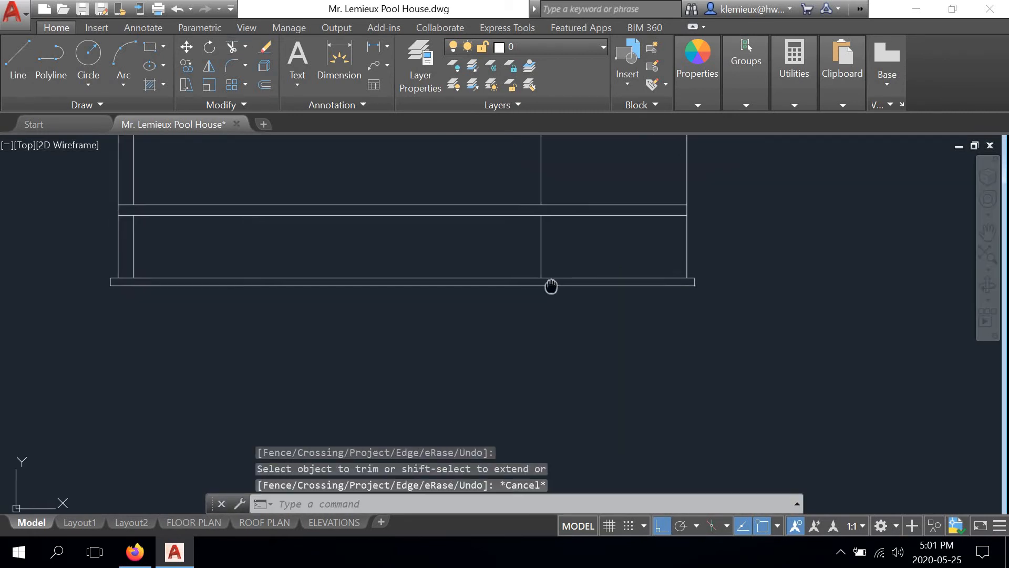
{"action": "middle_click_drag", "start_coordinate": [552, 286], "coordinate": [681, 338]}
{"action": "middle_click_drag", "start_coordinate": [538, 317], "coordinate": [683, 331]}
{"action": "scroll", "coordinate": [604, 314], "scroll_direction": "down", "scroll_amount": 3}
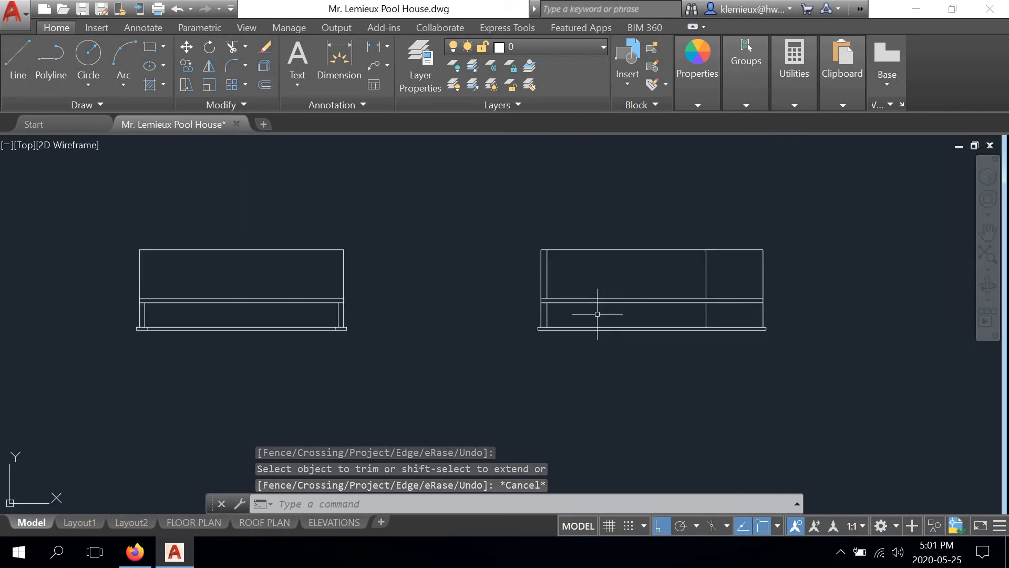
{"action": "scroll", "coordinate": [578, 315], "scroll_direction": "up", "scroll_amount": 1}
{"action": "scroll", "coordinate": [473, 315], "scroll_direction": "down", "scroll_amount": 3}
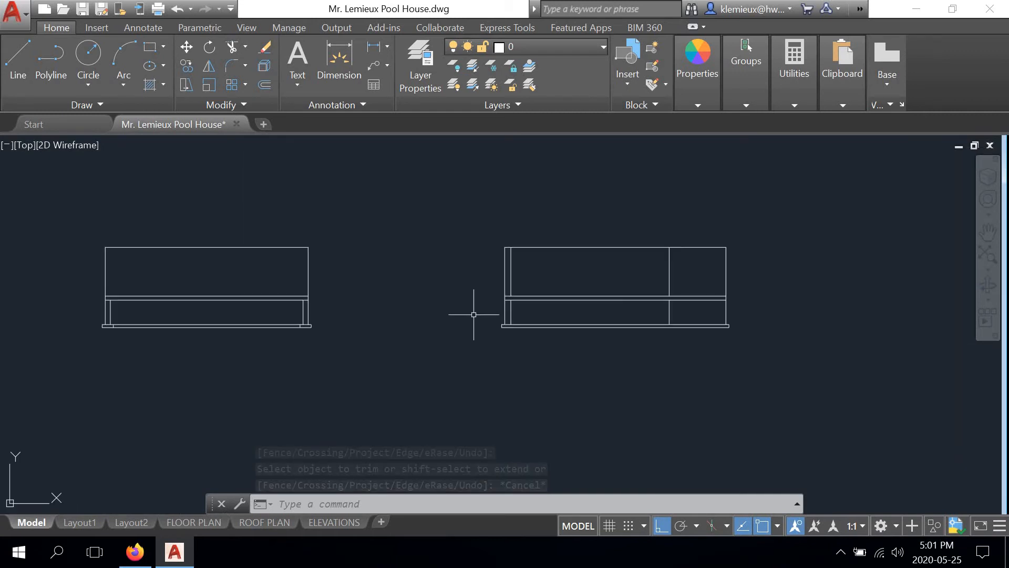
{"action": "middle_click_drag", "start_coordinate": [406, 314], "coordinate": [832, 358]}
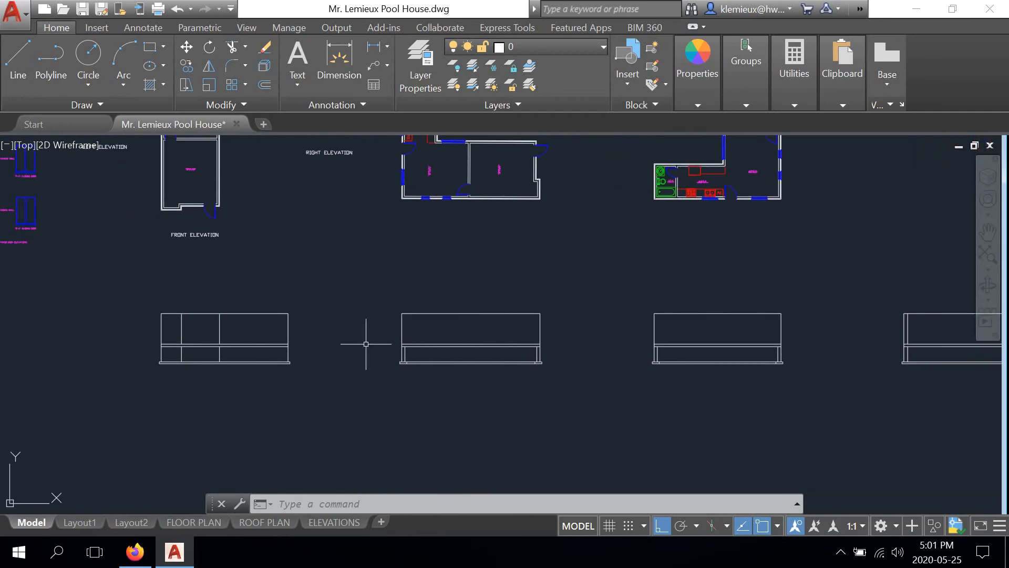
{"action": "mouse_move", "coordinate": [259, 336]}
{"action": "middle_mouse_down"}
{"action": "mouse_move", "coordinate": [350, 331]}
{"action": "mouse_move", "coordinate": [495, 366]}
{"action": "middle_mouse_up"}
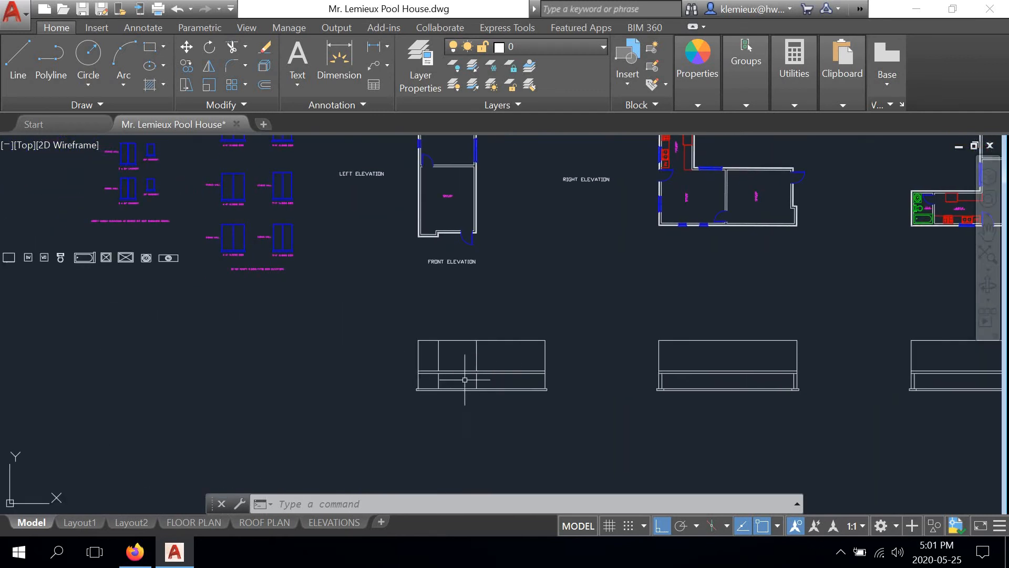
{"action": "scroll", "coordinate": [462, 367], "scroll_direction": "up", "scroll_amount": 2}
{"action": "scroll", "coordinate": [400, 387], "scroll_direction": "up", "scroll_amount": 4}
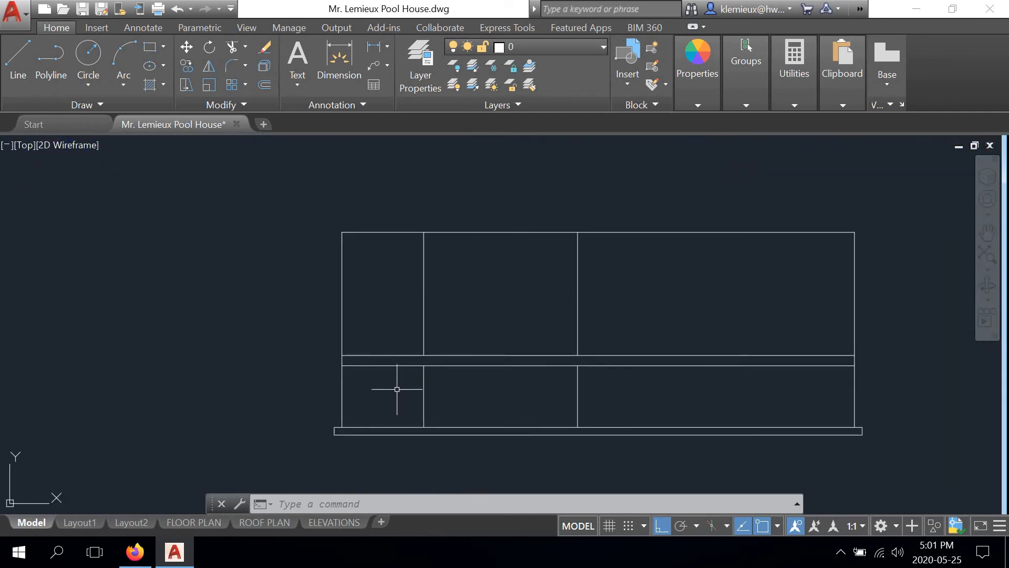
{"action": "middle_click_drag", "start_coordinate": [399, 387], "coordinate": [351, 325]}
{"action": "scroll", "coordinate": [355, 313], "scroll_direction": "up", "scroll_amount": 2}
{"action": "scroll", "coordinate": [363, 310], "scroll_direction": "down", "scroll_amount": 2}
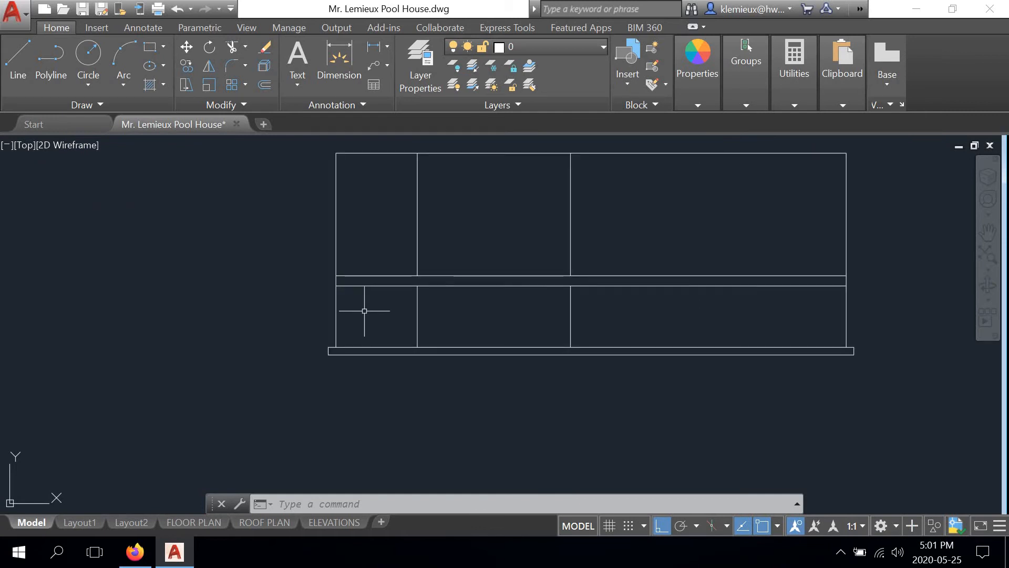
Step: Offset the left and right outer wall lines of the front elevation 10 inches inward
{"action": "scroll", "coordinate": [364, 311], "scroll_direction": "up", "scroll_amount": 2}
{"action": "left_click", "coordinate": [264, 84]}
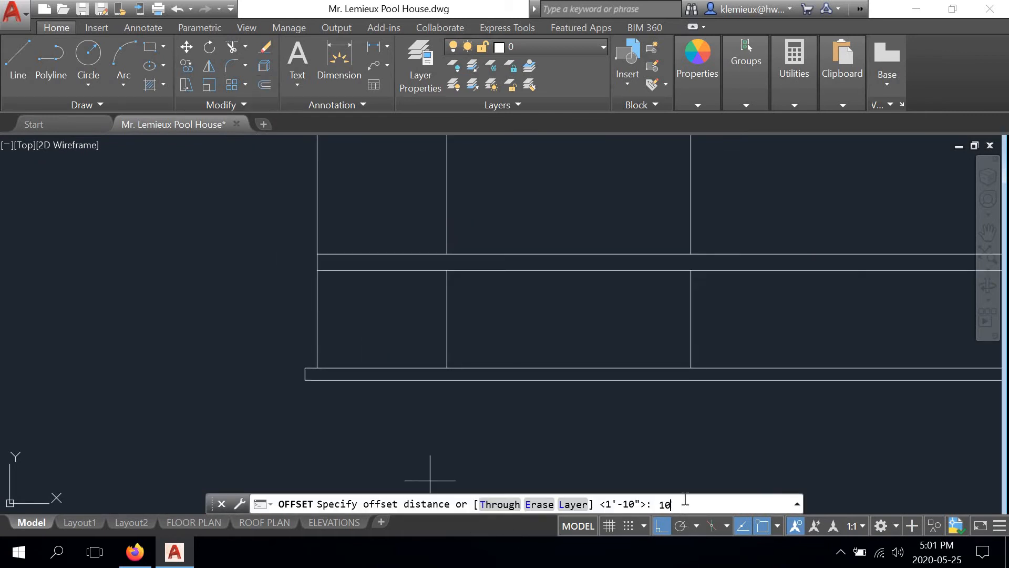
{"action": "key", "text": "Return"}
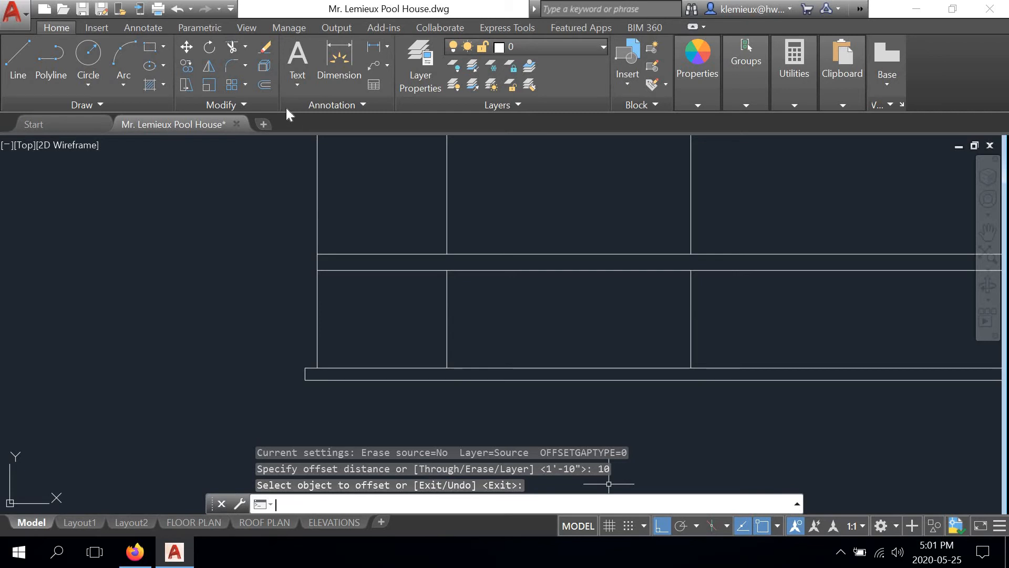
{"action": "key", "text": "Return"}
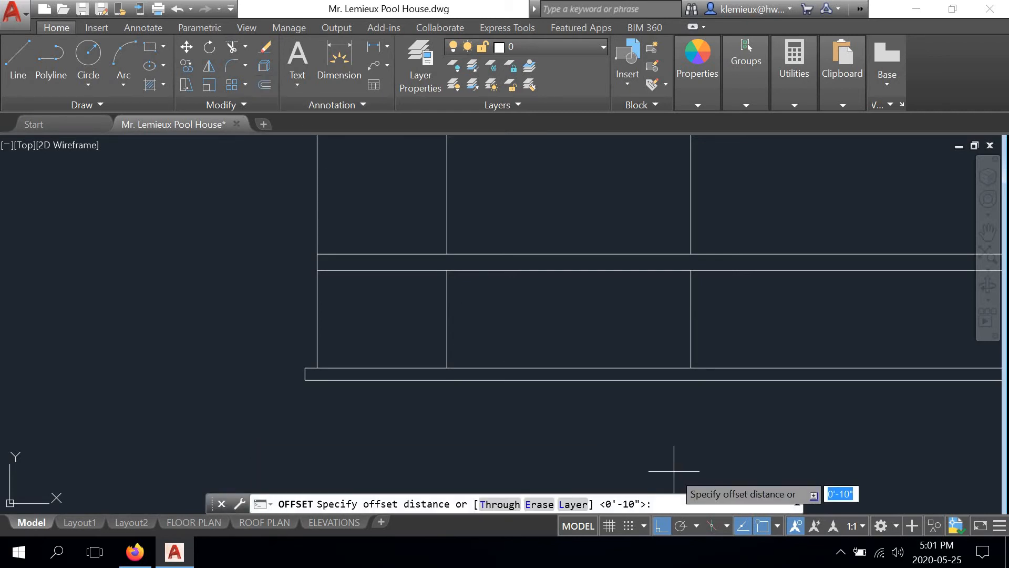
{"action": "key", "text": "Return"}
{"action": "left_click", "coordinate": [317, 292]}
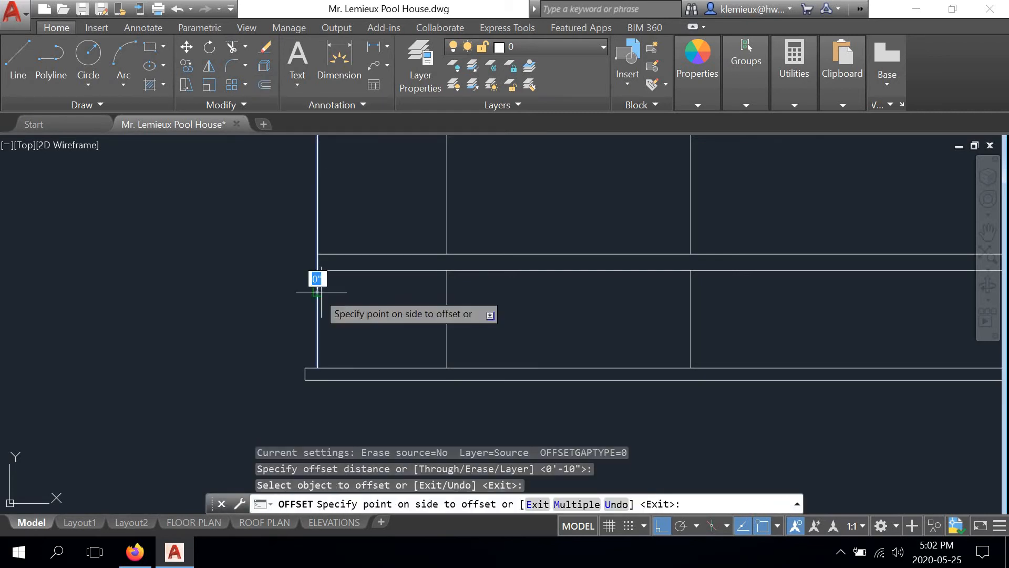
{"action": "left_click", "coordinate": [320, 292]}
{"action": "scroll", "coordinate": [360, 299], "scroll_direction": "down", "scroll_amount": 2}
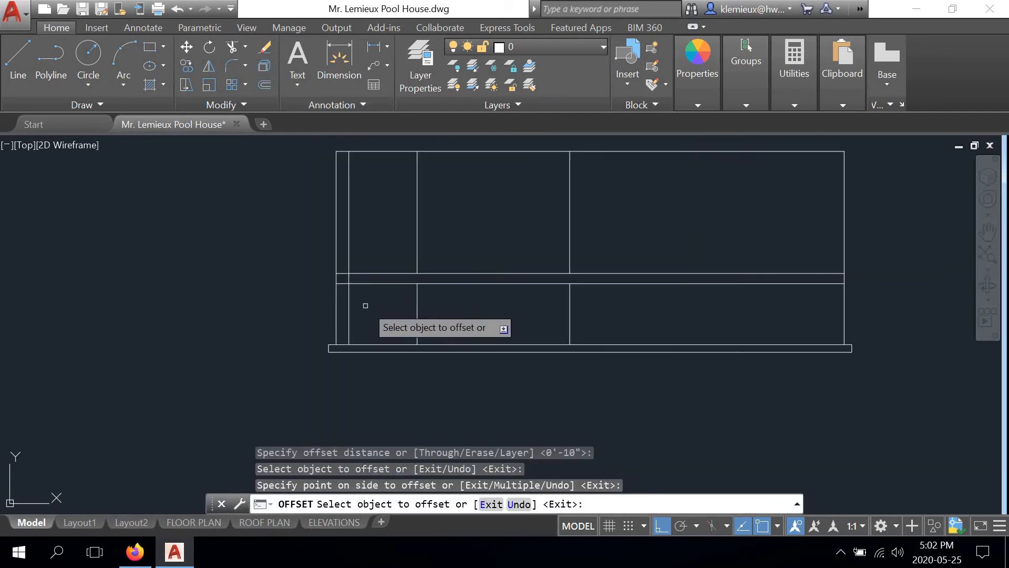
{"action": "left_click", "coordinate": [844, 302]}
{"action": "left_click", "coordinate": [807, 309]}
Step: Examine the front wall jog and corners of the floor plan above the front elevation
{"action": "scroll", "coordinate": [707, 309], "scroll_direction": "down", "scroll_amount": 2}
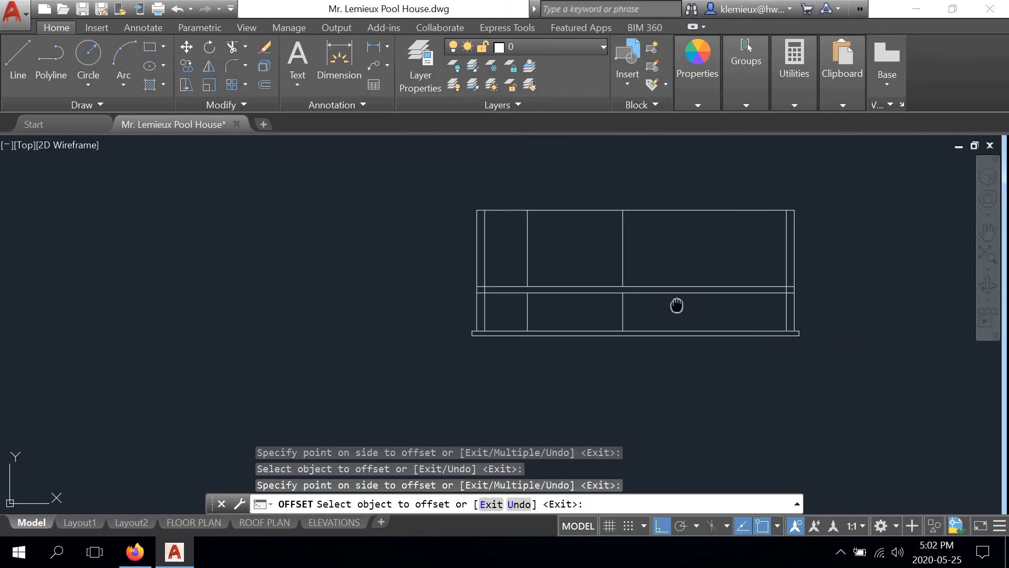
{"action": "middle_click_drag", "start_coordinate": [676, 305], "coordinate": [534, 407]}
{"action": "scroll", "coordinate": [533, 408], "scroll_direction": "down", "scroll_amount": 2}
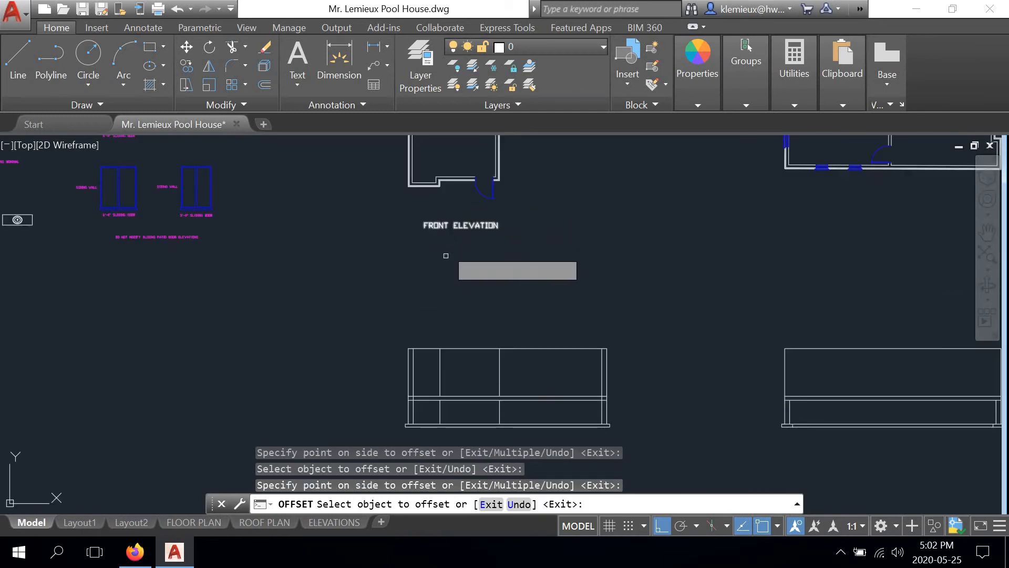
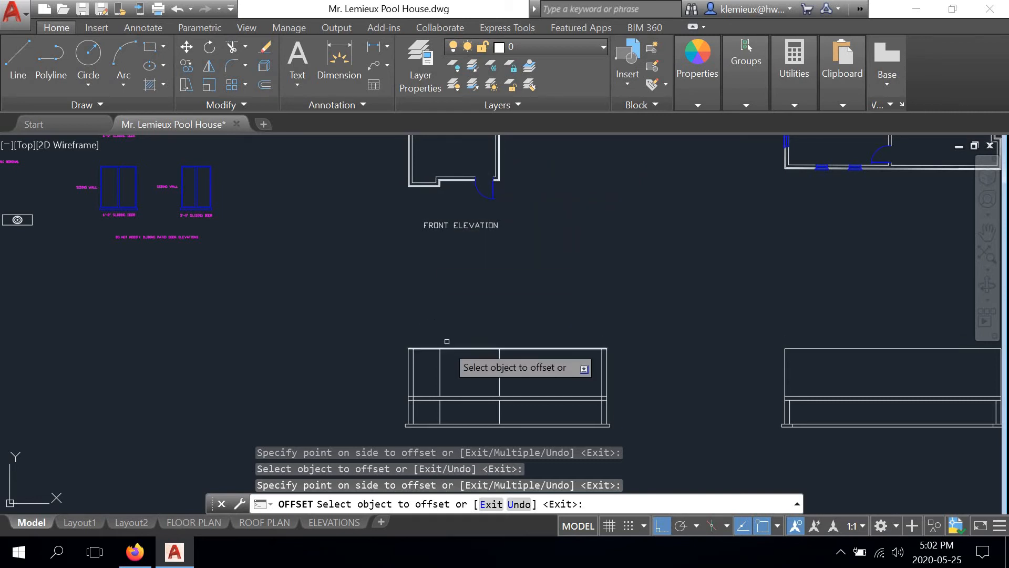
{"action": "scroll", "coordinate": [426, 199], "scroll_direction": "up", "scroll_amount": 5}
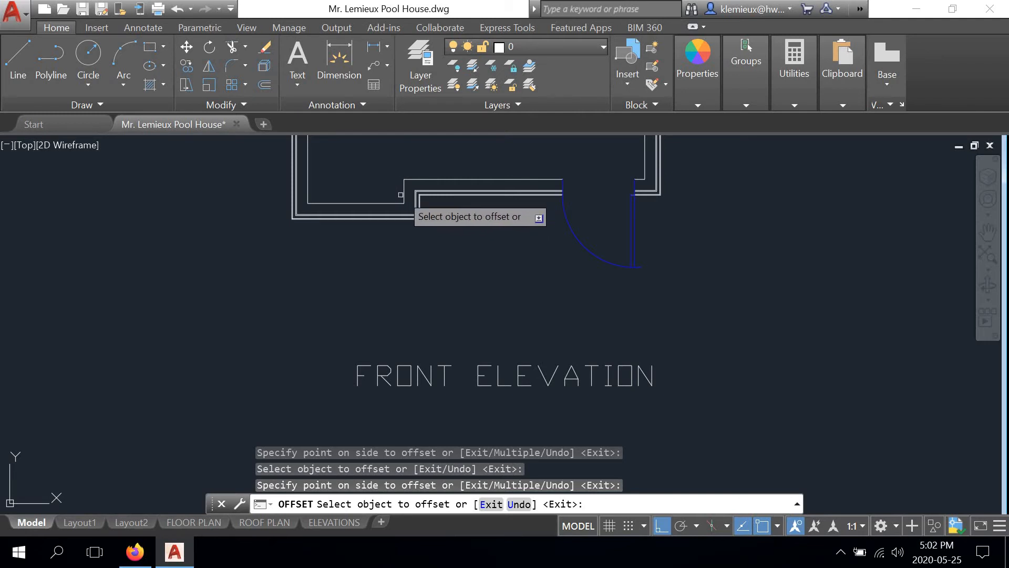
{"action": "scroll", "coordinate": [401, 195], "scroll_direction": "down", "scroll_amount": 5}
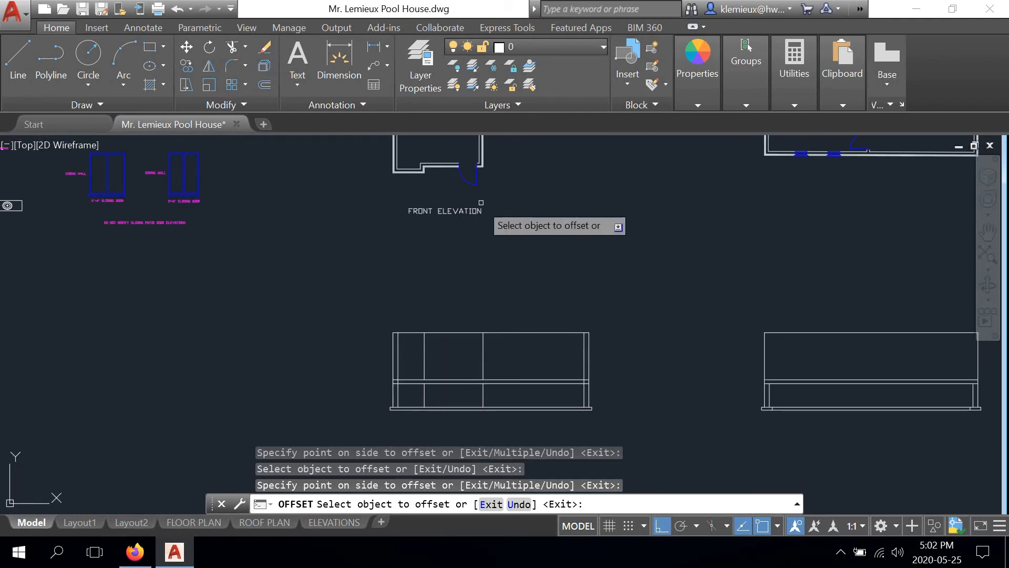
{"action": "scroll", "coordinate": [473, 205], "scroll_direction": "up", "scroll_amount": 8}
{"action": "scroll", "coordinate": [477, 156], "scroll_direction": "down", "scroll_amount": 7}
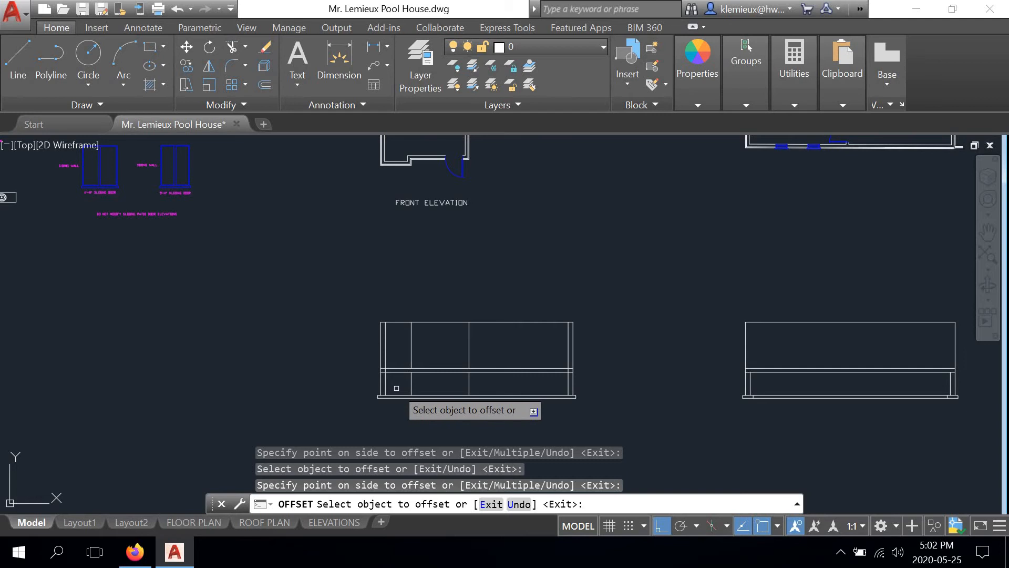
Step: Offset the front elevation's two intermediate lower wall lines 10 inches to the left
{"action": "scroll", "coordinate": [396, 388], "scroll_direction": "up", "scroll_amount": 4}
{"action": "left_click", "coordinate": [428, 375]}
{"action": "left_click", "coordinate": [419, 362]}
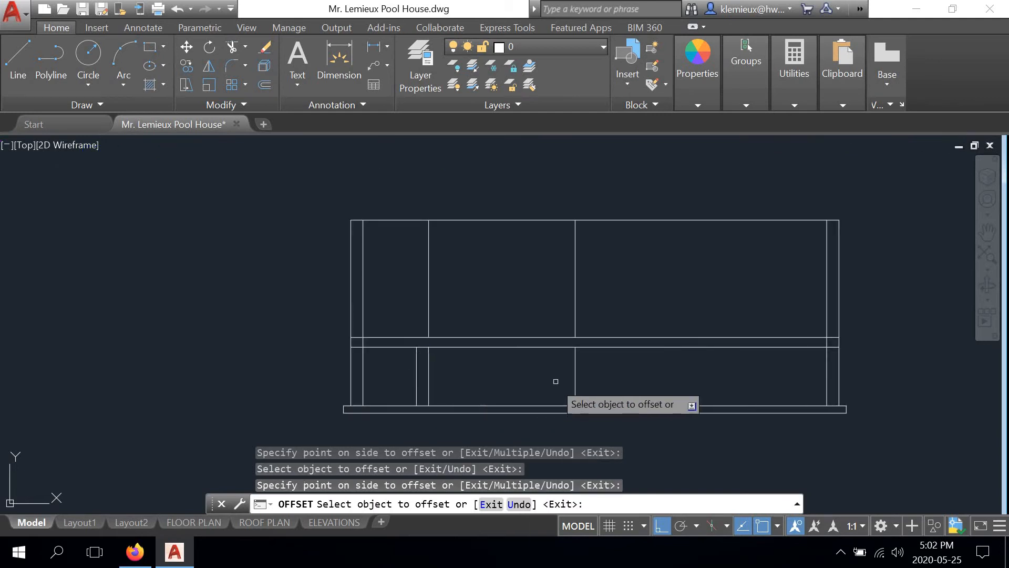
{"action": "left_click", "coordinate": [577, 371]}
{"action": "left_click", "coordinate": [520, 376]}
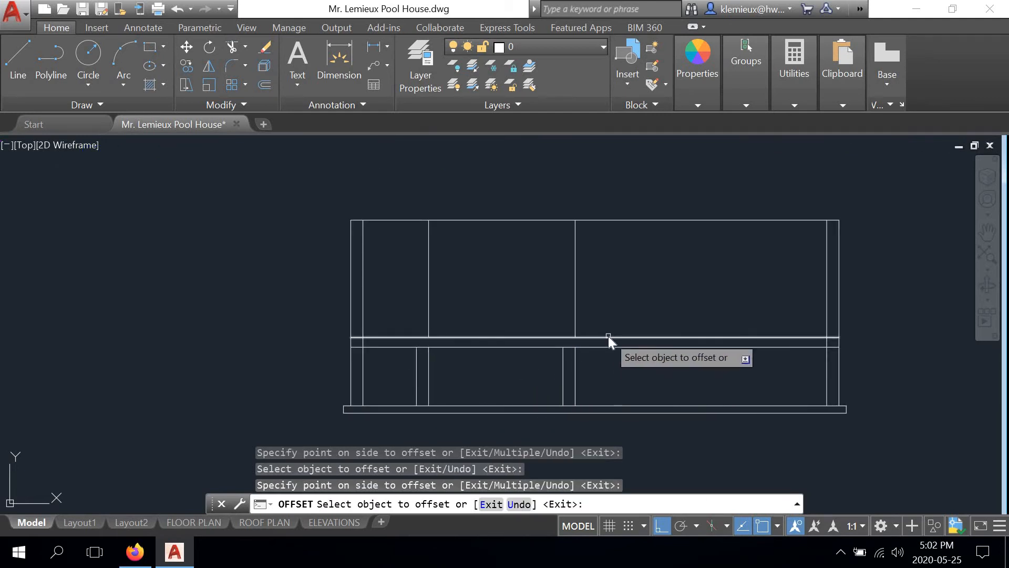
{"action": "right_click", "coordinate": [608, 336]}
{"action": "left_click", "coordinate": [644, 362]}
Step: Trim the front elevation's two inner offset wall lines above the lower of the two mid-height horizontal lines
{"action": "middle_click_drag", "start_coordinate": [500, 361], "coordinate": [492, 325]}
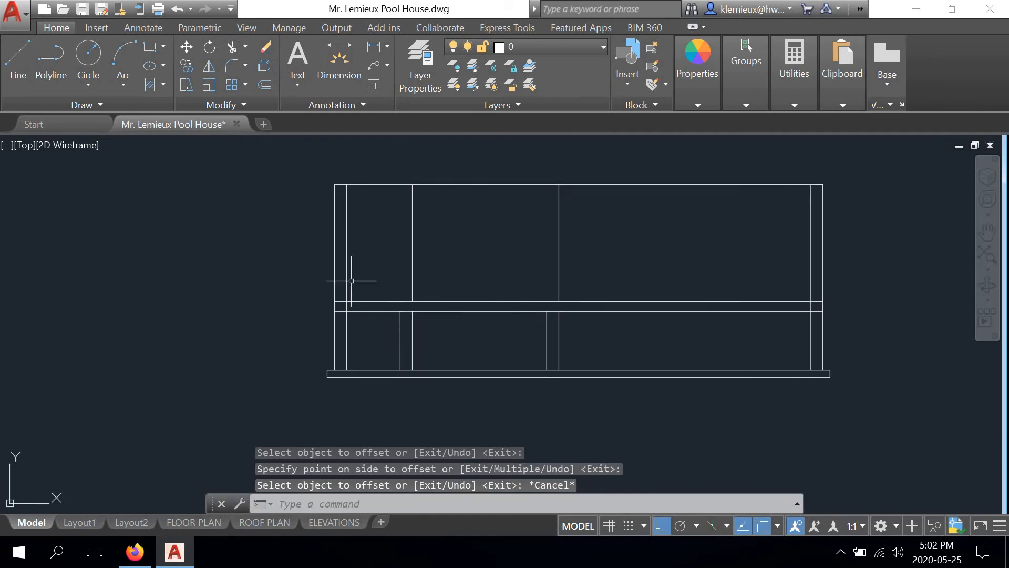
{"action": "left_click", "coordinate": [232, 46]}
{"action": "left_click", "coordinate": [352, 311]}
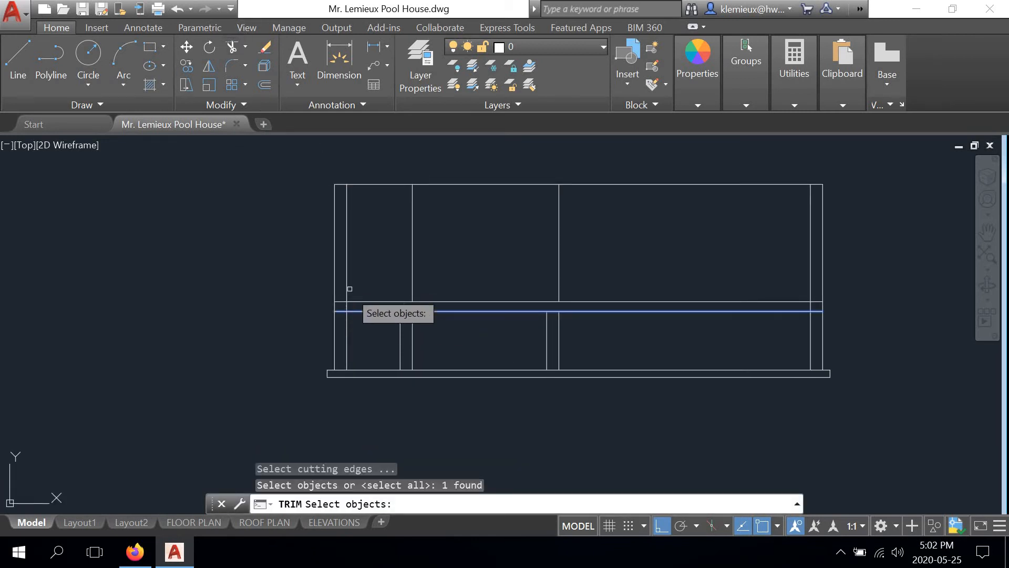
{"action": "key", "text": "Return"}
{"action": "left_click", "coordinate": [346, 274]}
{"action": "left_click", "coordinate": [810, 261]}
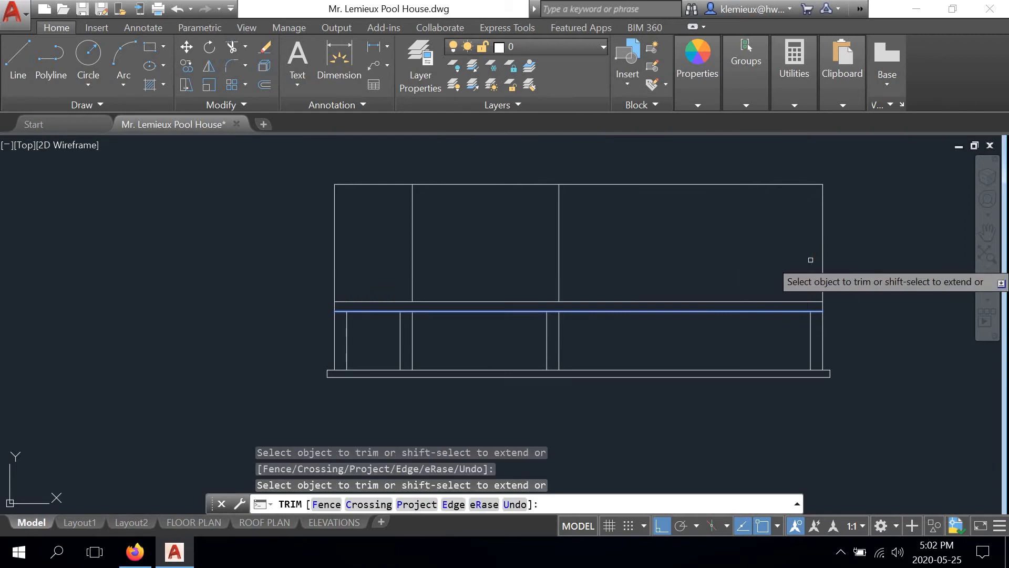
{"action": "right_click", "coordinate": [864, 260]}
{"action": "left_click", "coordinate": [875, 277]}
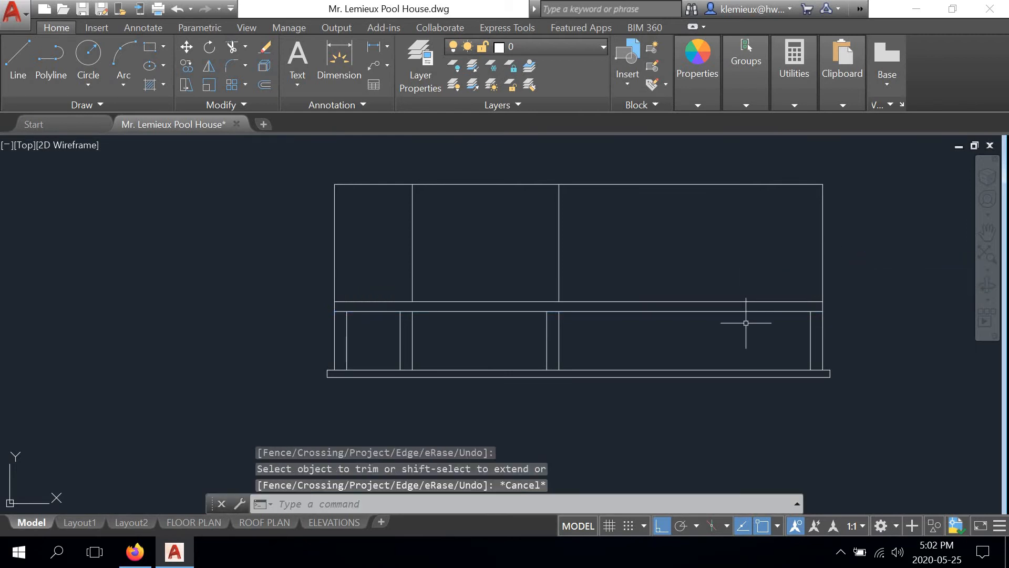
Step: Examine the front elevation and compare its wall positions with the floor plan above it
{"action": "middle_click_drag", "start_coordinate": [507, 324], "coordinate": [448, 331]}
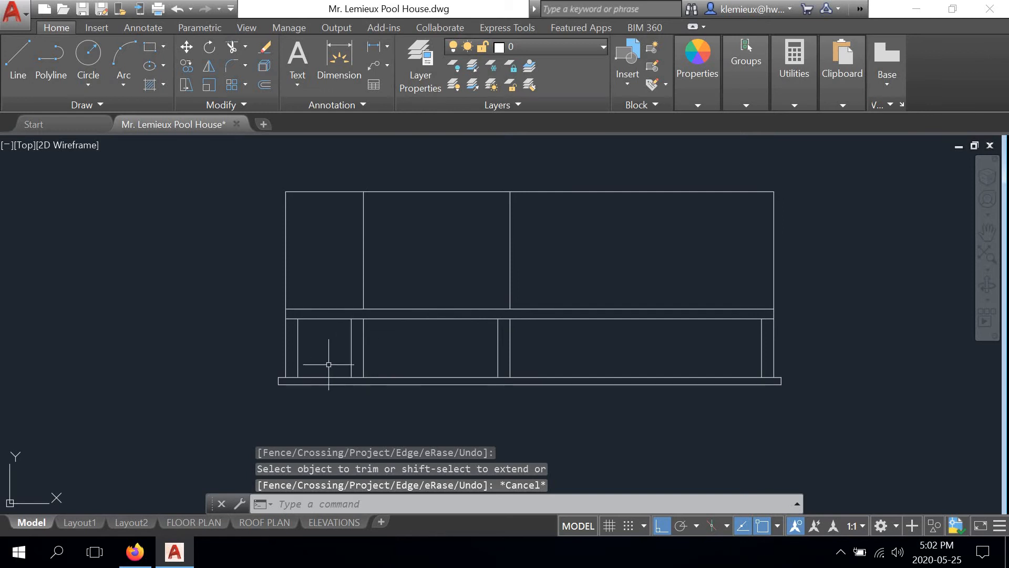
{"action": "scroll", "coordinate": [372, 358], "scroll_direction": "down", "scroll_amount": 4}
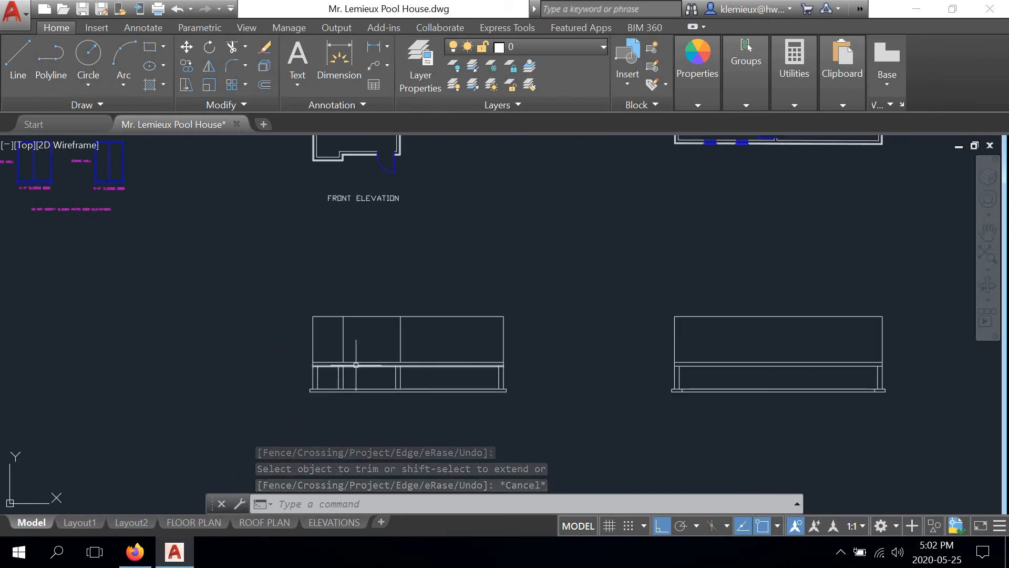
{"action": "mouse_move", "coordinate": [365, 342]}
{"action": "middle_mouse_down"}
{"action": "mouse_move", "coordinate": [387, 416]}
{"action": "mouse_move", "coordinate": [408, 318]}
{"action": "middle_mouse_up"}
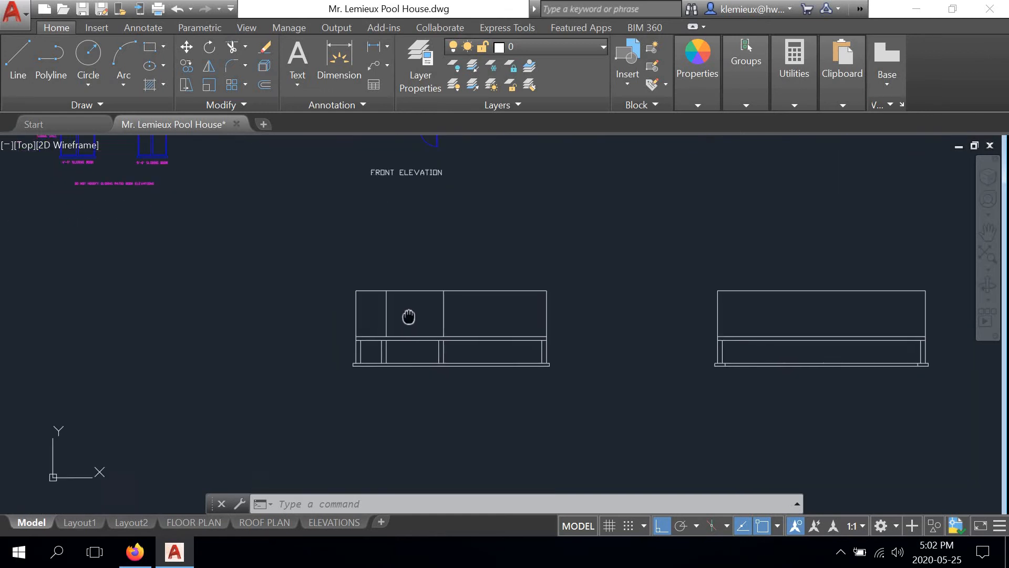
{"action": "scroll", "coordinate": [457, 347], "scroll_direction": "up", "scroll_amount": 3}
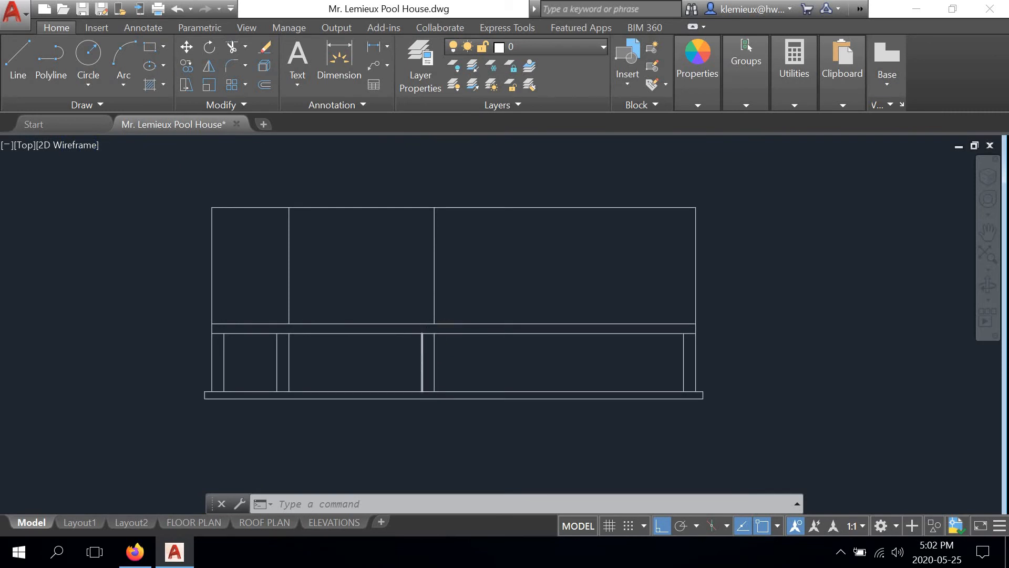
{"action": "scroll", "coordinate": [418, 345], "scroll_direction": "down", "scroll_amount": 3}
{"action": "middle_click_drag", "start_coordinate": [369, 243], "coordinate": [361, 354]}
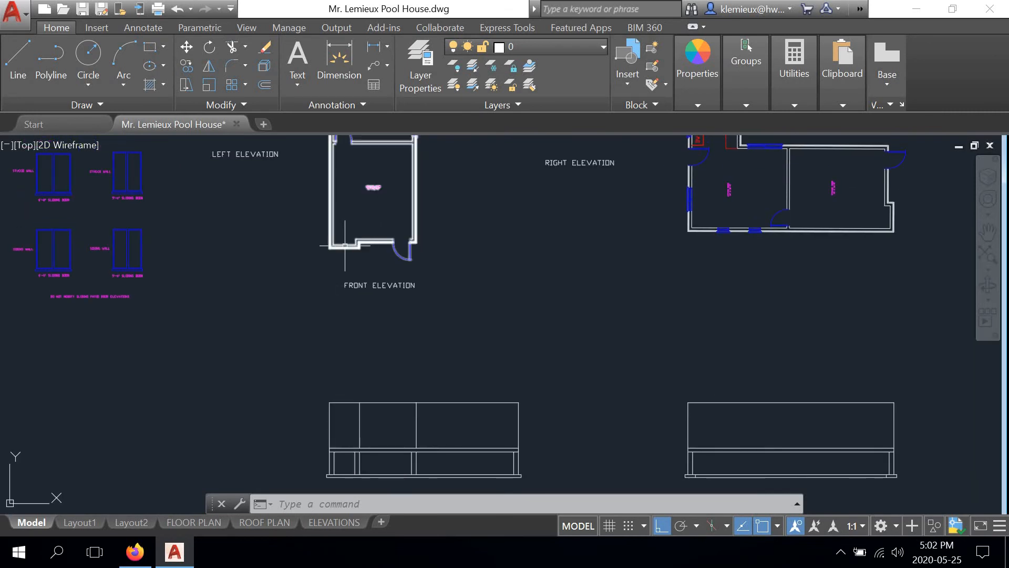
{"action": "scroll", "coordinate": [414, 244], "scroll_direction": "down", "scroll_amount": 2}
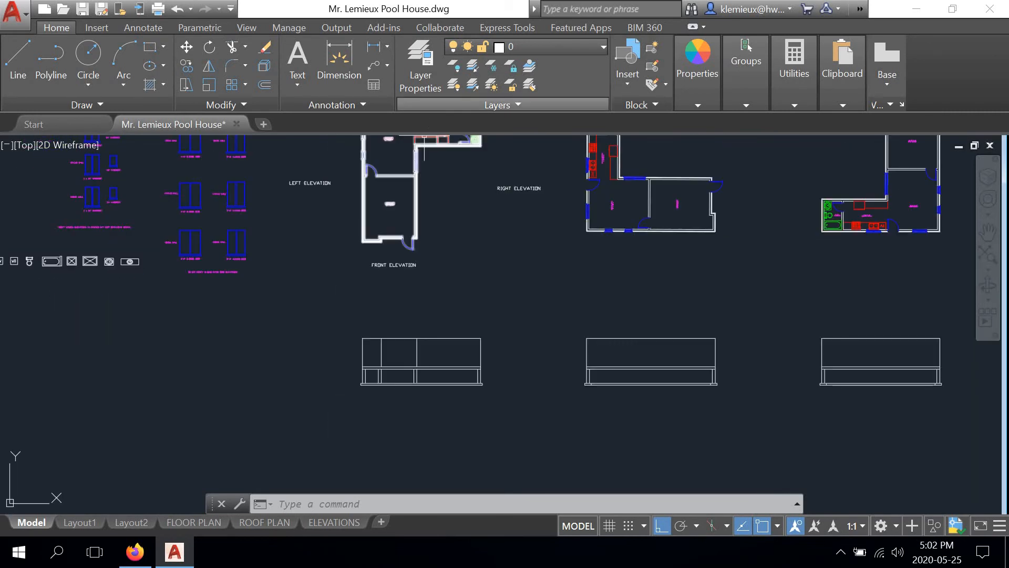
{"action": "middle_click_drag", "start_coordinate": [431, 363], "coordinate": [452, 299]}
{"action": "scroll", "coordinate": [406, 315], "scroll_direction": "up", "scroll_amount": 5}
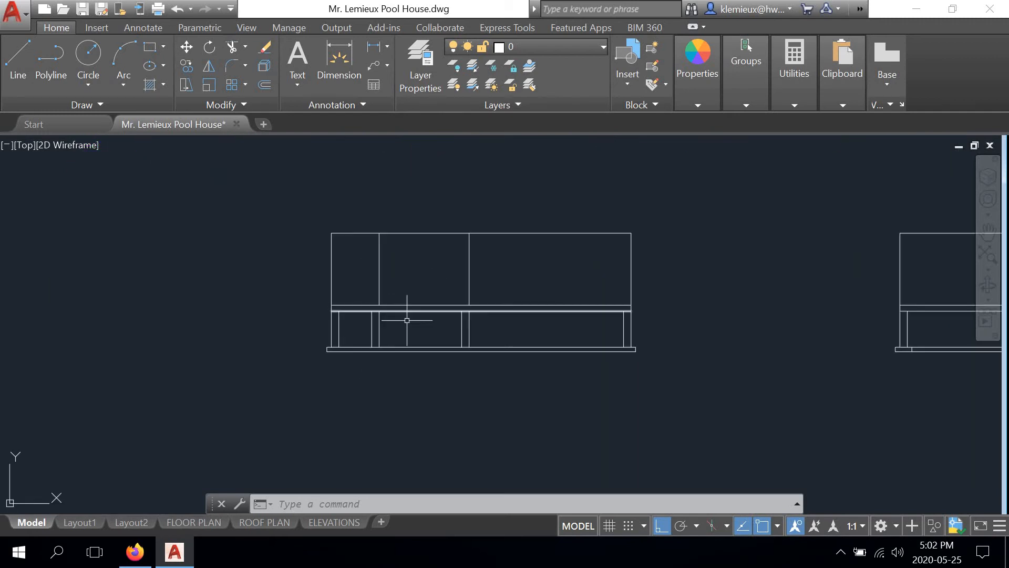
Step: Offset the left end line of the front elevation's base strip 22 inches to the right
{"action": "scroll", "coordinate": [289, 399], "scroll_direction": "up", "scroll_amount": 2}
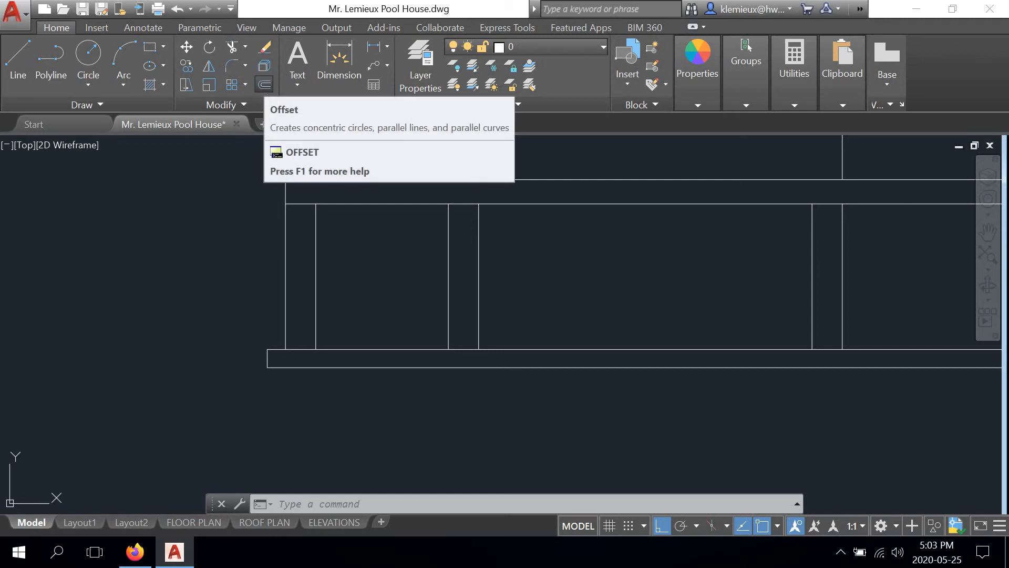
{"action": "left_click", "coordinate": [264, 83]}
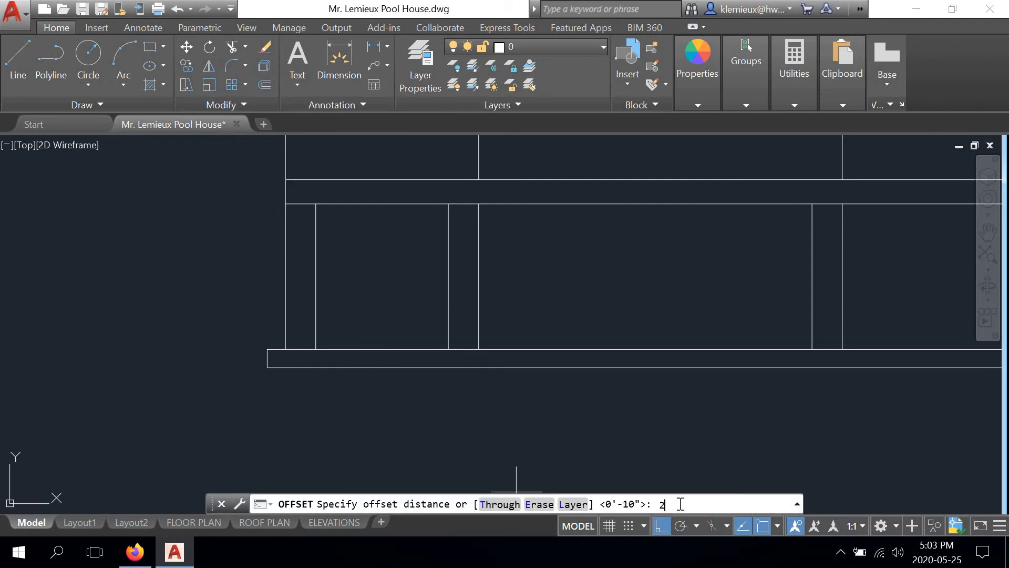
{"action": "key", "text": "Return"}
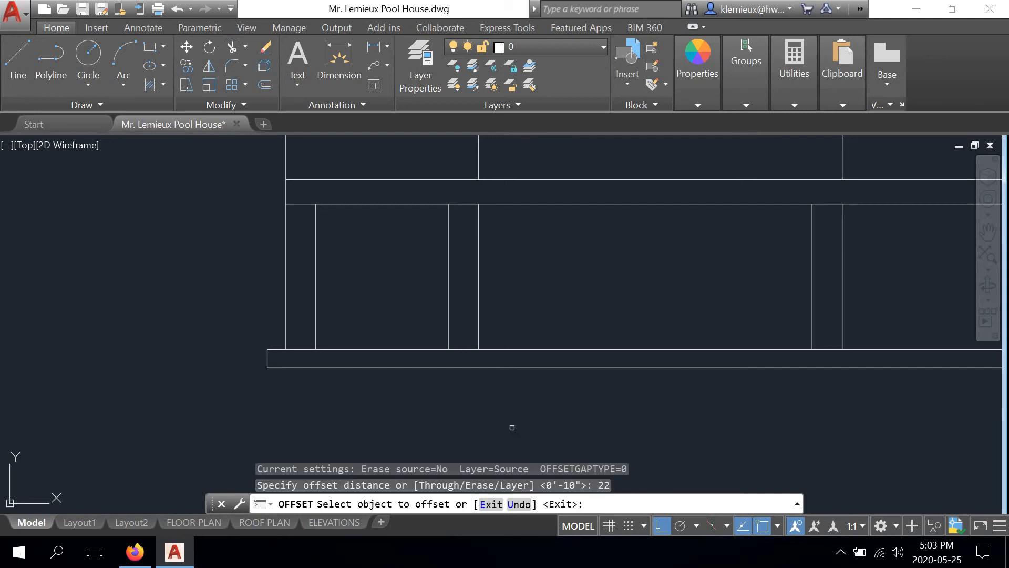
{"action": "left_click", "coordinate": [267, 356]}
{"action": "left_click", "coordinate": [377, 362]}
{"action": "right_click", "coordinate": [413, 391]}
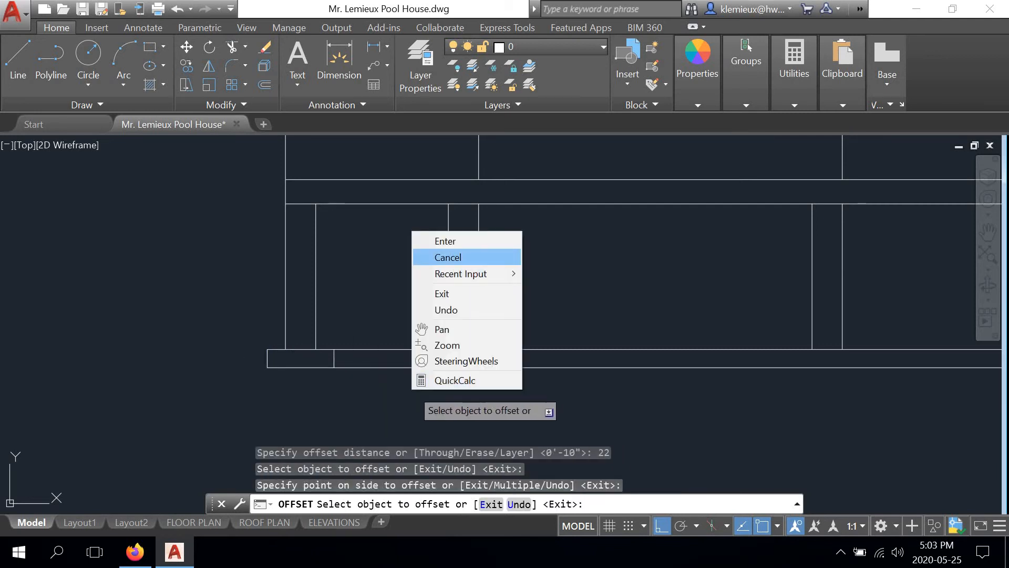
{"action": "left_click", "coordinate": [442, 257]}
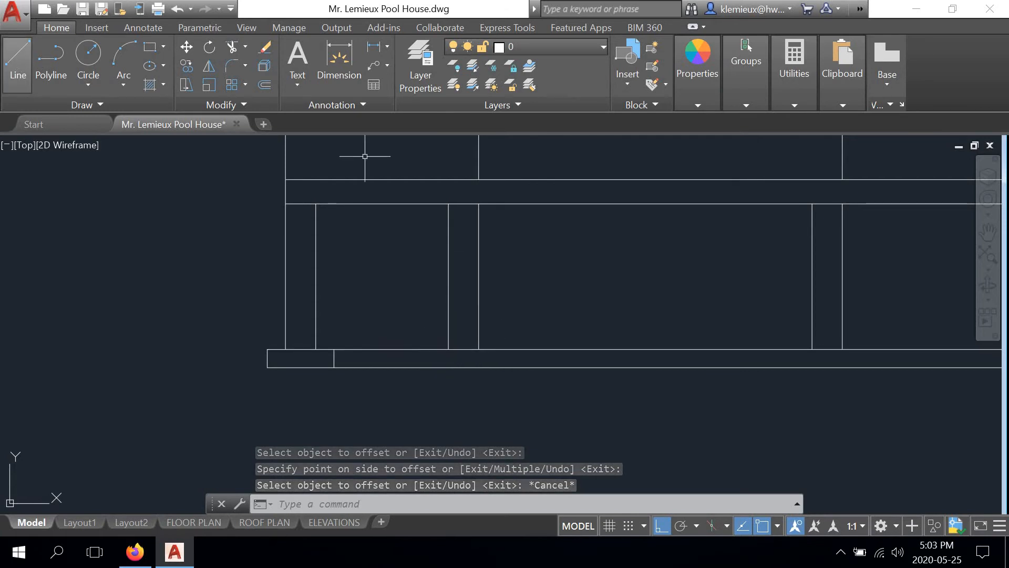
Step: Draw a vertical line across the base strip, down from the left line of the first intermediate wall
{"action": "left_click", "coordinate": [16, 62]}
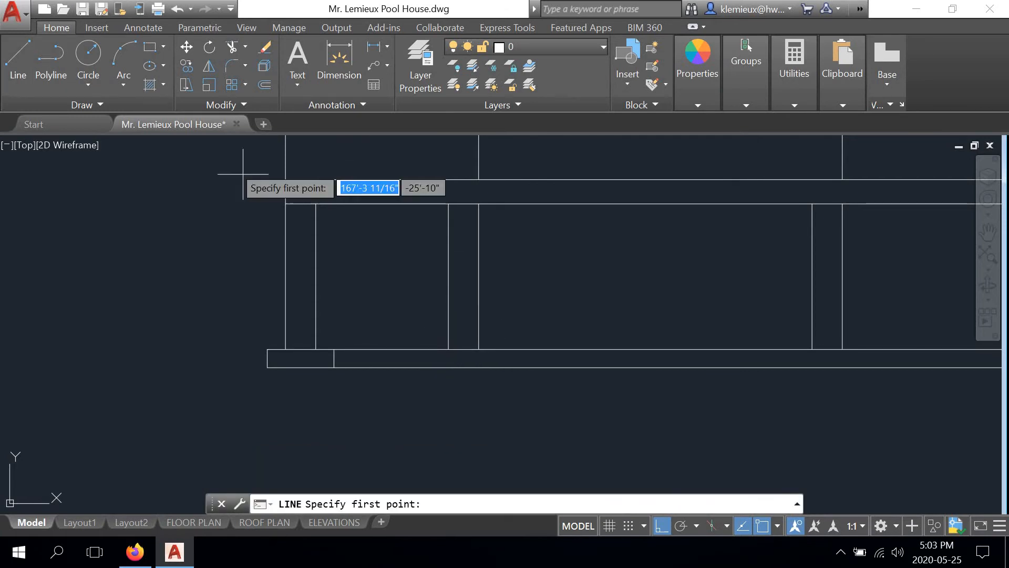
{"action": "left_click", "coordinate": [448, 349]}
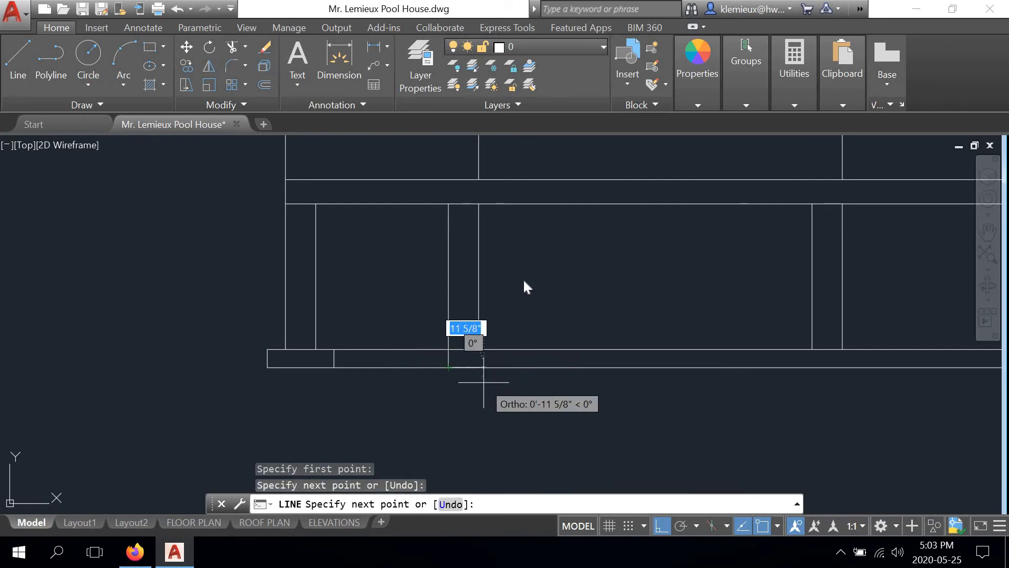
{"action": "right_click", "coordinate": [483, 219]}
{"action": "left_click", "coordinate": [520, 245]}
Step: Offset the new vertical line in the base strip 6 inches to the left and erase the original line
{"action": "scroll", "coordinate": [449, 342], "scroll_direction": "up", "scroll_amount": 4}
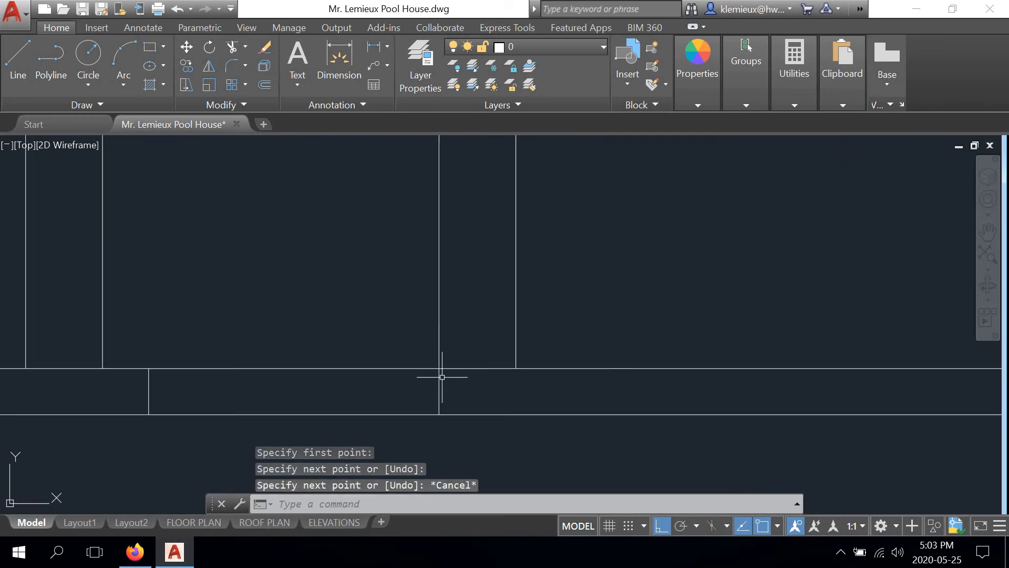
{"action": "scroll", "coordinate": [438, 378], "scroll_direction": "down", "scroll_amount": 1}
{"action": "left_click", "coordinate": [263, 84]}
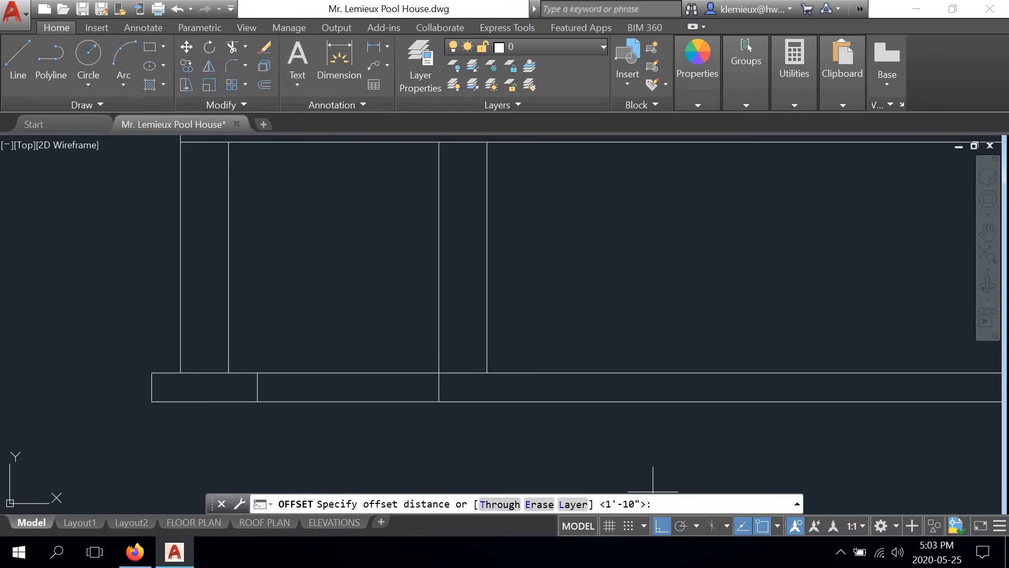
{"action": "type", "text": "6"}
{"action": "key", "text": "Return"}
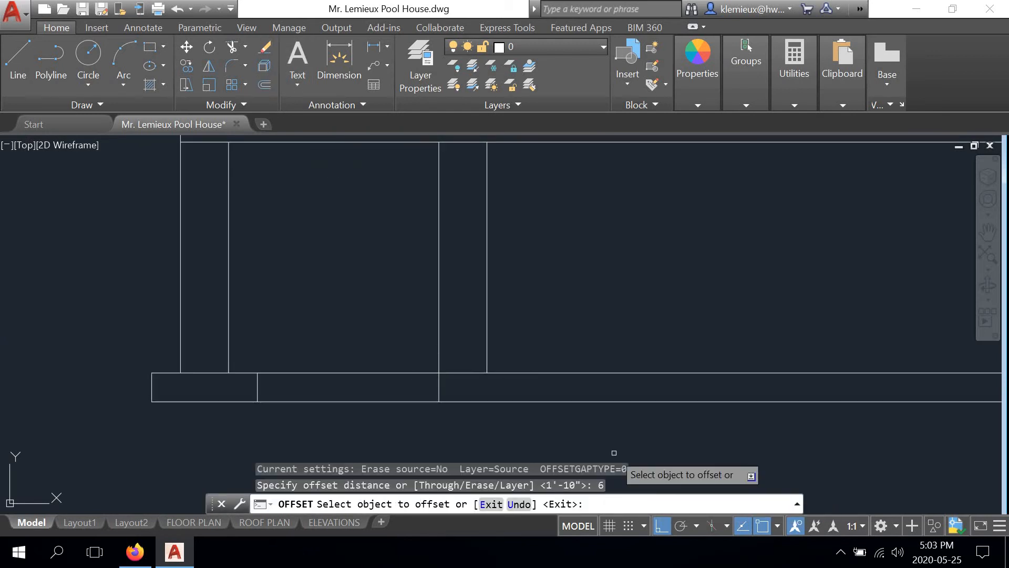
{"action": "left_click", "coordinate": [440, 386]}
{"action": "left_click", "coordinate": [421, 384]}
{"action": "right_click", "coordinate": [560, 322]}
{"action": "left_click", "coordinate": [591, 345]}
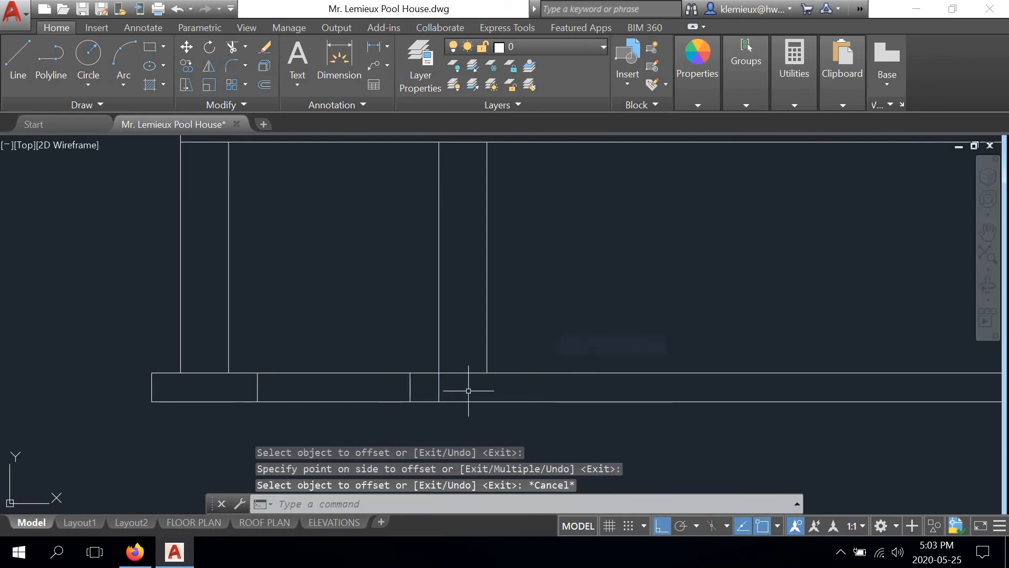
{"action": "left_click", "coordinate": [440, 386]}
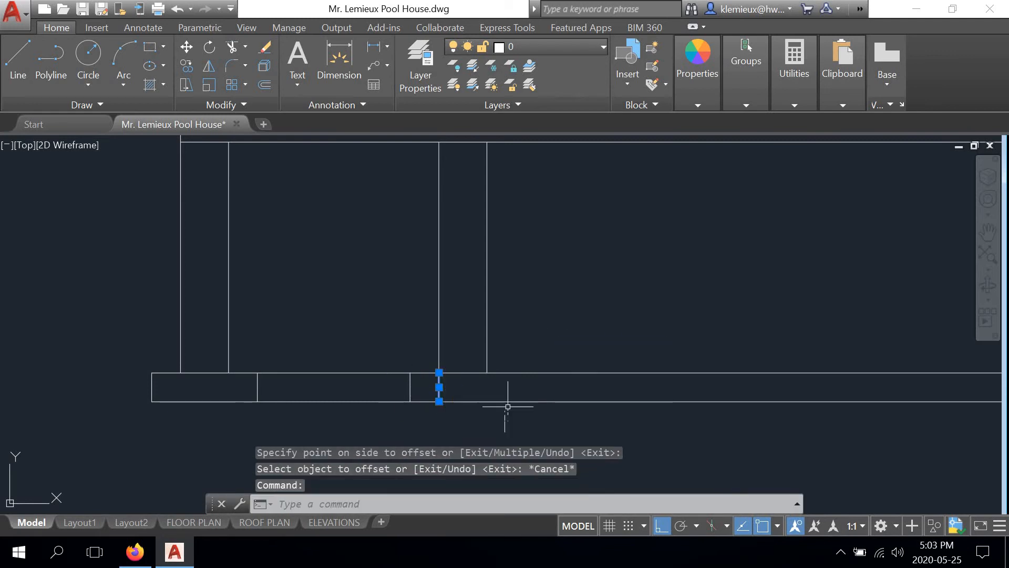
{"action": "left_click", "coordinate": [265, 46]}
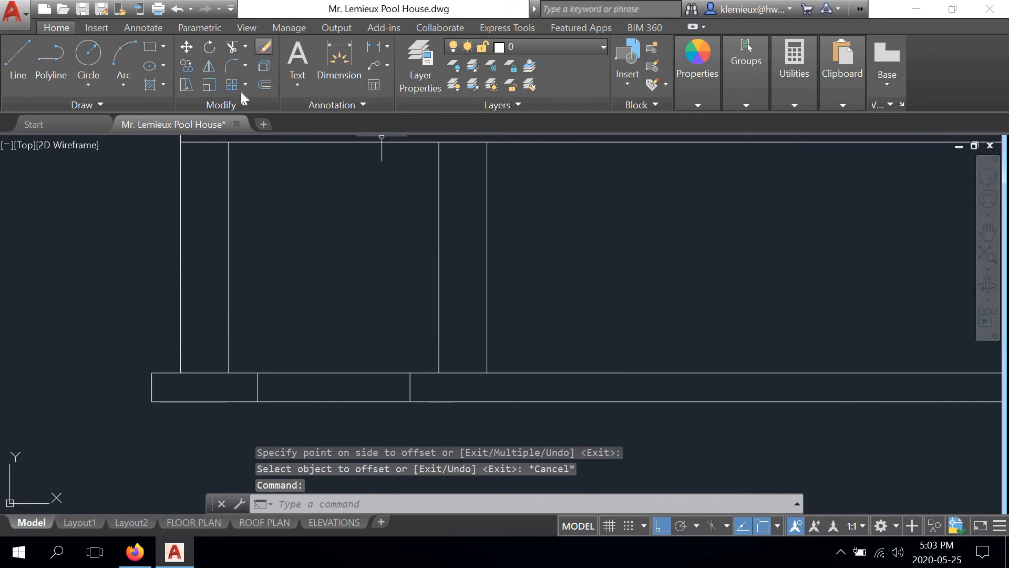
Step: Offset the remaining footing line beside the first intermediate wall 22 inches to the right
{"action": "left_click", "coordinate": [264, 83]}
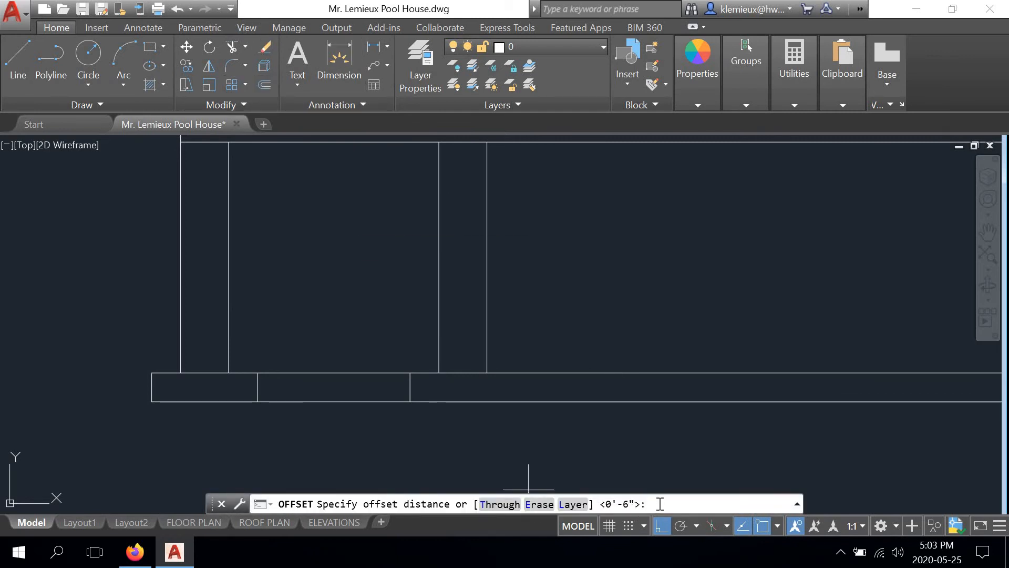
{"action": "key", "text": "Return"}
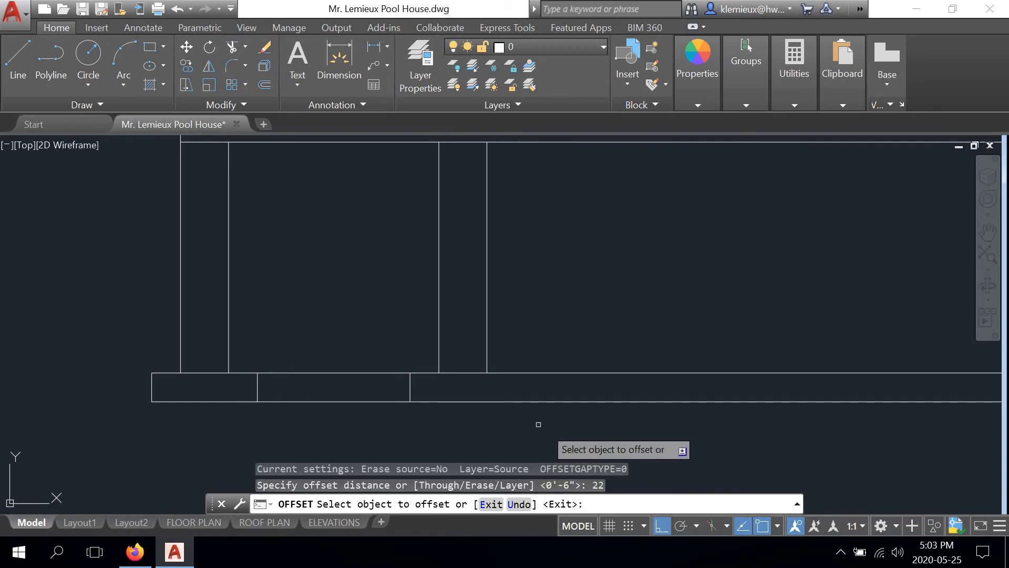
{"action": "left_click", "coordinate": [410, 392]}
{"action": "left_click", "coordinate": [584, 288]}
{"action": "right_click", "coordinate": [583, 290]}
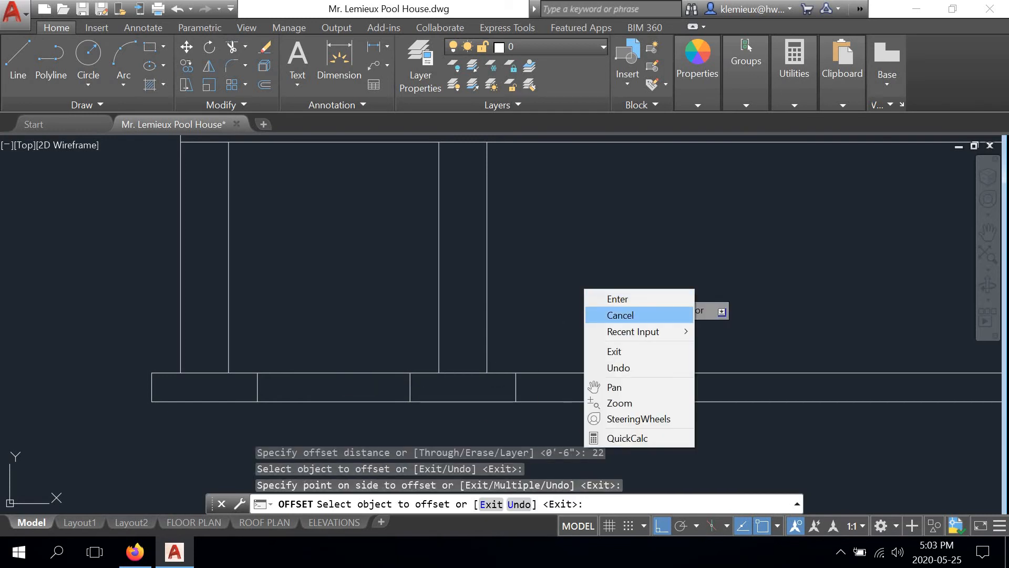
{"action": "left_click", "coordinate": [599, 313]}
Step: Copy the first intermediate wall's two footing lines to the second intermediate wall, using the walls' lower-left corners as reference points
{"action": "scroll", "coordinate": [442, 353], "scroll_direction": "down", "scroll_amount": 2}
{"action": "mouse_move", "coordinate": [483, 362]}
{"action": "middle_mouse_down"}
{"action": "mouse_move", "coordinate": [251, 377]}
{"action": "mouse_move", "coordinate": [225, 367]}
{"action": "middle_mouse_up"}
{"action": "scroll", "coordinate": [225, 367], "scroll_direction": "down", "scroll_amount": 2}
{"action": "middle_click_drag", "start_coordinate": [355, 361], "coordinate": [417, 347]}
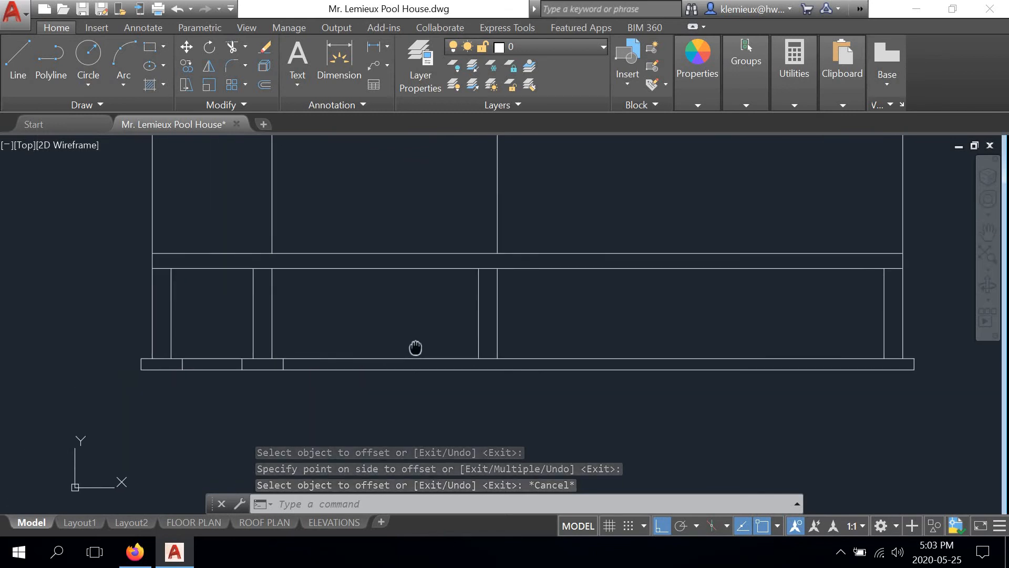
{"action": "scroll", "coordinate": [286, 361], "scroll_direction": "up", "scroll_amount": 2}
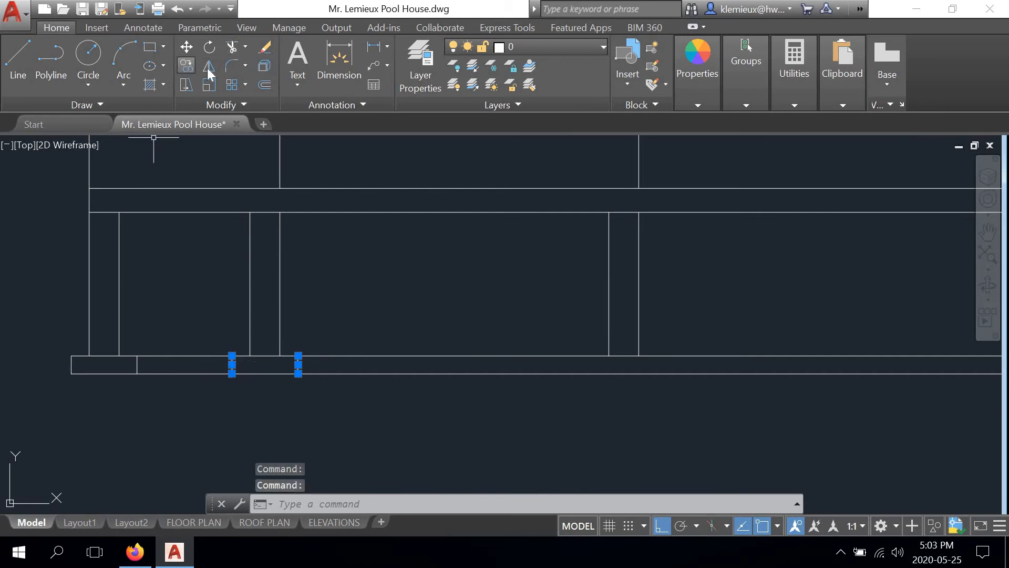
{"action": "left_click", "coordinate": [188, 66]}
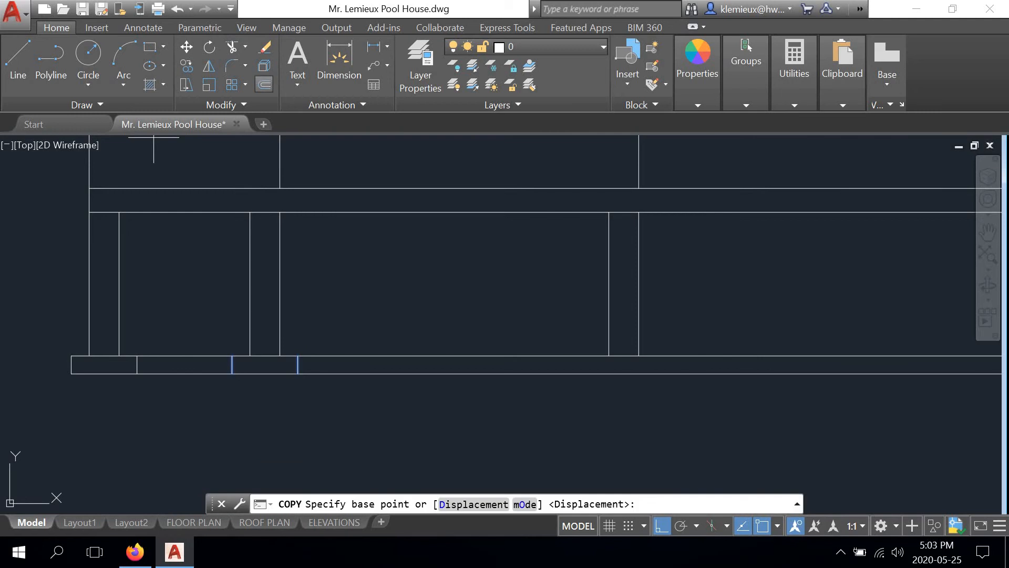
{"action": "left_click", "coordinate": [250, 356]}
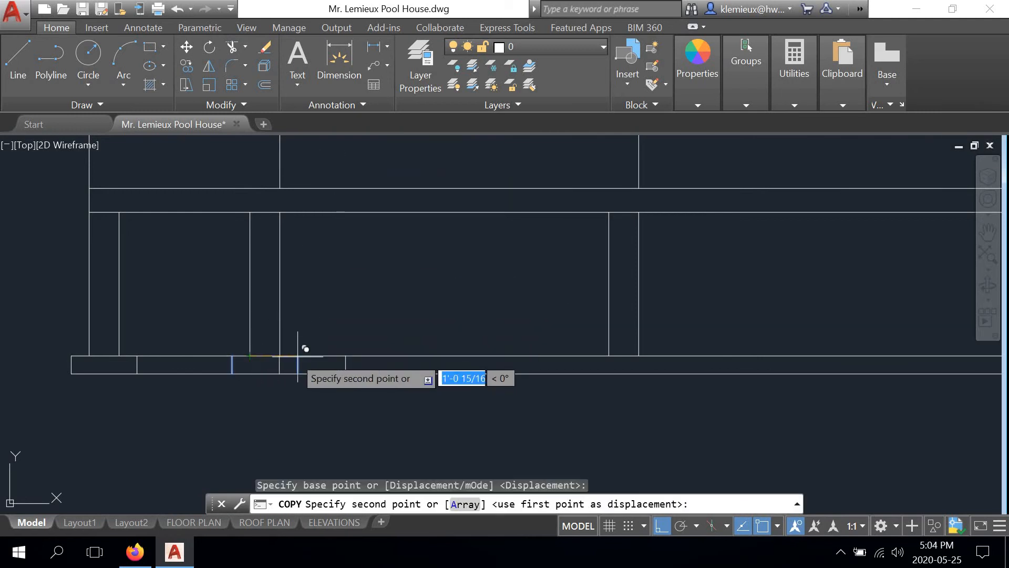
{"action": "left_click", "coordinate": [609, 356]}
{"action": "right_click", "coordinate": [762, 276]}
{"action": "left_click", "coordinate": [797, 302]}
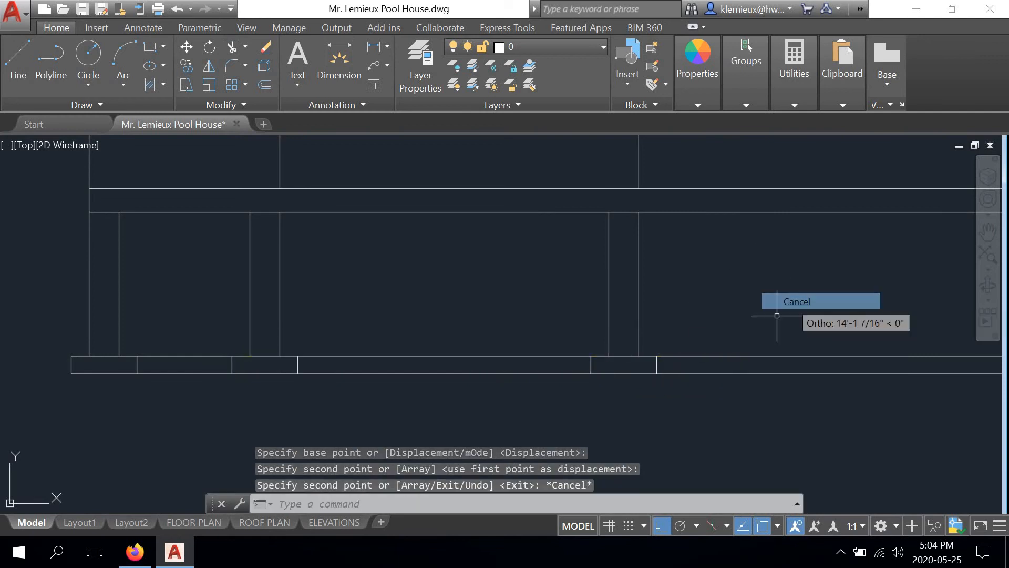
Step: Offset the right end line of the front elevation's base strip 22 inches inward to form the right wall's footing
{"action": "scroll", "coordinate": [657, 351], "scroll_direction": "down", "scroll_amount": 3}
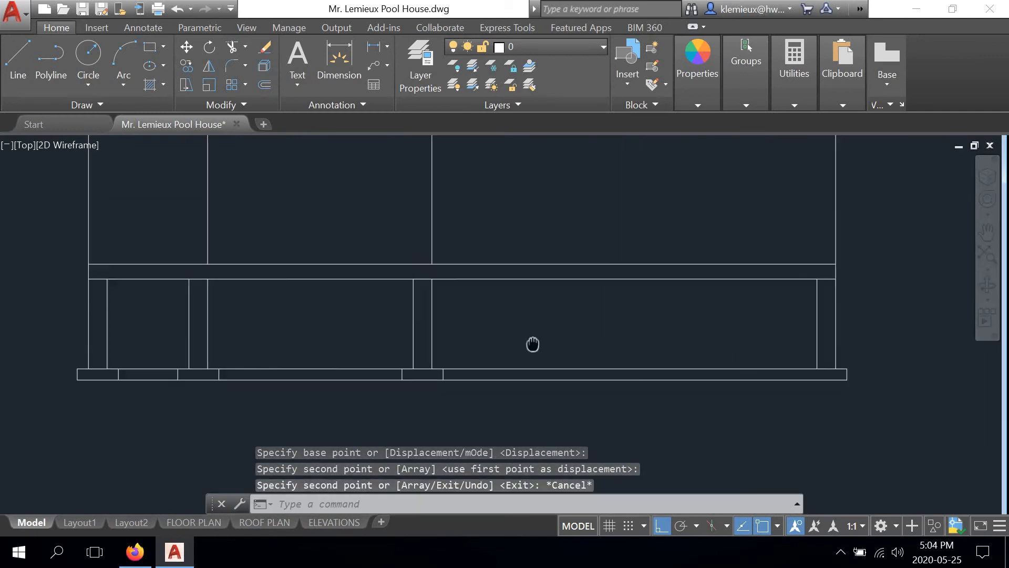
{"action": "middle_click_drag", "start_coordinate": [531, 344], "coordinate": [494, 334]}
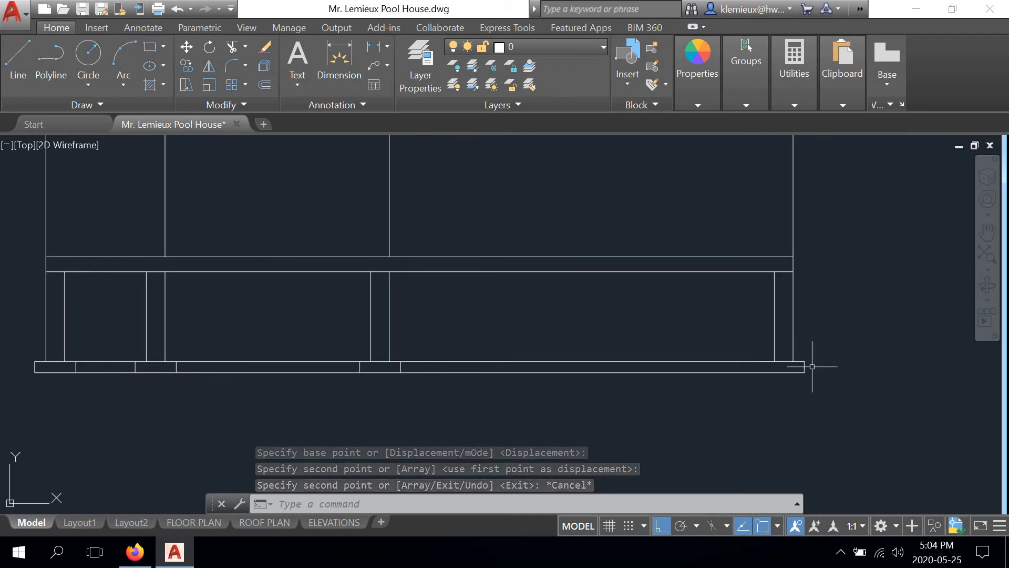
{"action": "scroll", "coordinate": [778, 347], "scroll_direction": "up", "scroll_amount": 6}
{"action": "left_click", "coordinate": [265, 84]}
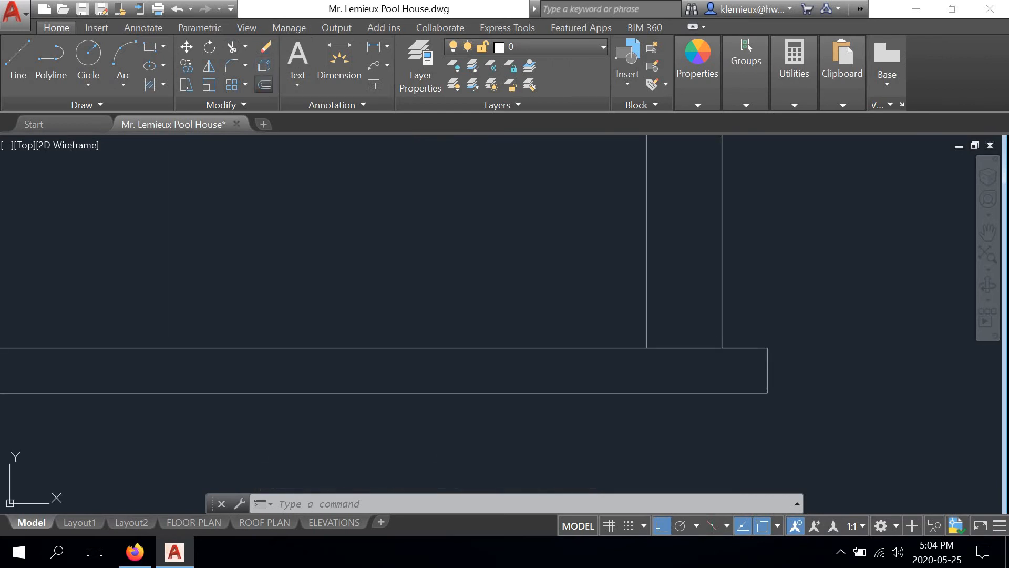
{"action": "left_click", "coordinate": [667, 503]}
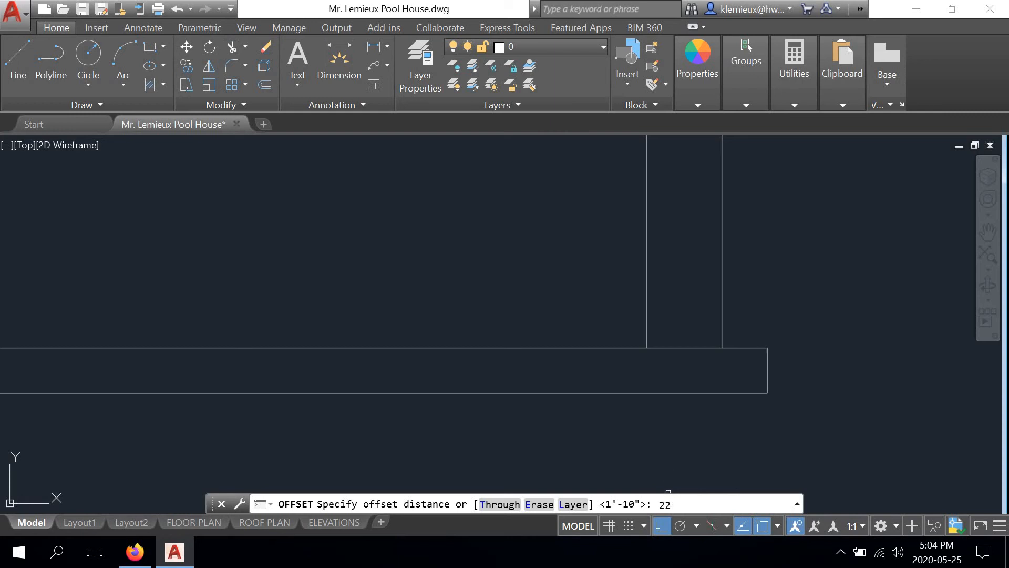
{"action": "key", "text": "Return"}
{"action": "left_click", "coordinate": [767, 368]}
{"action": "left_click", "coordinate": [578, 367]}
{"action": "right_click", "coordinate": [566, 268]}
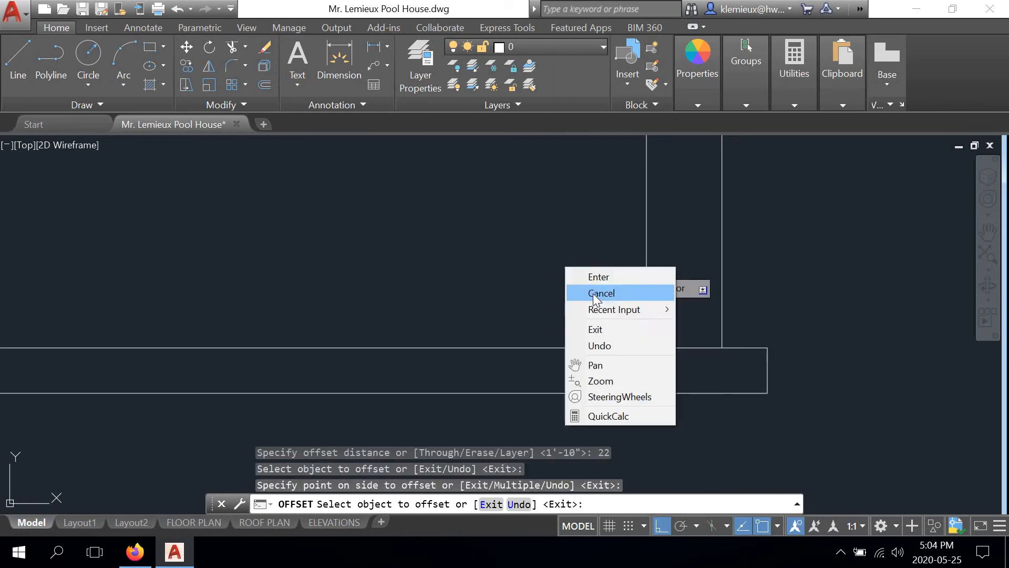
{"action": "left_click", "coordinate": [596, 293]}
Step: Examine the four elevations against the floor plans above them, checking their foundation walls and footings
{"action": "scroll", "coordinate": [518, 319], "scroll_direction": "down", "scroll_amount": 2}
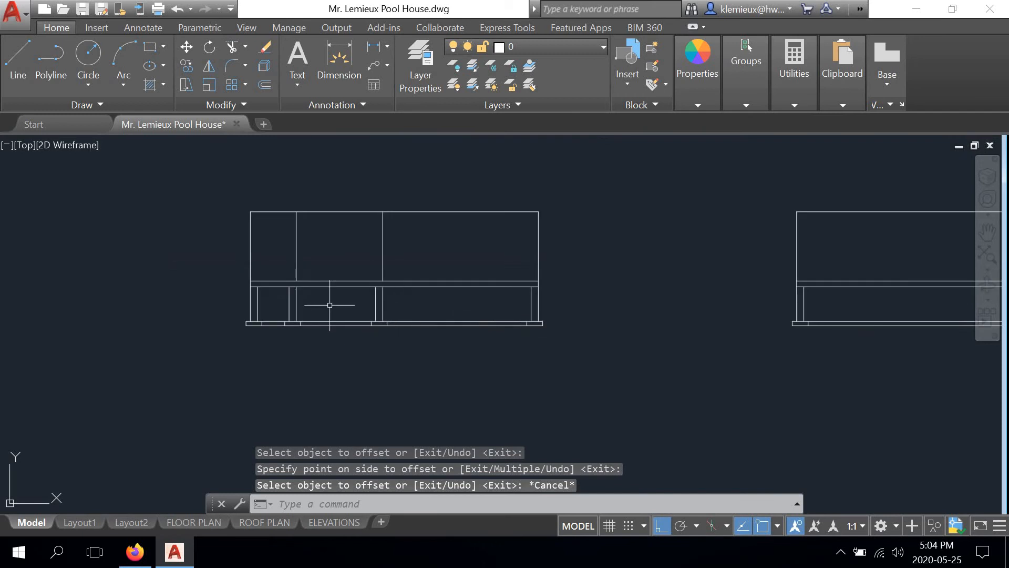
{"action": "scroll", "coordinate": [305, 315], "scroll_direction": "up", "scroll_amount": 2}
{"action": "scroll", "coordinate": [279, 300], "scroll_direction": "down", "scroll_amount": 2}
{"action": "middle_click_drag", "start_coordinate": [273, 300], "coordinate": [321, 446]}
{"action": "scroll", "coordinate": [323, 342], "scroll_direction": "down", "scroll_amount": 3}
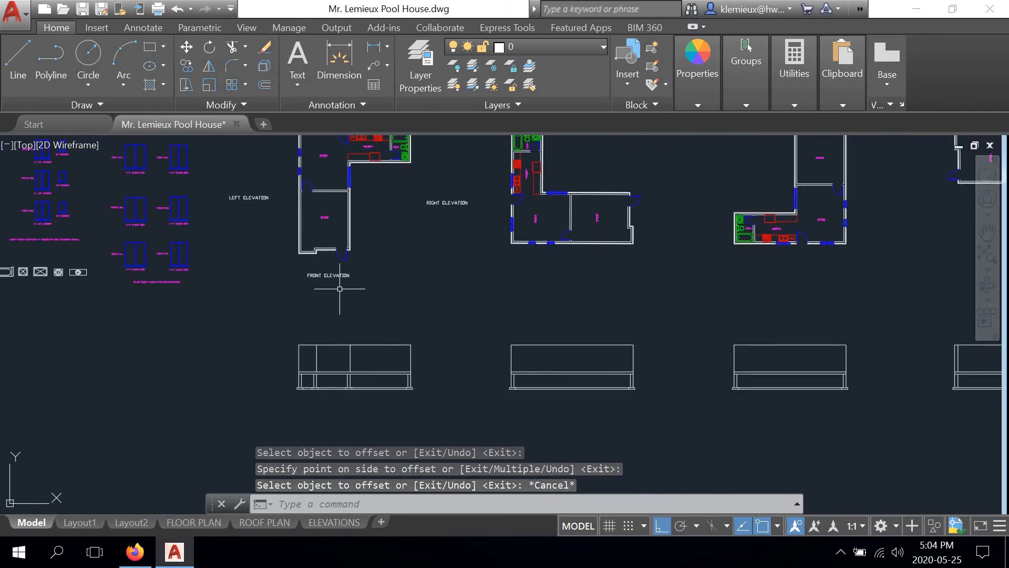
{"action": "scroll", "coordinate": [393, 390], "scroll_direction": "up", "scroll_amount": 2}
{"action": "scroll", "coordinate": [393, 390], "scroll_direction": "up", "scroll_amount": 2}
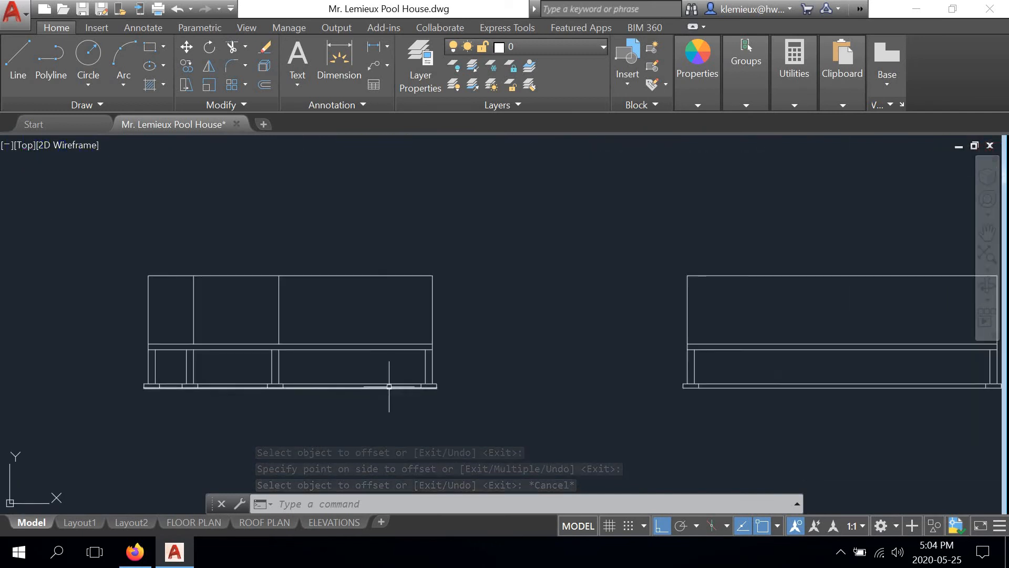
{"action": "scroll", "coordinate": [388, 389], "scroll_direction": "down", "scroll_amount": 2}
{"action": "middle_click_drag", "start_coordinate": [653, 388], "coordinate": [360, 355]}
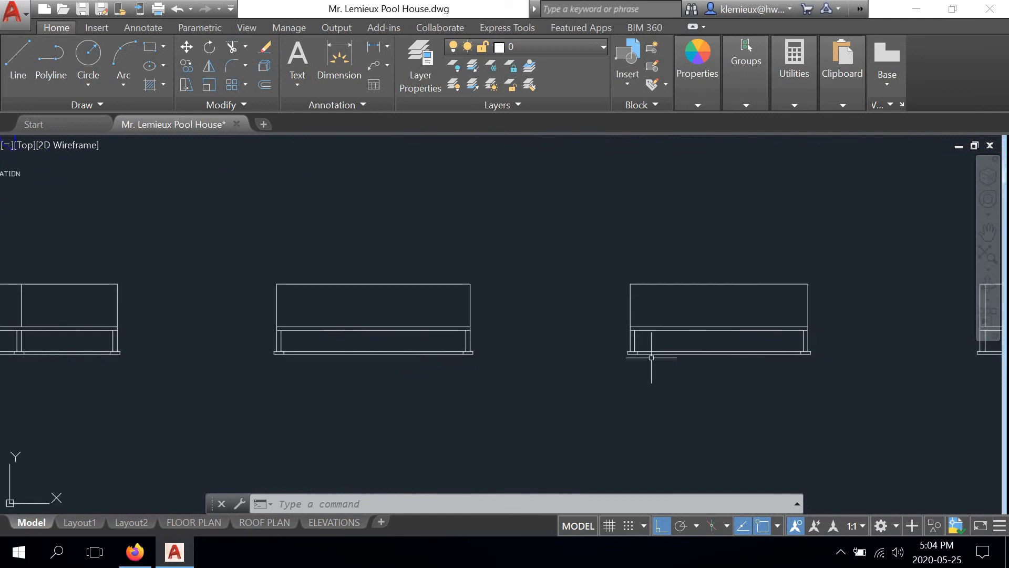
{"action": "middle_click_drag", "start_coordinate": [652, 357], "coordinate": [357, 346]}
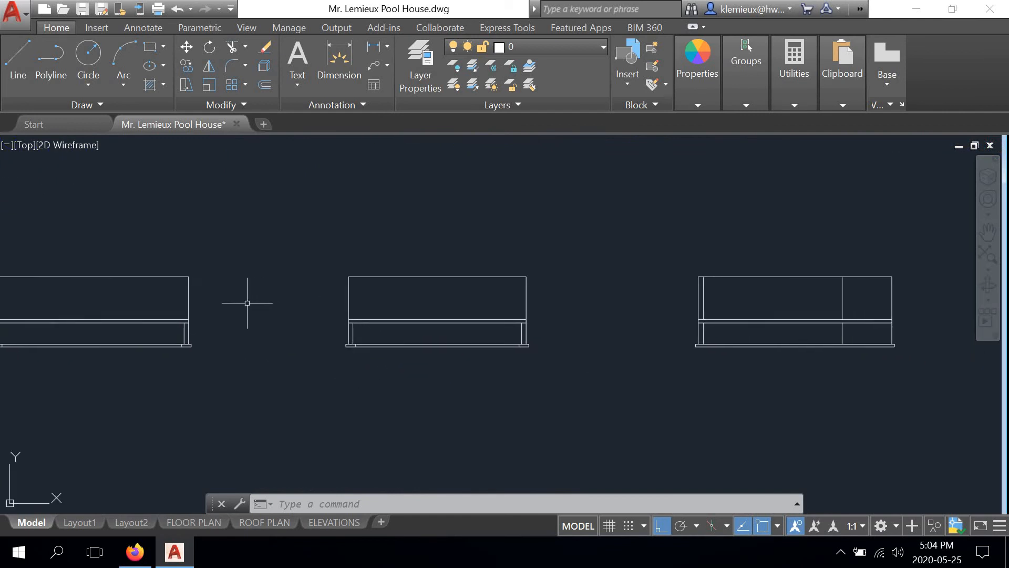
{"action": "middle_click_drag", "start_coordinate": [593, 318], "coordinate": [340, 345]}
{"action": "scroll", "coordinate": [462, 348], "scroll_direction": "down", "scroll_amount": 2}
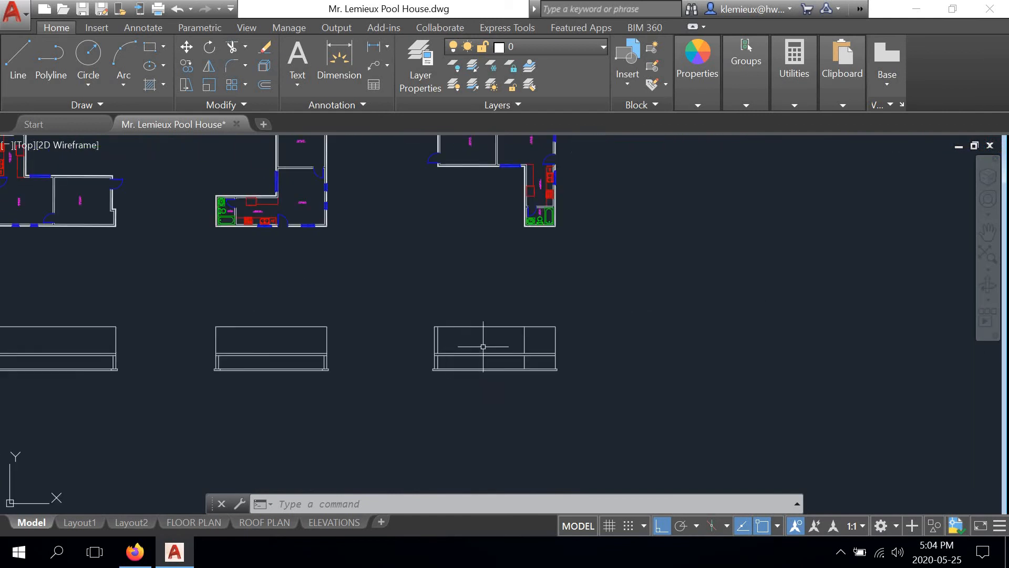
{"action": "scroll", "coordinate": [429, 364], "scroll_direction": "up", "scroll_amount": 3}
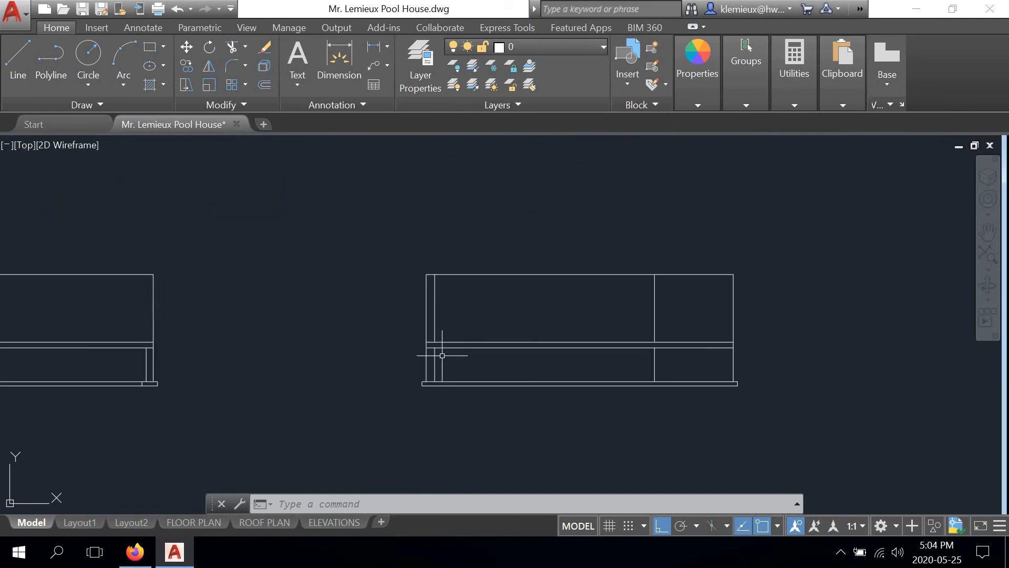
{"action": "scroll", "coordinate": [443, 275], "scroll_direction": "down", "scroll_amount": 5}
{"action": "mouse_move", "coordinate": [441, 229]}
{"action": "middle_mouse_down"}
{"action": "mouse_move", "coordinate": [451, 284]}
{"action": "mouse_move", "coordinate": [448, 123]}
{"action": "middle_mouse_up"}
Step: Offset the outer right wall line of the fourth elevation 10 inches inward
{"action": "scroll", "coordinate": [445, 216], "scroll_direction": "up", "scroll_amount": 3}
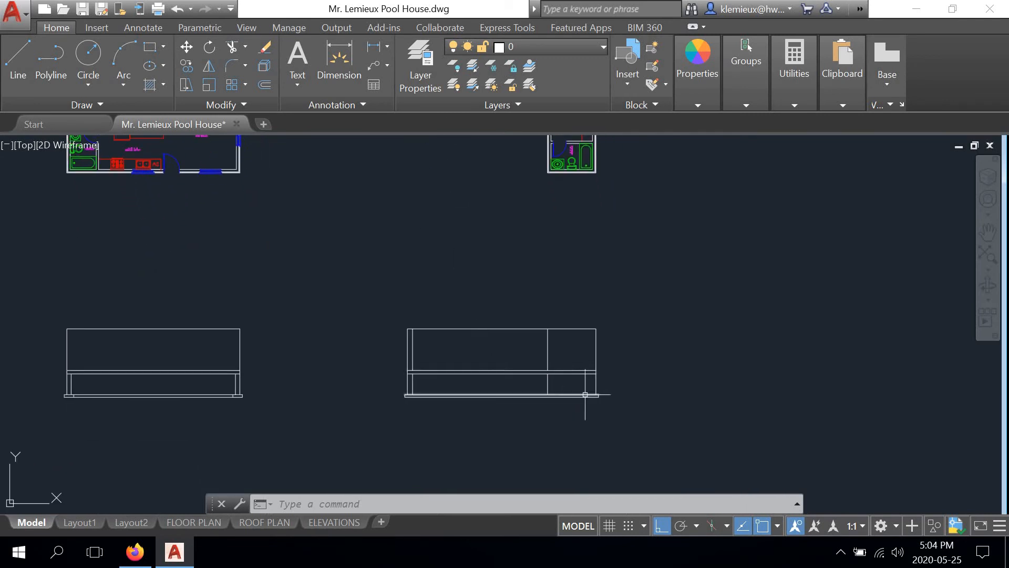
{"action": "scroll", "coordinate": [585, 395], "scroll_direction": "up", "scroll_amount": 4}
{"action": "scroll", "coordinate": [572, 345], "scroll_direction": "up", "scroll_amount": 2}
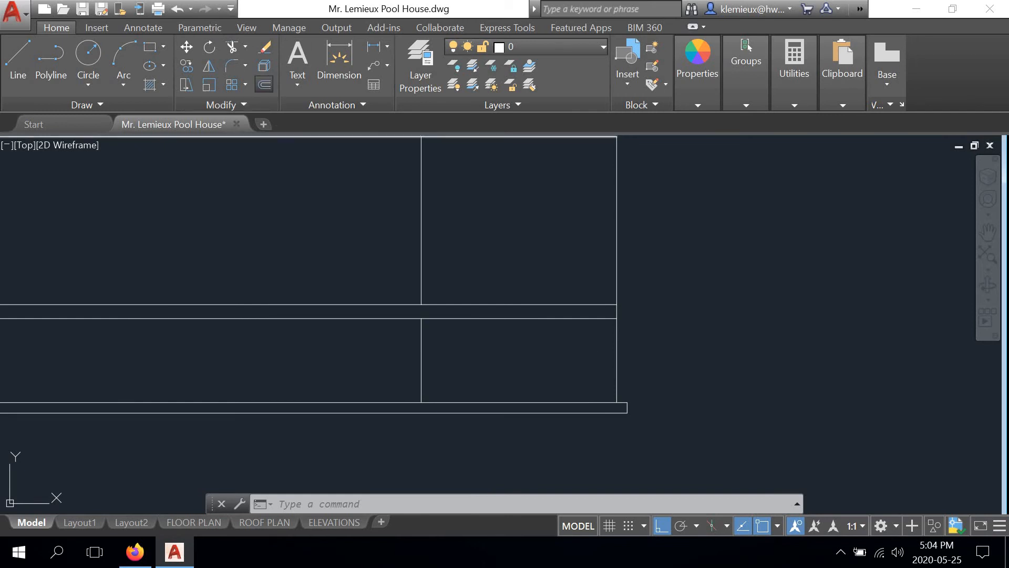
{"action": "left_click", "coordinate": [265, 84]}
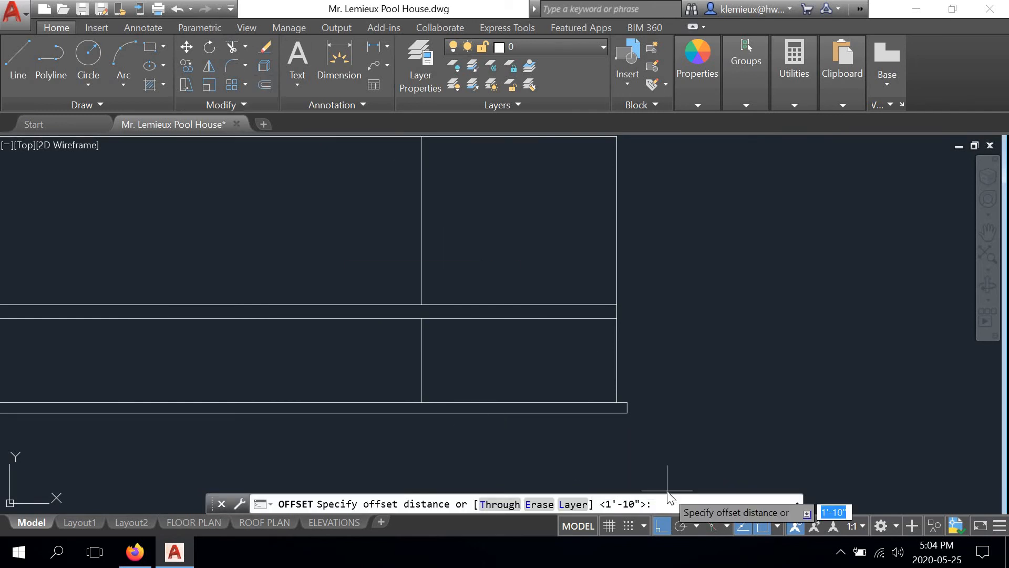
{"action": "key", "text": "Return"}
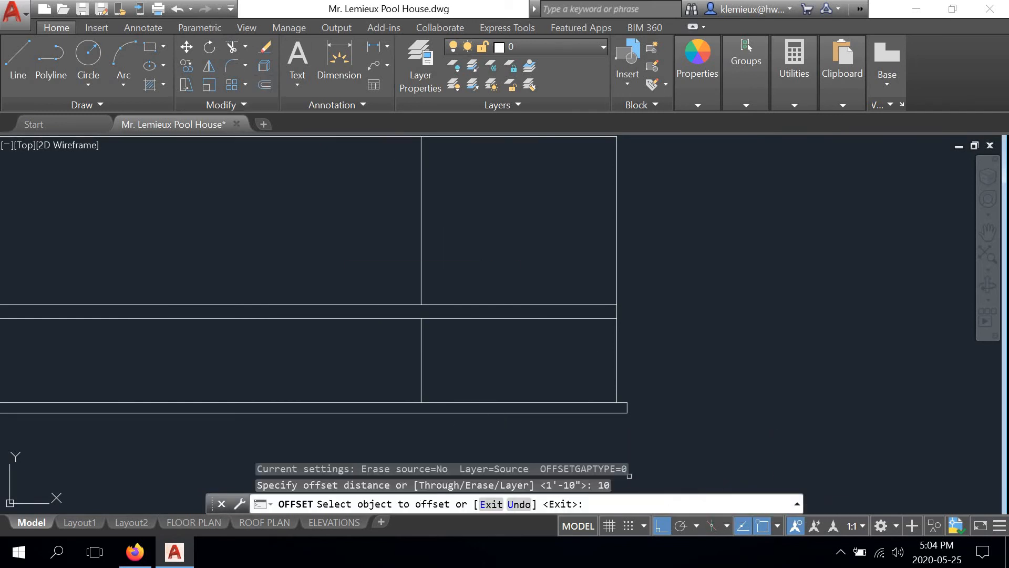
{"action": "left_click", "coordinate": [614, 361]}
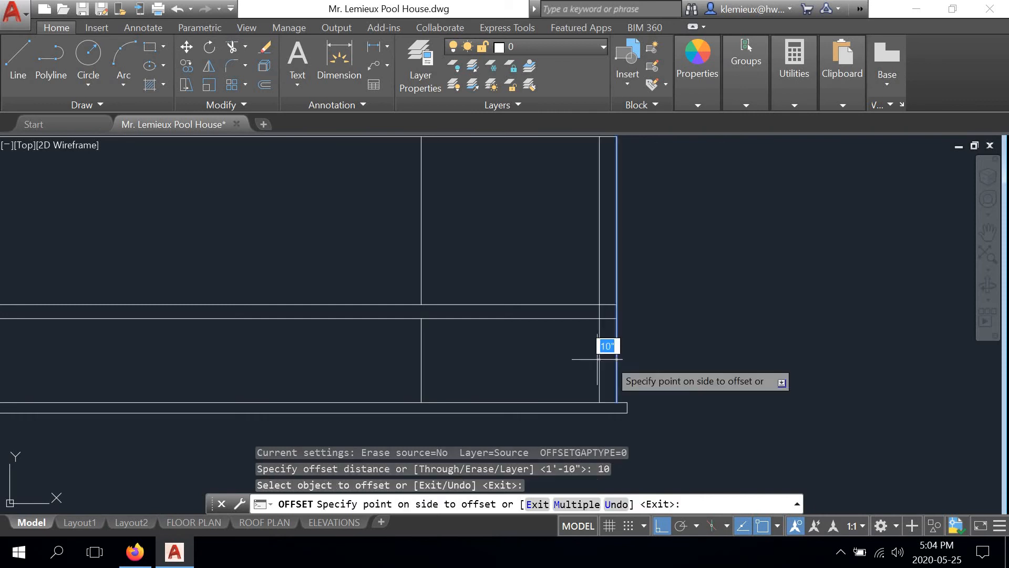
{"action": "left_click", "coordinate": [563, 383]}
Step: Offset the fourth elevation's intermediate line below the floor 10 inches to the right to form a foundation wall
{"action": "scroll", "coordinate": [527, 353], "scroll_direction": "down", "scroll_amount": 3}
{"action": "middle_click_drag", "start_coordinate": [527, 353], "coordinate": [571, 473]}
{"action": "scroll", "coordinate": [522, 387], "scroll_direction": "down", "scroll_amount": 2}
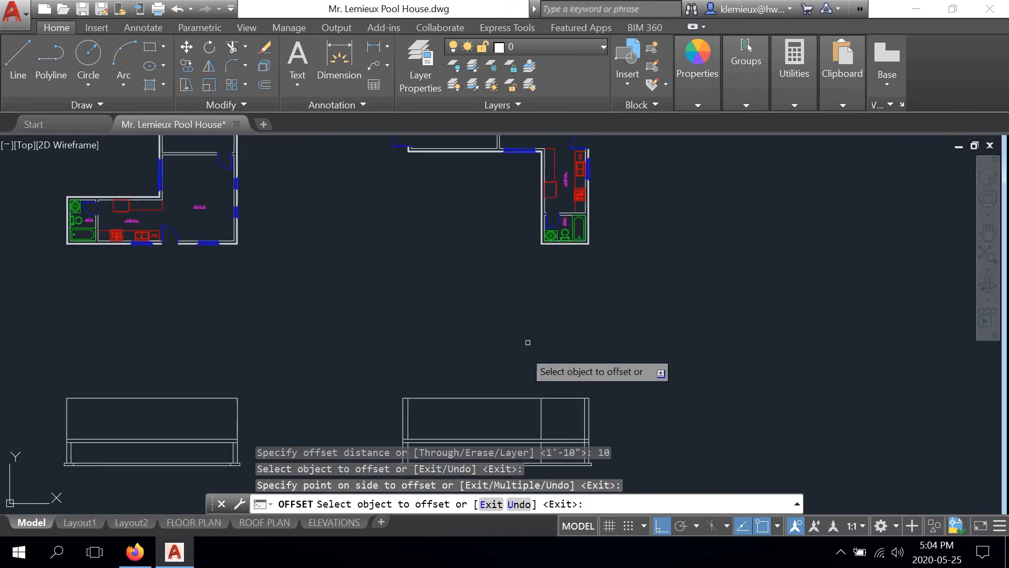
{"action": "middle_click_drag", "start_coordinate": [565, 300], "coordinate": [545, 252]}
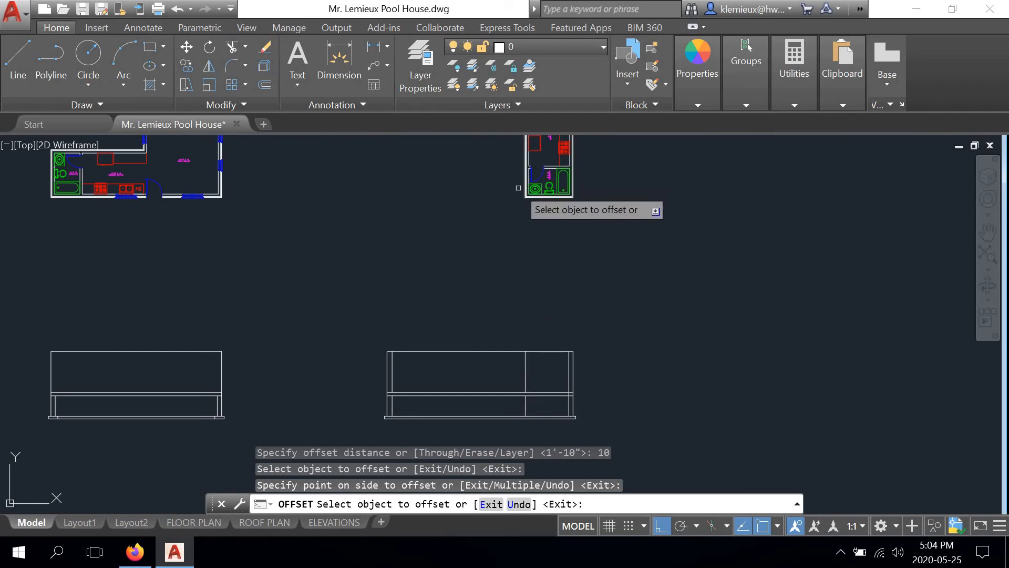
{"action": "scroll", "coordinate": [531, 202], "scroll_direction": "up", "scroll_amount": 4}
{"action": "scroll", "coordinate": [536, 196], "scroll_direction": "down", "scroll_amount": 2}
{"action": "middle_click_drag", "start_coordinate": [534, 443], "coordinate": [486, 337]}
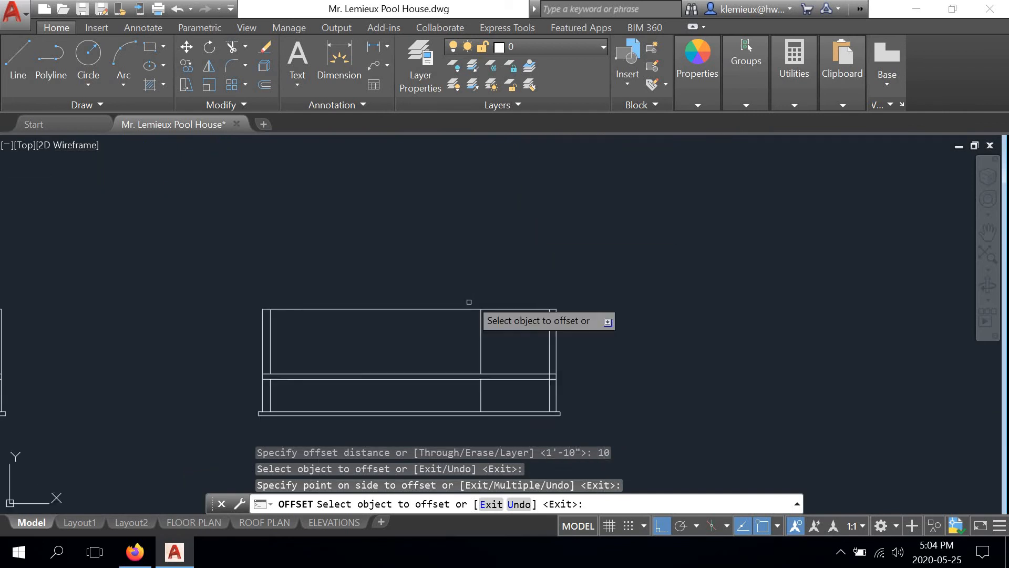
{"action": "left_click", "coordinate": [482, 392]}
{"action": "left_click", "coordinate": [509, 396]}
Step: Offset the fourth elevation's outer left wall line and the adjacent inner foundation line 10 inches to the right each
{"action": "scroll", "coordinate": [524, 389], "scroll_direction": "down", "scroll_amount": 3}
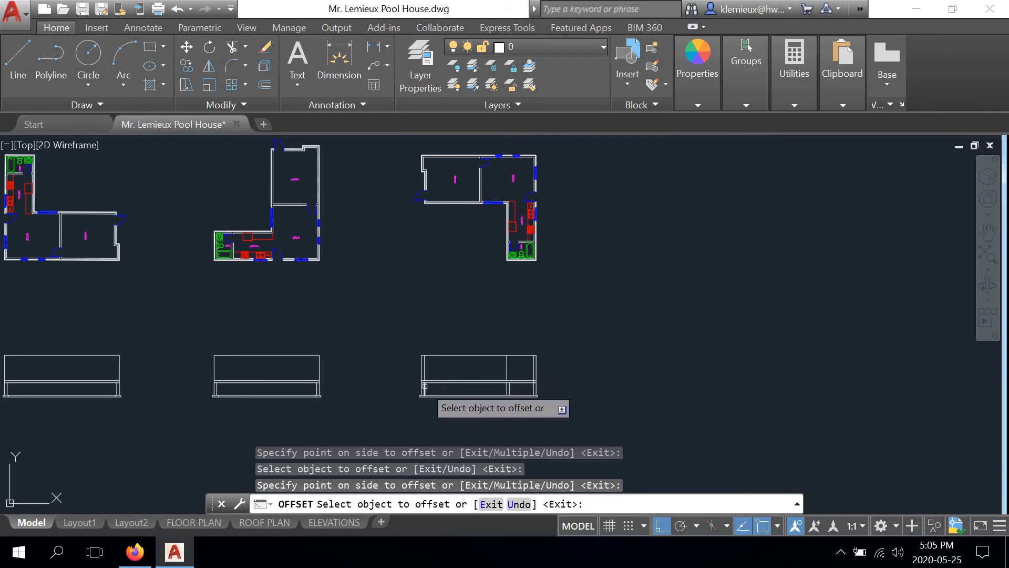
{"action": "scroll", "coordinate": [420, 391], "scroll_direction": "up", "scroll_amount": 5}
{"action": "scroll", "coordinate": [432, 384], "scroll_direction": "up", "scroll_amount": 3}
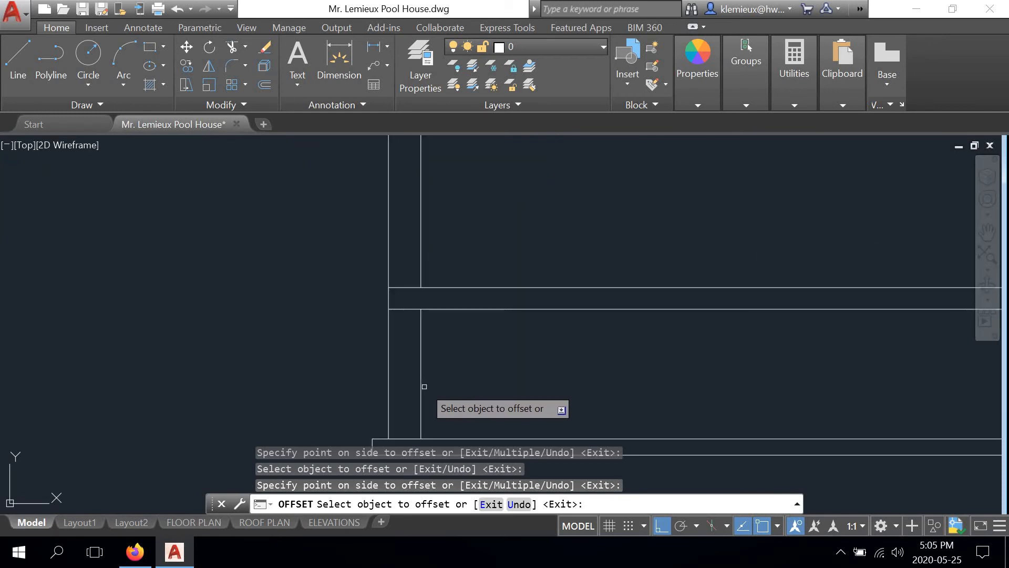
{"action": "left_click", "coordinate": [389, 357]}
{"action": "left_click", "coordinate": [430, 360]}
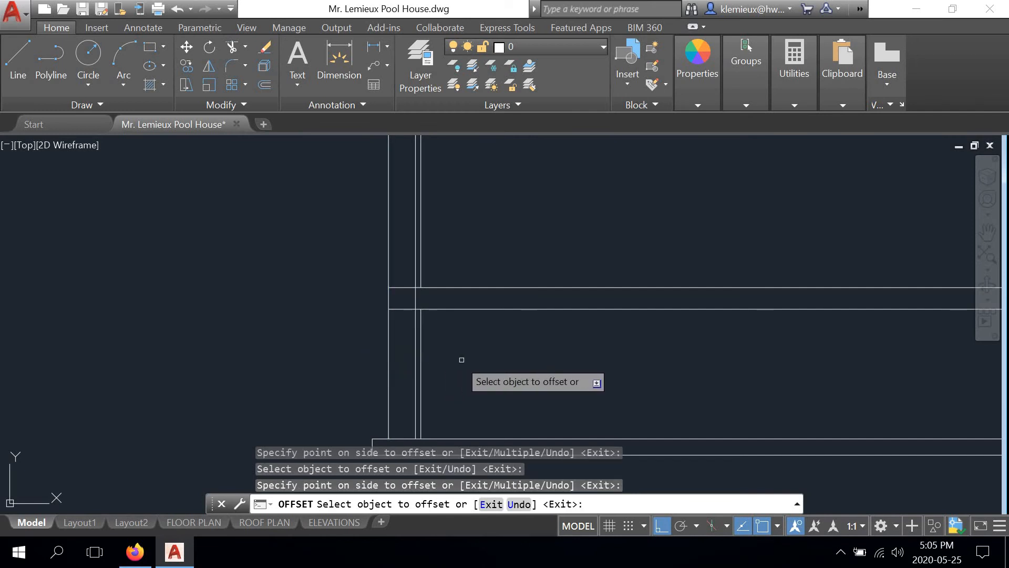
{"action": "left_click", "coordinate": [420, 354]}
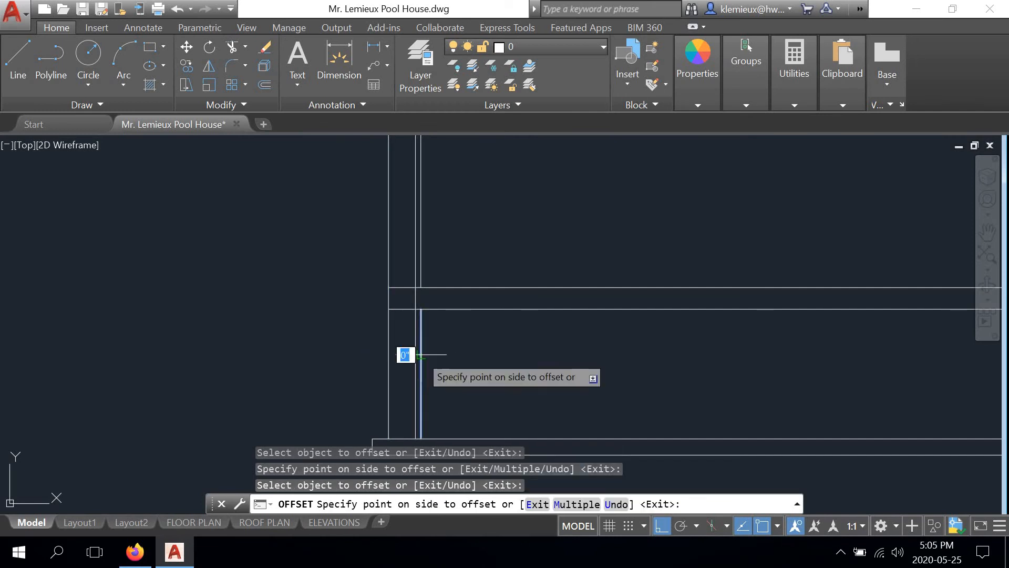
{"action": "left_click", "coordinate": [457, 349]}
{"action": "right_click", "coordinate": [505, 222]}
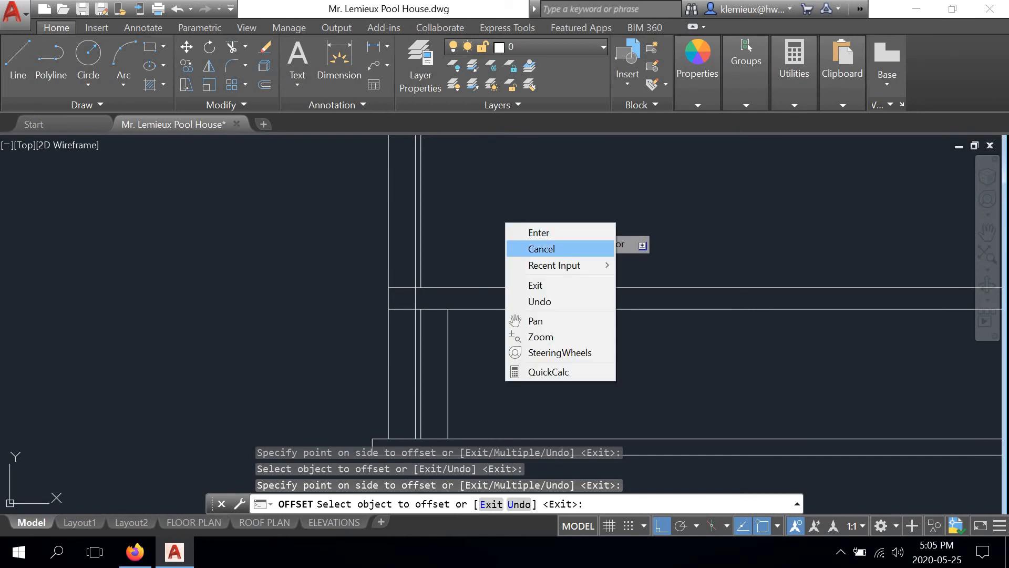
{"action": "left_click", "coordinate": [527, 247]}
Step: Examine the stepped storage room wall in the floor plan above the fourth elevation and compare it with the elevation's left walls
{"action": "scroll", "coordinate": [473, 334], "scroll_direction": "down", "scroll_amount": 5}
{"action": "middle_click_drag", "start_coordinate": [449, 299], "coordinate": [461, 451]}
{"action": "middle_click_drag", "start_coordinate": [437, 221], "coordinate": [434, 348]}
{"action": "scroll", "coordinate": [429, 184], "scroll_direction": "up", "scroll_amount": 10}
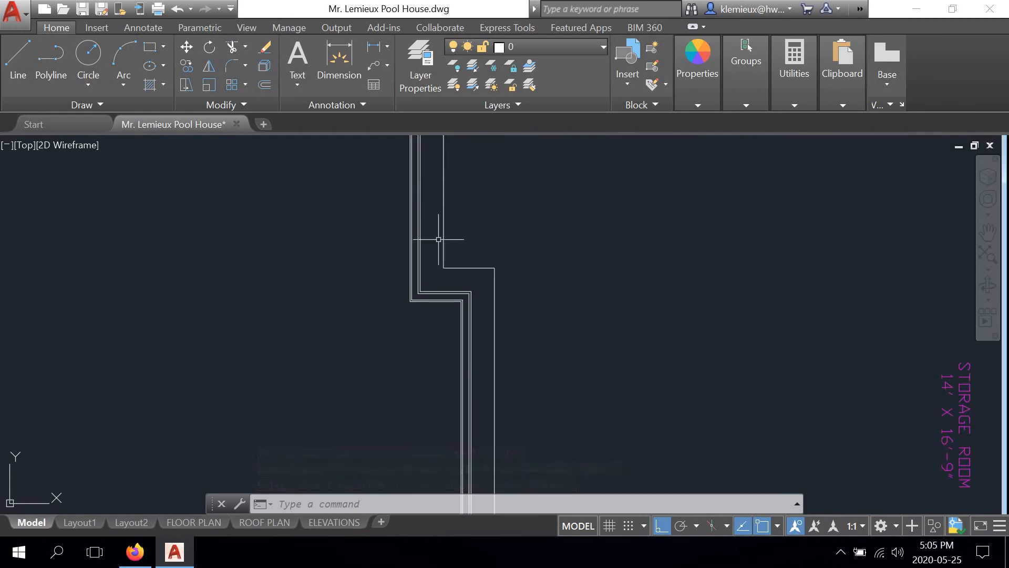
{"action": "scroll", "coordinate": [521, 338], "scroll_direction": "down", "scroll_amount": 10}
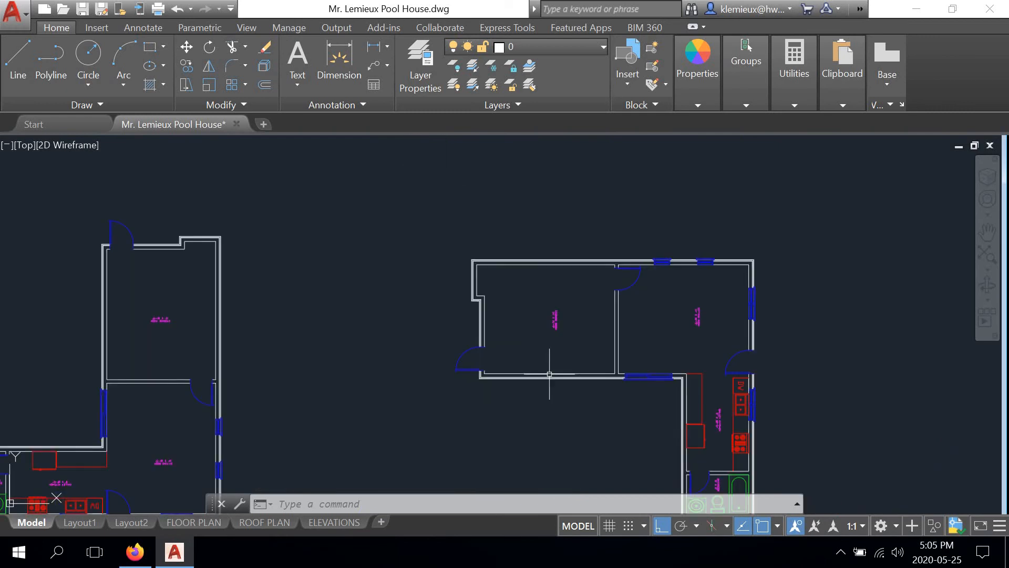
{"action": "middle_click_drag", "start_coordinate": [540, 367], "coordinate": [525, 180]}
{"action": "middle_click_drag", "start_coordinate": [450, 371], "coordinate": [474, 133]}
{"action": "middle_click_drag", "start_coordinate": [483, 424], "coordinate": [487, 277]}
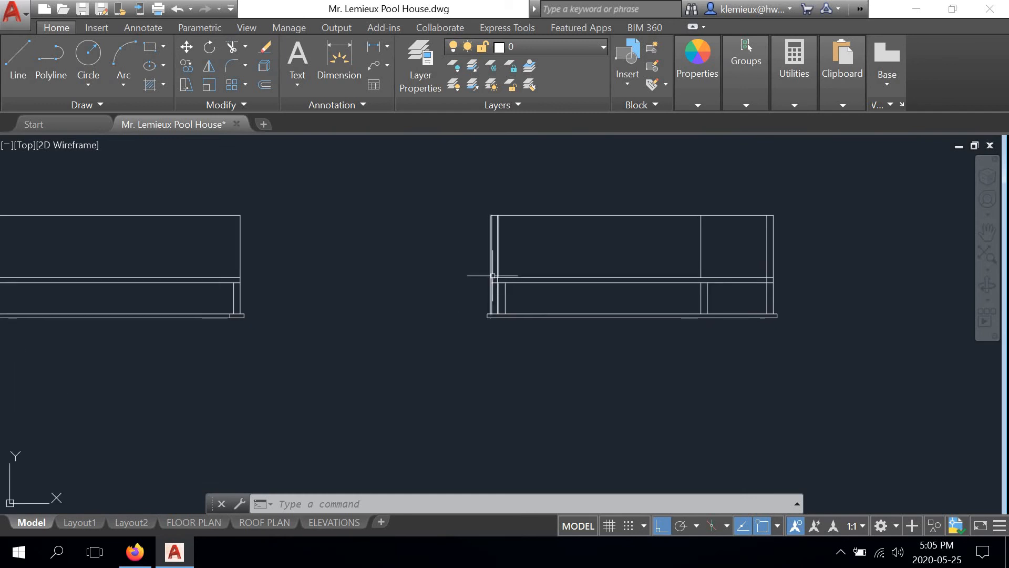
Step: Trim the new left foundation wall line above the lower floor line in the fourth elevation
{"action": "scroll", "coordinate": [504, 275], "scroll_direction": "up", "scroll_amount": 6}
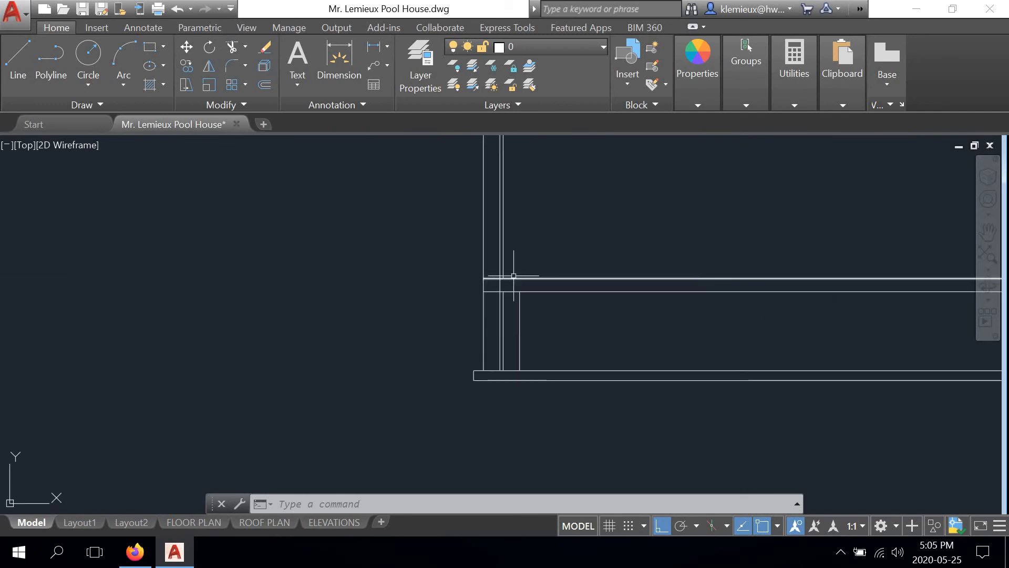
{"action": "left_click", "coordinate": [232, 47]}
{"action": "left_click", "coordinate": [455, 325]}
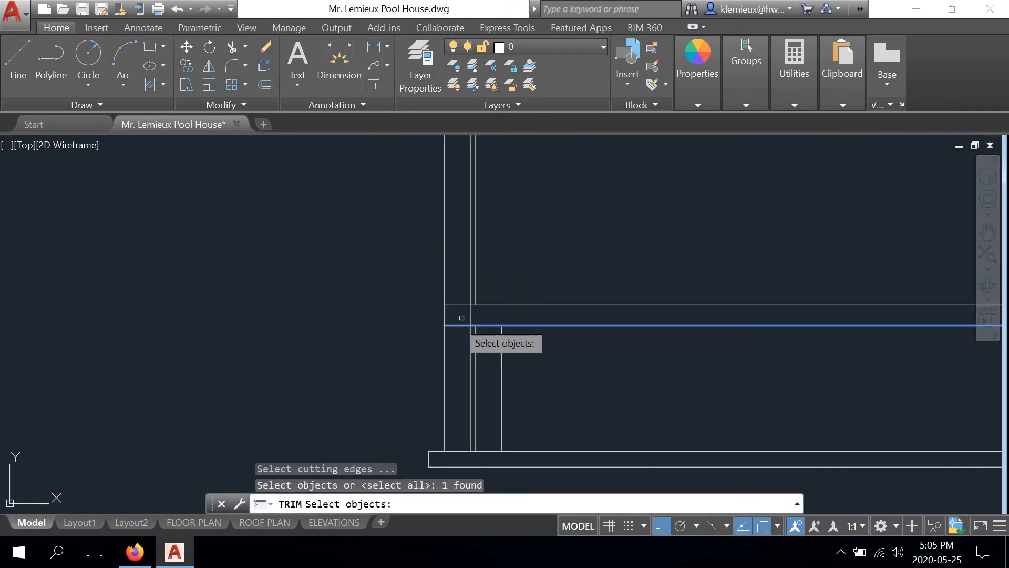
{"action": "key", "text": "Return"}
{"action": "right_click", "coordinate": [575, 222]}
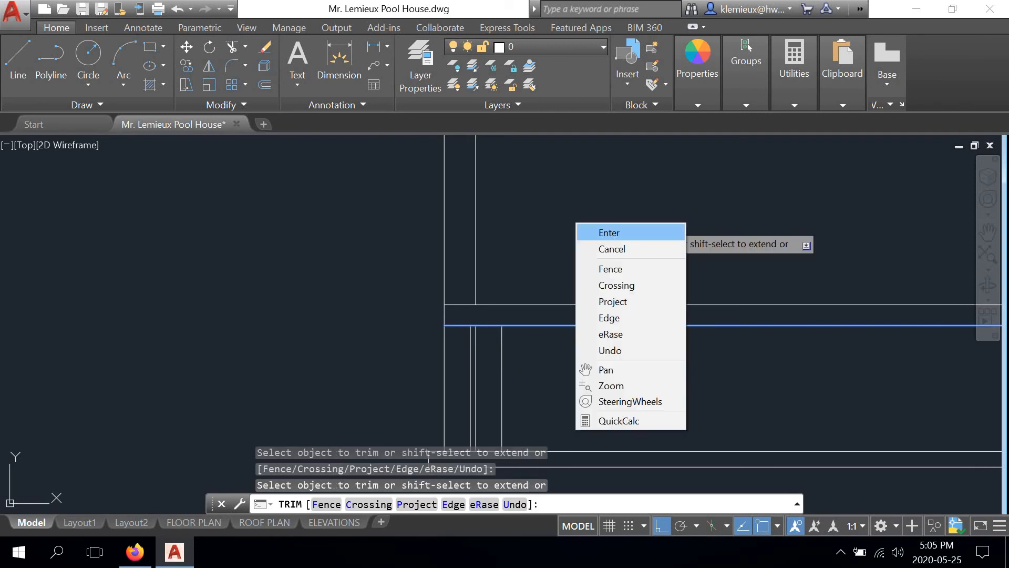
{"action": "left_click", "coordinate": [579, 253]}
Step: Trim the new right foundation wall line above the lower floor line in the fourth elevation
{"action": "scroll", "coordinate": [576, 261], "scroll_direction": "down", "scroll_amount": 2}
{"action": "middle_click_drag", "start_coordinate": [649, 270], "coordinate": [364, 320]}
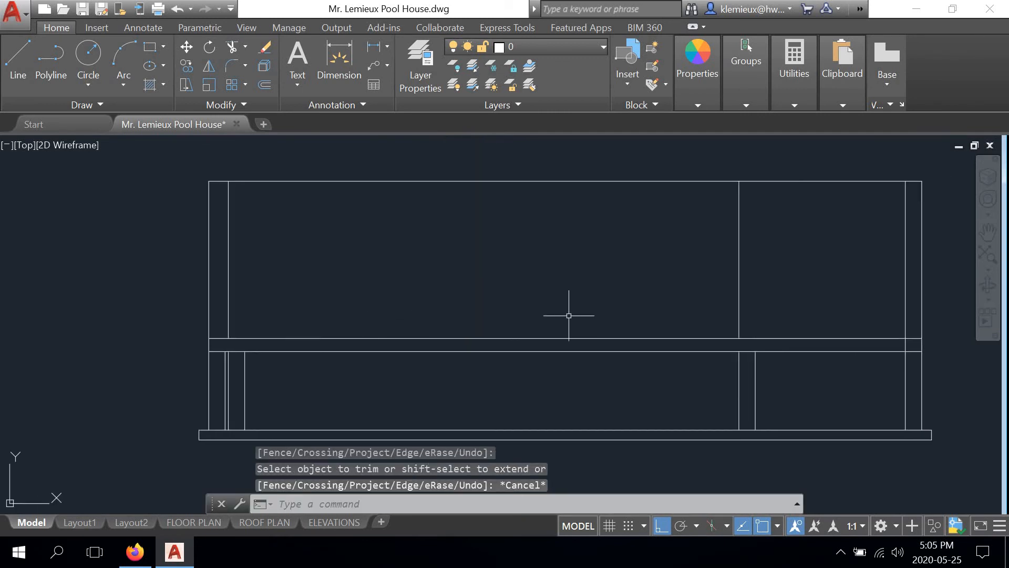
{"action": "mouse_move", "coordinate": [635, 295]}
{"action": "middle_mouse_down"}
{"action": "mouse_move", "coordinate": [548, 293]}
{"action": "mouse_move", "coordinate": [579, 271]}
{"action": "middle_mouse_up"}
{"action": "right_click", "coordinate": [768, 250]}
{"action": "left_click", "coordinate": [790, 253]}
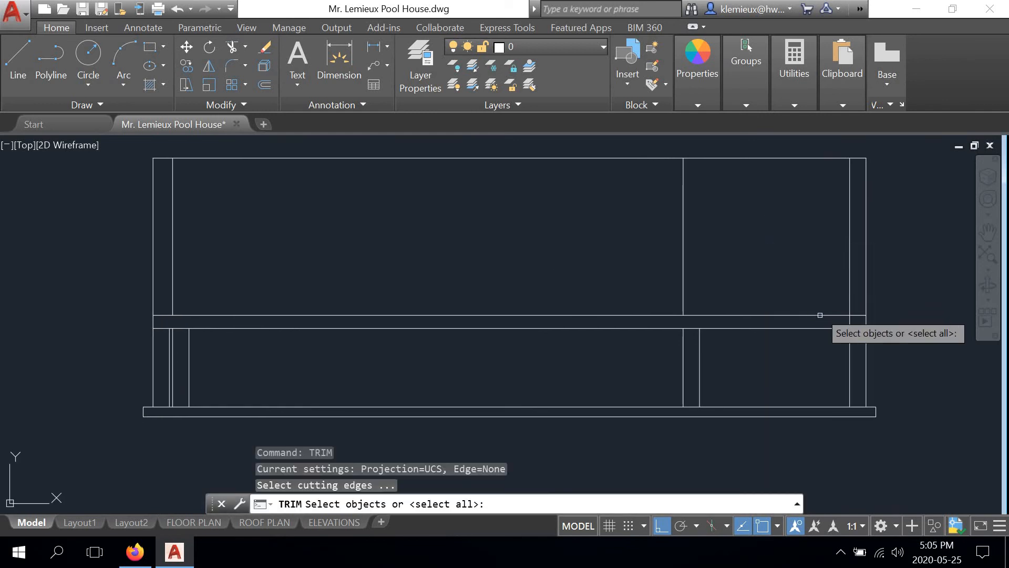
{"action": "left_click", "coordinate": [836, 330]}
{"action": "left_click", "coordinate": [837, 331]}
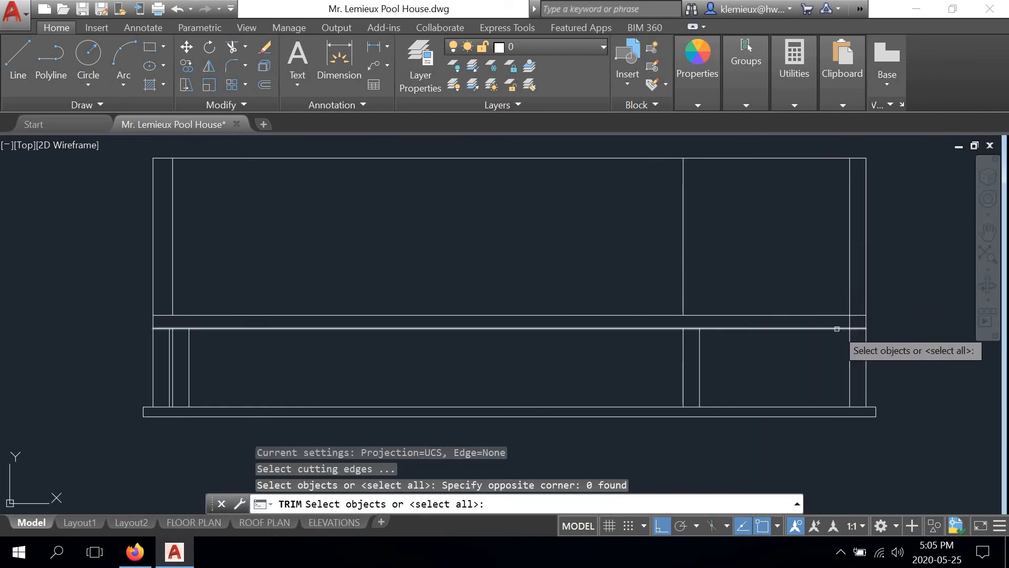
{"action": "left_click", "coordinate": [837, 329]}
{"action": "right_click", "coordinate": [849, 294]}
{"action": "left_click", "coordinate": [849, 294]}
{"action": "right_click", "coordinate": [808, 264]}
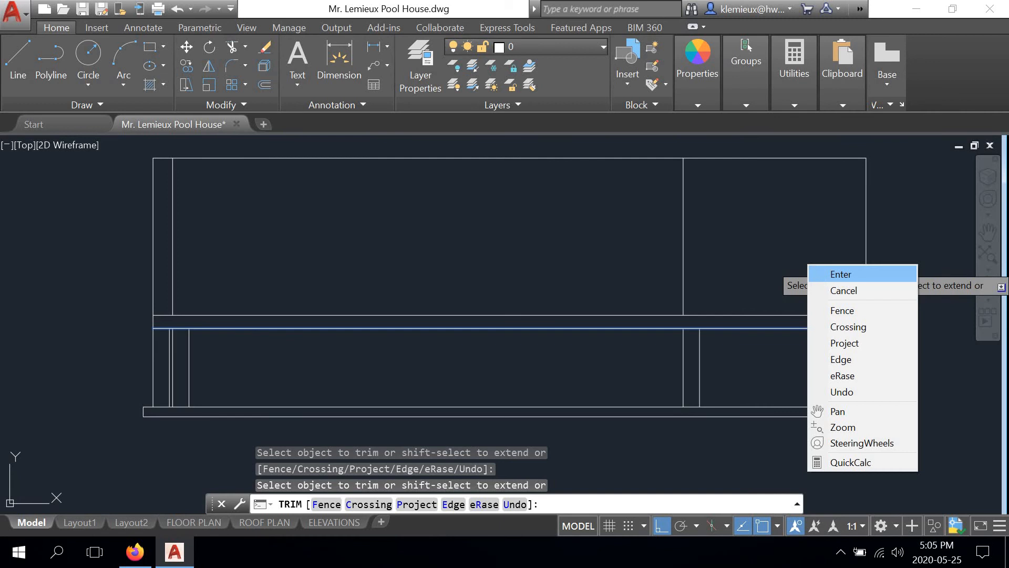
Step: Offset the right end line of the fourth elevation's footing 22 inches to the left
{"action": "left_click", "coordinate": [844, 290]}
{"action": "scroll", "coordinate": [736, 287], "scroll_direction": "down", "scroll_amount": 2}
{"action": "scroll", "coordinate": [822, 361], "scroll_direction": "up", "scroll_amount": 6}
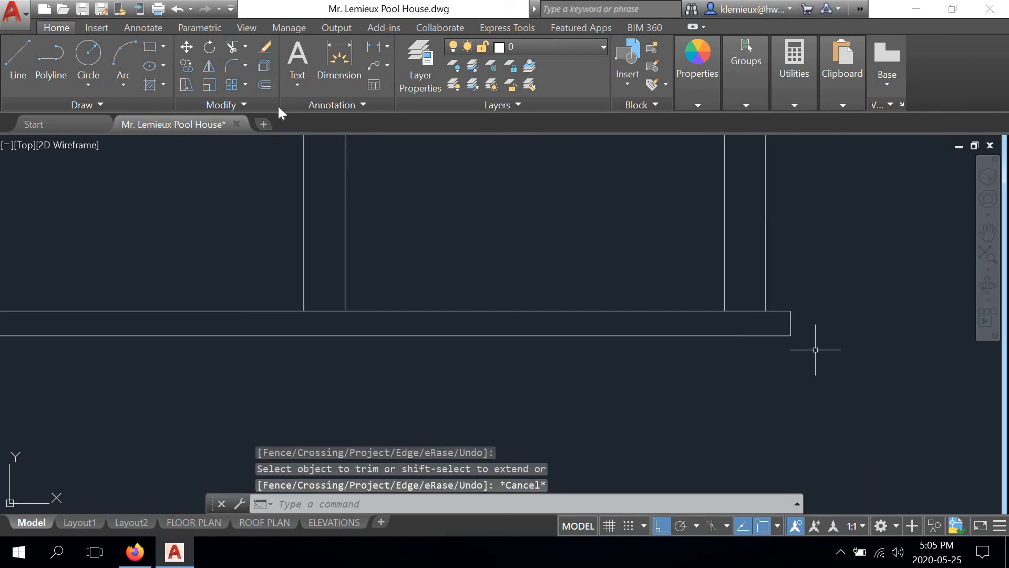
{"action": "left_click", "coordinate": [265, 85]}
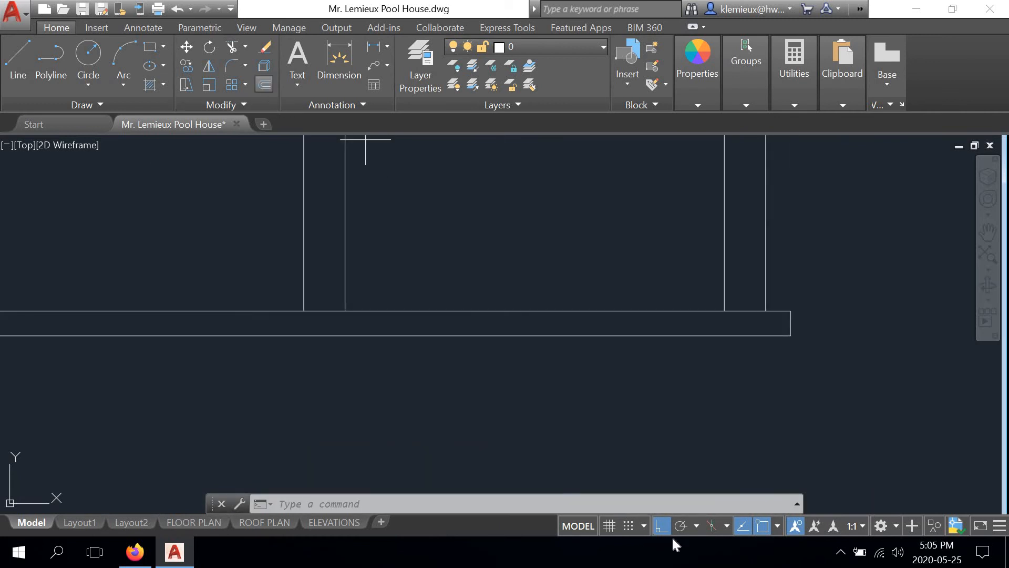
{"action": "type", "text": "2"}
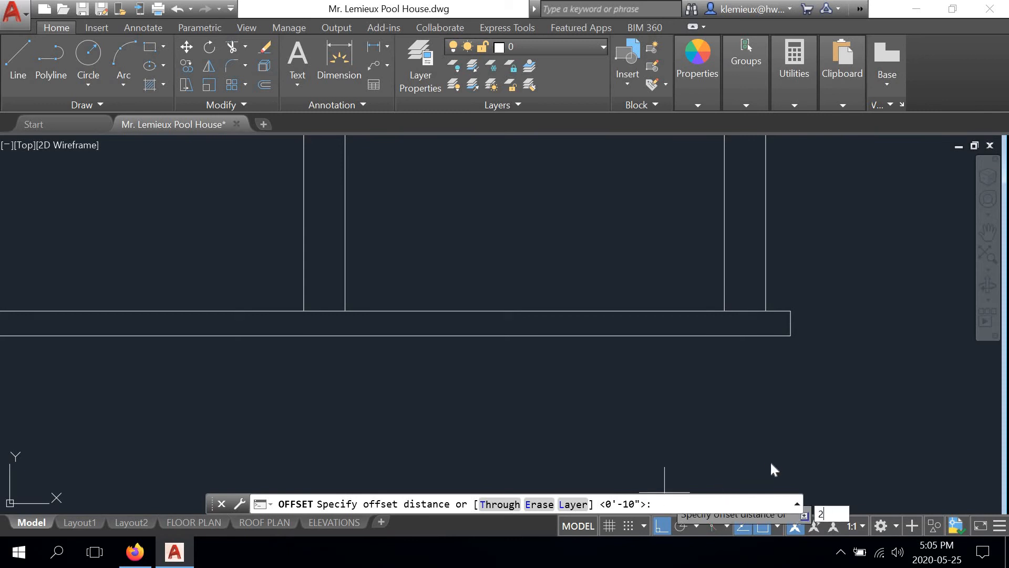
{"action": "type", "text": "2"}
{"action": "key", "text": "Return"}
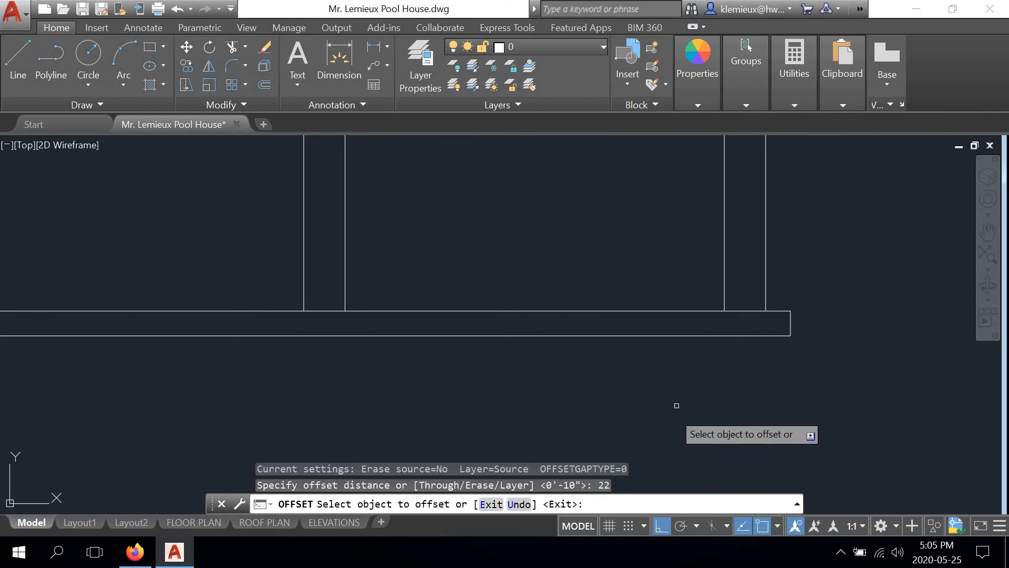
{"action": "left_click", "coordinate": [790, 325]}
{"action": "left_click", "coordinate": [654, 361]}
{"action": "scroll", "coordinate": [657, 368], "scroll_direction": "down", "scroll_amount": 2}
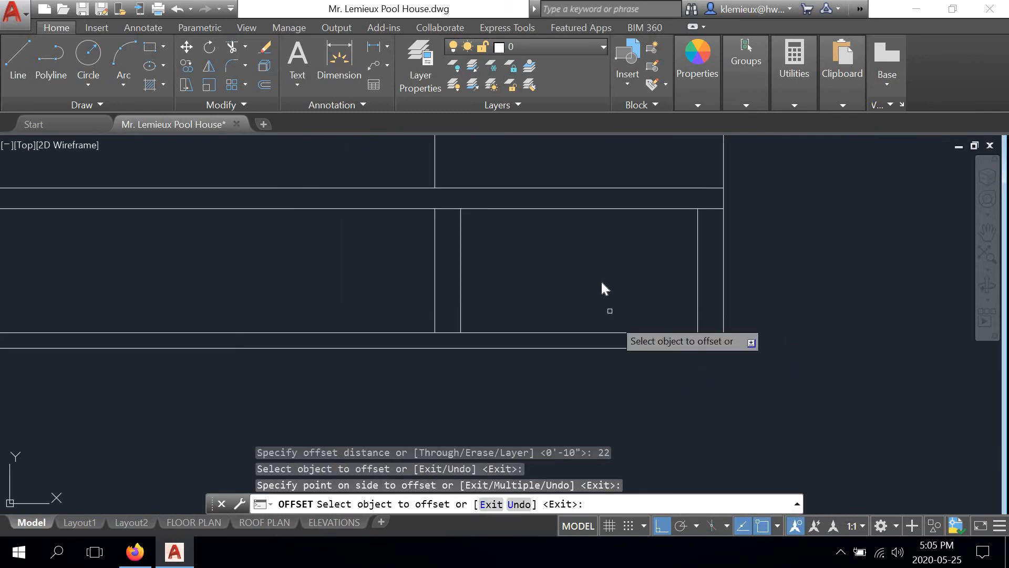
{"action": "right_click", "coordinate": [599, 283]}
{"action": "left_click", "coordinate": [634, 308]}
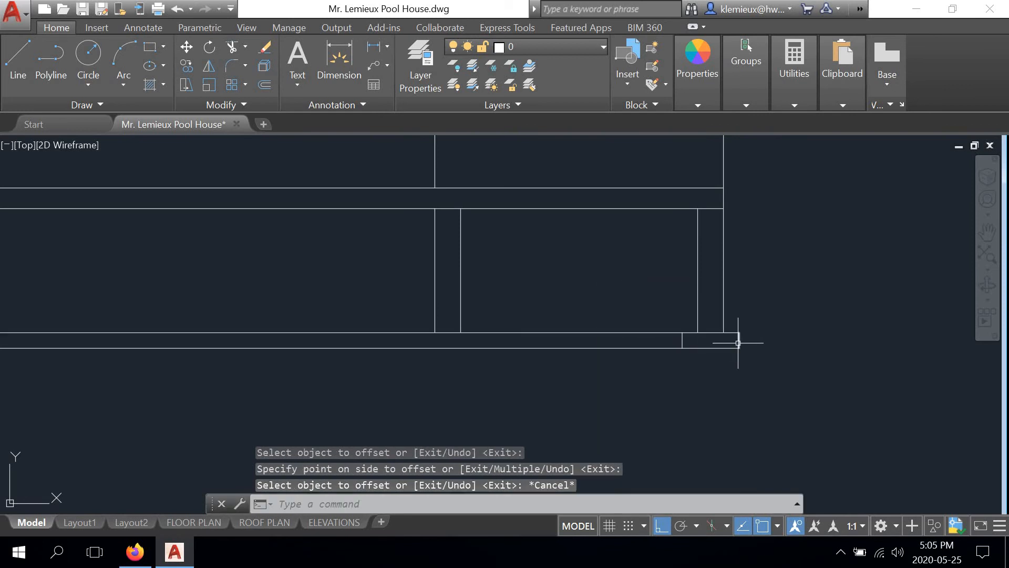
Step: Offset the left end line of the fourth elevation's footing 22 inches to the right
{"action": "scroll", "coordinate": [682, 345], "scroll_direction": "down", "scroll_amount": 2}
{"action": "middle_click_drag", "start_coordinate": [619, 352], "coordinate": [717, 351]}
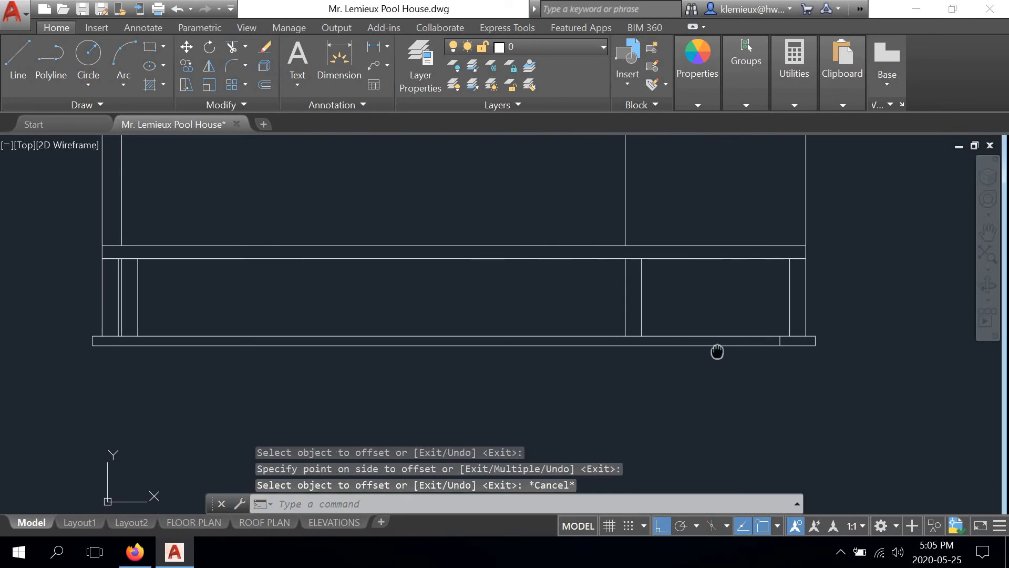
{"action": "scroll", "coordinate": [97, 342], "scroll_direction": "up", "scroll_amount": 4}
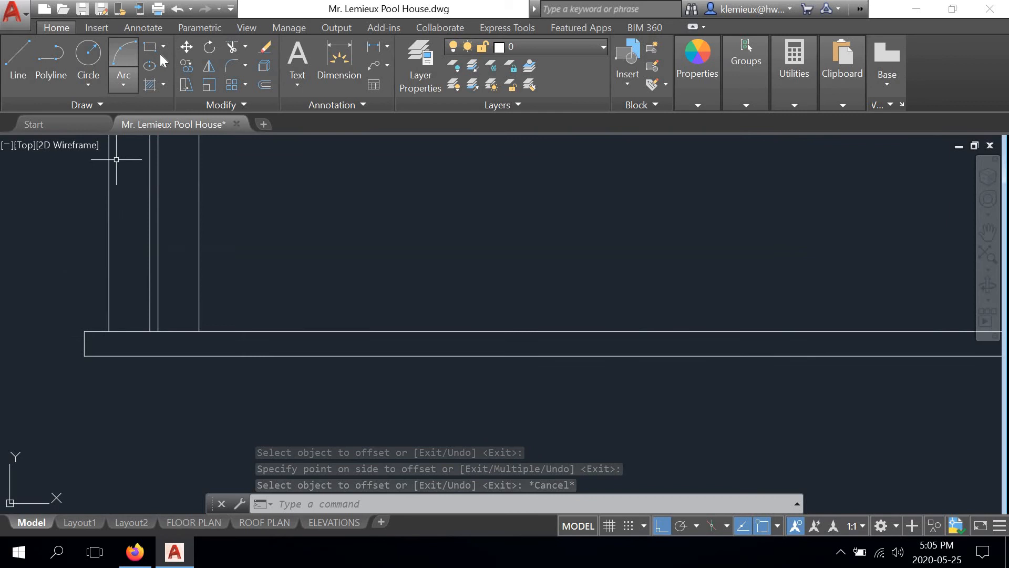
{"action": "left_click", "coordinate": [265, 84]}
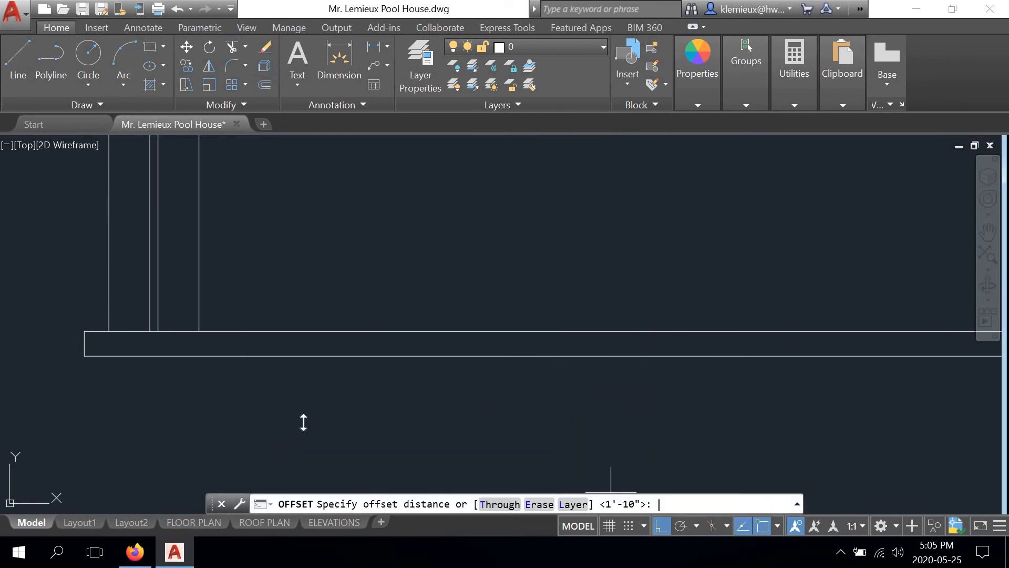
{"action": "key", "text": "Return"}
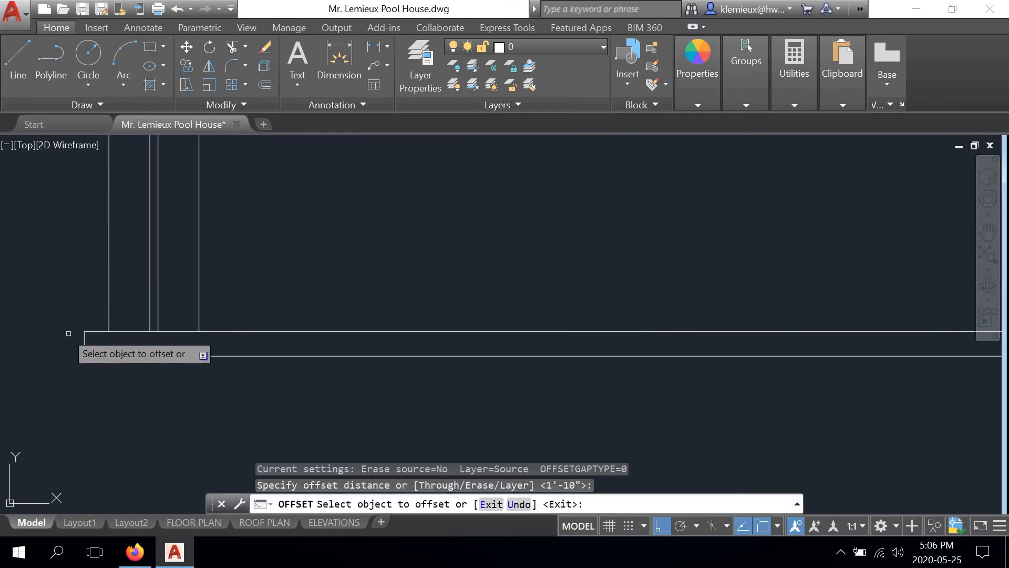
{"action": "left_click", "coordinate": [83, 341]}
{"action": "left_click", "coordinate": [241, 350]}
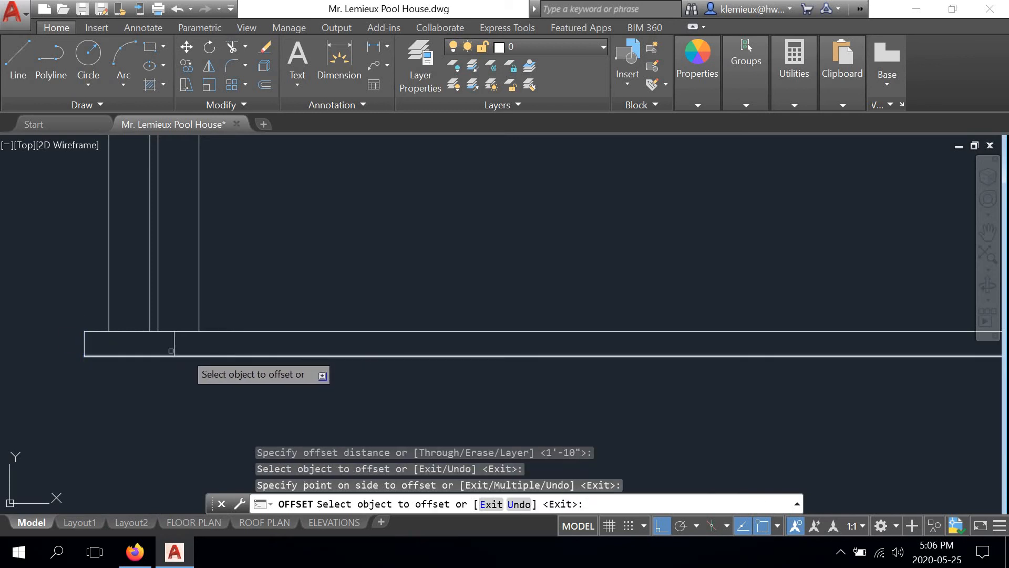
{"action": "right_click", "coordinate": [79, 305]}
{"action": "left_click", "coordinate": [116, 330]}
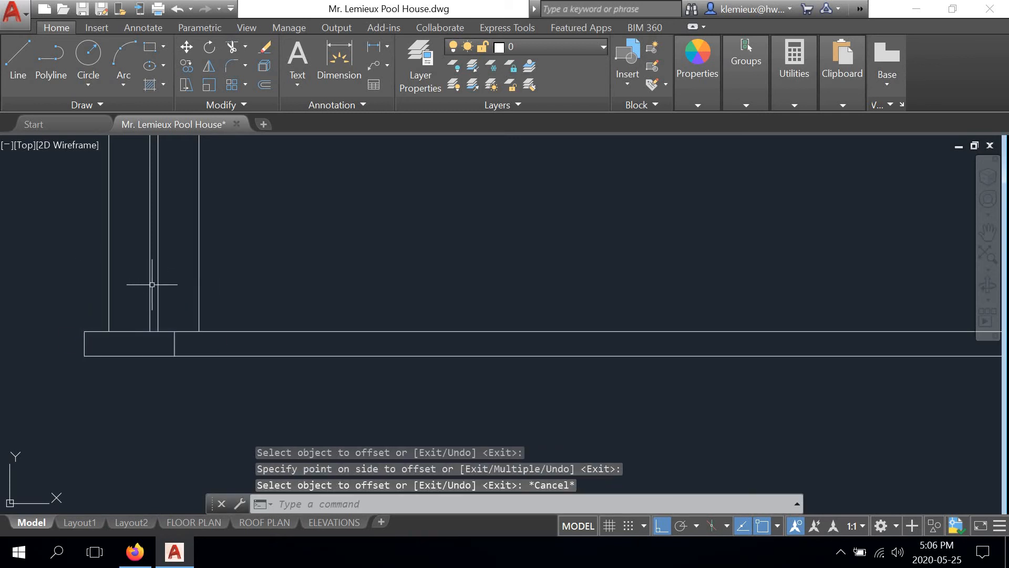
Step: Measure how far the left footing projects beyond both sides of the outer left foundation wall
{"action": "scroll", "coordinate": [149, 336], "scroll_direction": "up", "scroll_amount": 4}
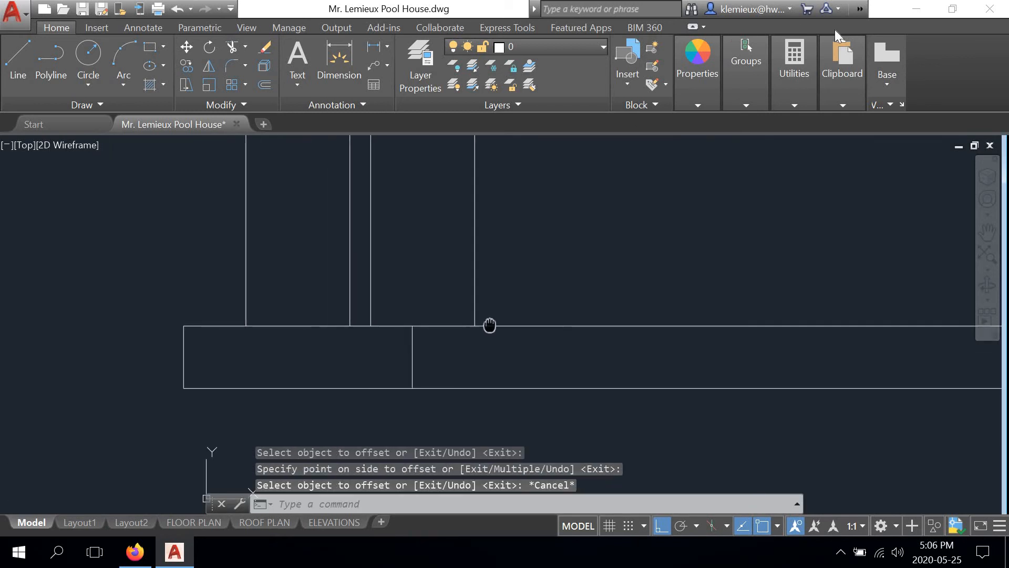
{"action": "left_click", "coordinate": [793, 181]}
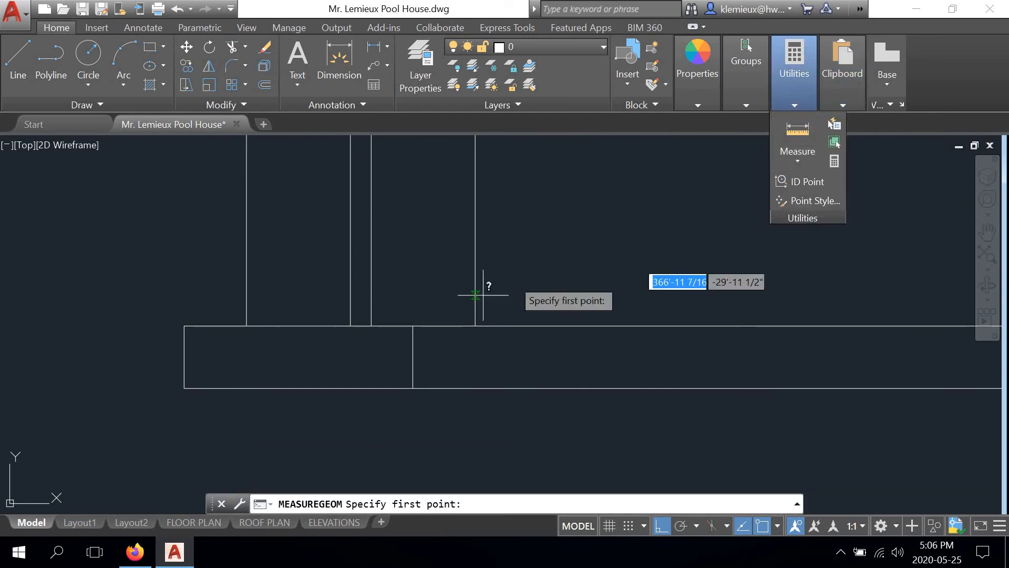
{"action": "left_click", "coordinate": [247, 325]}
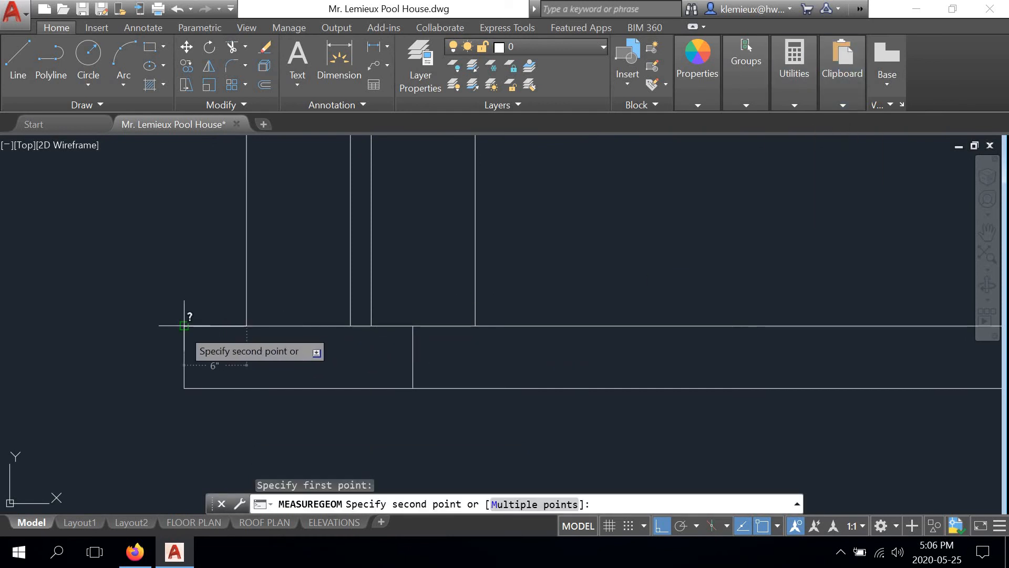
{"action": "right_click", "coordinate": [188, 294]}
{"action": "left_click", "coordinate": [216, 322]}
{"action": "right_click", "coordinate": [195, 279]}
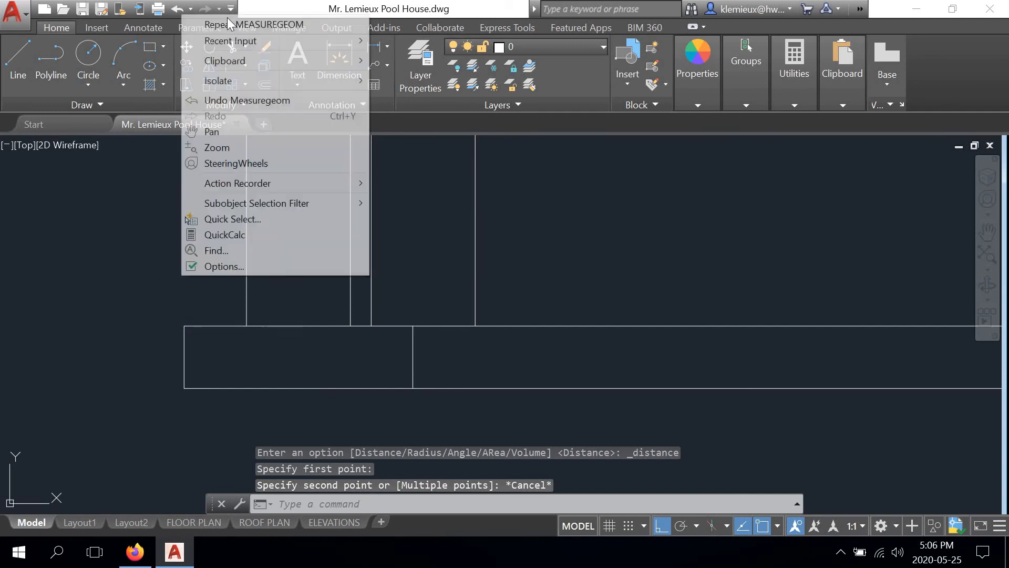
{"action": "left_click", "coordinate": [228, 24]}
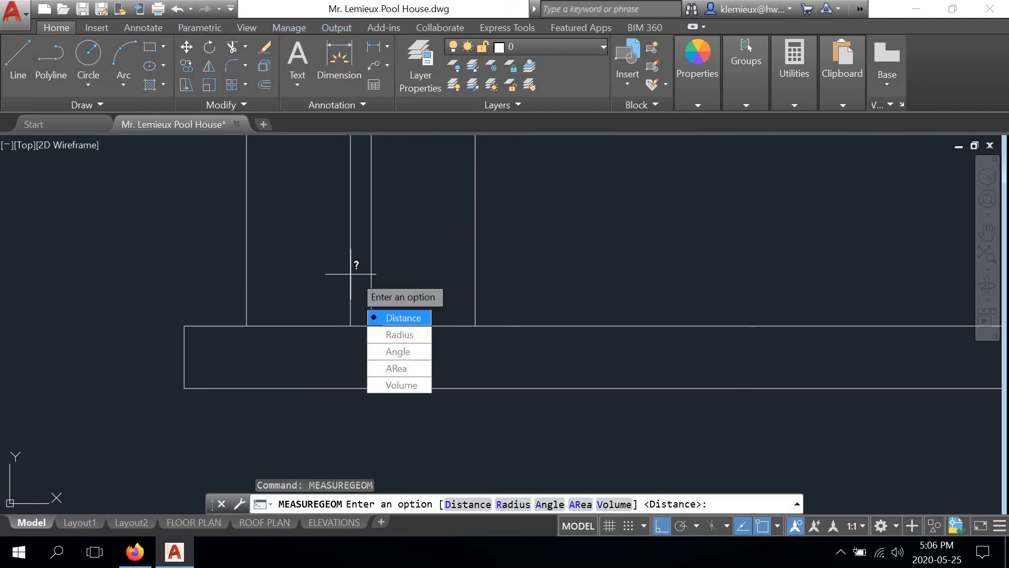
{"action": "key", "text": "Return"}
{"action": "left_click", "coordinate": [412, 326]}
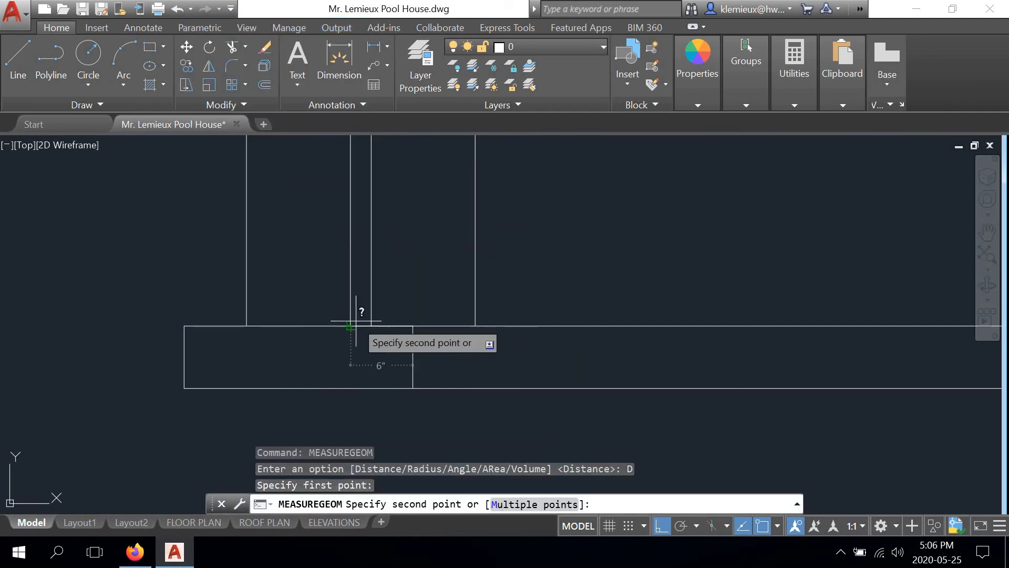
{"action": "right_click", "coordinate": [396, 289]}
{"action": "left_click", "coordinate": [430, 316]}
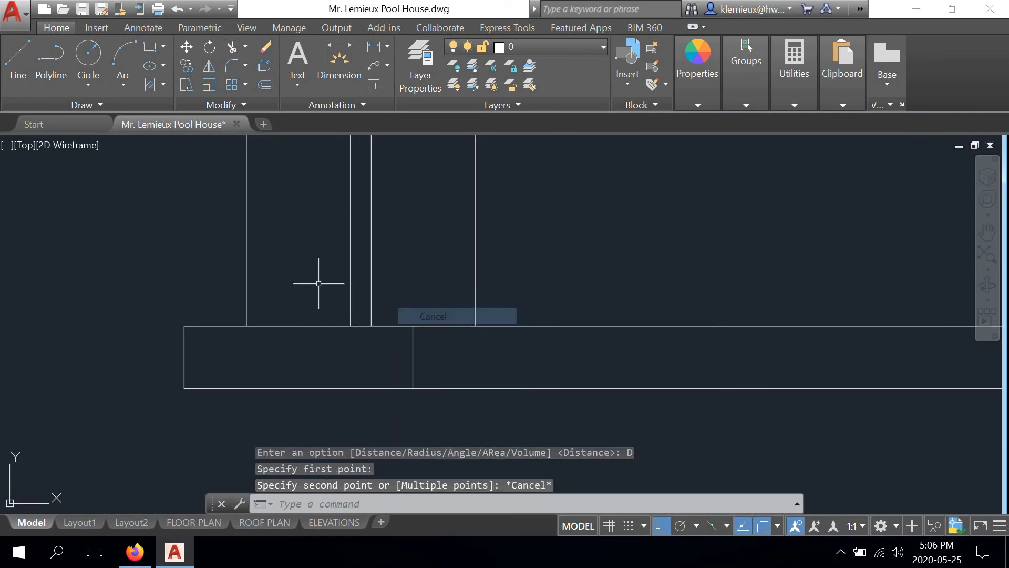
Step: Copy both side lines of the right footing from the outer wall's bottom right corner to the interior foundation wall's bottom right corner
{"action": "scroll", "coordinate": [294, 267], "scroll_direction": "down", "scroll_amount": 2}
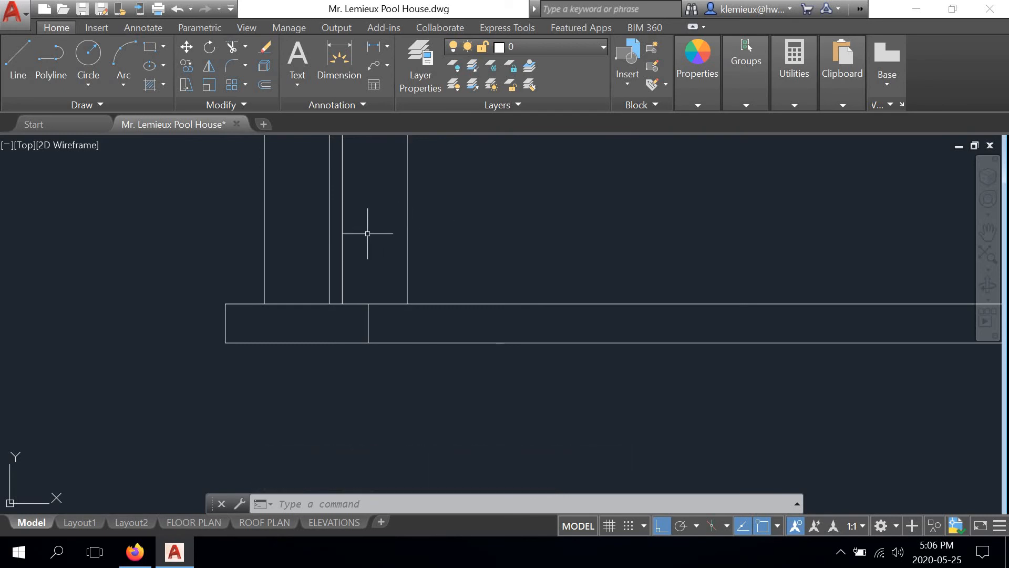
{"action": "scroll", "coordinate": [367, 234], "scroll_direction": "down", "scroll_amount": 4}
{"action": "middle_click_drag", "start_coordinate": [673, 257], "coordinate": [152, 298]}
{"action": "scroll", "coordinate": [541, 308], "scroll_direction": "up", "scroll_amount": 5}
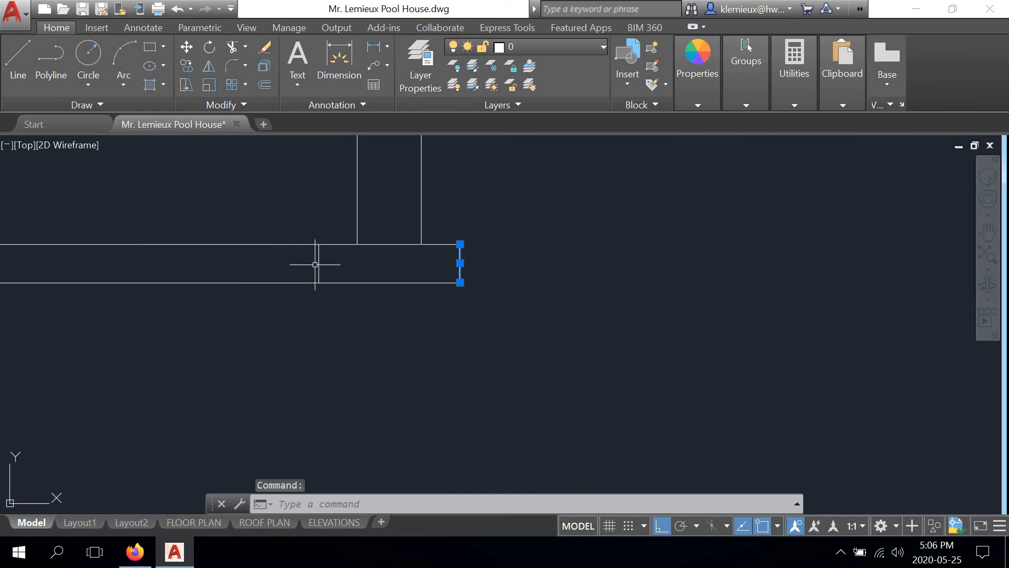
{"action": "left_click", "coordinate": [185, 67]}
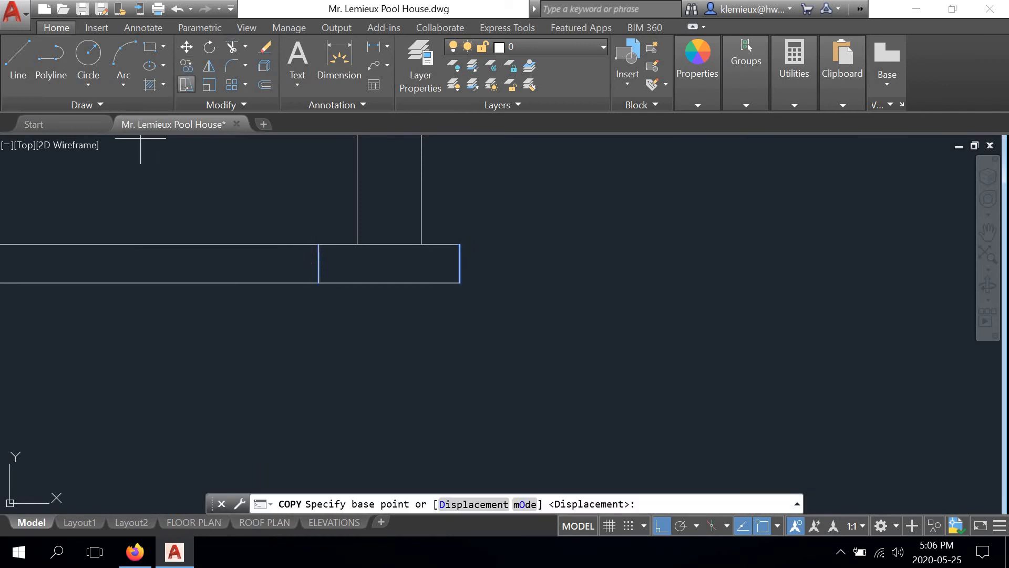
{"action": "left_click", "coordinate": [422, 244]}
{"action": "scroll", "coordinate": [422, 245], "scroll_direction": "down", "scroll_amount": 5}
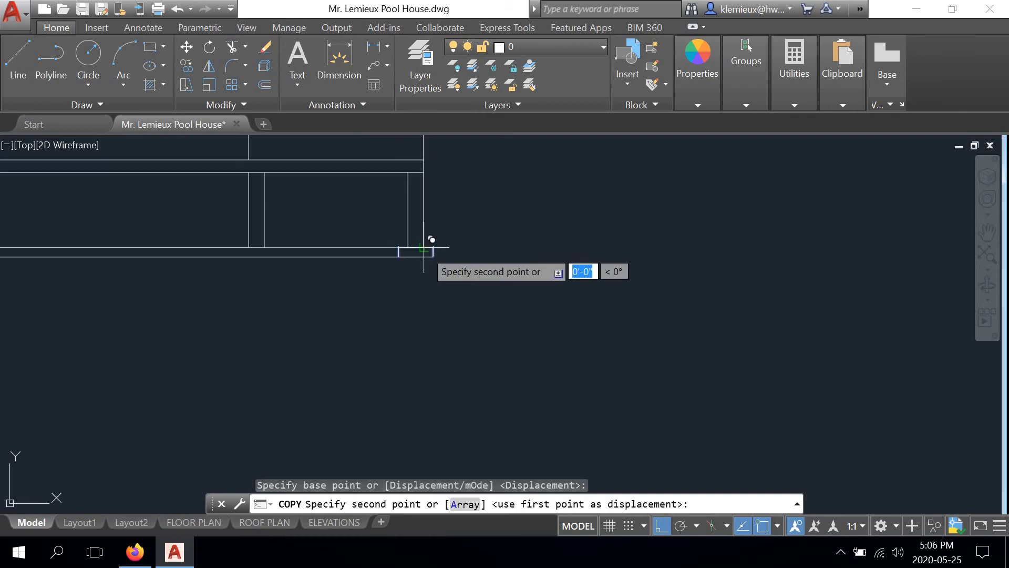
{"action": "middle_click_drag", "start_coordinate": [289, 246], "coordinate": [537, 259]}
{"action": "scroll", "coordinate": [534, 260], "scroll_direction": "up", "scroll_amount": 5}
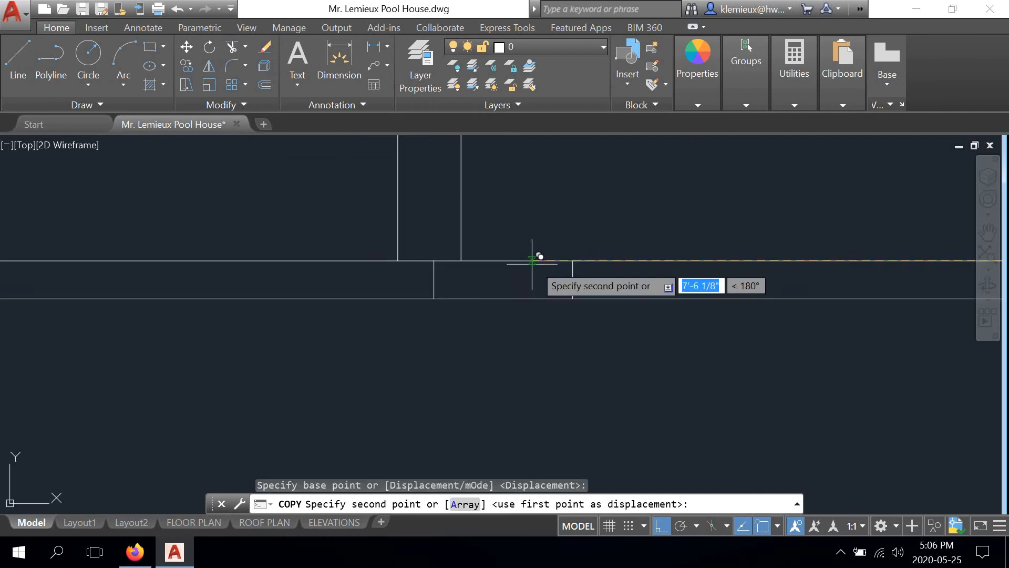
{"action": "left_click", "coordinate": [461, 260]}
Step: Place another copy of the footing side lines at the bottom right corner of the second foundation wall from the left
{"action": "scroll", "coordinate": [525, 257], "scroll_direction": "down", "scroll_amount": 5}
{"action": "middle_click_drag", "start_coordinate": [308, 268], "coordinate": [684, 284]}
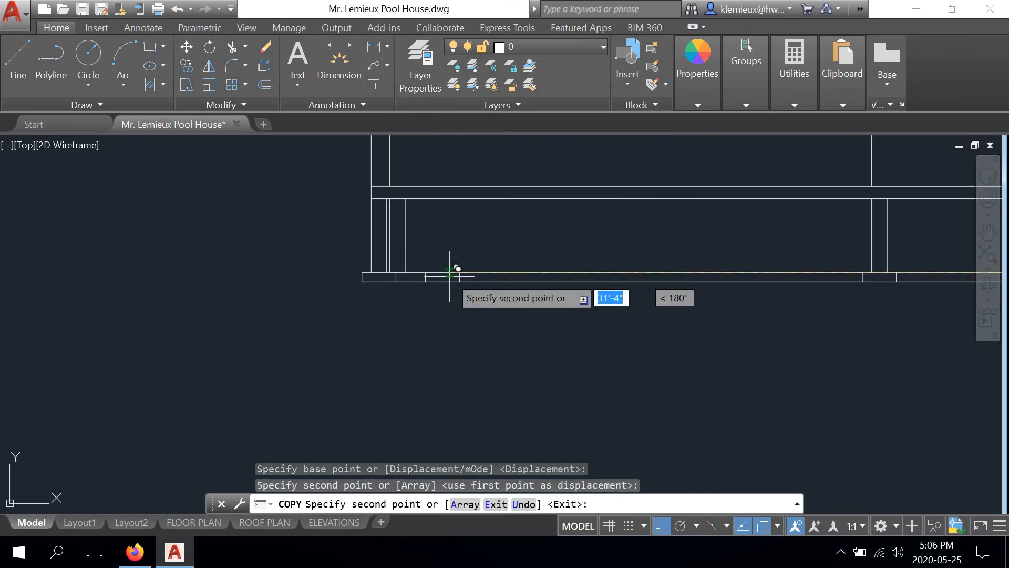
{"action": "scroll", "coordinate": [450, 272], "scroll_direction": "up", "scroll_amount": 4}
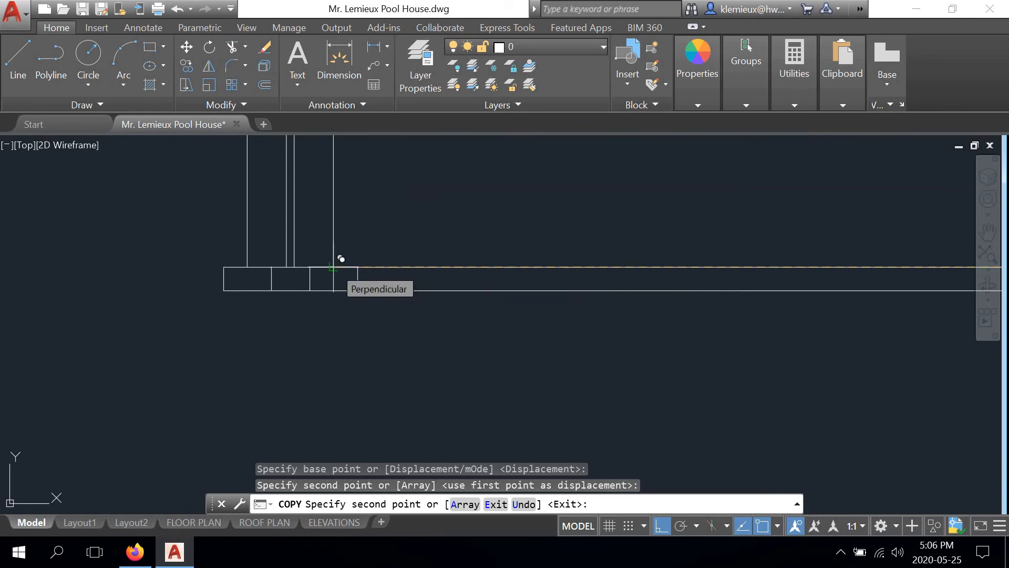
{"action": "right_click", "coordinate": [442, 202]}
{"action": "left_click", "coordinate": [473, 226]}
{"action": "scroll", "coordinate": [447, 324], "scroll_direction": "down", "scroll_amount": 3}
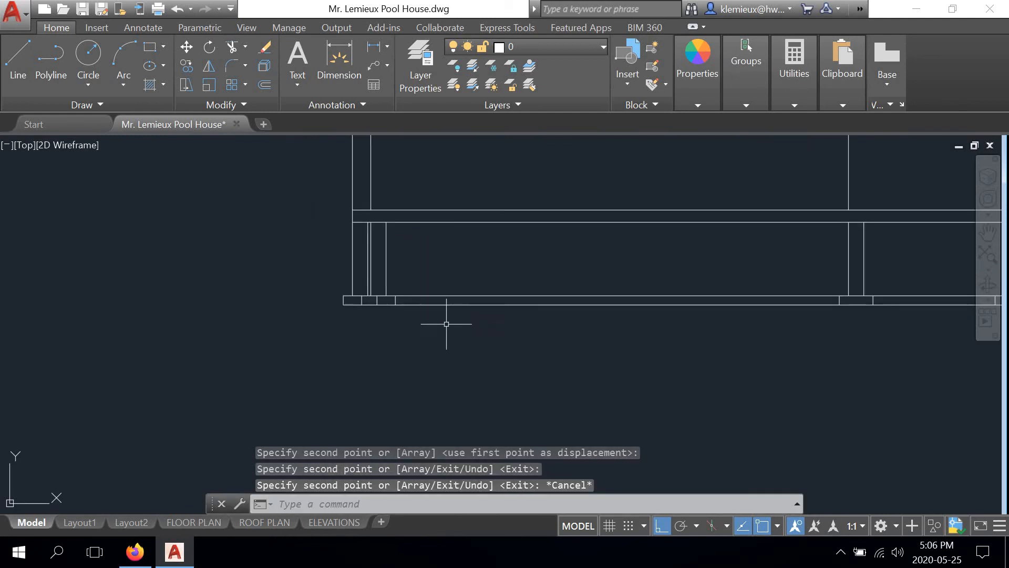
Step: Measure the footing's projection beyond the right face of the second foundation wall from the left
{"action": "scroll", "coordinate": [519, 343], "scroll_direction": "down", "scroll_amount": 2}
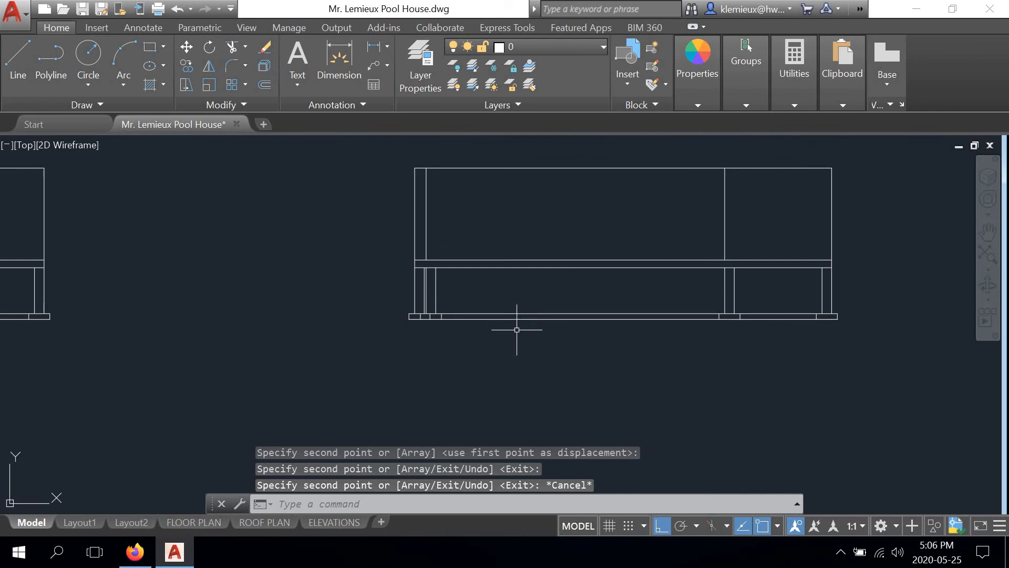
{"action": "middle_click_drag", "start_coordinate": [516, 330], "coordinate": [451, 371]}
{"action": "scroll", "coordinate": [368, 354], "scroll_direction": "up", "scroll_amount": 4}
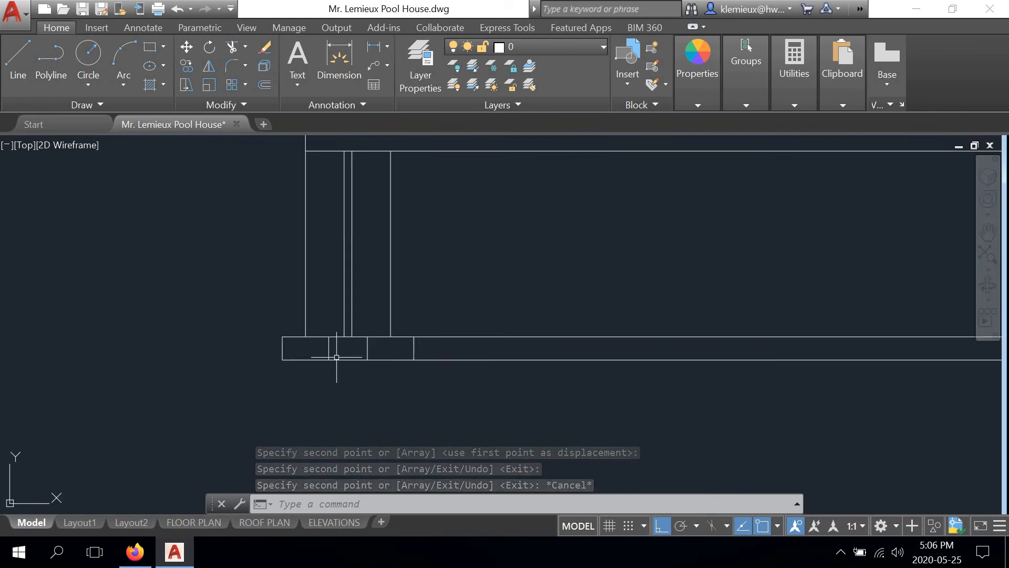
{"action": "scroll", "coordinate": [336, 352], "scroll_direction": "up", "scroll_amount": 2}
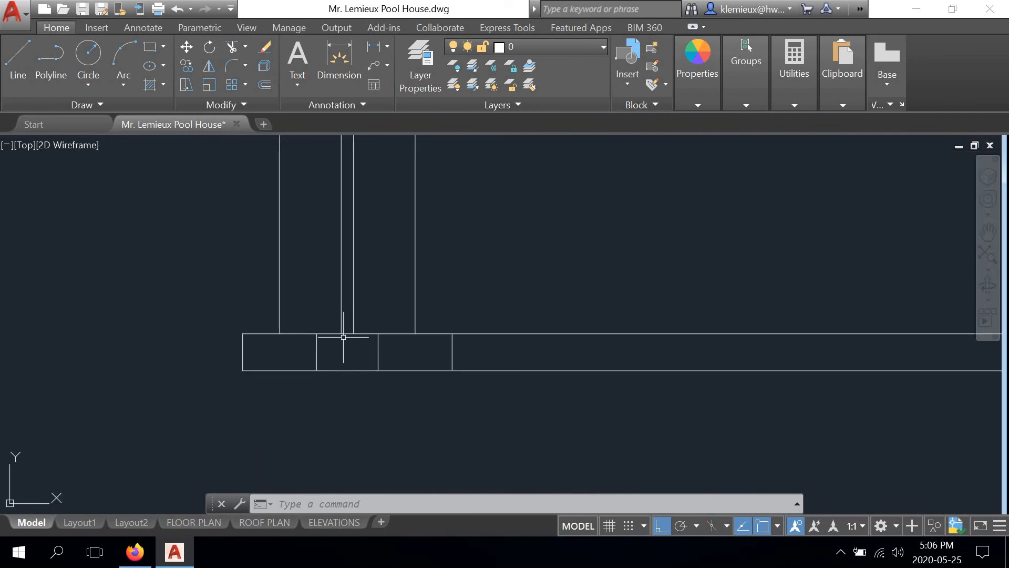
{"action": "scroll", "coordinate": [343, 337], "scroll_direction": "up", "scroll_amount": 2}
{"action": "left_click", "coordinate": [795, 100]}
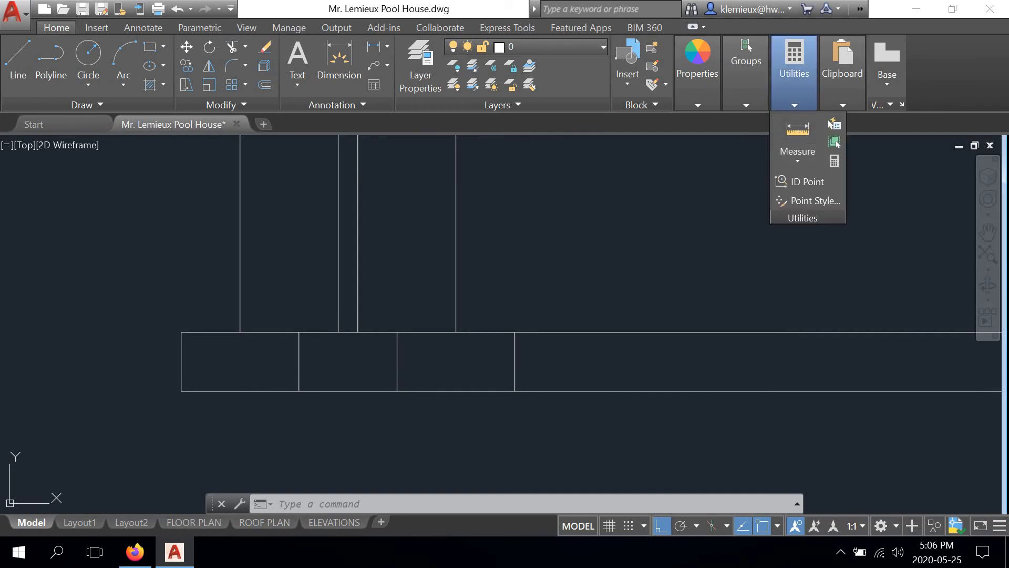
{"action": "left_click", "coordinate": [797, 138]}
{"action": "left_click", "coordinate": [458, 332]}
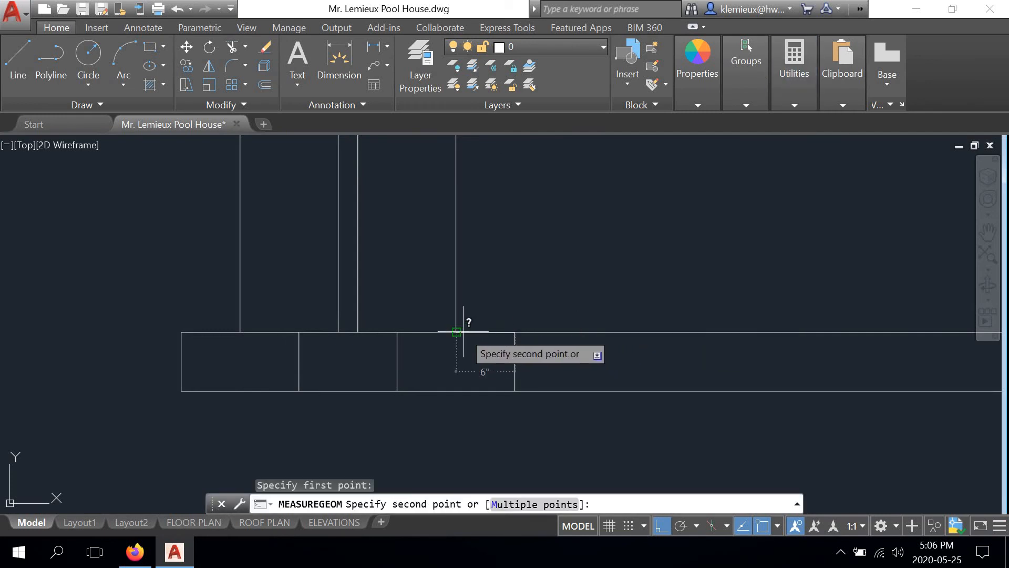
{"action": "right_click", "coordinate": [530, 323]}
{"action": "left_click", "coordinate": [526, 323]}
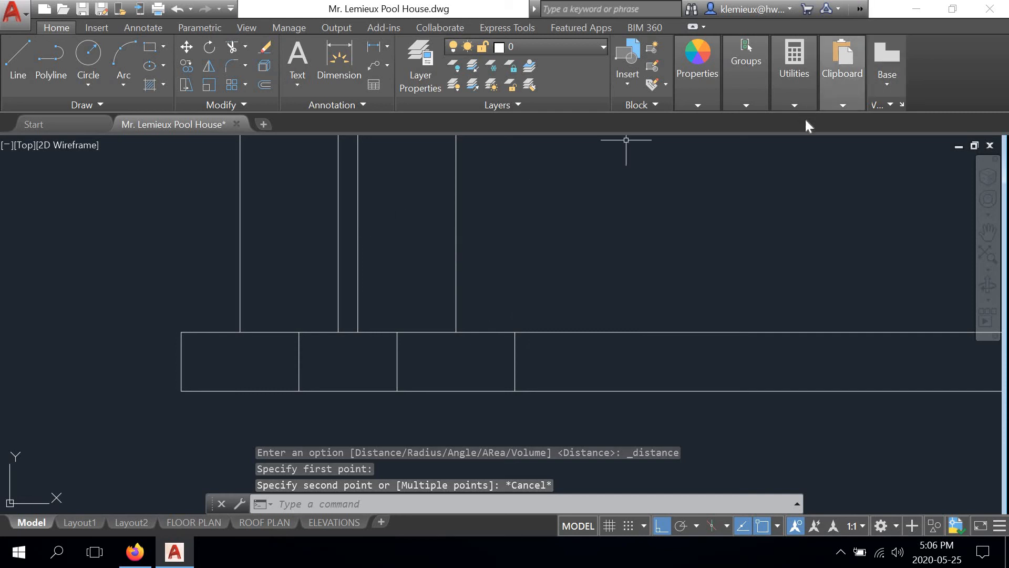
Step: Measure from the right face of the second left foundation wall toward the footing line on its left
{"action": "left_click", "coordinate": [796, 100]}
{"action": "left_click", "coordinate": [795, 139]}
{"action": "left_click", "coordinate": [456, 332]}
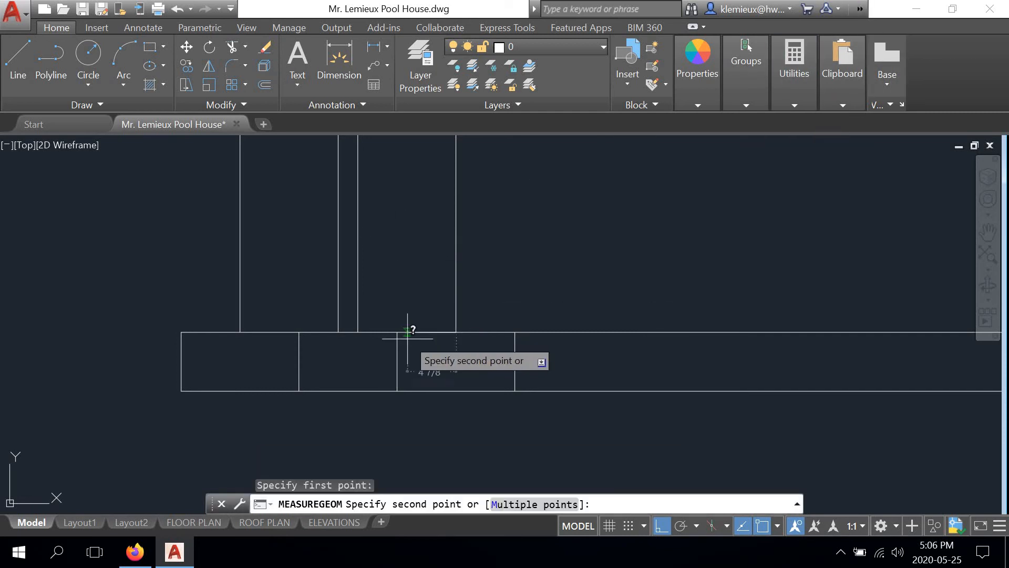
{"action": "right_click", "coordinate": [453, 294]}
{"action": "left_click", "coordinate": [488, 321]}
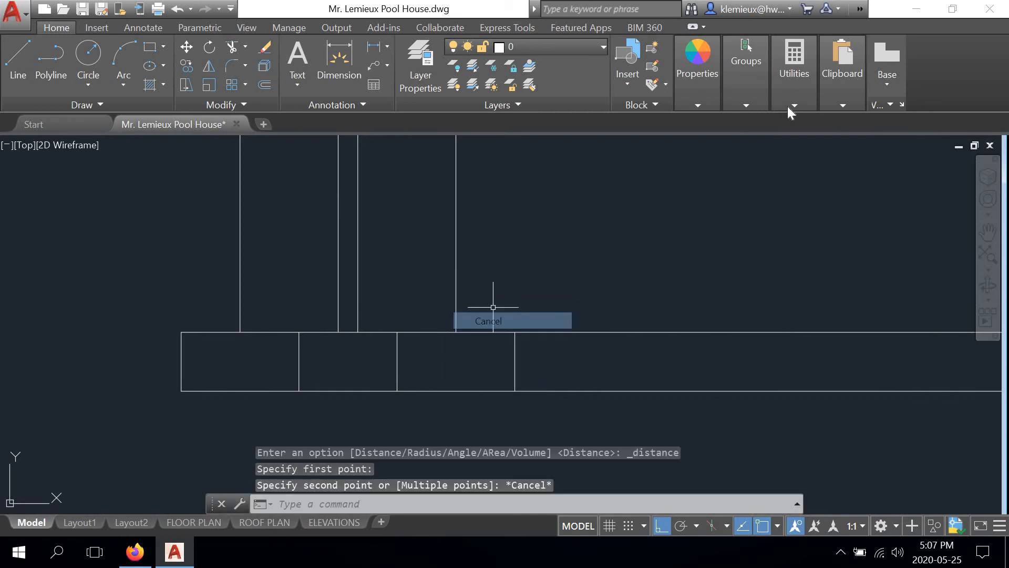
Step: Check the distance from the footing line left of the second foundation wall toward that wall's faces
{"action": "left_click", "coordinate": [794, 105]}
{"action": "left_click", "coordinate": [794, 139]}
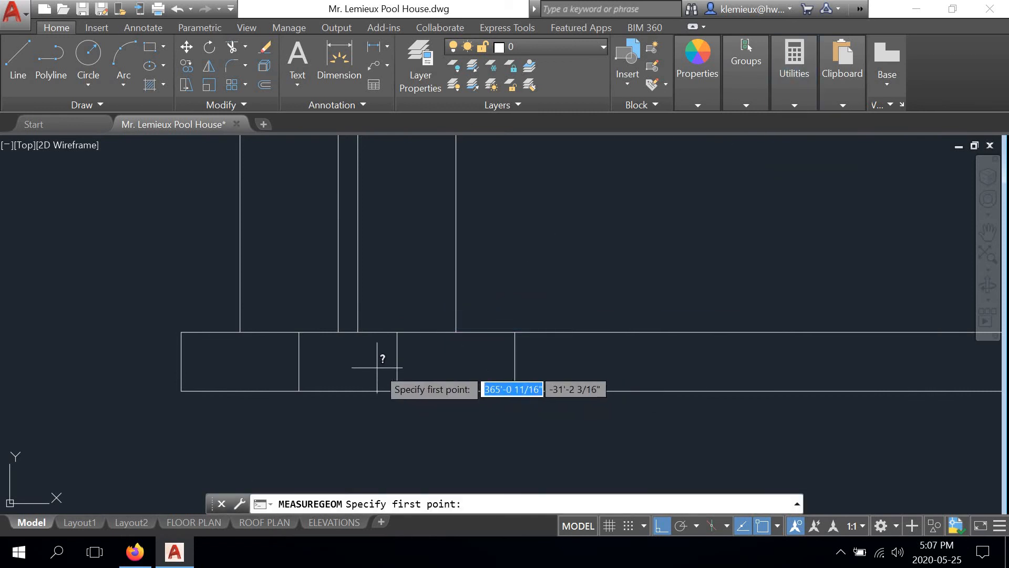
{"action": "left_click", "coordinate": [358, 331]}
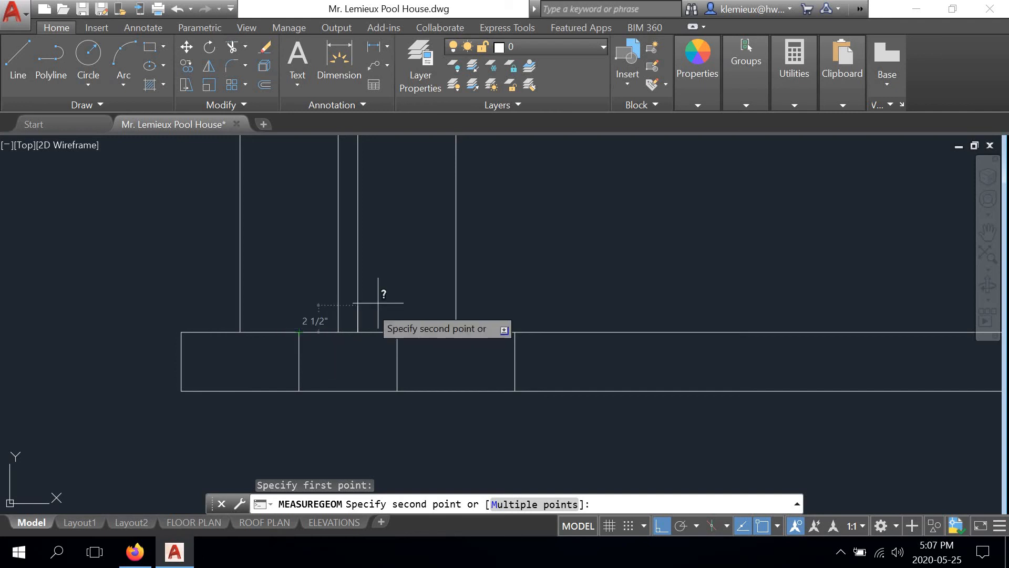
{"action": "right_click", "coordinate": [528, 220]}
{"action": "left_click", "coordinate": [543, 247]}
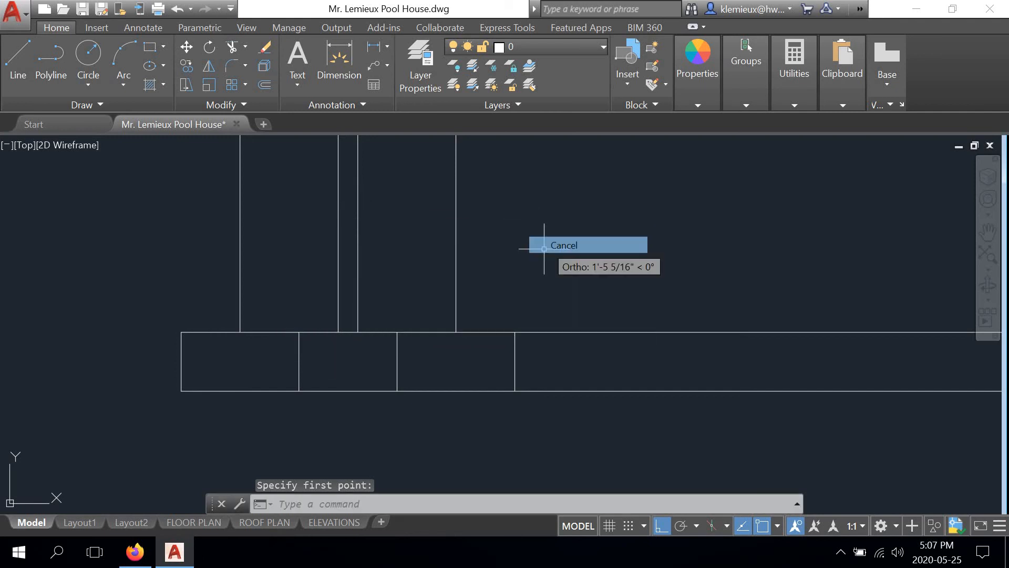
Step: Examine the foundation walls and footings across all four elevations
{"action": "scroll", "coordinate": [547, 322], "scroll_direction": "down", "scroll_amount": 14}
{"action": "middle_click_drag", "start_coordinate": [532, 314], "coordinate": [536, 318]}
{"action": "scroll", "coordinate": [537, 318], "scroll_direction": "down", "scroll_amount": 4}
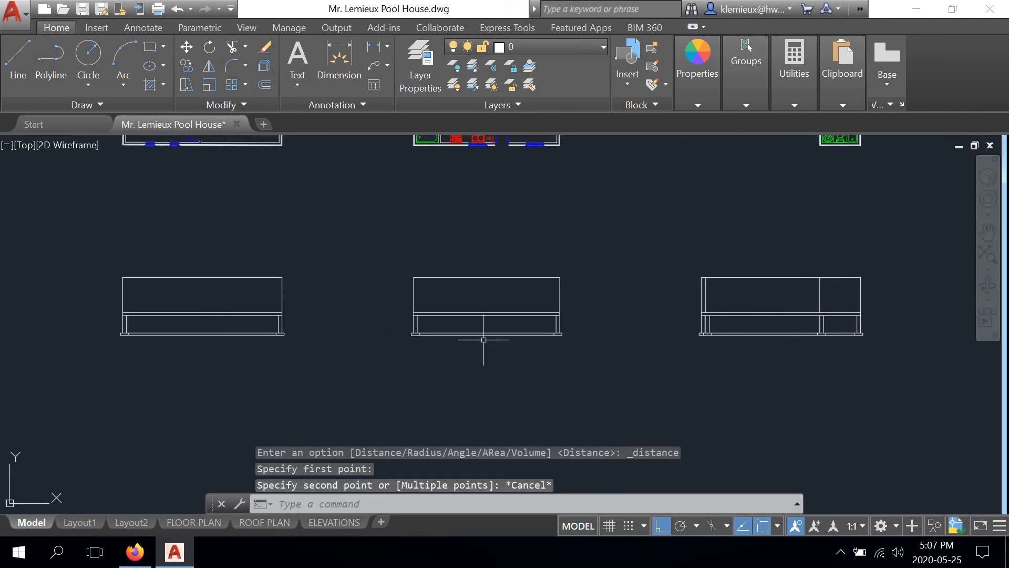
{"action": "middle_click_drag", "start_coordinate": [409, 343], "coordinate": [494, 355]}
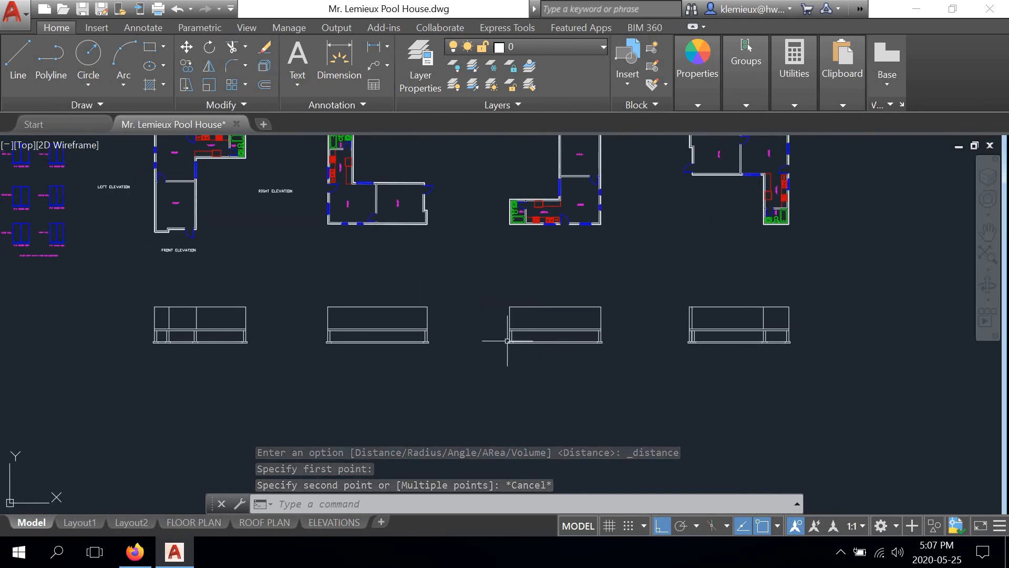
{"action": "mouse_move", "coordinate": [725, 243]}
{"action": "middle_mouse_down"}
{"action": "mouse_move", "coordinate": [709, 266]}
{"action": "mouse_move", "coordinate": [695, 266]}
{"action": "middle_mouse_up"}
{"action": "mouse_move", "coordinate": [445, 361]}
{"action": "middle_mouse_down"}
{"action": "mouse_move", "coordinate": [468, 342]}
{"action": "mouse_move", "coordinate": [505, 338]}
{"action": "middle_mouse_up"}
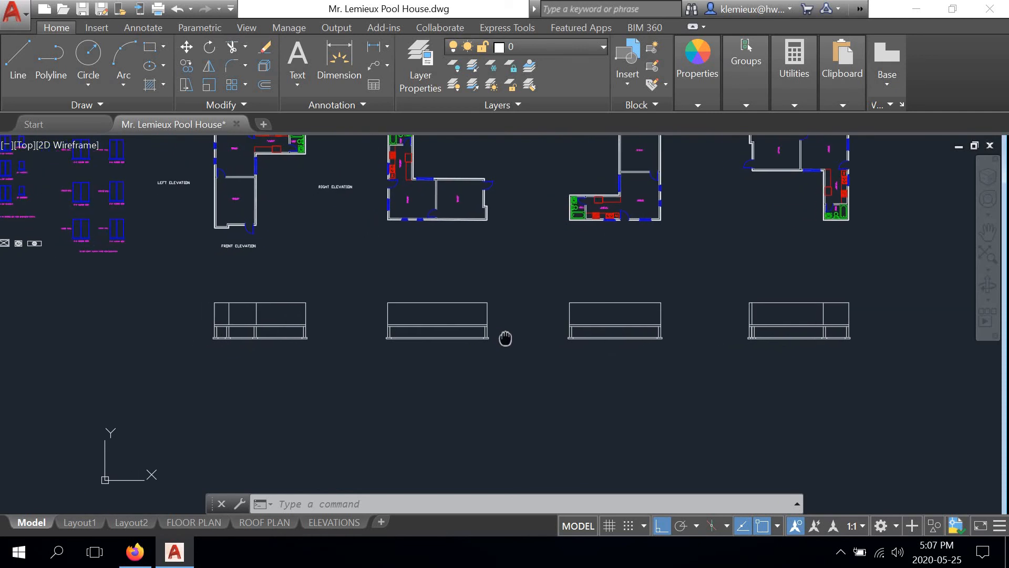
{"action": "scroll", "coordinate": [514, 333], "scroll_direction": "up", "scroll_amount": 2}
{"action": "scroll", "coordinate": [508, 337], "scroll_direction": "down", "scroll_amount": 2}
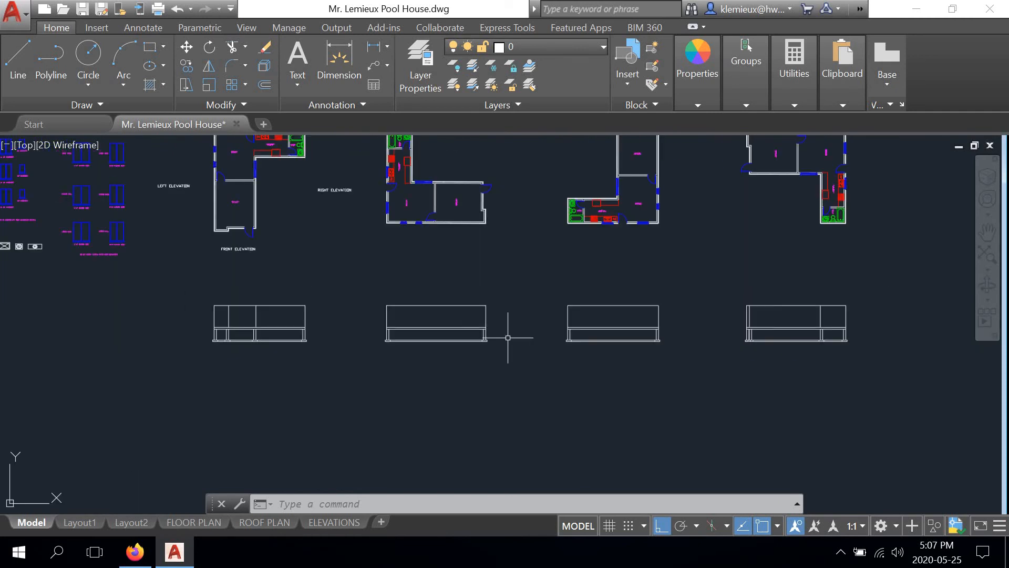
Step: Create a layer named FOOTING & FOUNDATION with colour 8 and the HIDDEN linetype
{"action": "left_click", "coordinate": [415, 58]}
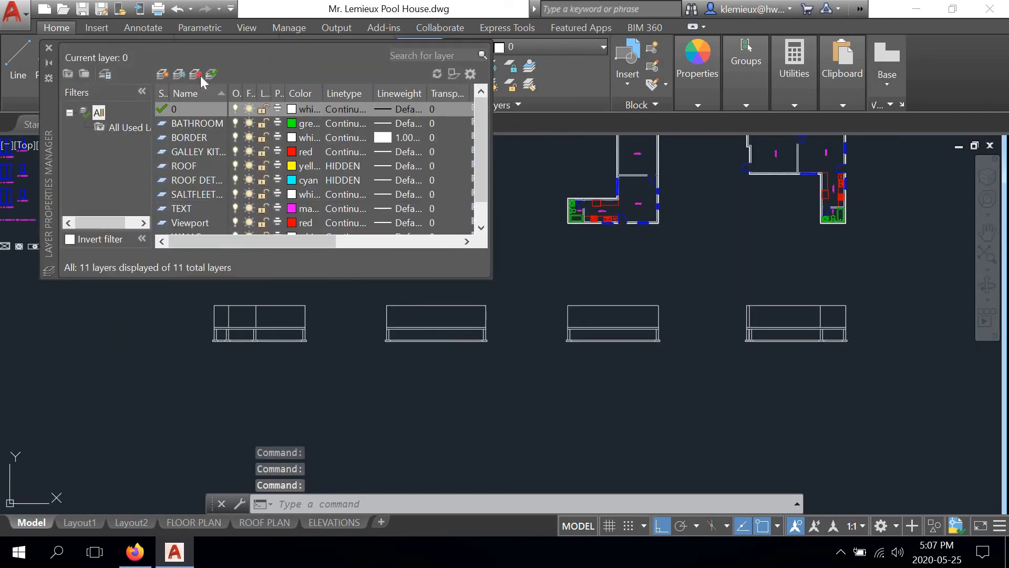
{"action": "left_click", "coordinate": [162, 74]}
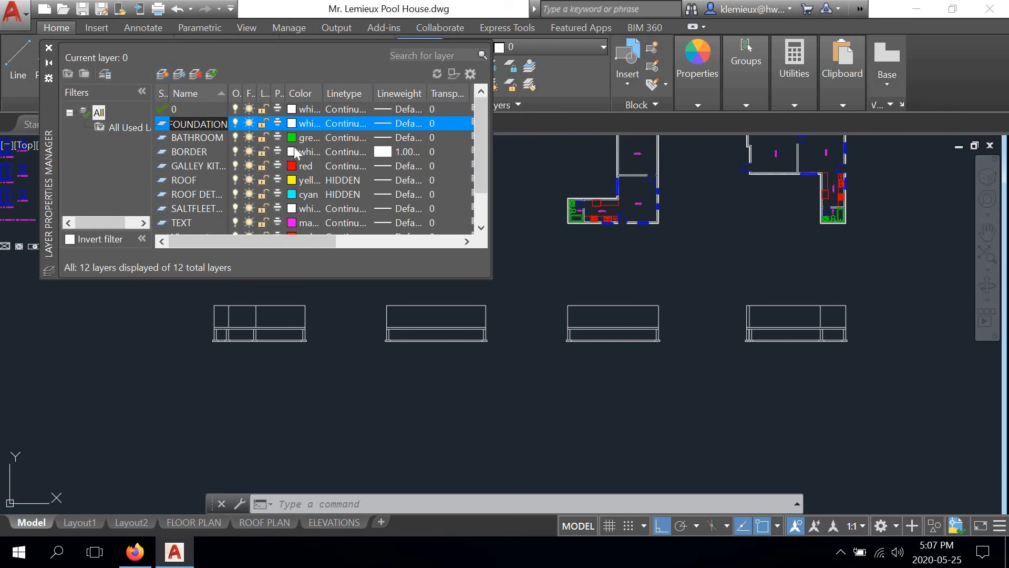
{"action": "left_click", "coordinate": [301, 124]}
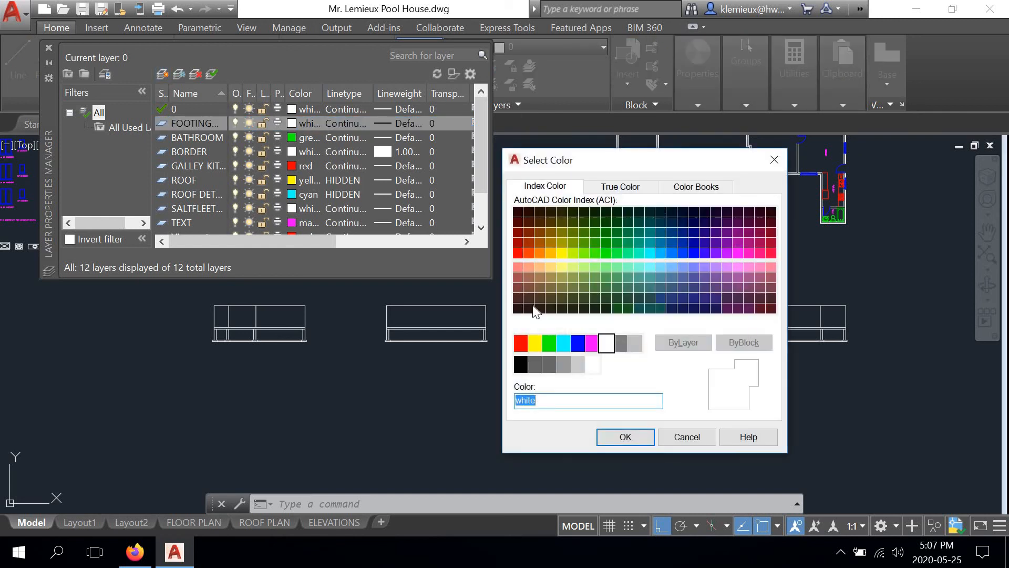
{"action": "left_click", "coordinate": [623, 343]}
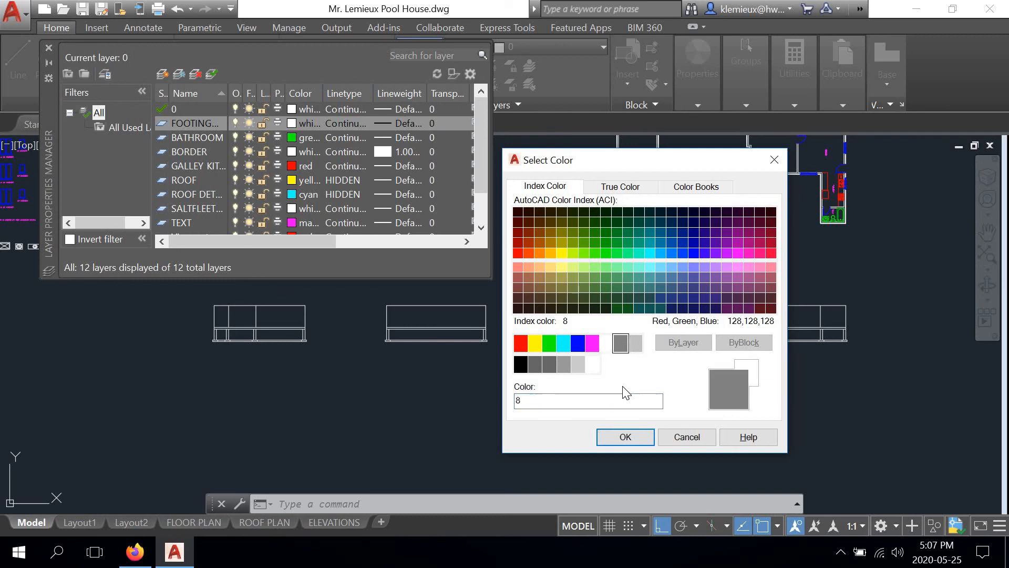
{"action": "left_click", "coordinate": [626, 437]}
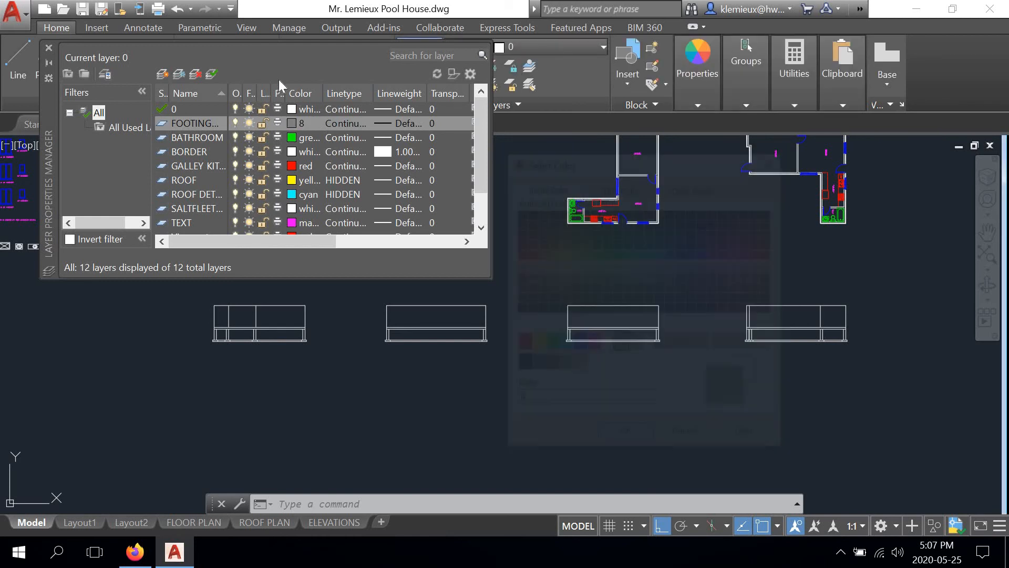
{"action": "left_click", "coordinate": [338, 125]}
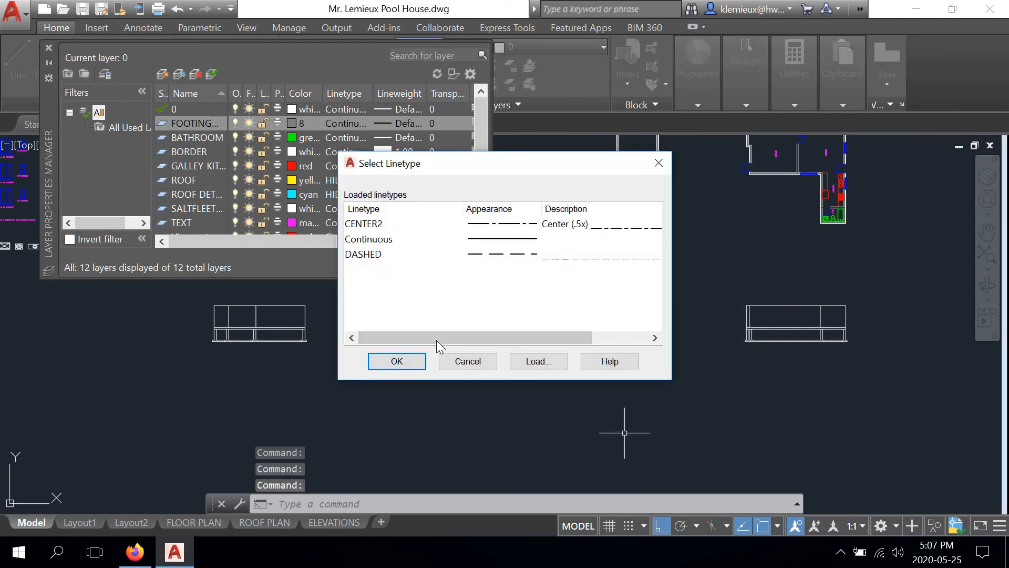
{"action": "left_click", "coordinate": [405, 362]}
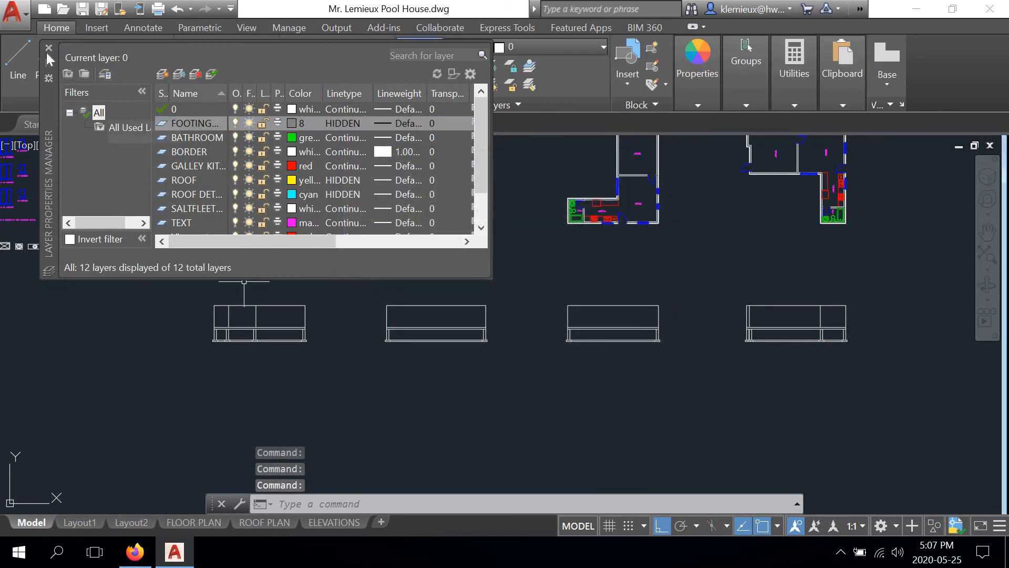
{"action": "left_click", "coordinate": [49, 49]}
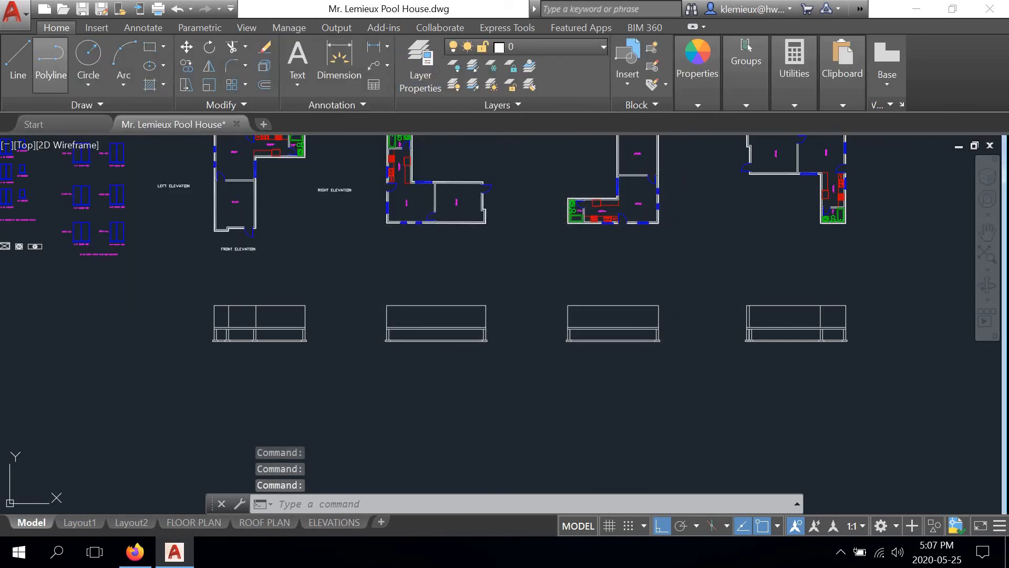
Step: Assign the foundation wall and footing lines of all four elevations, including the crossing outer wall lines, to the FOOTING & FOUNDATION layer
{"action": "scroll", "coordinate": [850, 331], "scroll_direction": "up", "scroll_amount": 6}
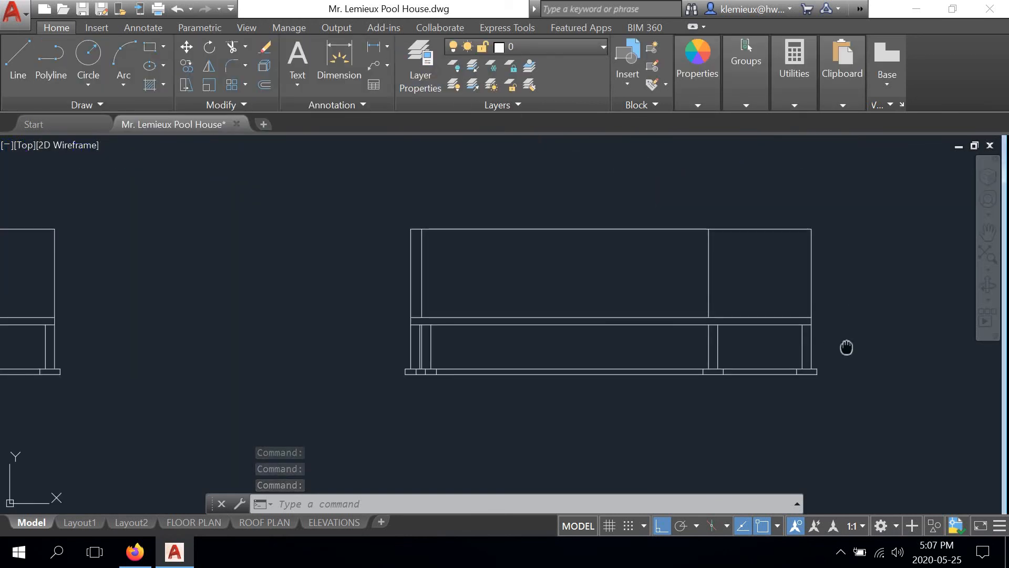
{"action": "scroll", "coordinate": [810, 287], "scroll_direction": "up", "scroll_amount": 2}
{"action": "mouse_move", "coordinate": [847, 347]}
{"action": "middle_mouse_down"}
{"action": "mouse_move", "coordinate": [811, 287]}
{"action": "mouse_move", "coordinate": [793, 332]}
{"action": "mouse_move", "coordinate": [855, 254]}
{"action": "middle_mouse_up"}
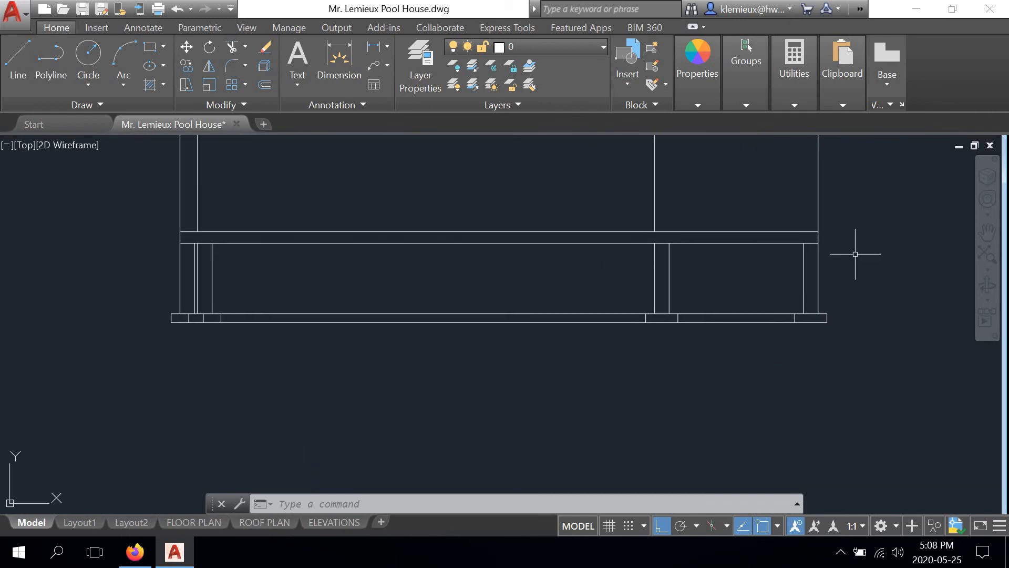
{"action": "left_click", "coordinate": [859, 262]}
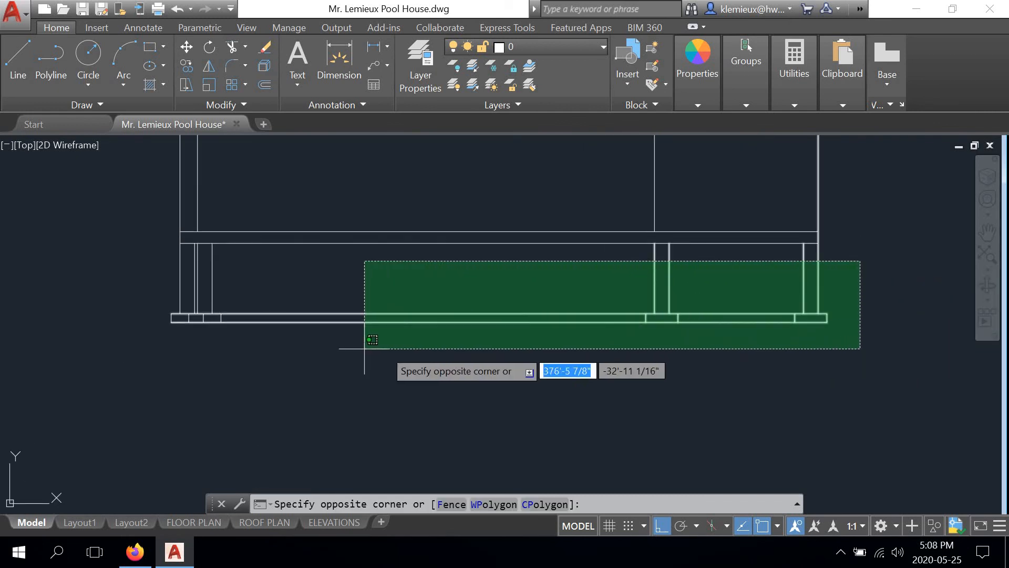
{"action": "left_click", "coordinate": [134, 358]}
{"action": "middle_click_drag", "start_coordinate": [102, 354], "coordinate": [633, 245]}
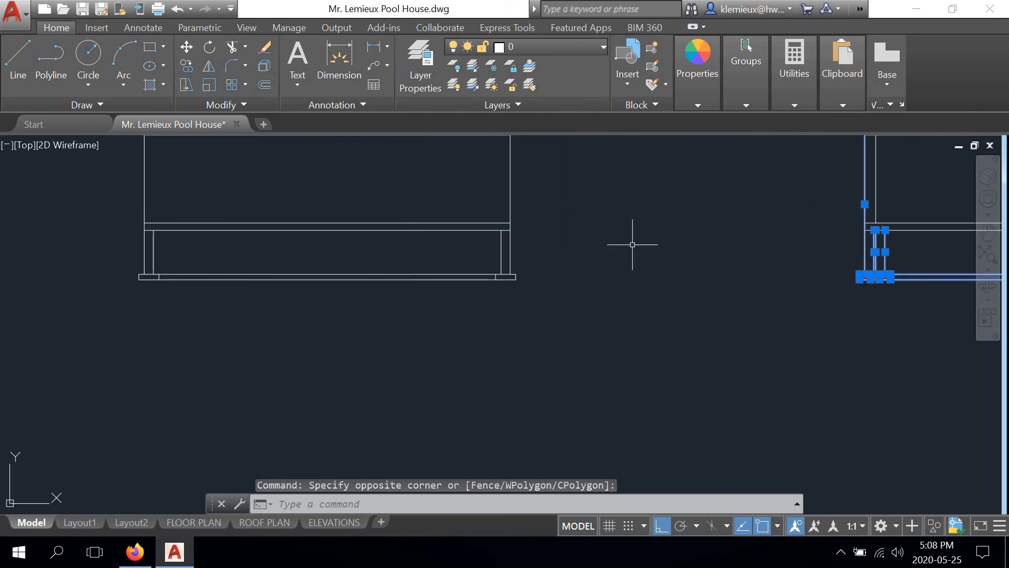
{"action": "left_click", "coordinate": [550, 243]}
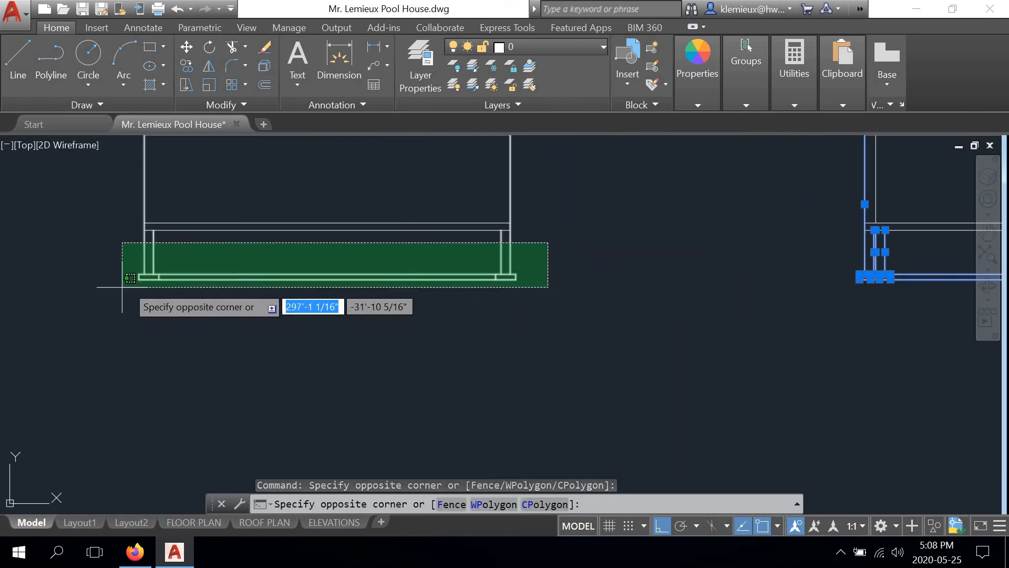
{"action": "left_click", "coordinate": [88, 314]}
{"action": "middle_click_drag", "start_coordinate": [91, 323], "coordinate": [623, 388]}
{"action": "mouse_move", "coordinate": [377, 336]}
{"action": "middle_mouse_down"}
{"action": "mouse_move", "coordinate": [567, 331]}
{"action": "mouse_move", "coordinate": [713, 301]}
{"action": "middle_mouse_up"}
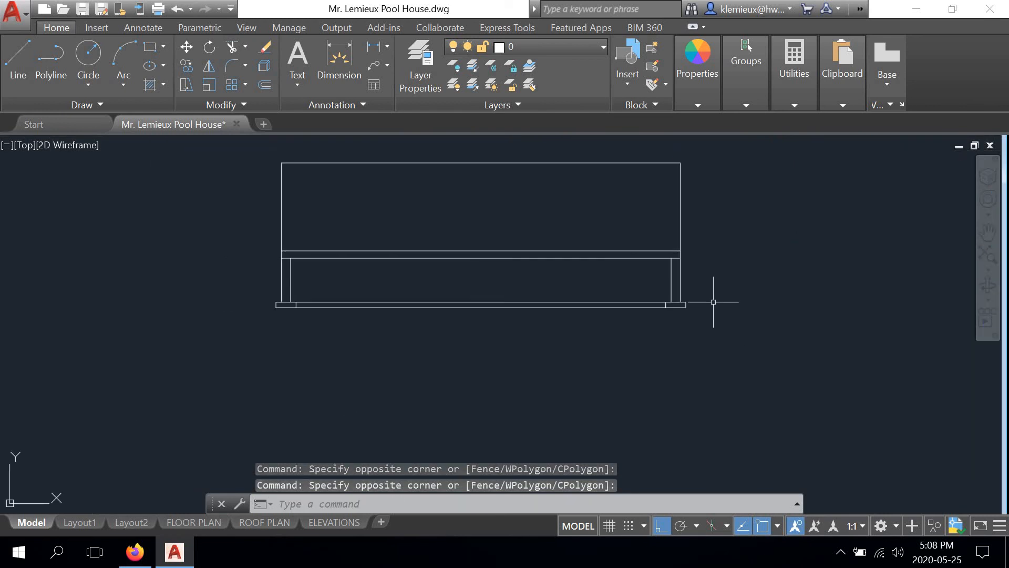
{"action": "left_click", "coordinate": [714, 274]}
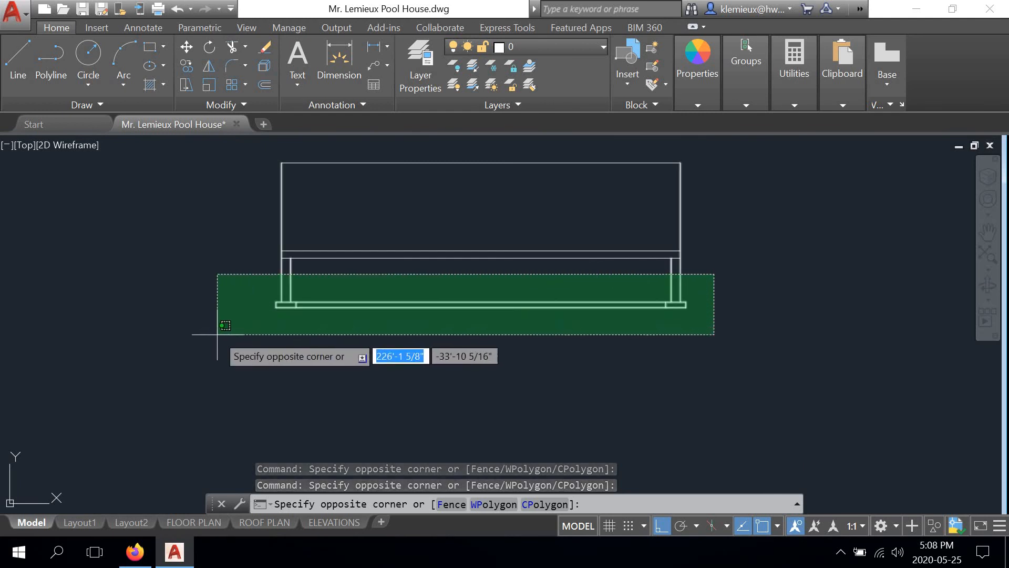
{"action": "left_click", "coordinate": [215, 327]}
{"action": "middle_click_drag", "start_coordinate": [160, 320], "coordinate": [748, 354]}
{"action": "left_click", "coordinate": [584, 316]}
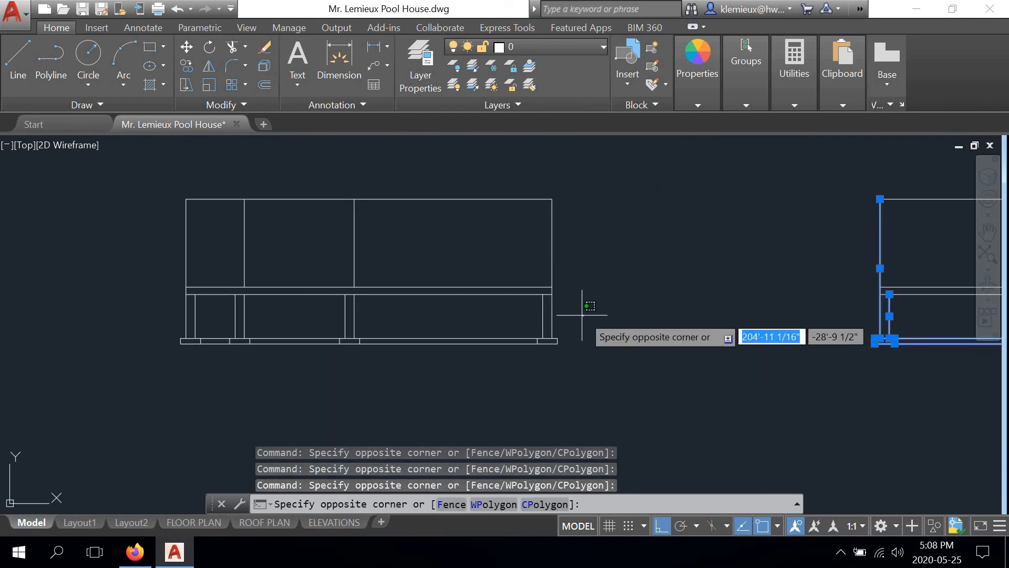
{"action": "left_click", "coordinate": [153, 378]}
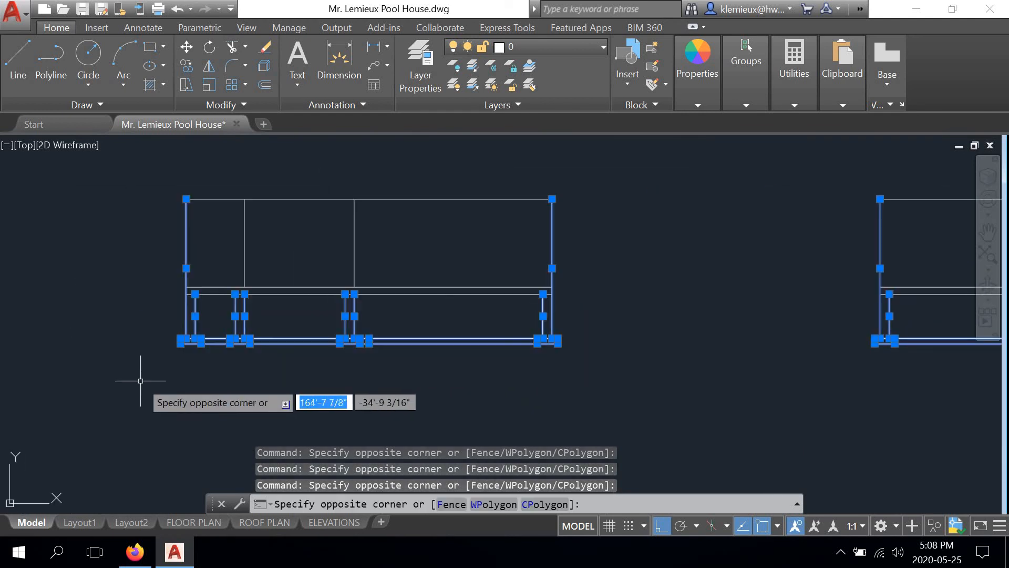
{"action": "left_click", "coordinate": [579, 49]}
{"action": "left_click", "coordinate": [553, 123]}
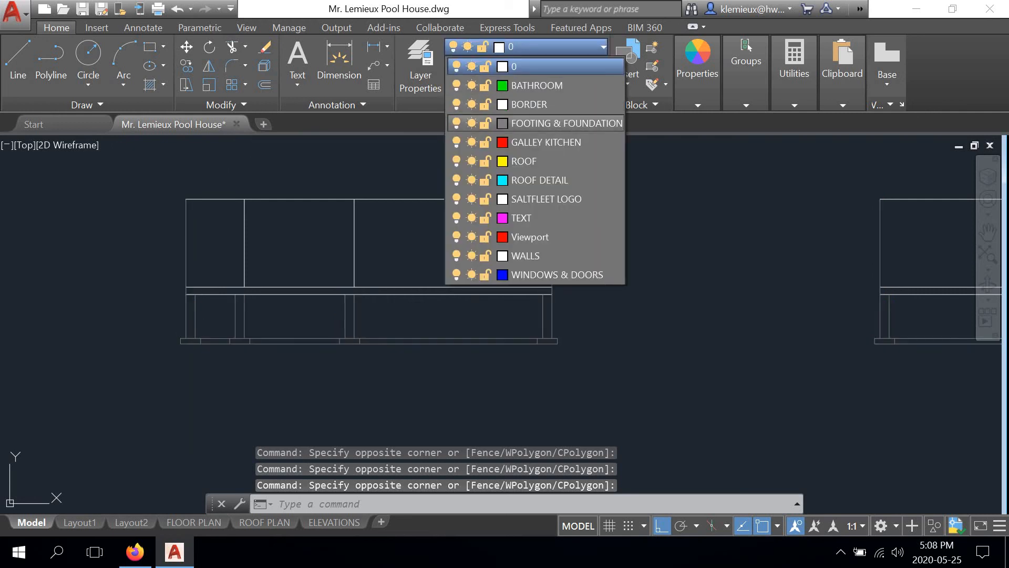
{"action": "key", "text": "Return"}
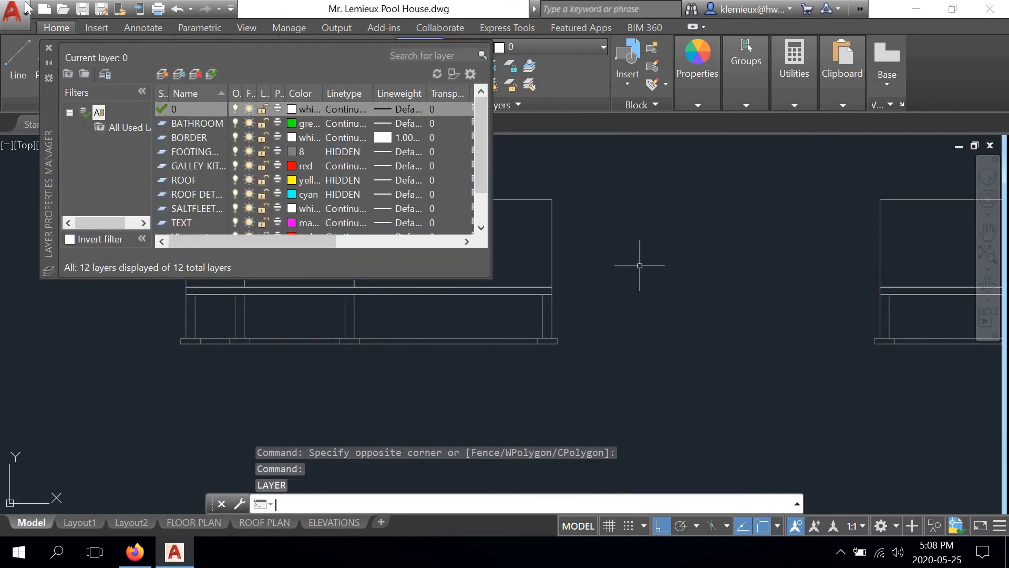
{"action": "left_click", "coordinate": [47, 50]}
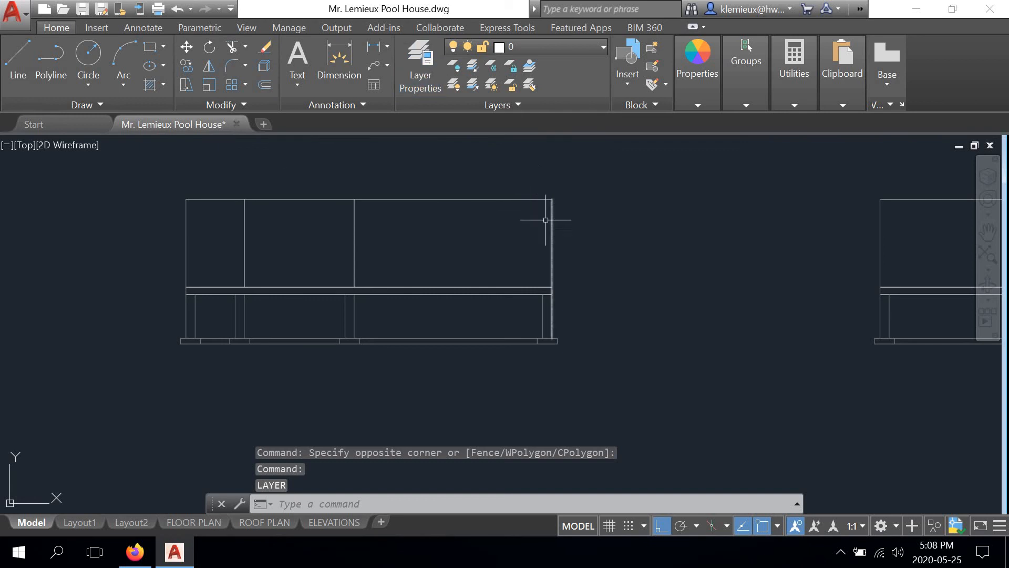
Step: Inspect the linetype of the foundation wall and footing lines at the first elevation's right end
{"action": "scroll", "coordinate": [525, 247], "scroll_direction": "up", "scroll_amount": 3}
{"action": "middle_click_drag", "start_coordinate": [564, 339], "coordinate": [588, 224]}
{"action": "scroll", "coordinate": [620, 269], "scroll_direction": "up", "scroll_amount": 3}
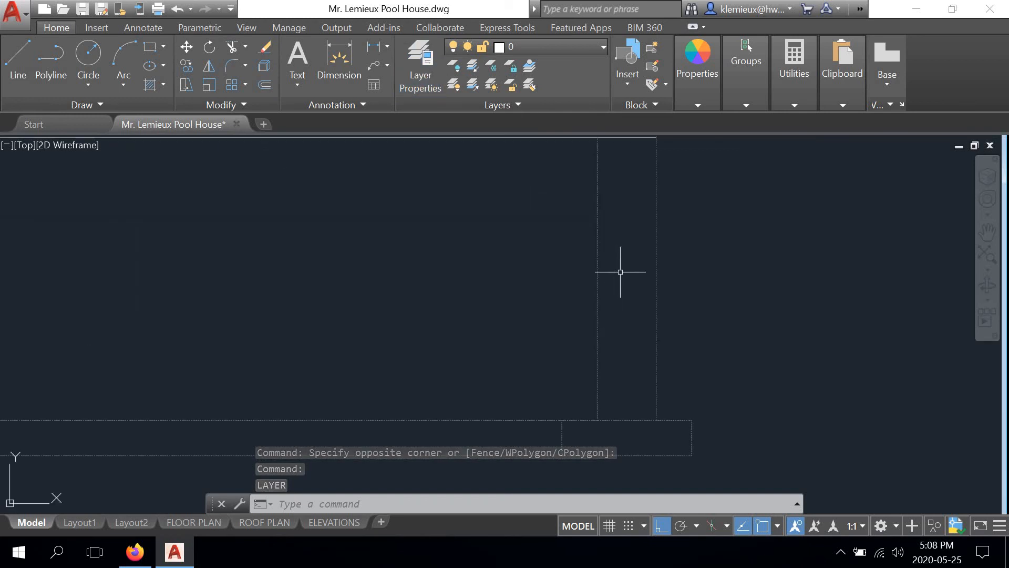
{"action": "scroll", "coordinate": [663, 297], "scroll_direction": "up", "scroll_amount": 2}
{"action": "scroll", "coordinate": [648, 272], "scroll_direction": "down", "scroll_amount": 4}
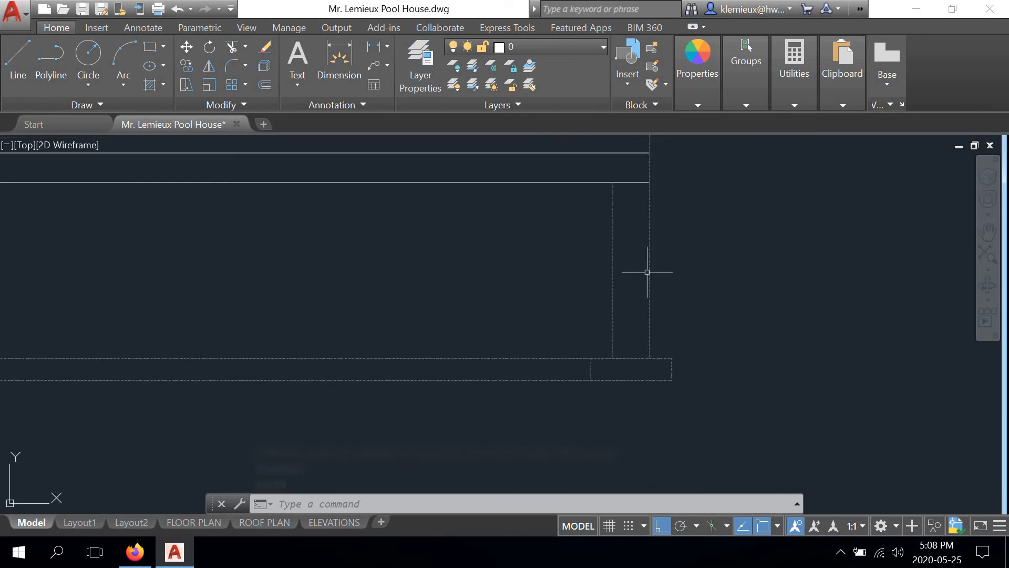
{"action": "scroll", "coordinate": [637, 251], "scroll_direction": "up", "scroll_amount": 2}
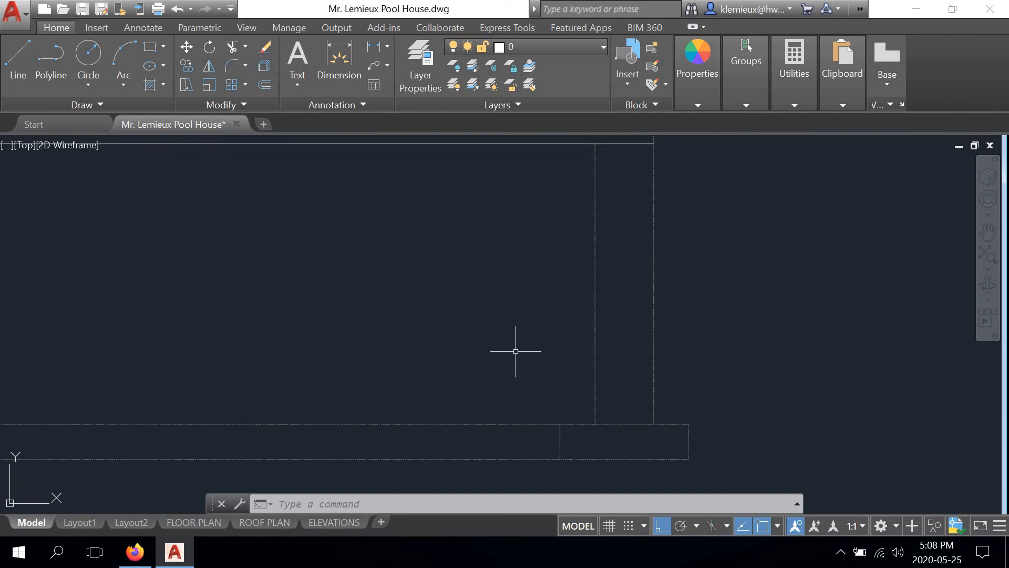
Step: Examine how the dashed foundation wall and footing lines display inside the viewport of the ELEVATIONS layout
{"action": "left_click", "coordinate": [348, 520]}
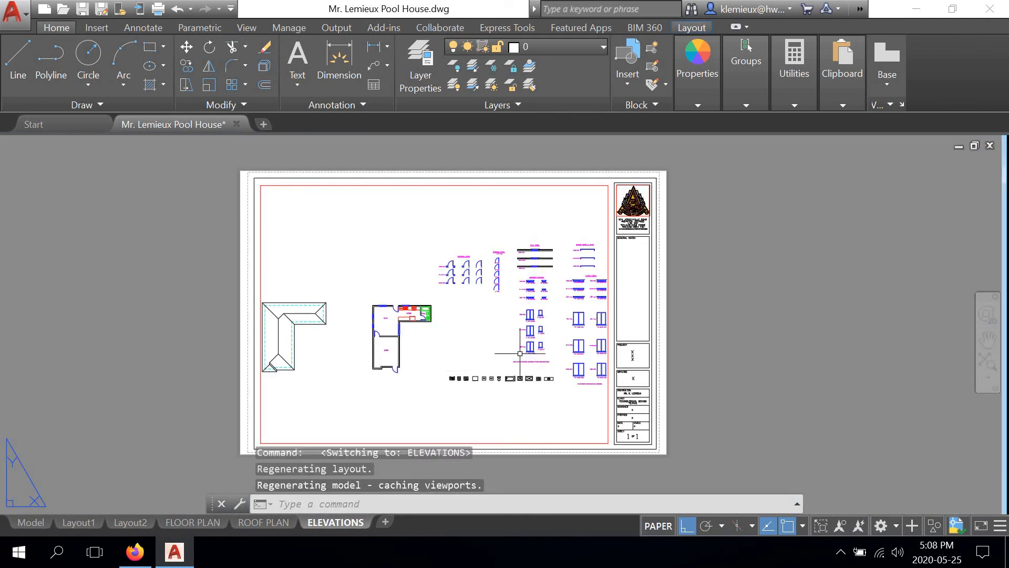
{"action": "left_click", "coordinate": [493, 345]}
{"action": "left_click", "coordinate": [452, 323]}
{"action": "left_click", "coordinate": [456, 324]}
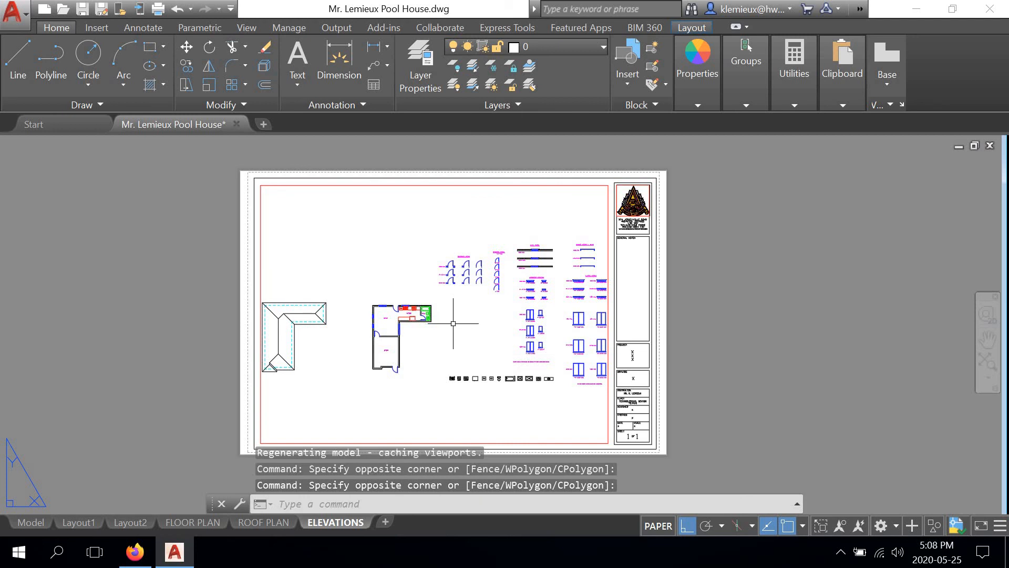
{"action": "double_click", "coordinate": [456, 324]}
{"action": "left_click", "coordinate": [456, 324]}
{"action": "scroll", "coordinate": [457, 323], "scroll_direction": "up", "scroll_amount": 5}
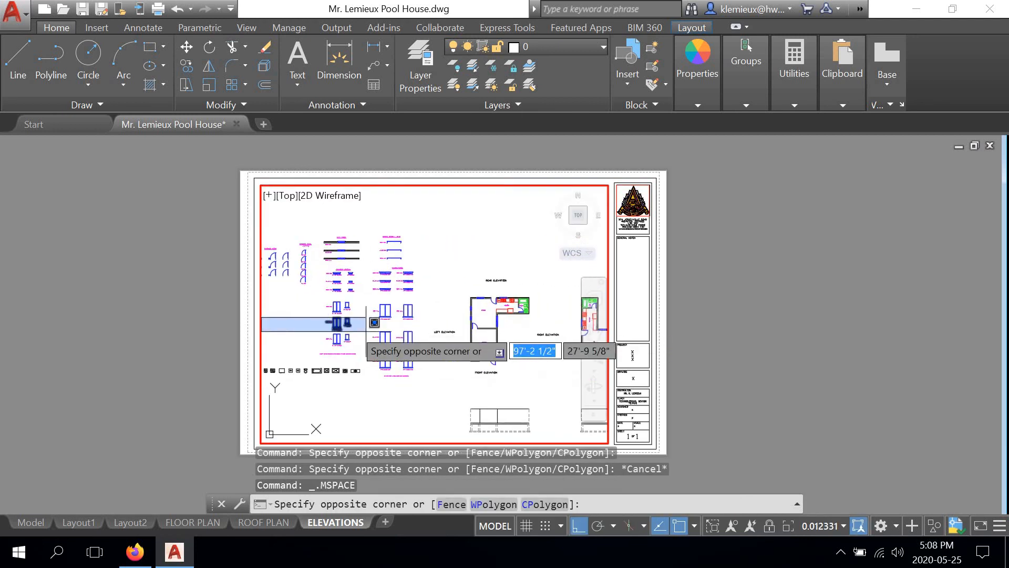
{"action": "scroll", "coordinate": [405, 299], "scroll_direction": "up", "scroll_amount": 3}
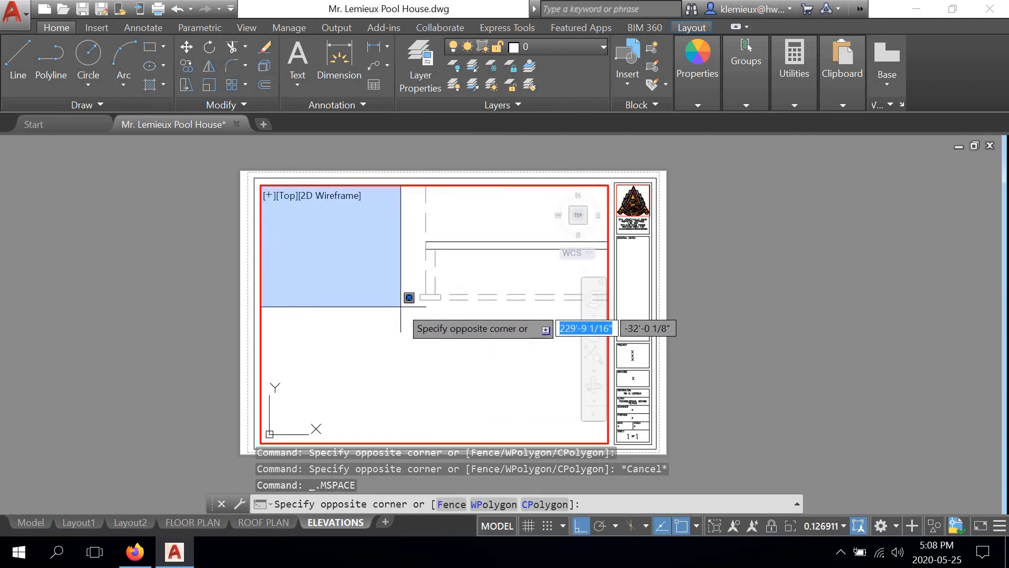
{"action": "right_click", "coordinate": [359, 302]}
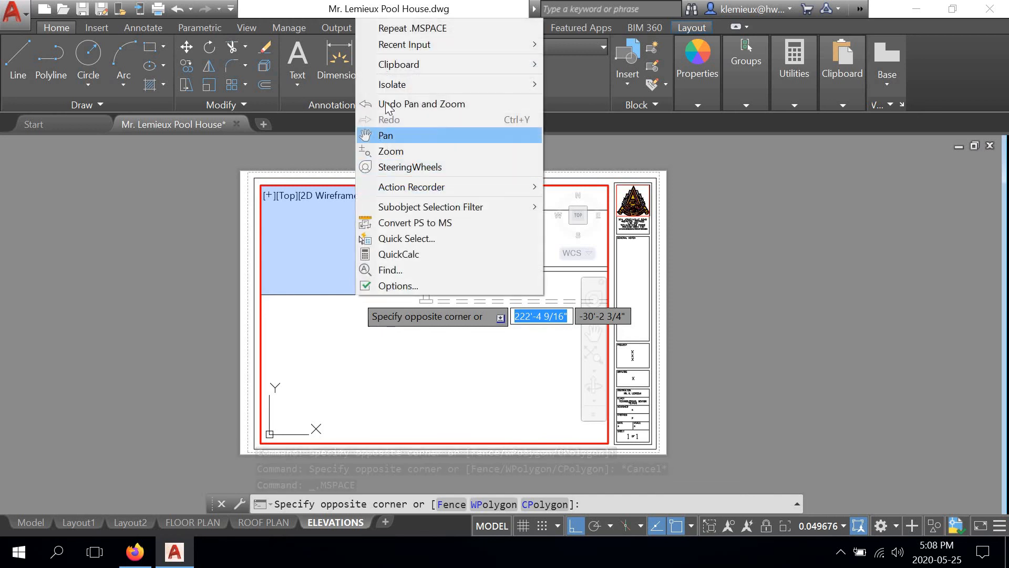
{"action": "key", "text": "Escape"}
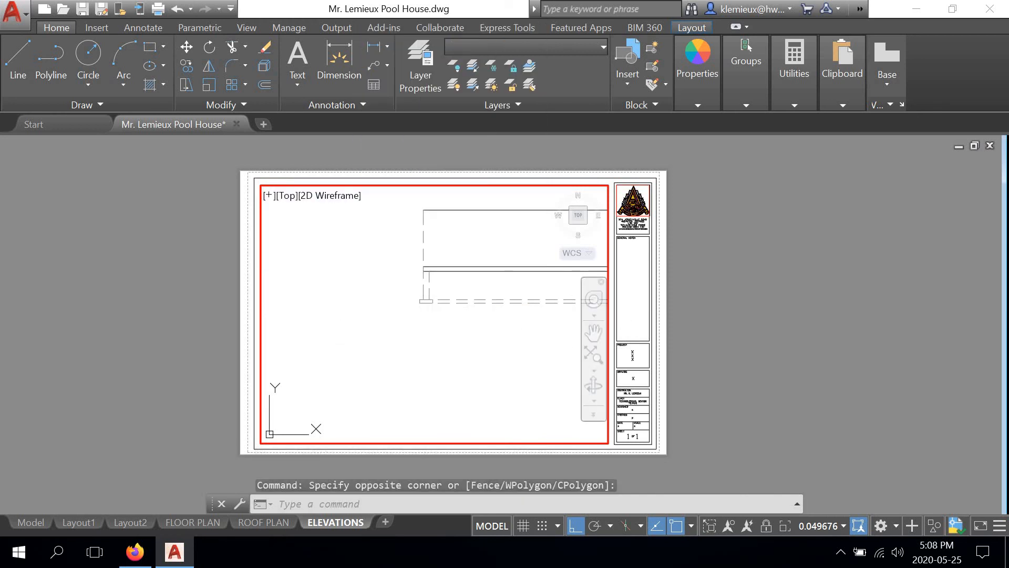
{"action": "double_click", "coordinate": [630, 299]}
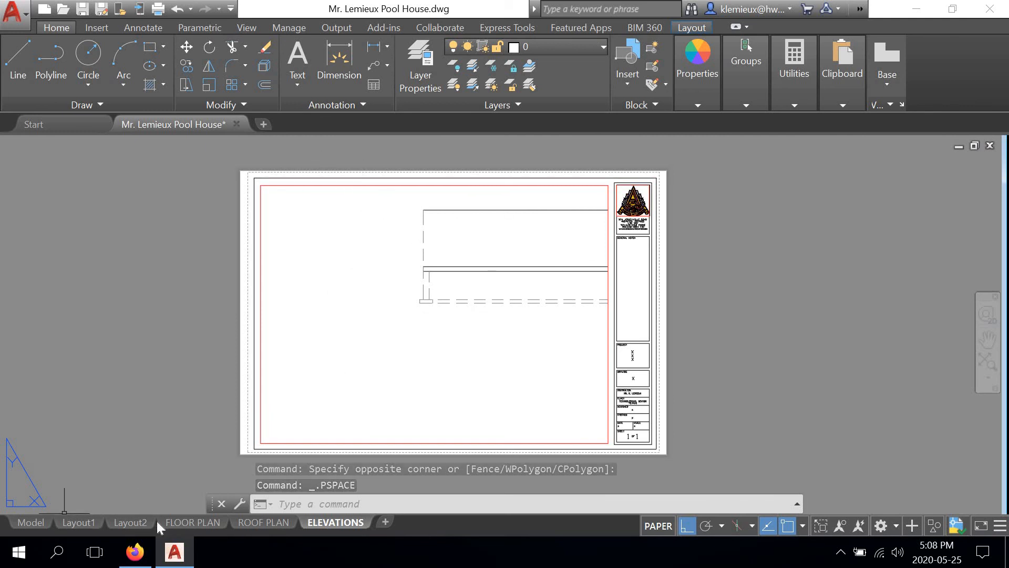
Step: In model space, shorten both outer wall lines of the first elevation so their upper ends stop at the lower floor line
{"action": "left_click", "coordinate": [27, 522]}
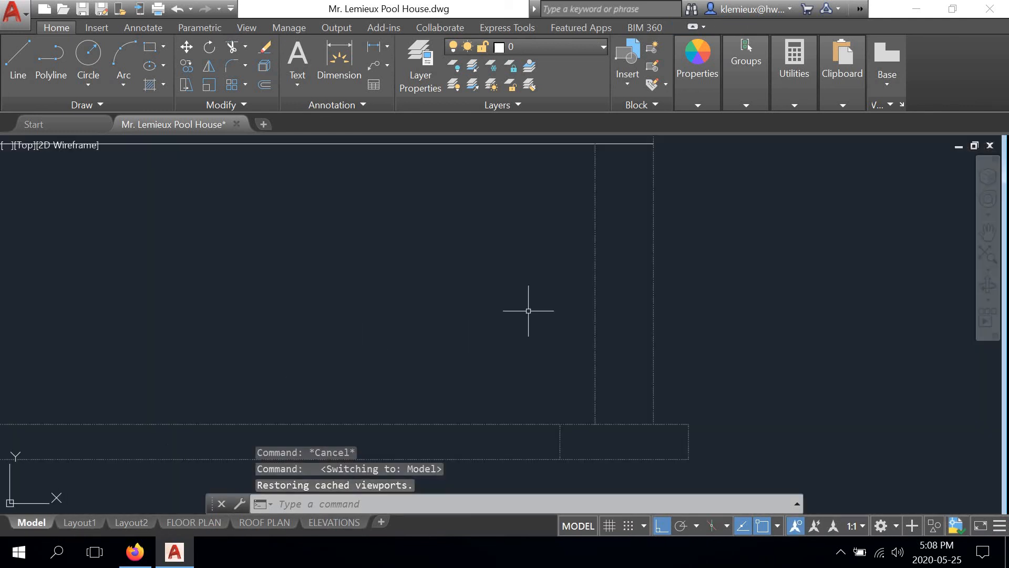
{"action": "middle_click_drag", "start_coordinate": [638, 194], "coordinate": [584, 371]}
{"action": "scroll", "coordinate": [585, 372], "scroll_direction": "down", "scroll_amount": 2}
{"action": "left_click", "coordinate": [576, 337]}
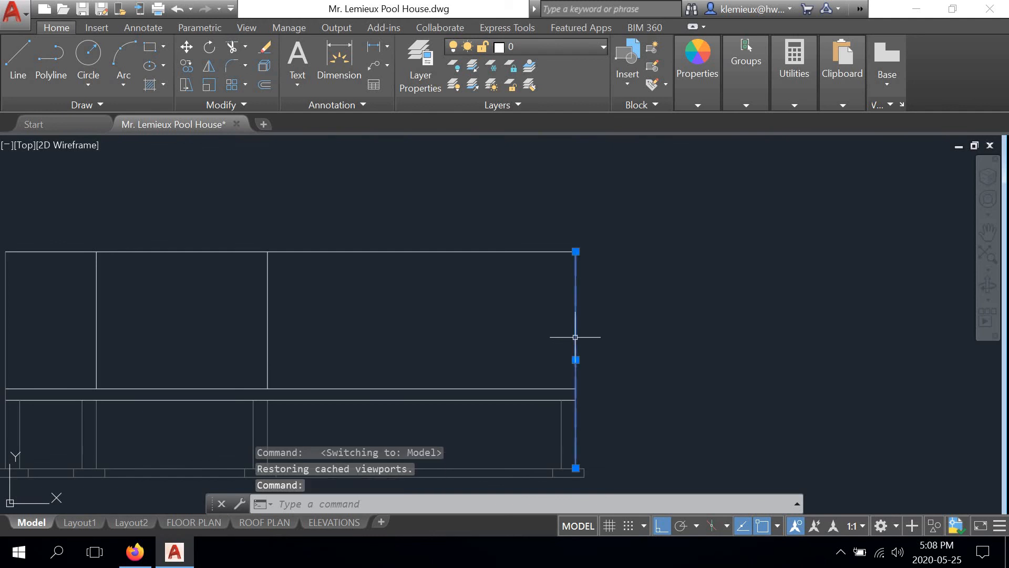
{"action": "left_click", "coordinate": [576, 252]}
{"action": "scroll", "coordinate": [575, 408], "scroll_direction": "up", "scroll_amount": 3}
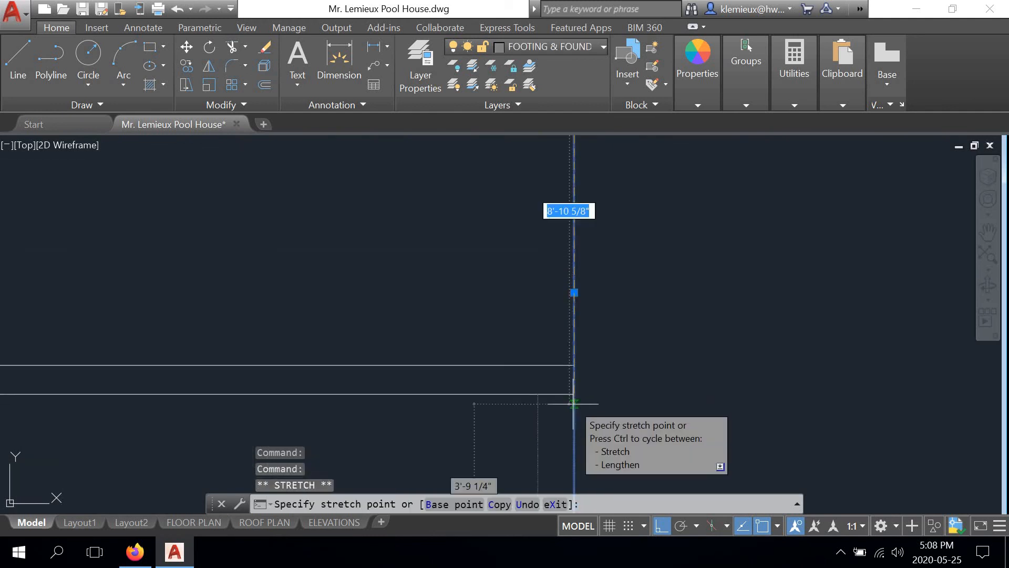
{"action": "left_click", "coordinate": [574, 393]}
{"action": "scroll", "coordinate": [693, 374], "scroll_direction": "down", "scroll_amount": 4}
{"action": "middle_click_drag", "start_coordinate": [486, 382], "coordinate": [650, 374]}
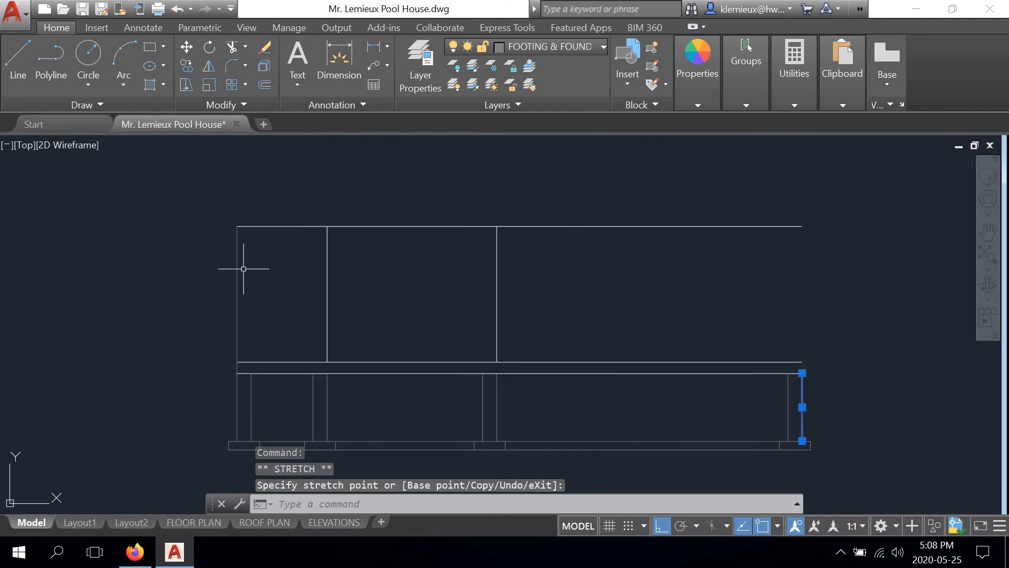
{"action": "left_click", "coordinate": [236, 262]}
{"action": "left_click", "coordinate": [237, 226]}
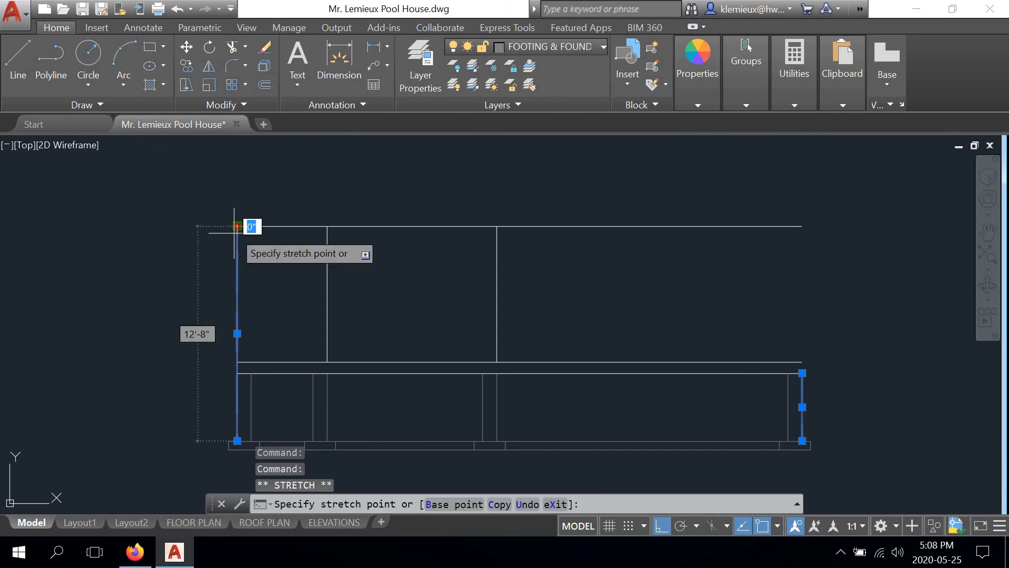
{"action": "left_click", "coordinate": [236, 369]}
Step: Stretch the upper ends of the second elevation's two outer wall lines down to the lower floor line
{"action": "scroll", "coordinate": [235, 367], "scroll_direction": "down", "scroll_amount": 6}
{"action": "scroll", "coordinate": [497, 343], "scroll_direction": "up", "scroll_amount": 2}
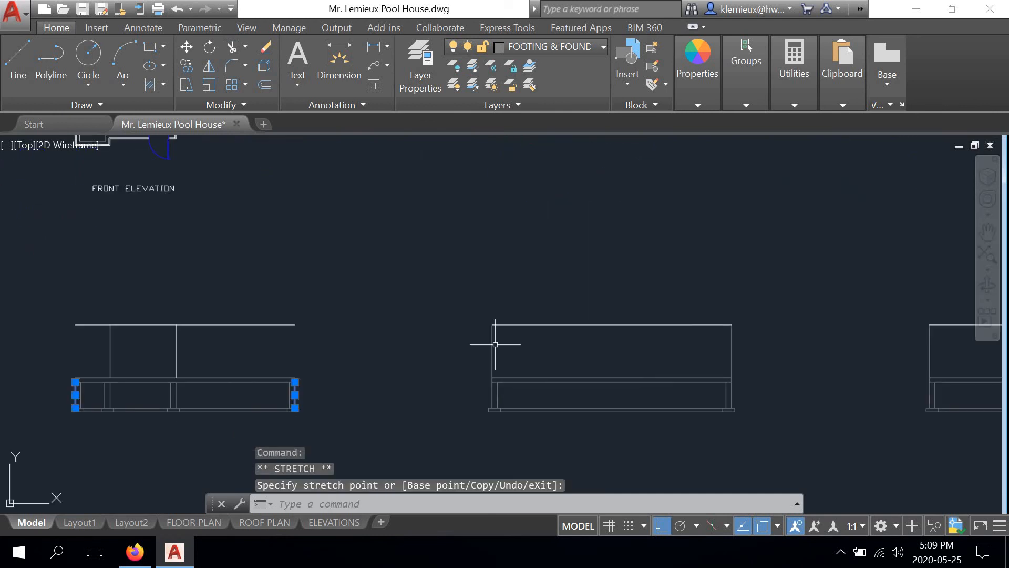
{"action": "left_click", "coordinate": [492, 344]}
{"action": "left_click", "coordinate": [491, 323]}
{"action": "scroll", "coordinate": [491, 358], "scroll_direction": "up", "scroll_amount": 2}
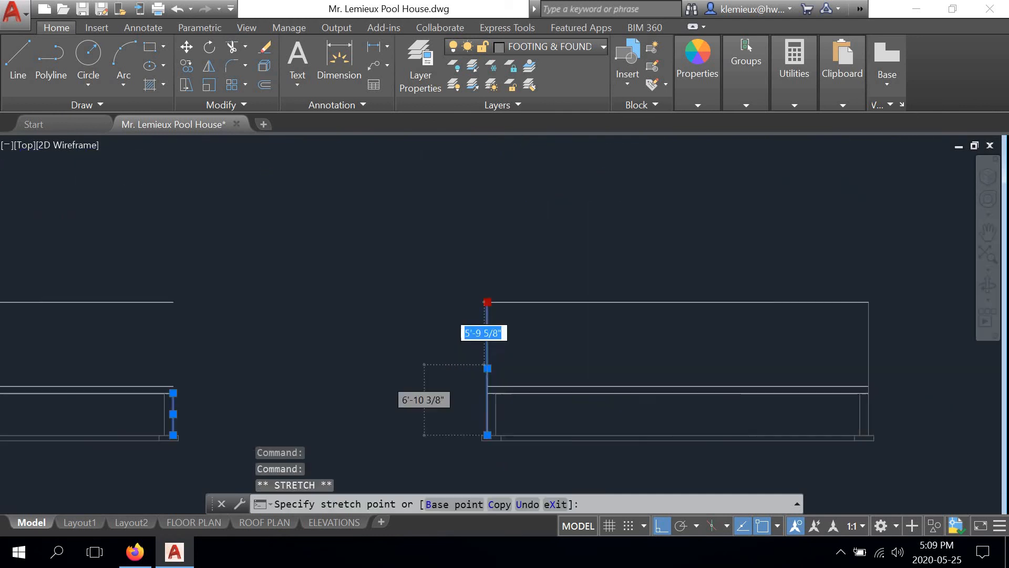
{"action": "scroll", "coordinate": [479, 405], "scroll_direction": "up", "scroll_amount": 2}
{"action": "left_click", "coordinate": [480, 406]}
{"action": "middle_click_drag", "start_coordinate": [633, 349], "coordinate": [176, 343]}
{"action": "left_click", "coordinate": [629, 297]}
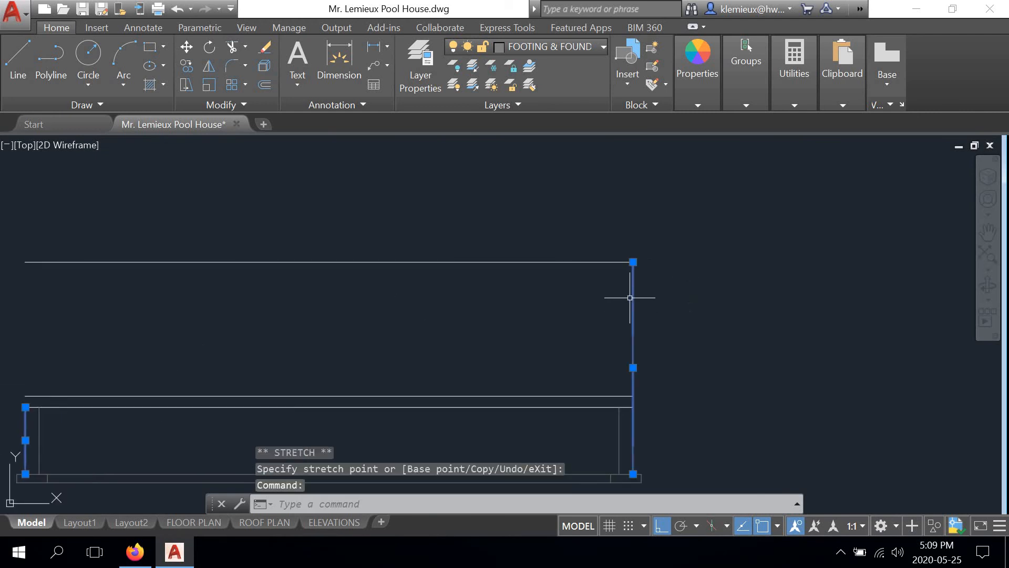
{"action": "left_click", "coordinate": [633, 263]}
{"action": "left_click", "coordinate": [632, 406]}
Step: Stretch the upper ends of the third elevation's two outer wall lines down to the lower floor line
{"action": "scroll", "coordinate": [630, 389], "scroll_direction": "down", "scroll_amount": 4}
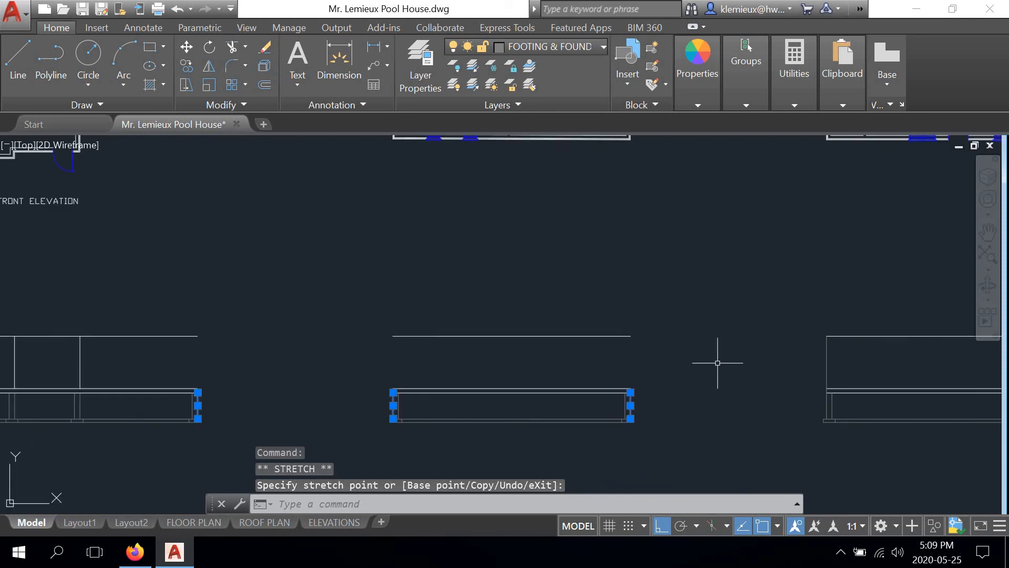
{"action": "middle_click_drag", "start_coordinate": [718, 363], "coordinate": [462, 320]}
{"action": "scroll", "coordinate": [536, 318], "scroll_direction": "up", "scroll_amount": 4}
{"action": "left_click", "coordinate": [555, 307]}
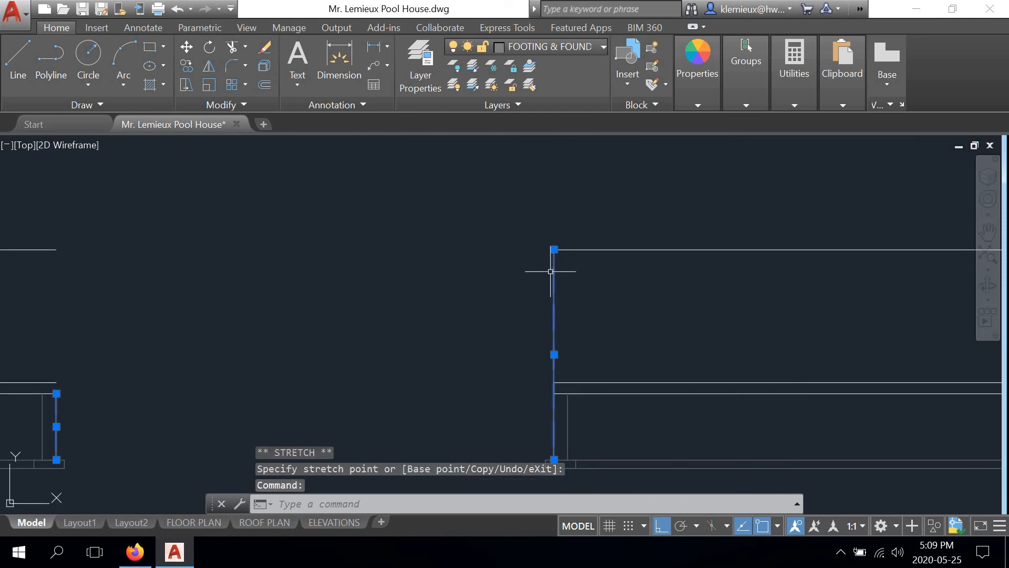
{"action": "left_click", "coordinate": [554, 249]}
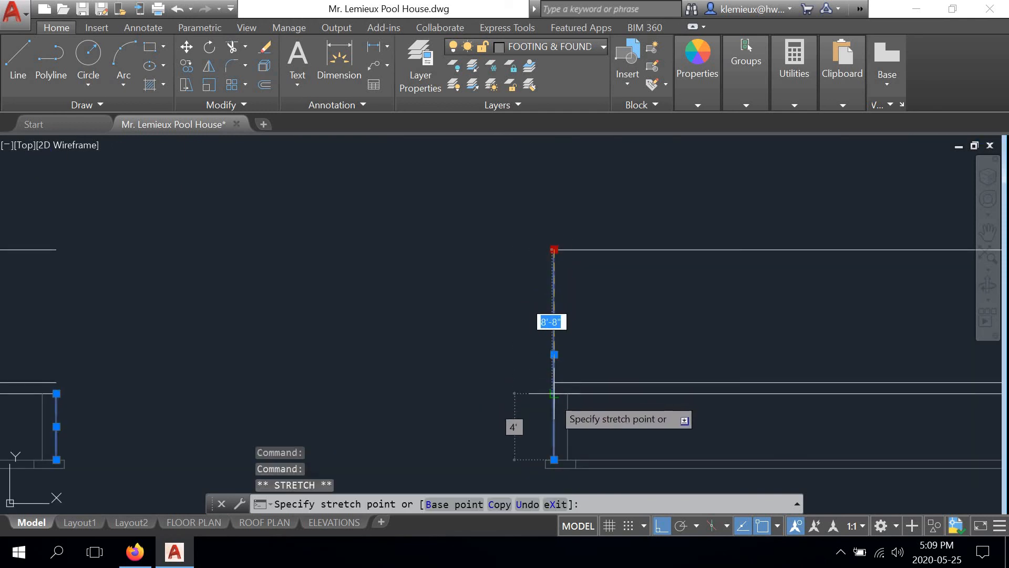
{"action": "mouse_move", "coordinate": [664, 361]}
{"action": "middle_mouse_down"}
{"action": "mouse_move", "coordinate": [354, 286]}
{"action": "mouse_move", "coordinate": [456, 220]}
{"action": "middle_mouse_up"}
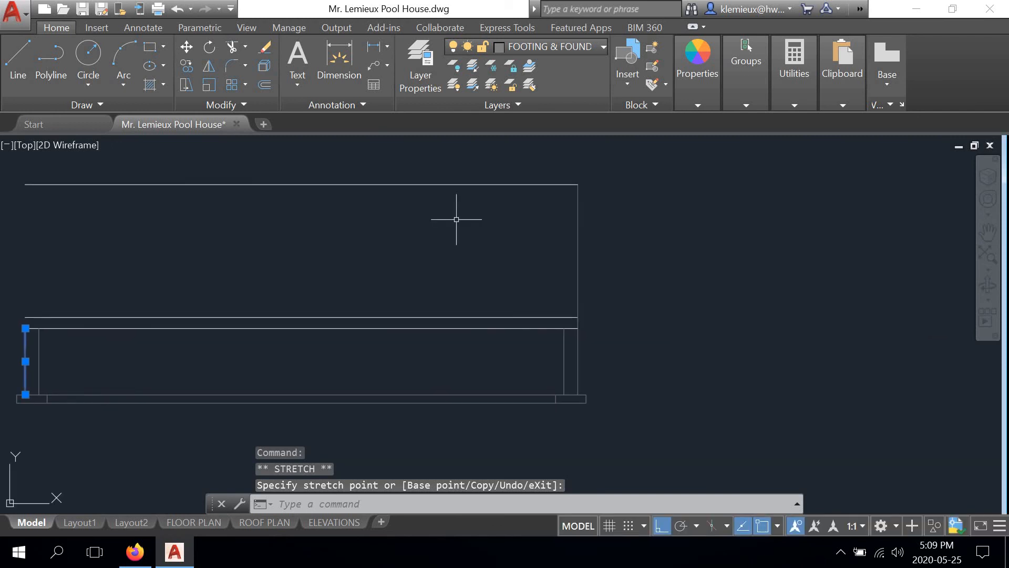
{"action": "left_click", "coordinate": [580, 226]}
{"action": "left_click", "coordinate": [581, 180]}
{"action": "left_click", "coordinate": [581, 184]}
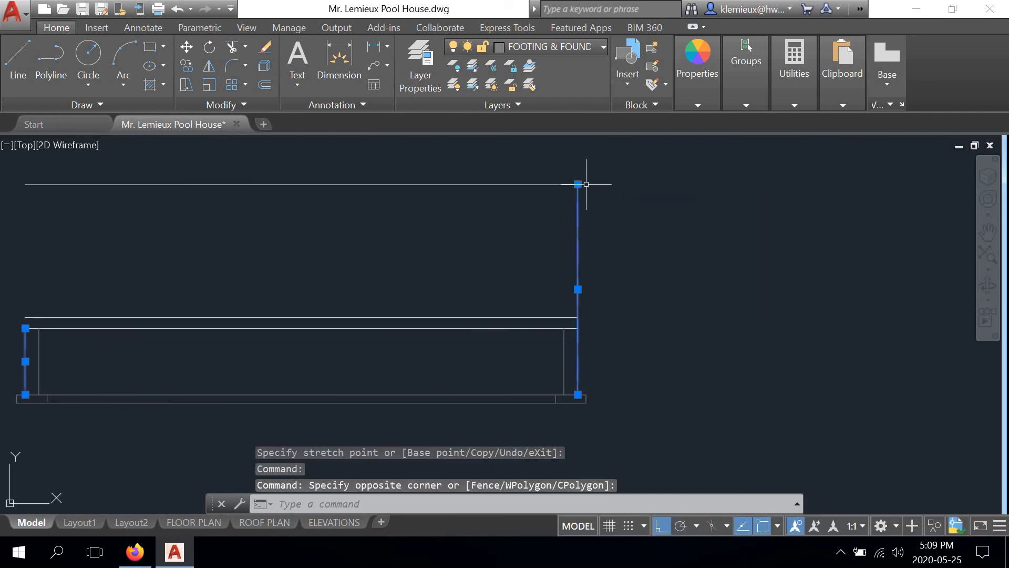
{"action": "left_click", "coordinate": [577, 184]}
{"action": "left_click", "coordinate": [578, 328]}
Step: Stretch the upper ends of the fourth elevation's two outer wall lines down to the lower floor line
{"action": "scroll", "coordinate": [578, 327], "scroll_direction": "down", "scroll_amount": 2}
{"action": "middle_click_drag", "start_coordinate": [701, 305], "coordinate": [582, 304]}
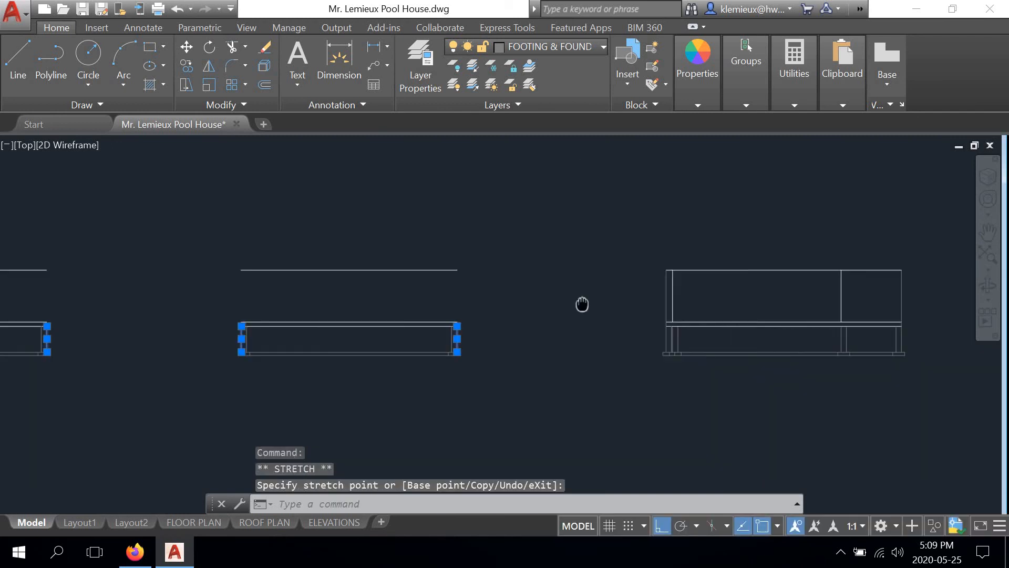
{"action": "scroll", "coordinate": [653, 301], "scroll_direction": "up", "scroll_amount": 2}
{"action": "left_click", "coordinate": [684, 288]}
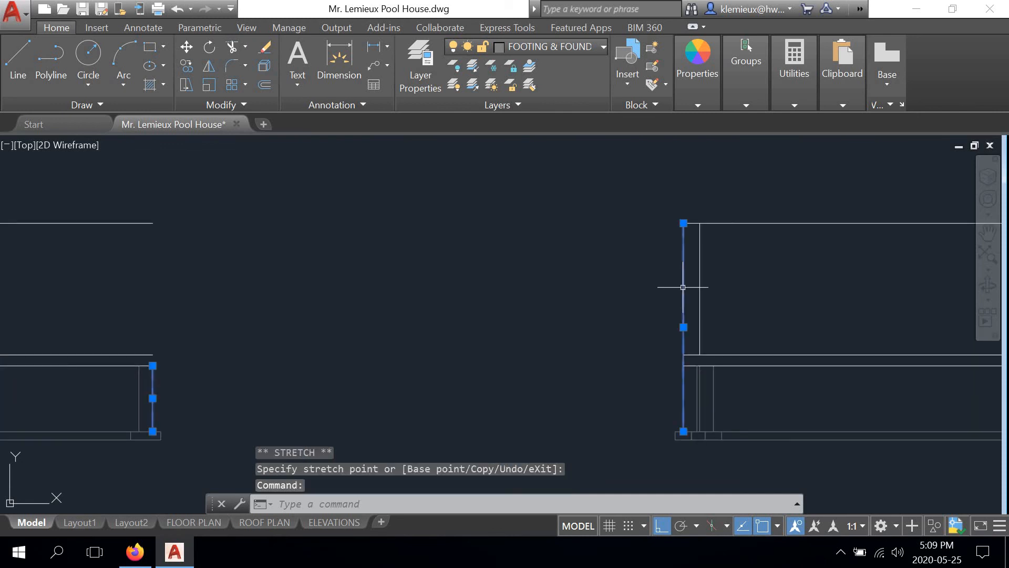
{"action": "left_click", "coordinate": [683, 365]}
{"action": "scroll", "coordinate": [657, 357], "scroll_direction": "down", "scroll_amount": 2}
{"action": "middle_click_drag", "start_coordinate": [770, 319], "coordinate": [354, 290]}
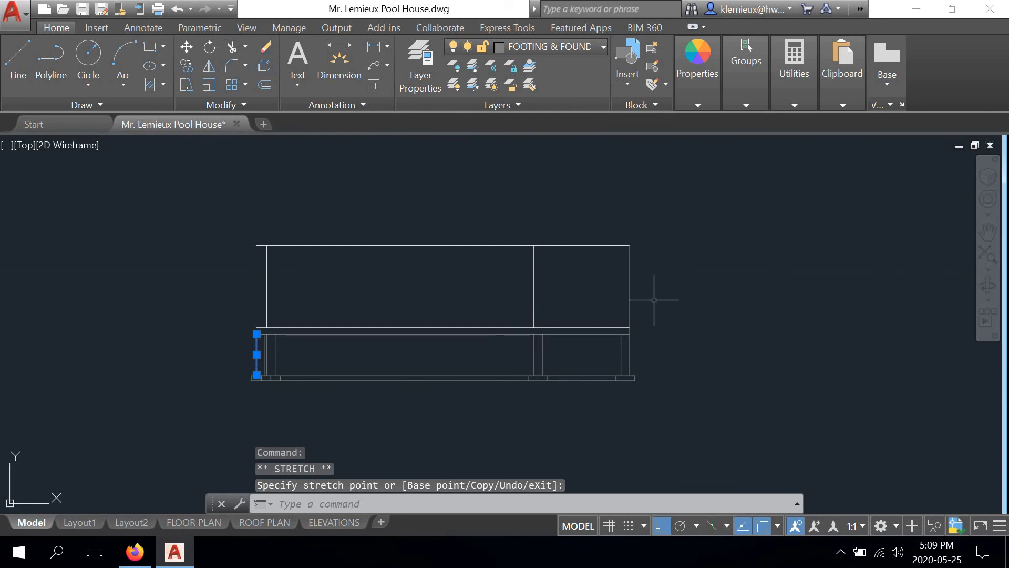
{"action": "left_click", "coordinate": [631, 290]}
{"action": "left_click", "coordinate": [629, 244]}
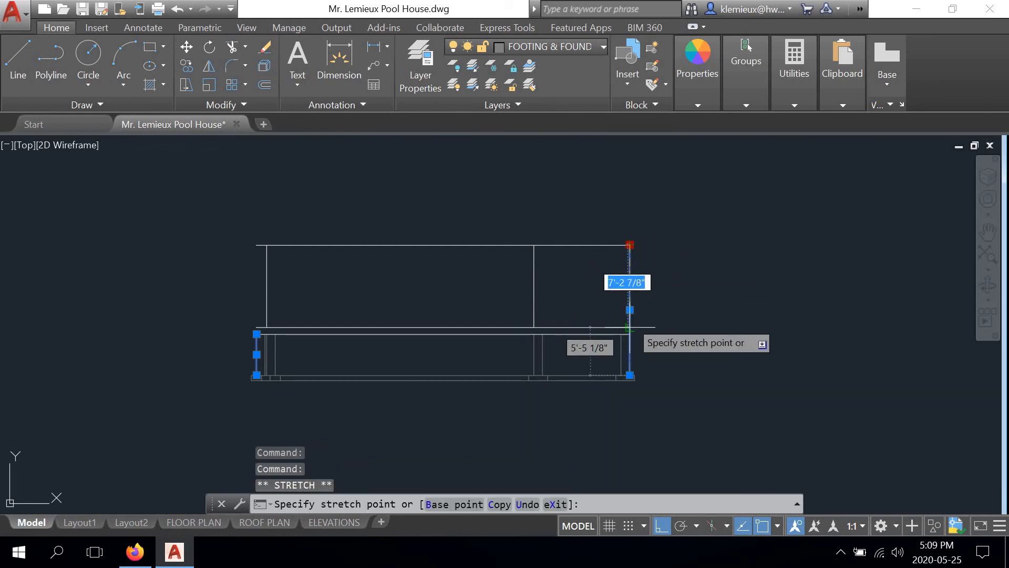
{"action": "scroll", "coordinate": [630, 327], "scroll_direction": "up", "scroll_amount": 4}
{"action": "scroll", "coordinate": [646, 338], "scroll_direction": "down", "scroll_amount": 4}
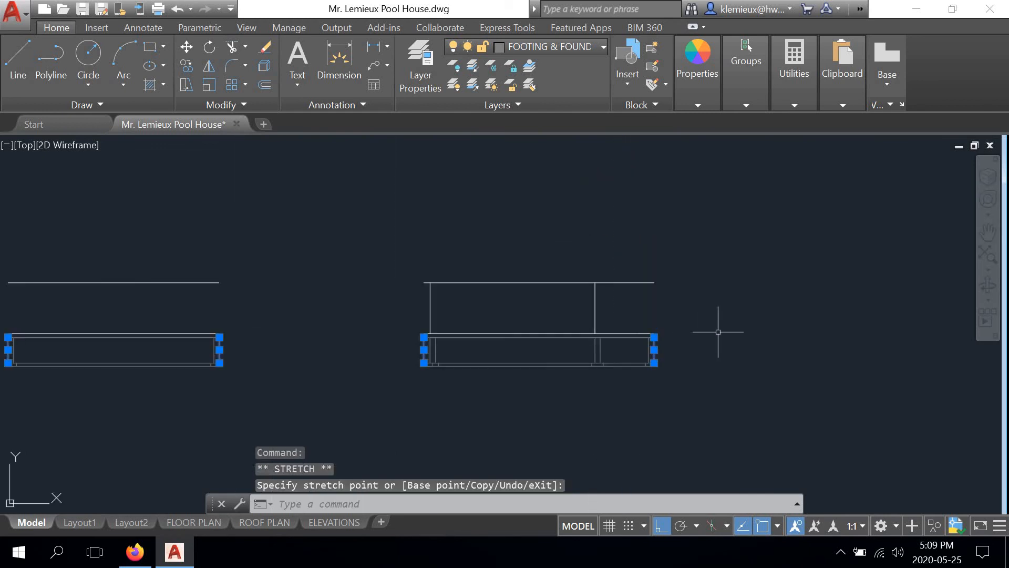
{"action": "double_click", "coordinate": [718, 331]}
{"action": "right_click", "coordinate": [718, 331]}
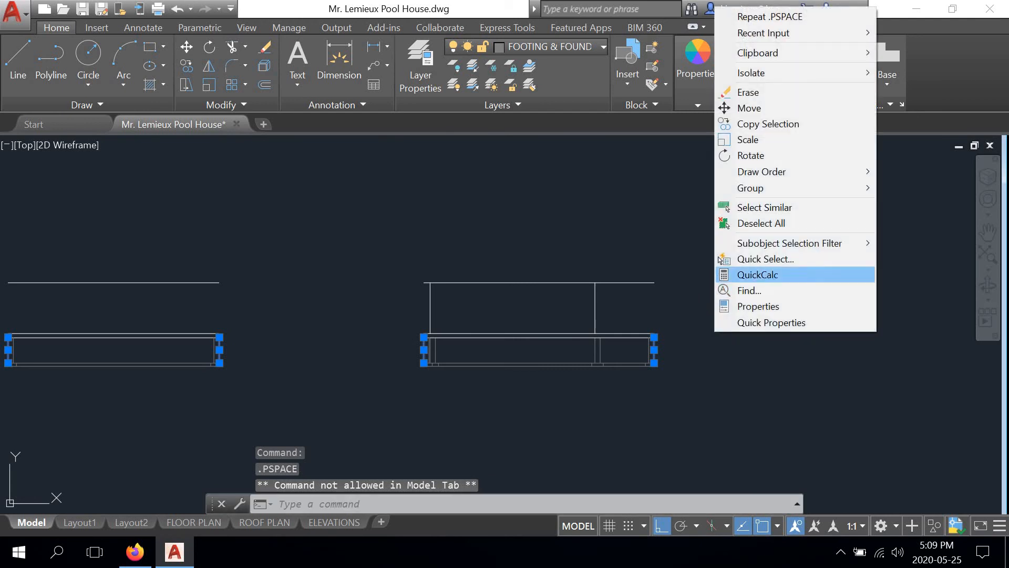
{"action": "left_click", "coordinate": [693, 293]}
{"action": "left_click", "coordinate": [752, 317]}
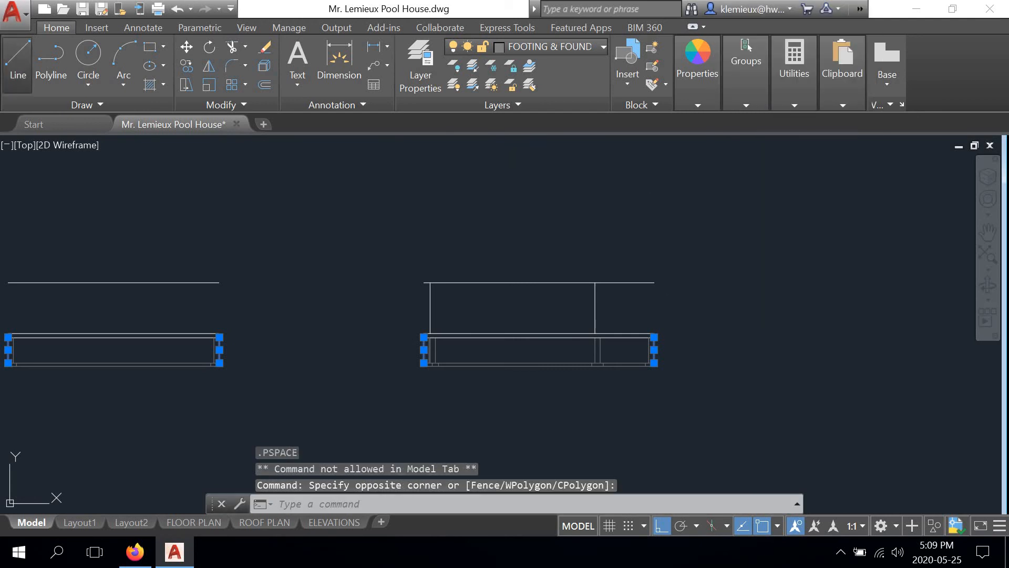
Step: Draw a vertical wall line on layer 0 at the fourth elevation's right end, from the top line down to the lower floor line
{"action": "left_click", "coordinate": [18, 56]}
{"action": "scroll", "coordinate": [654, 277], "scroll_direction": "up", "scroll_amount": 5}
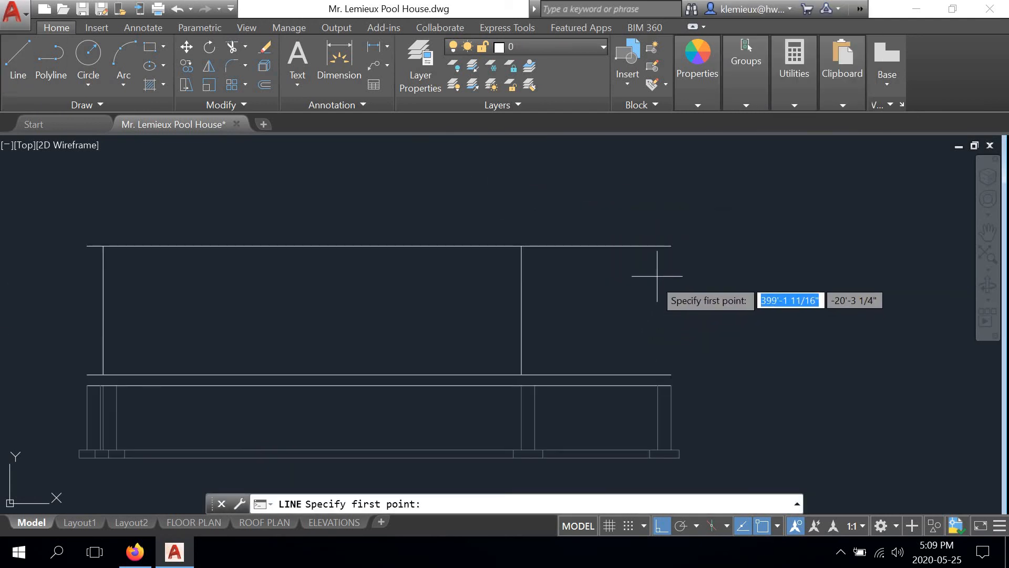
{"action": "left_click", "coordinate": [671, 246]}
{"action": "left_click", "coordinate": [670, 385]}
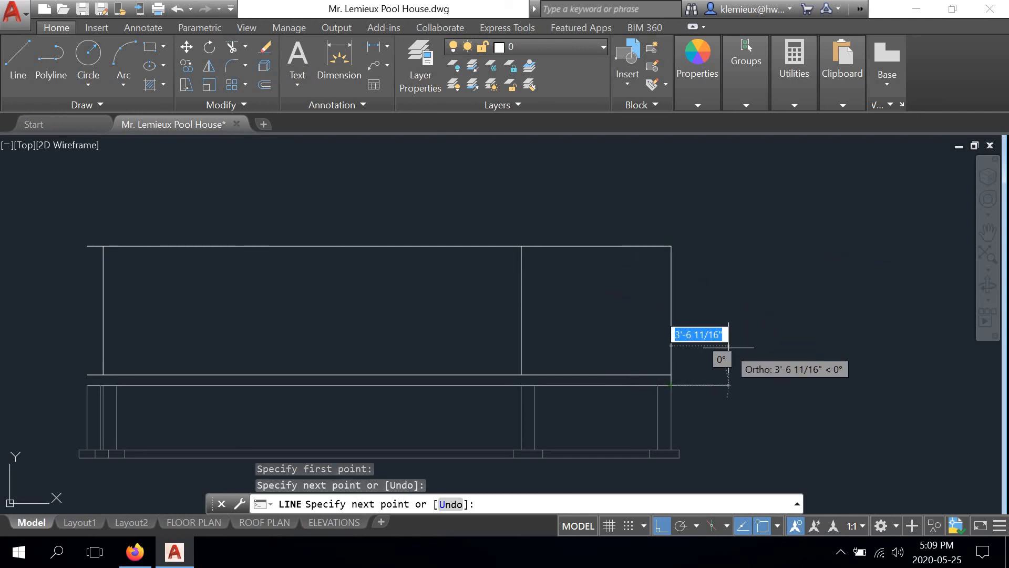
{"action": "key", "text": "Return"}
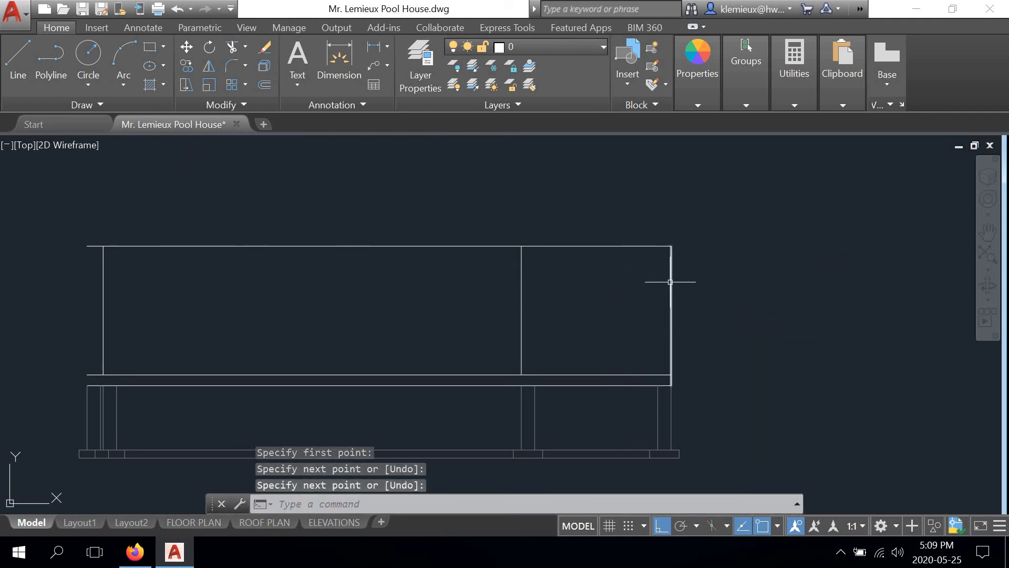
Step: Copy the fourth elevation's right-hand wall line from its lower endpoint to the left end of the lower floor line
{"action": "left_click", "coordinate": [670, 282]}
{"action": "left_click", "coordinate": [188, 65]}
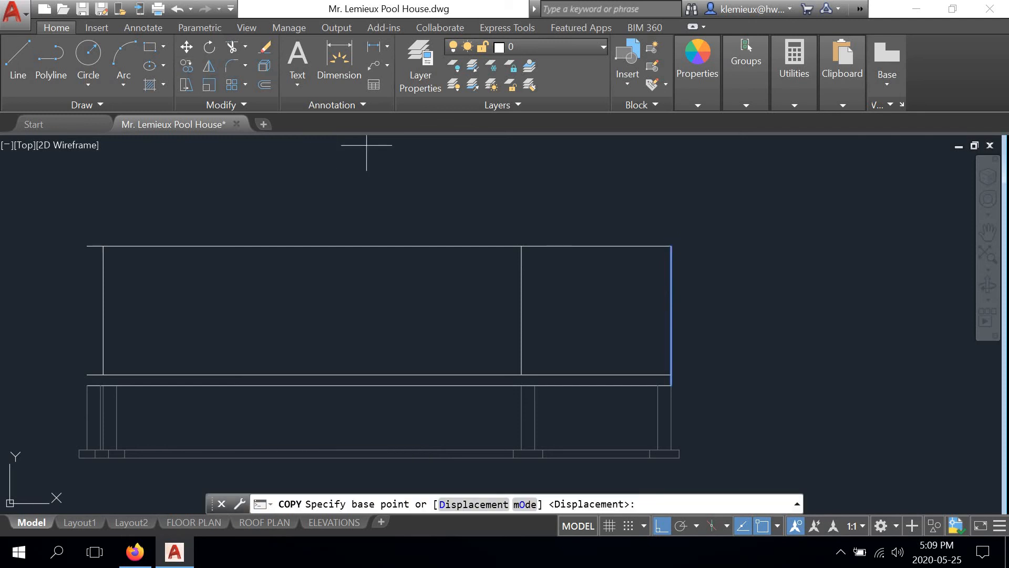
{"action": "left_click", "coordinate": [673, 384]}
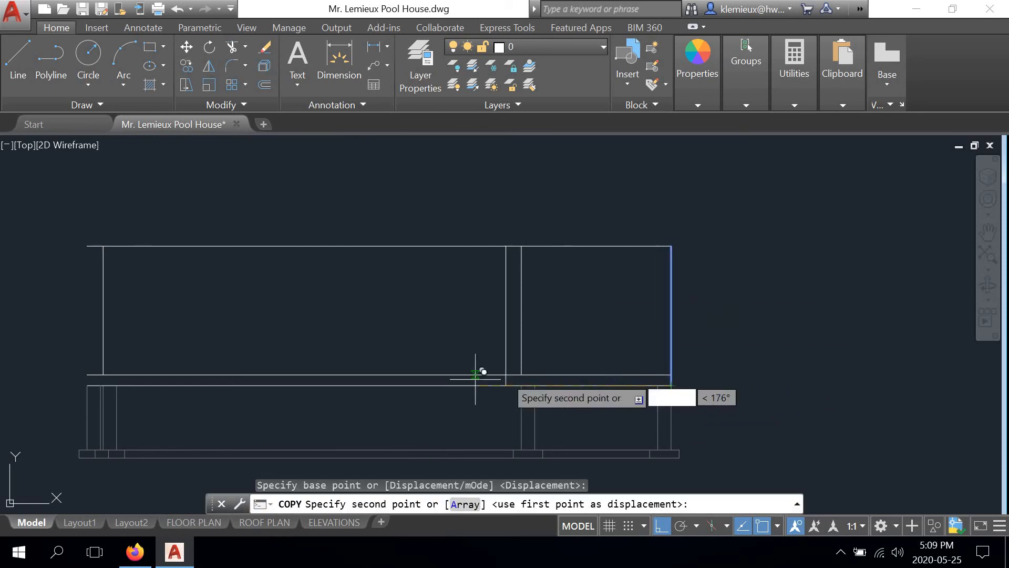
{"action": "left_click", "coordinate": [87, 385]}
Step: Place copies of the wall line at both ends of the third elevation's lower floor line
{"action": "middle_click_drag", "start_coordinate": [70, 385], "coordinate": [759, 379]}
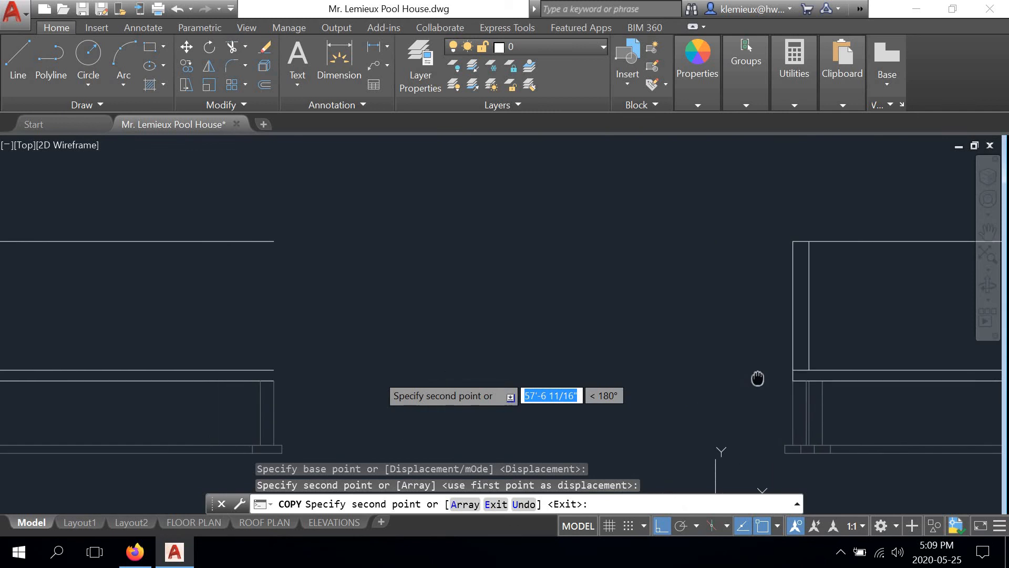
{"action": "left_click", "coordinate": [283, 372]}
{"action": "middle_click_drag", "start_coordinate": [236, 370], "coordinate": [839, 348]}
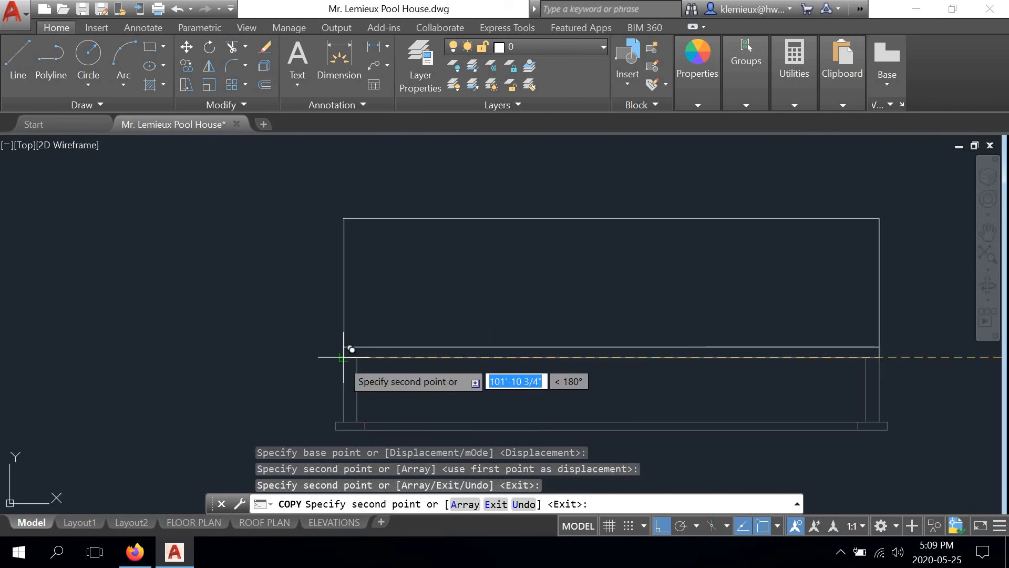
{"action": "left_click", "coordinate": [157, 304]}
Step: Place copies of the wall line at both ends of the second elevation's lower floor line
{"action": "middle_click_drag", "start_coordinate": [158, 304], "coordinate": [925, 331]}
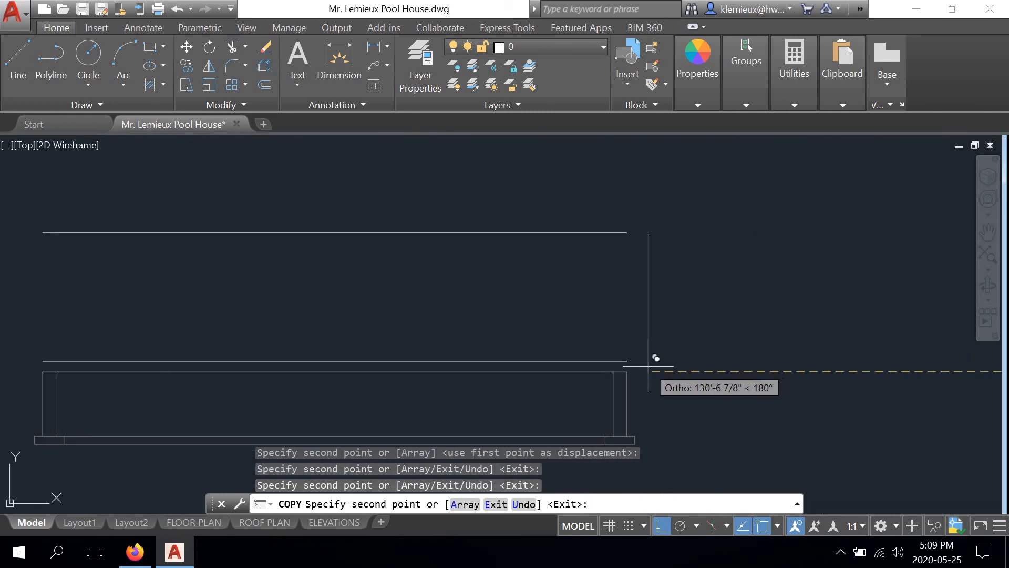
{"action": "left_click", "coordinate": [627, 369]}
{"action": "scroll", "coordinate": [533, 344], "scroll_direction": "down", "scroll_amount": 2}
{"action": "middle_click_drag", "start_coordinate": [443, 354], "coordinate": [633, 349]}
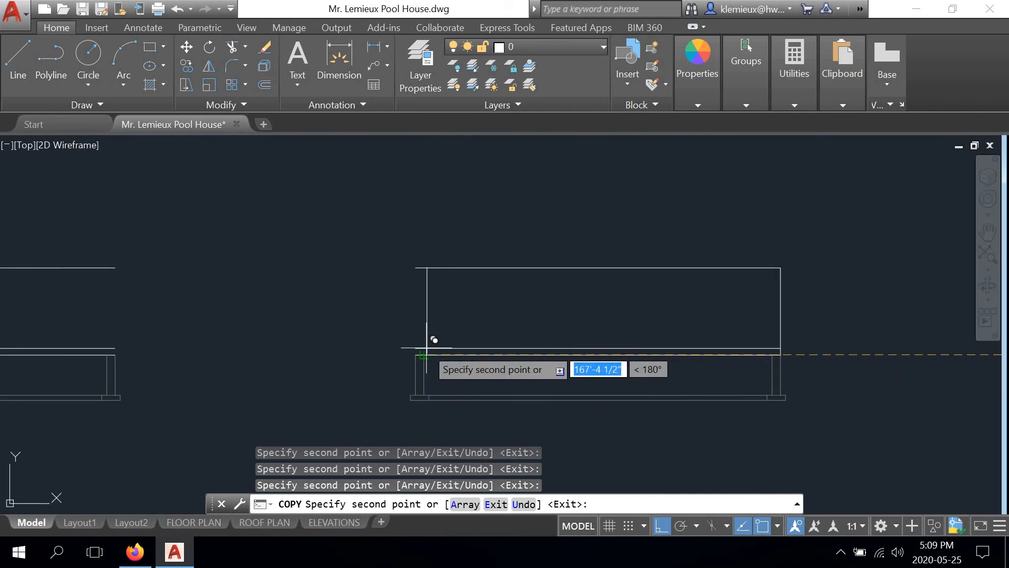
Step: Place copies of the wall line at both ends of the first elevation's lower floor line and finish copying
{"action": "middle_click_drag", "start_coordinate": [313, 342], "coordinate": [746, 345]}
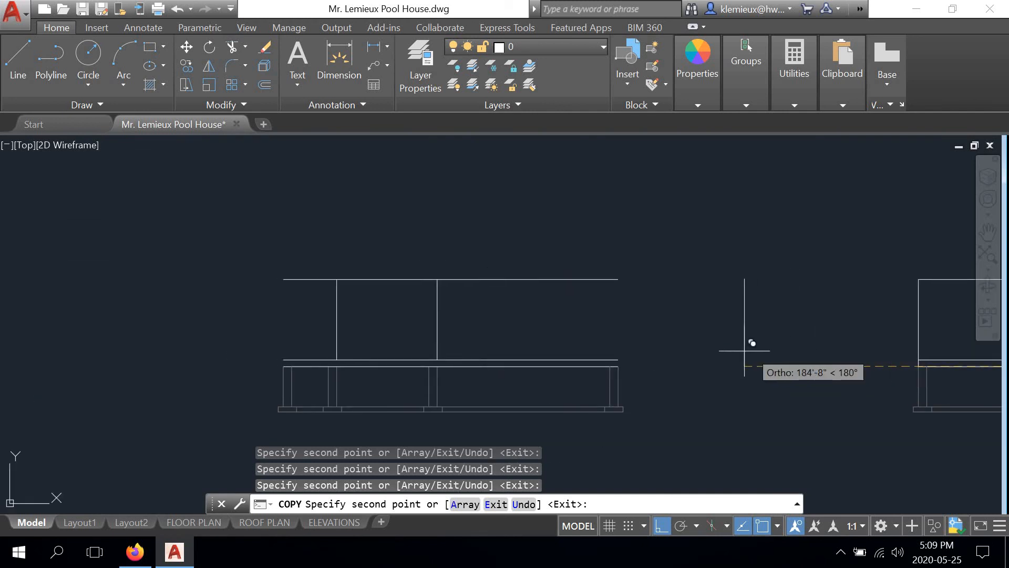
{"action": "left_click", "coordinate": [619, 367]}
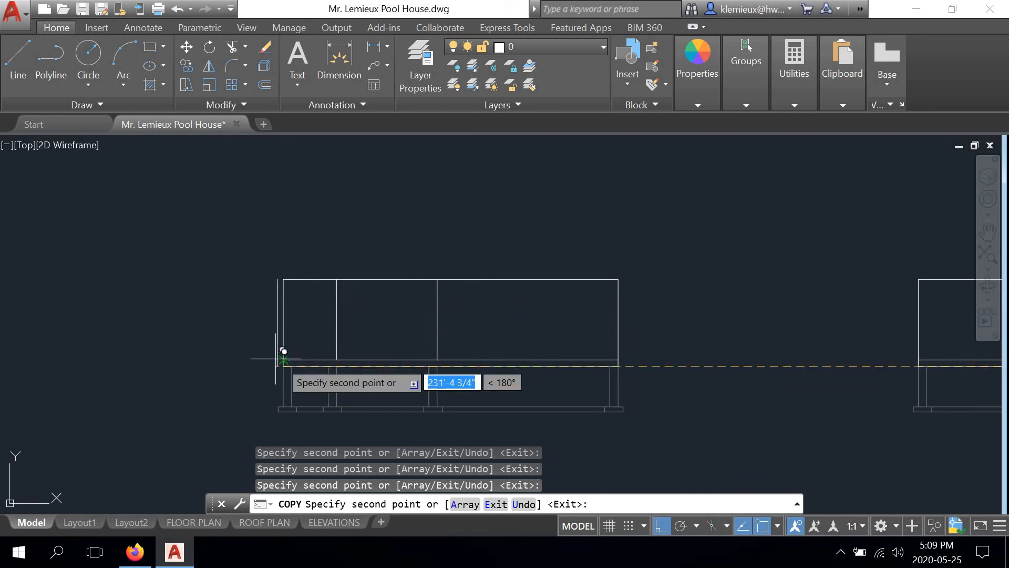
{"action": "scroll", "coordinate": [279, 349], "scroll_direction": "down", "scroll_amount": 6}
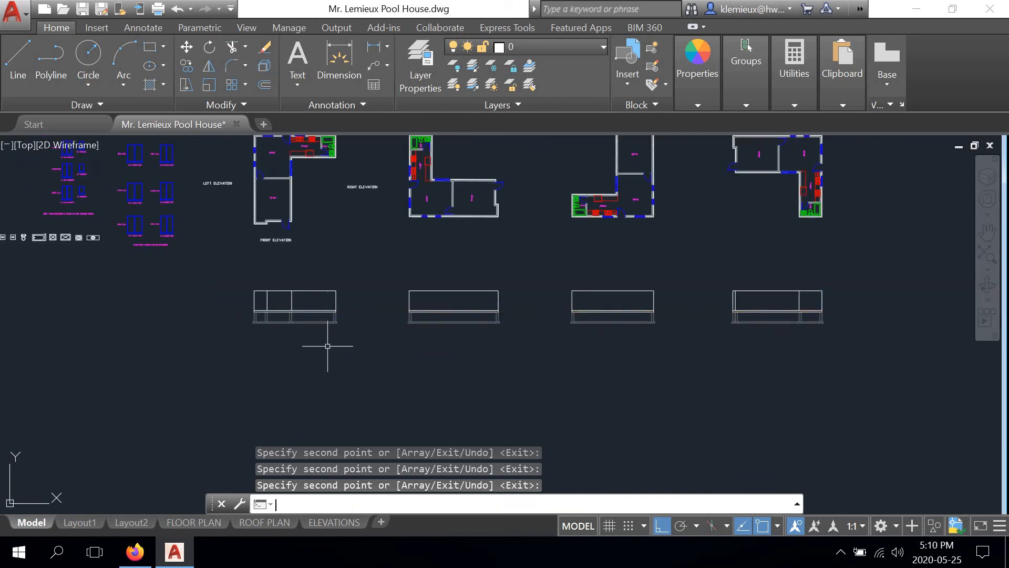
{"action": "key", "text": "Escape"}
{"action": "scroll", "coordinate": [321, 292], "scroll_direction": "up", "scroll_amount": 2}
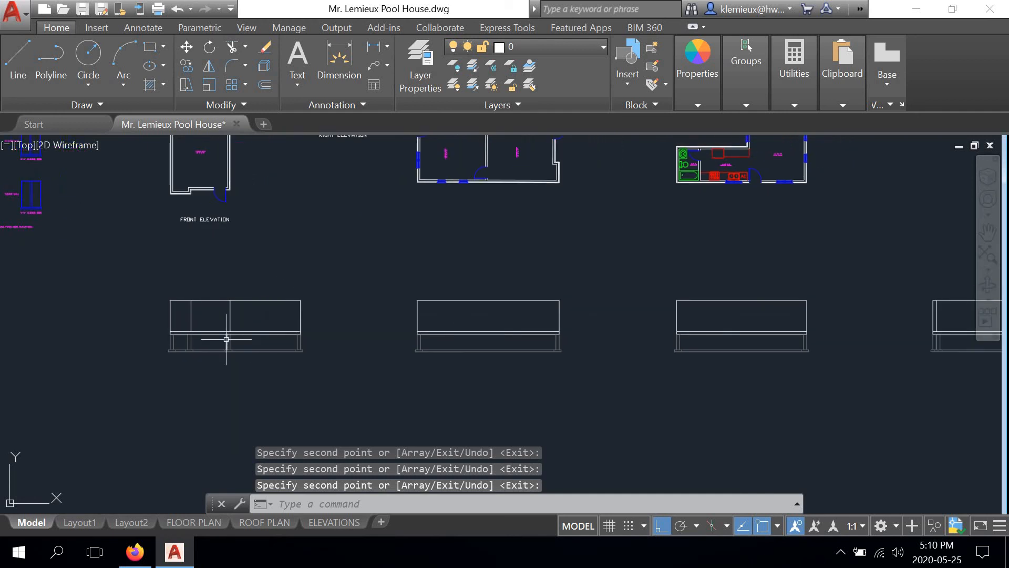
{"action": "scroll", "coordinate": [226, 338], "scroll_direction": "up", "scroll_amount": 4}
{"action": "scroll", "coordinate": [262, 304], "scroll_direction": "down", "scroll_amount": 5}
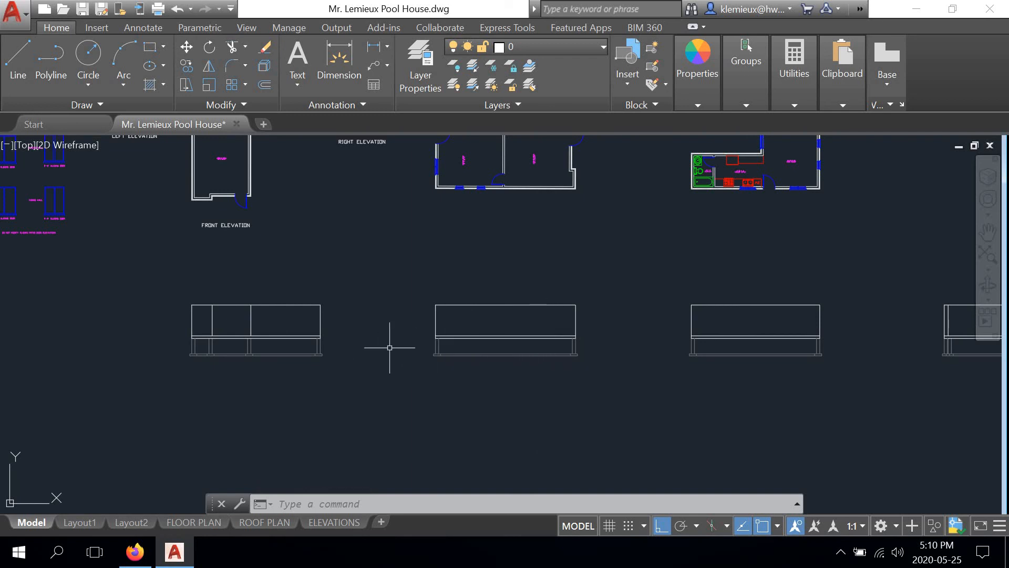
{"action": "middle_click_drag", "start_coordinate": [389, 348], "coordinate": [244, 391]}
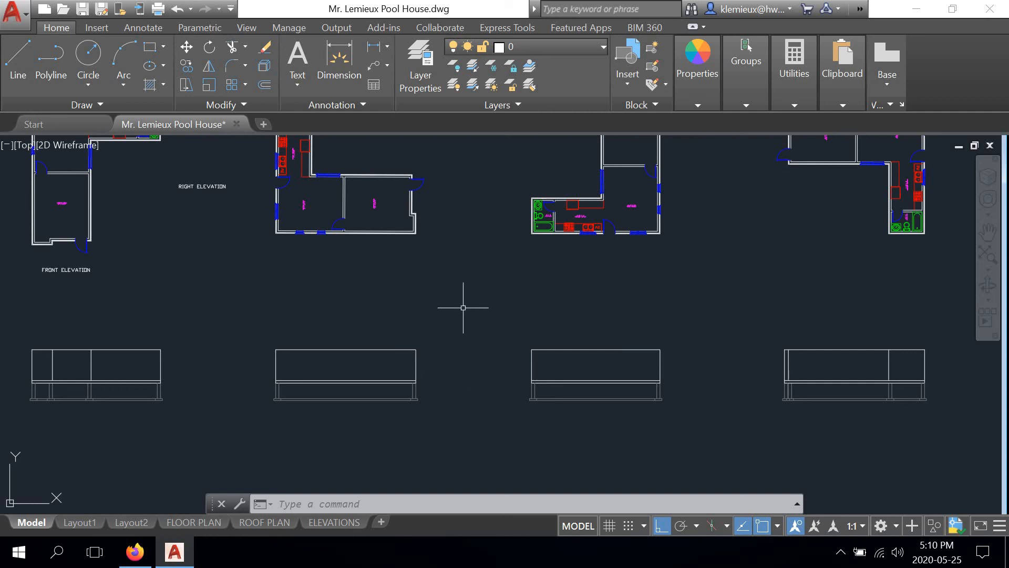
{"action": "scroll", "coordinate": [463, 307], "scroll_direction": "down", "scroll_amount": 2}
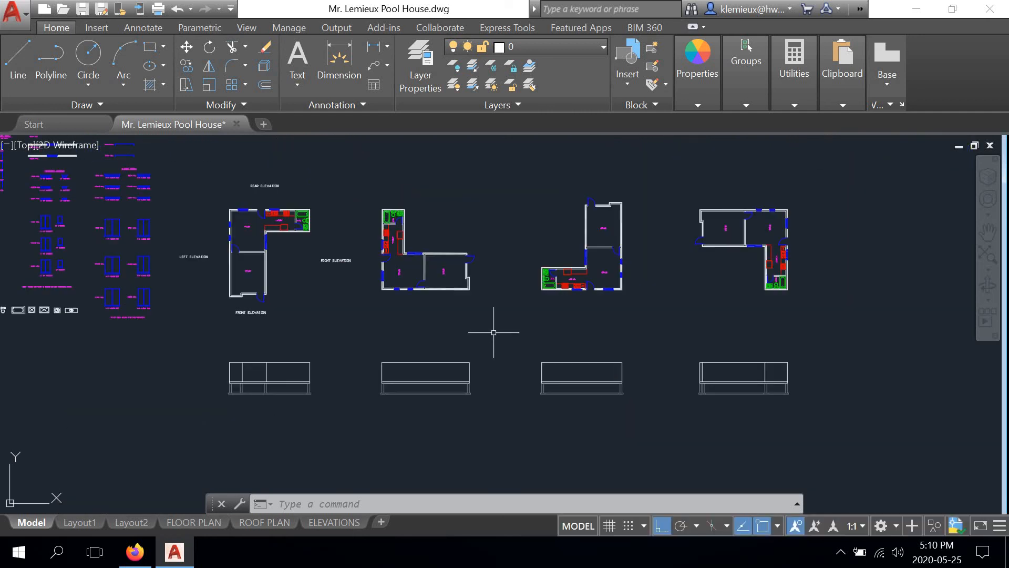